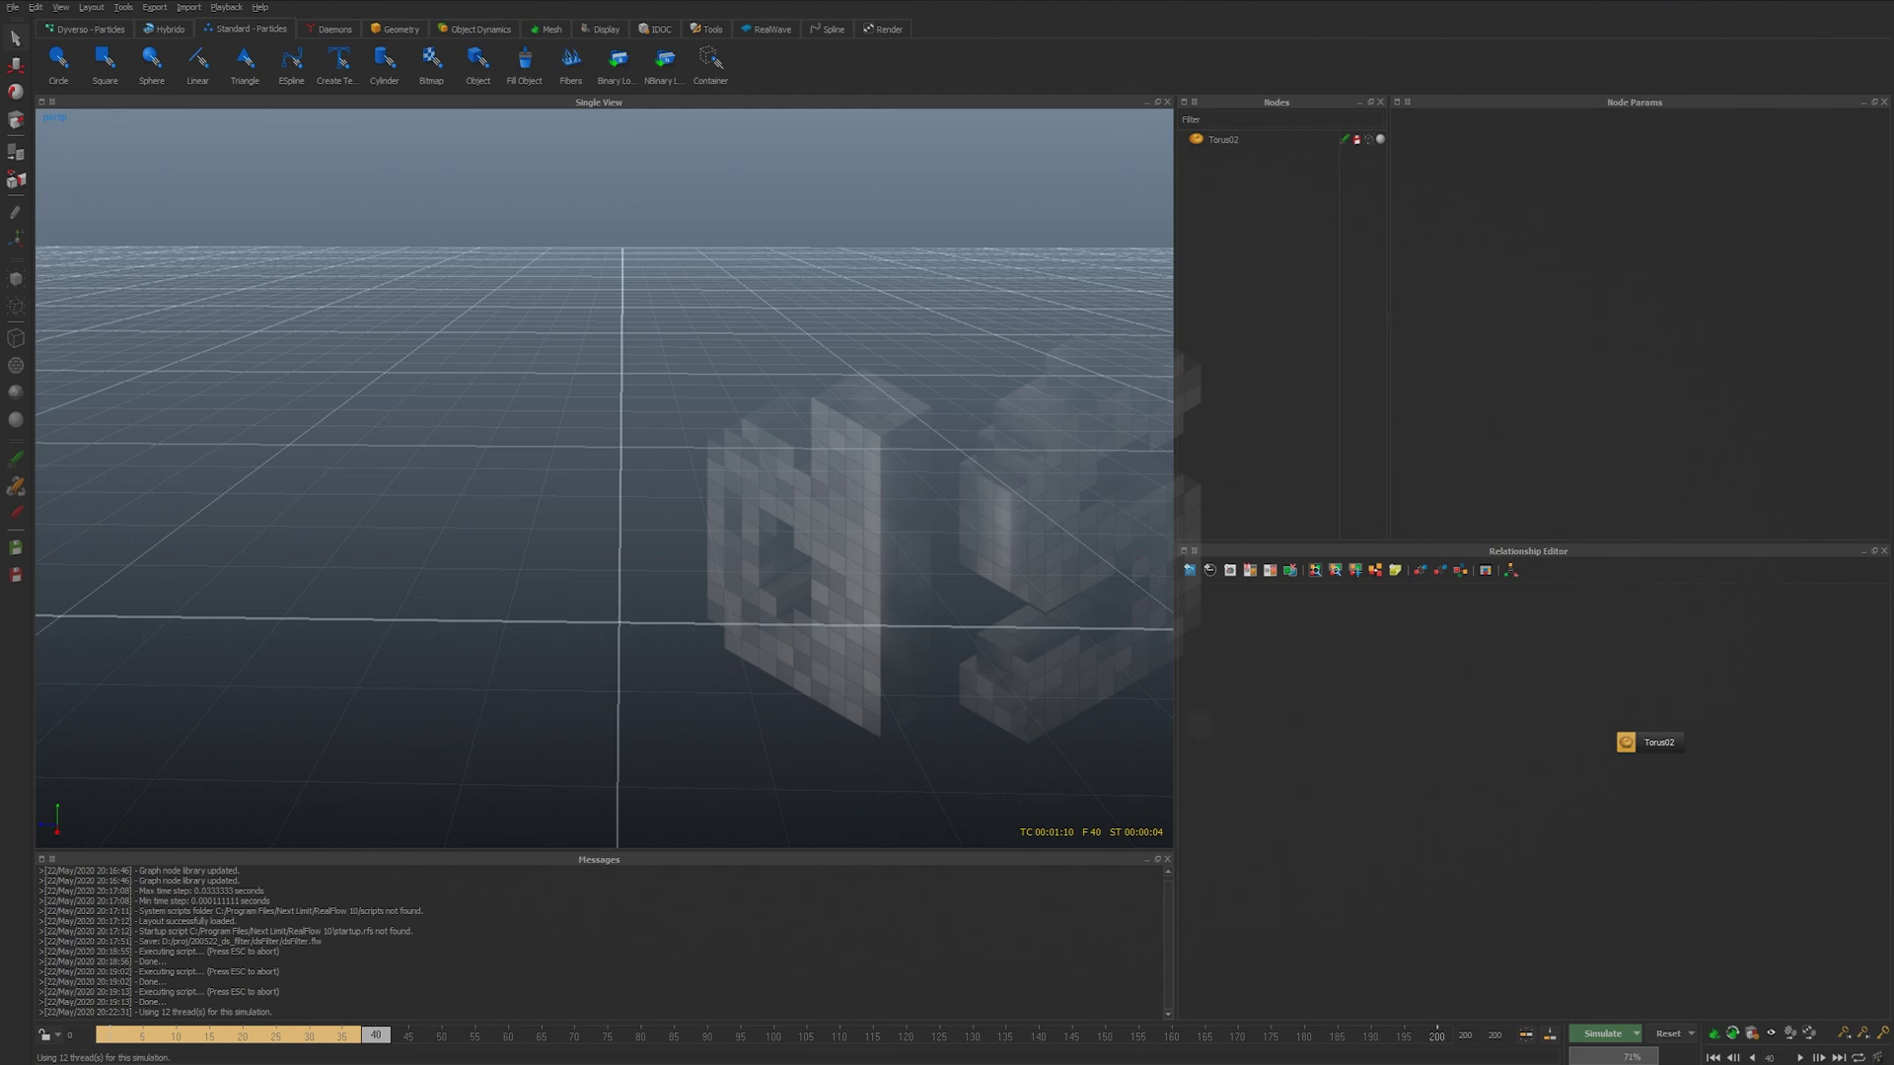
# - Add a Container emitter and a Circle emitter, and line up their nodes side by side in the relationship graph
pyautogui.click(709, 59)
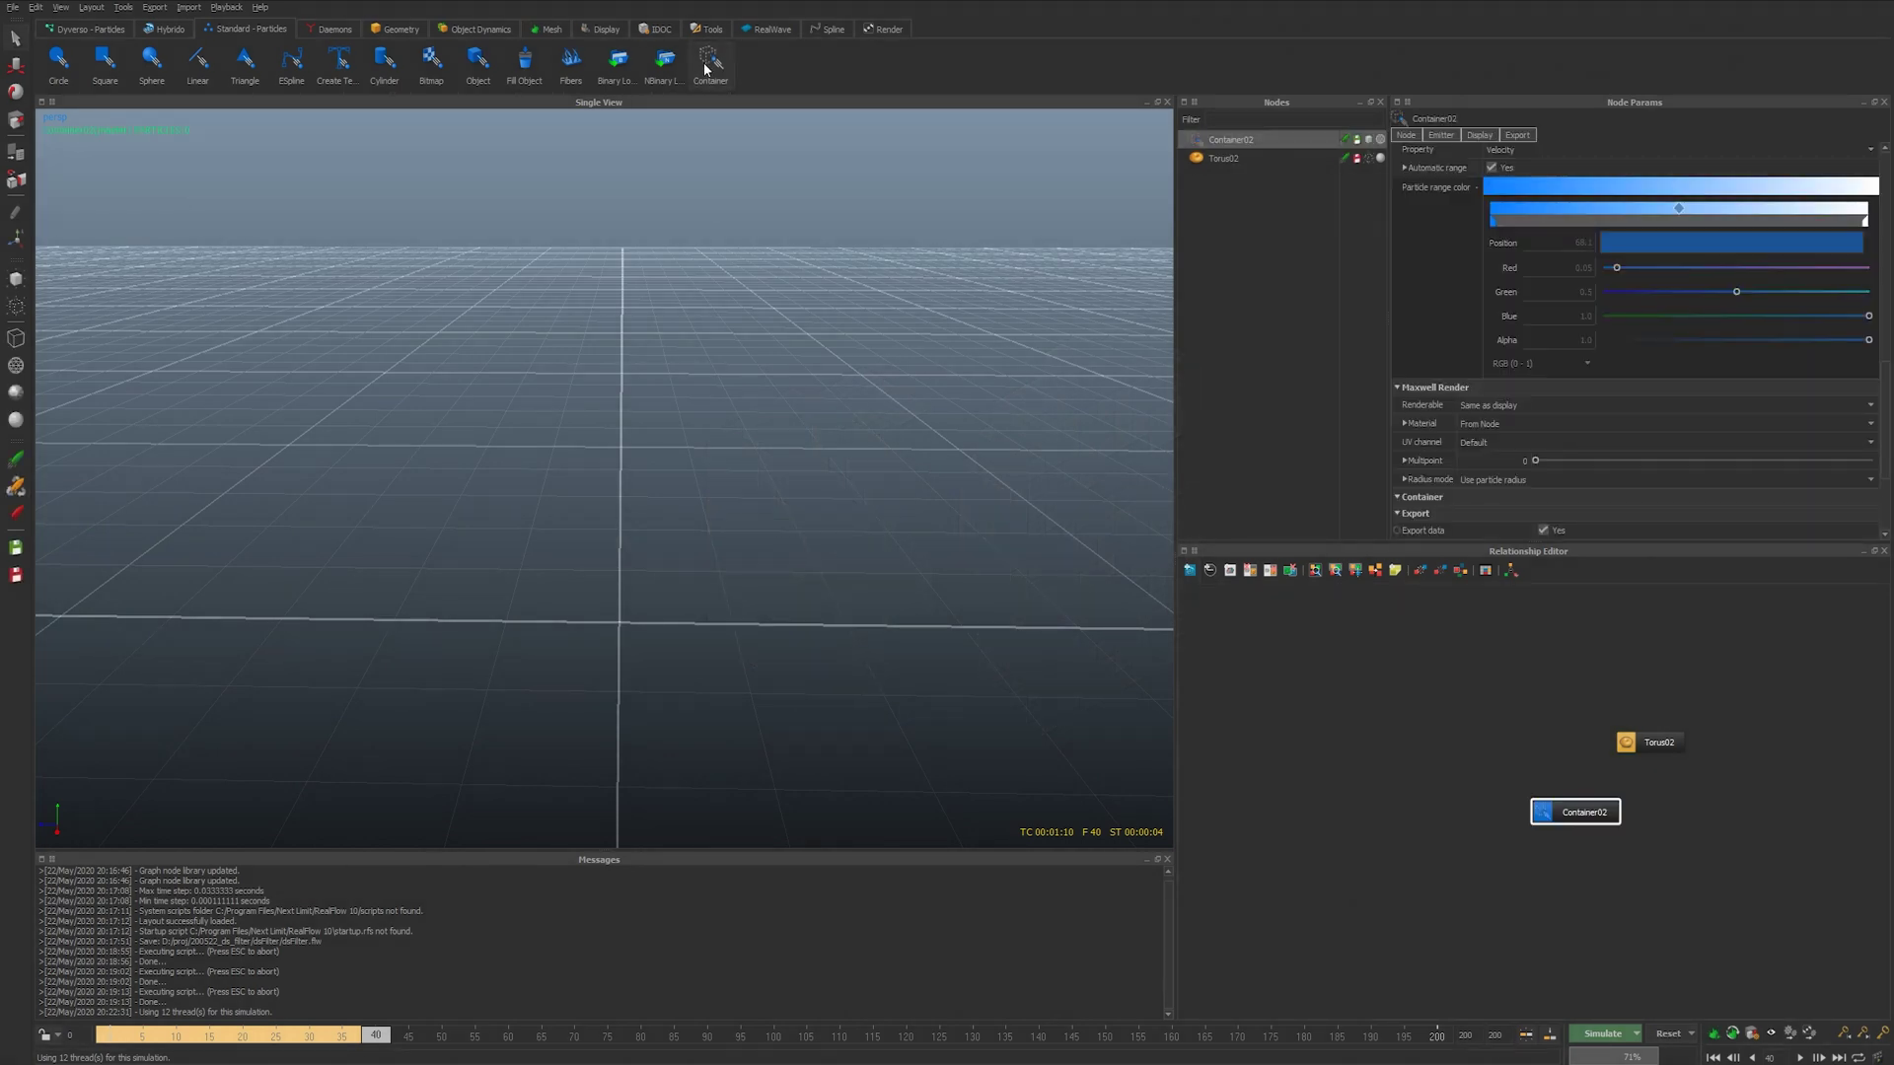
pyautogui.click(58, 61)
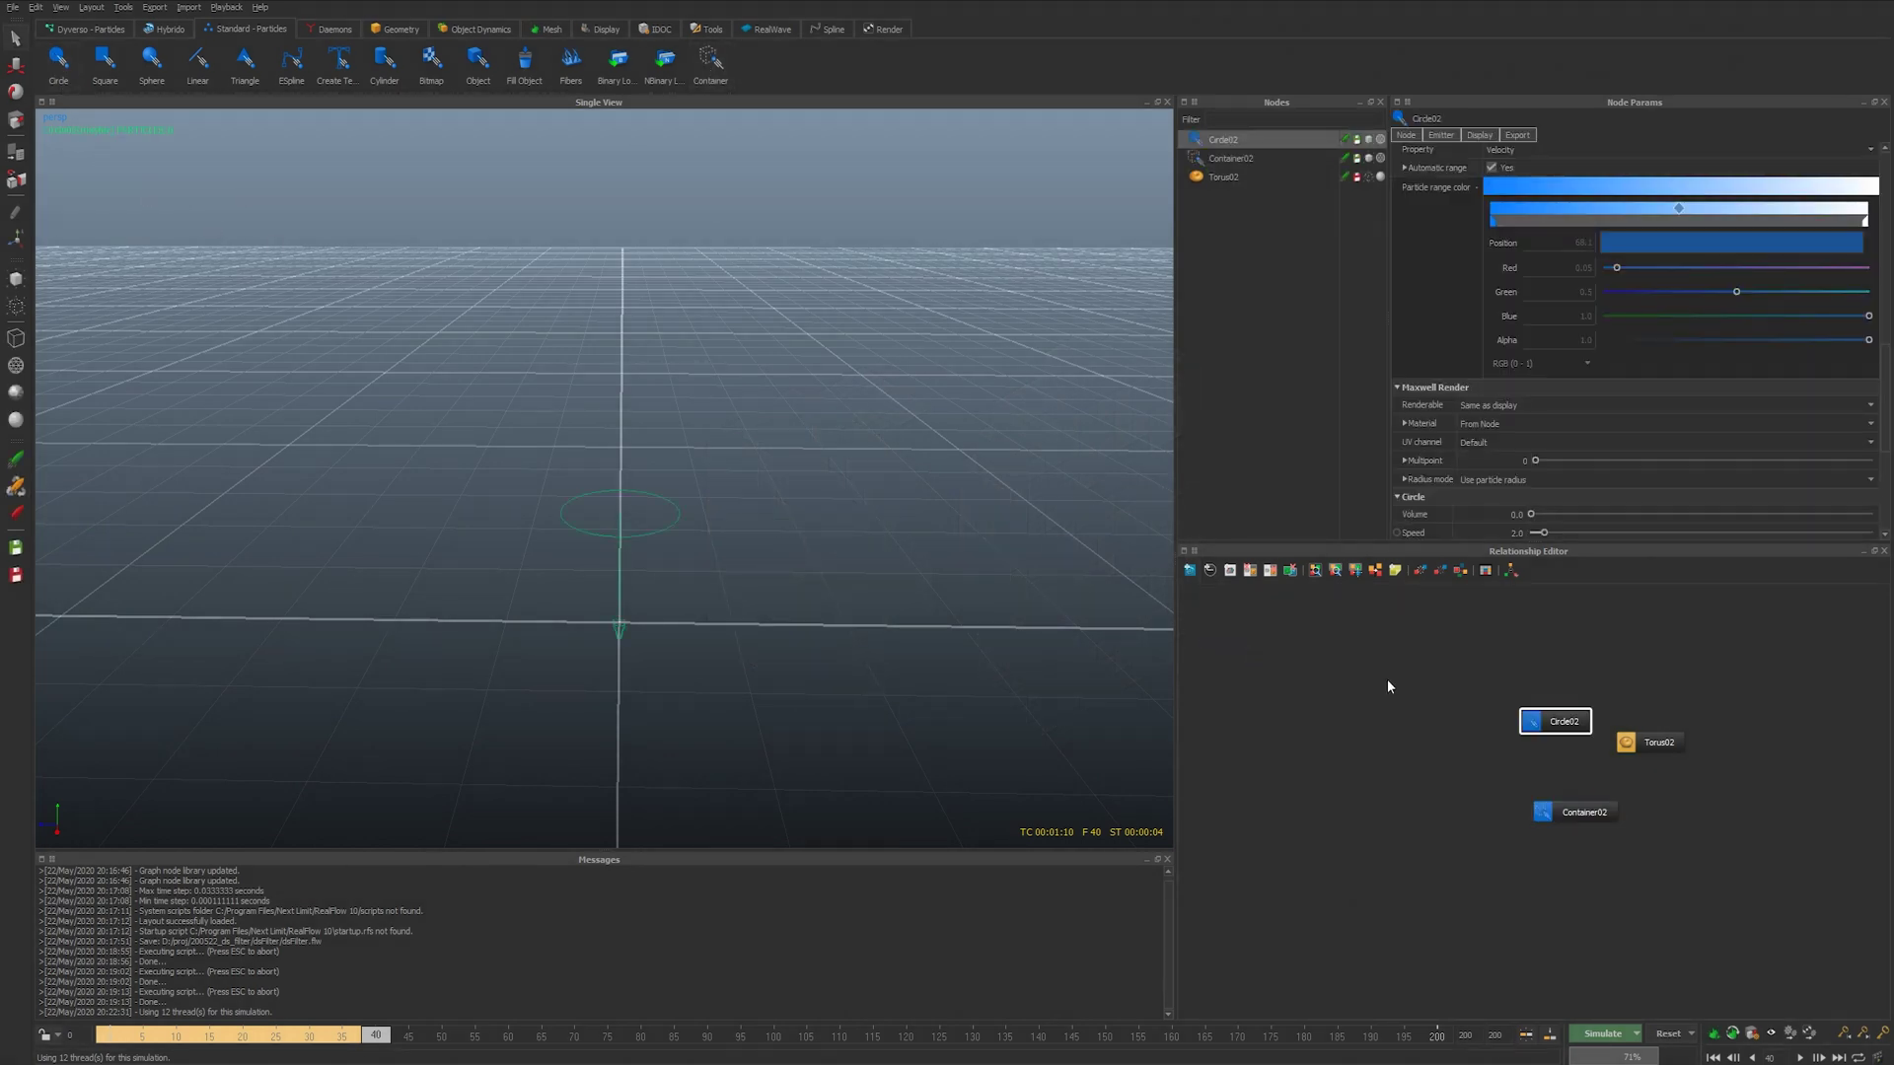
pyautogui.moveTo(1545, 721); pyautogui.dragTo(1330, 730)
pyautogui.moveTo(1604, 816); pyautogui.dragTo(1492, 738)
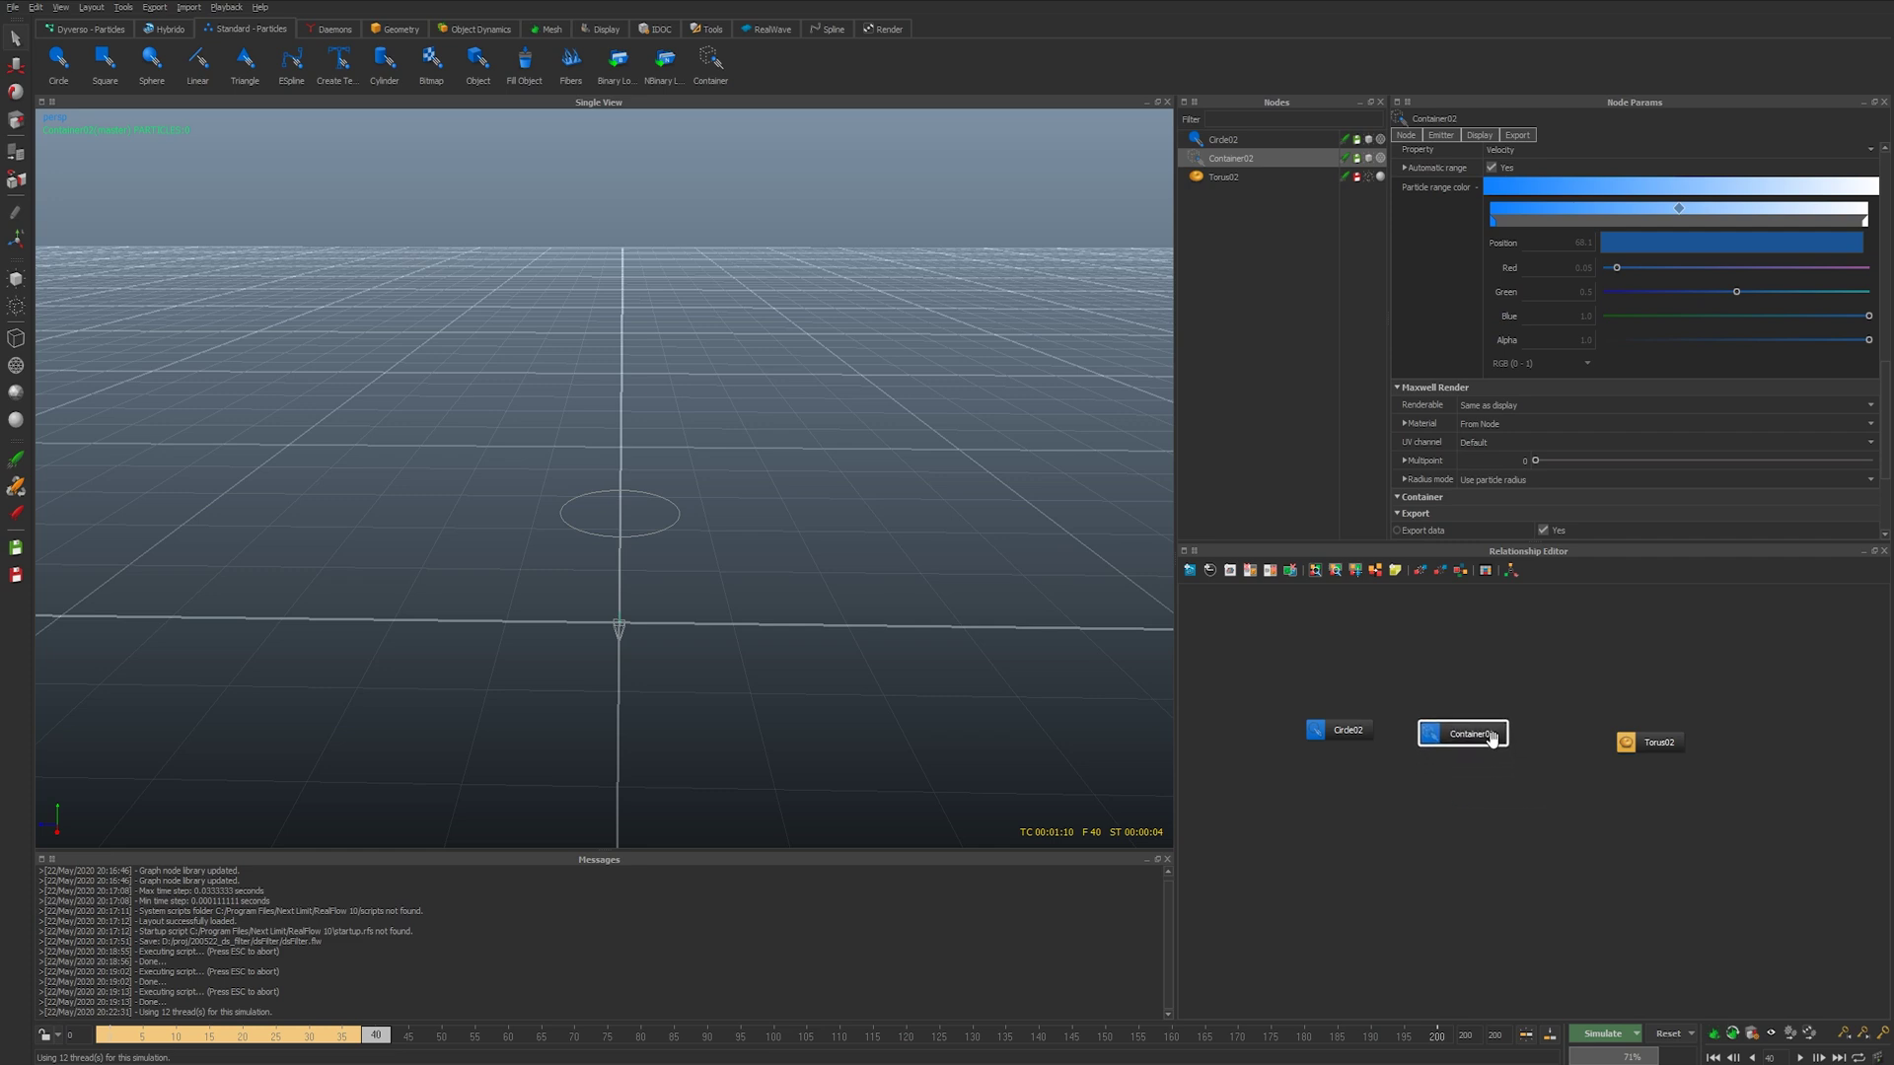
# - Add a Filter daemon and place its node below the circle emitter's node
pyautogui.click(329, 29)
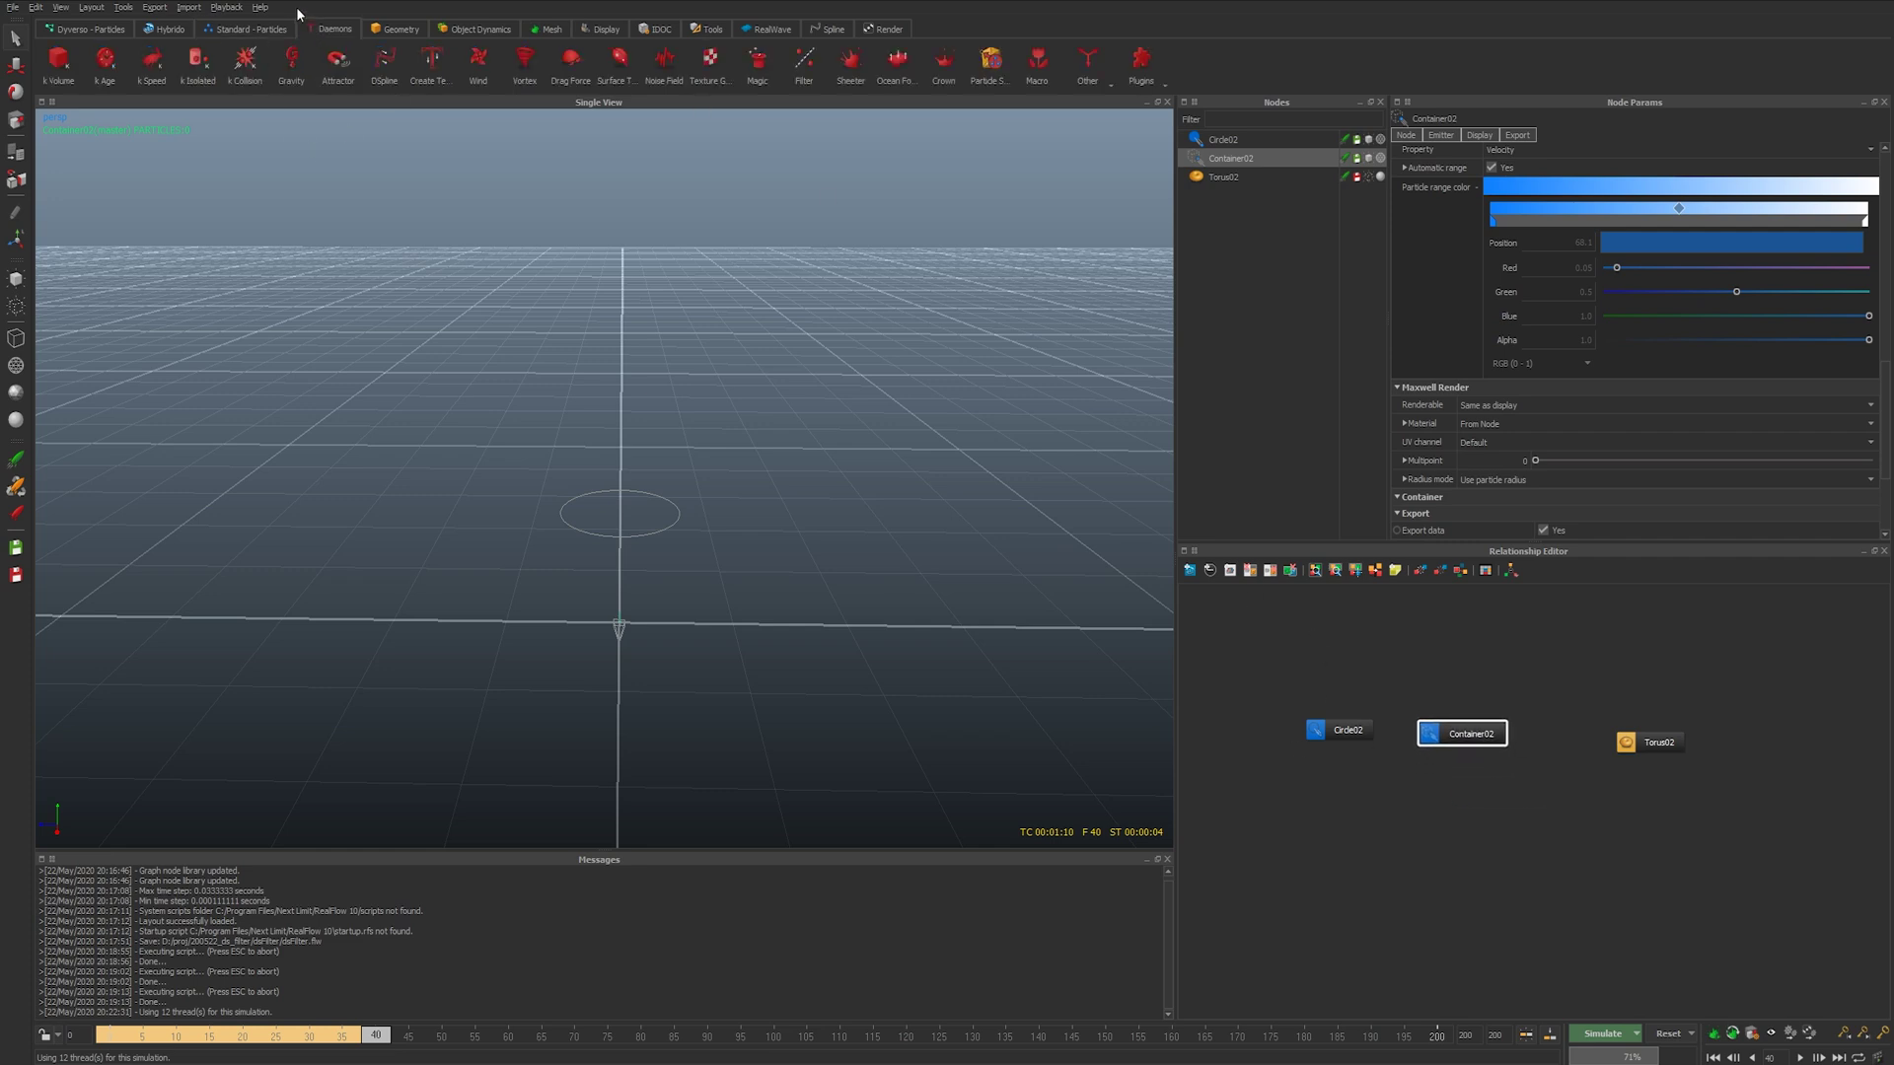
pyautogui.click(805, 63)
pyautogui.moveTo(1569, 814); pyautogui.dragTo(1346, 819)
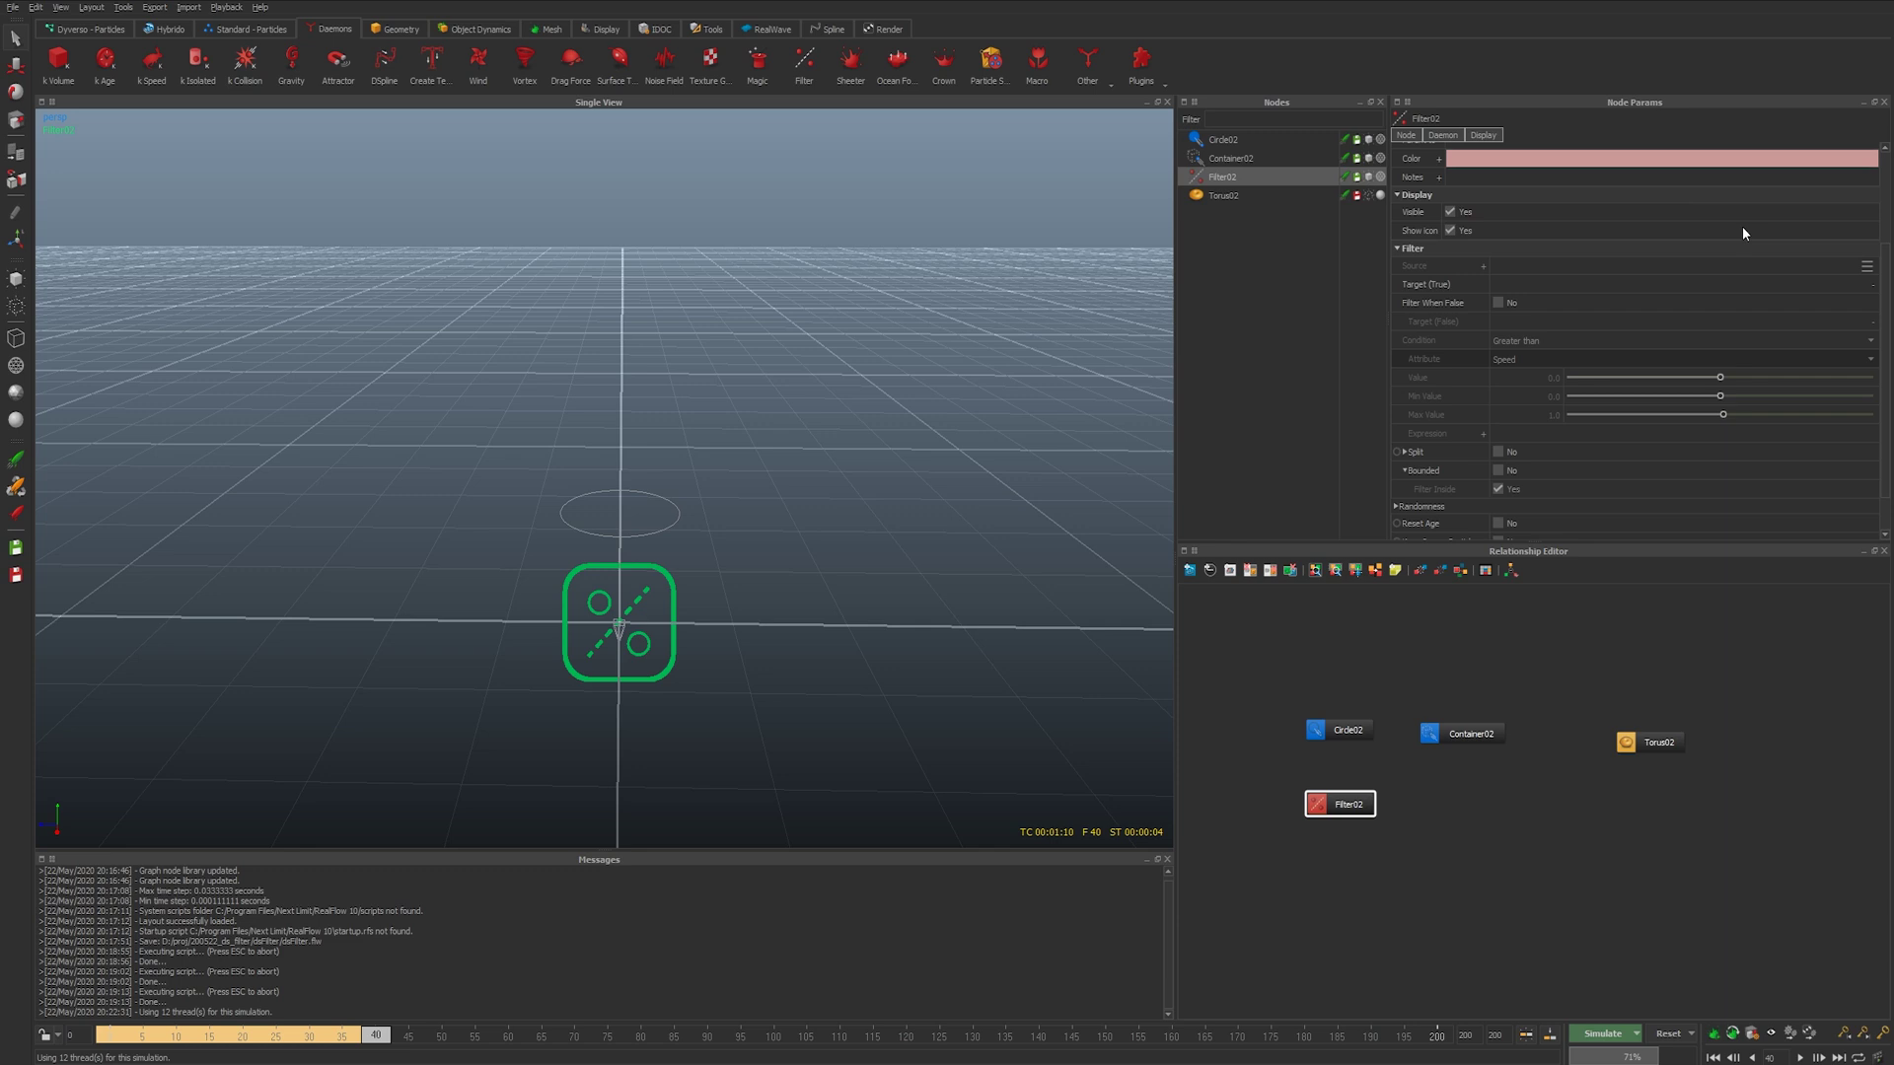
# - Move the circle emitter up and away from the origin, and rotate it to emit horizontally over the filter icon
pyautogui.click(1344, 730)
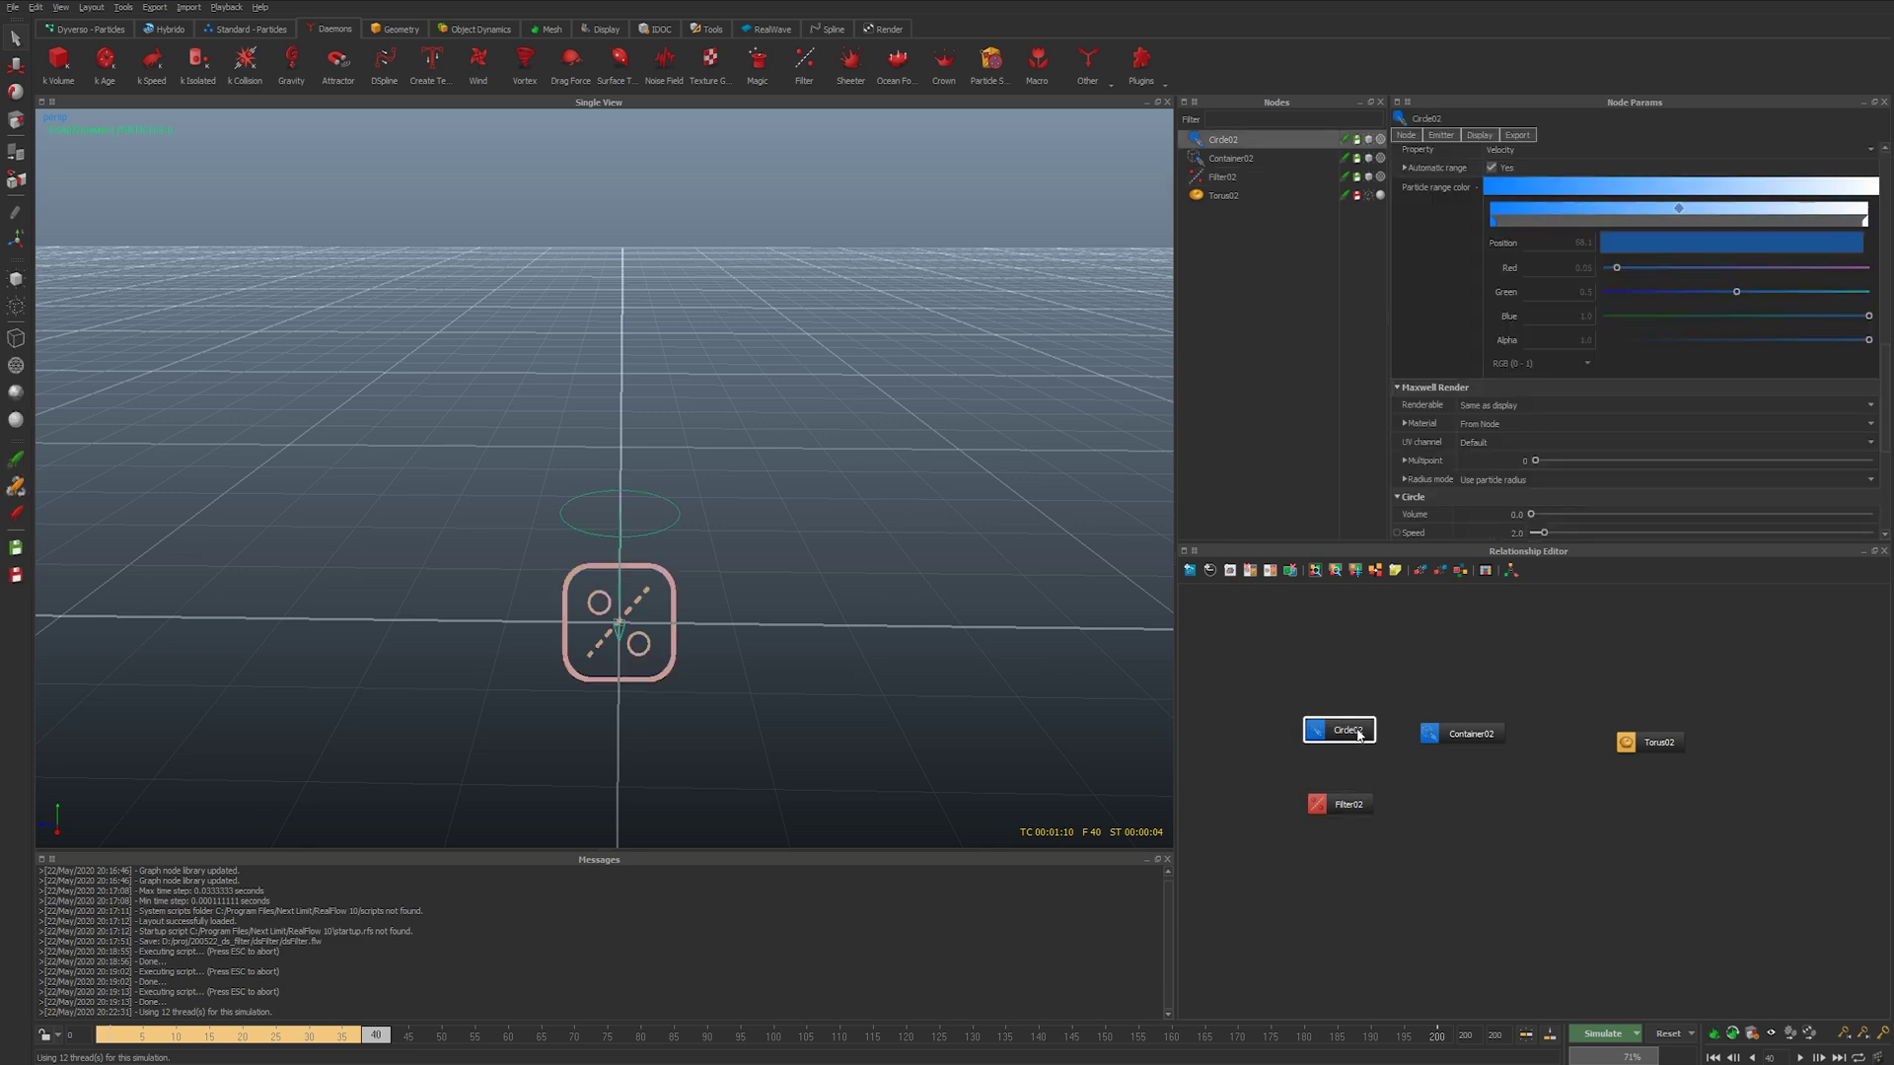
pyautogui.moveTo(718, 486); pyautogui.dragTo(275, 417)
pyautogui.press('e')
pyautogui.moveTo(397, 328); pyautogui.dragTo(216, 287)
pyautogui.press('g')
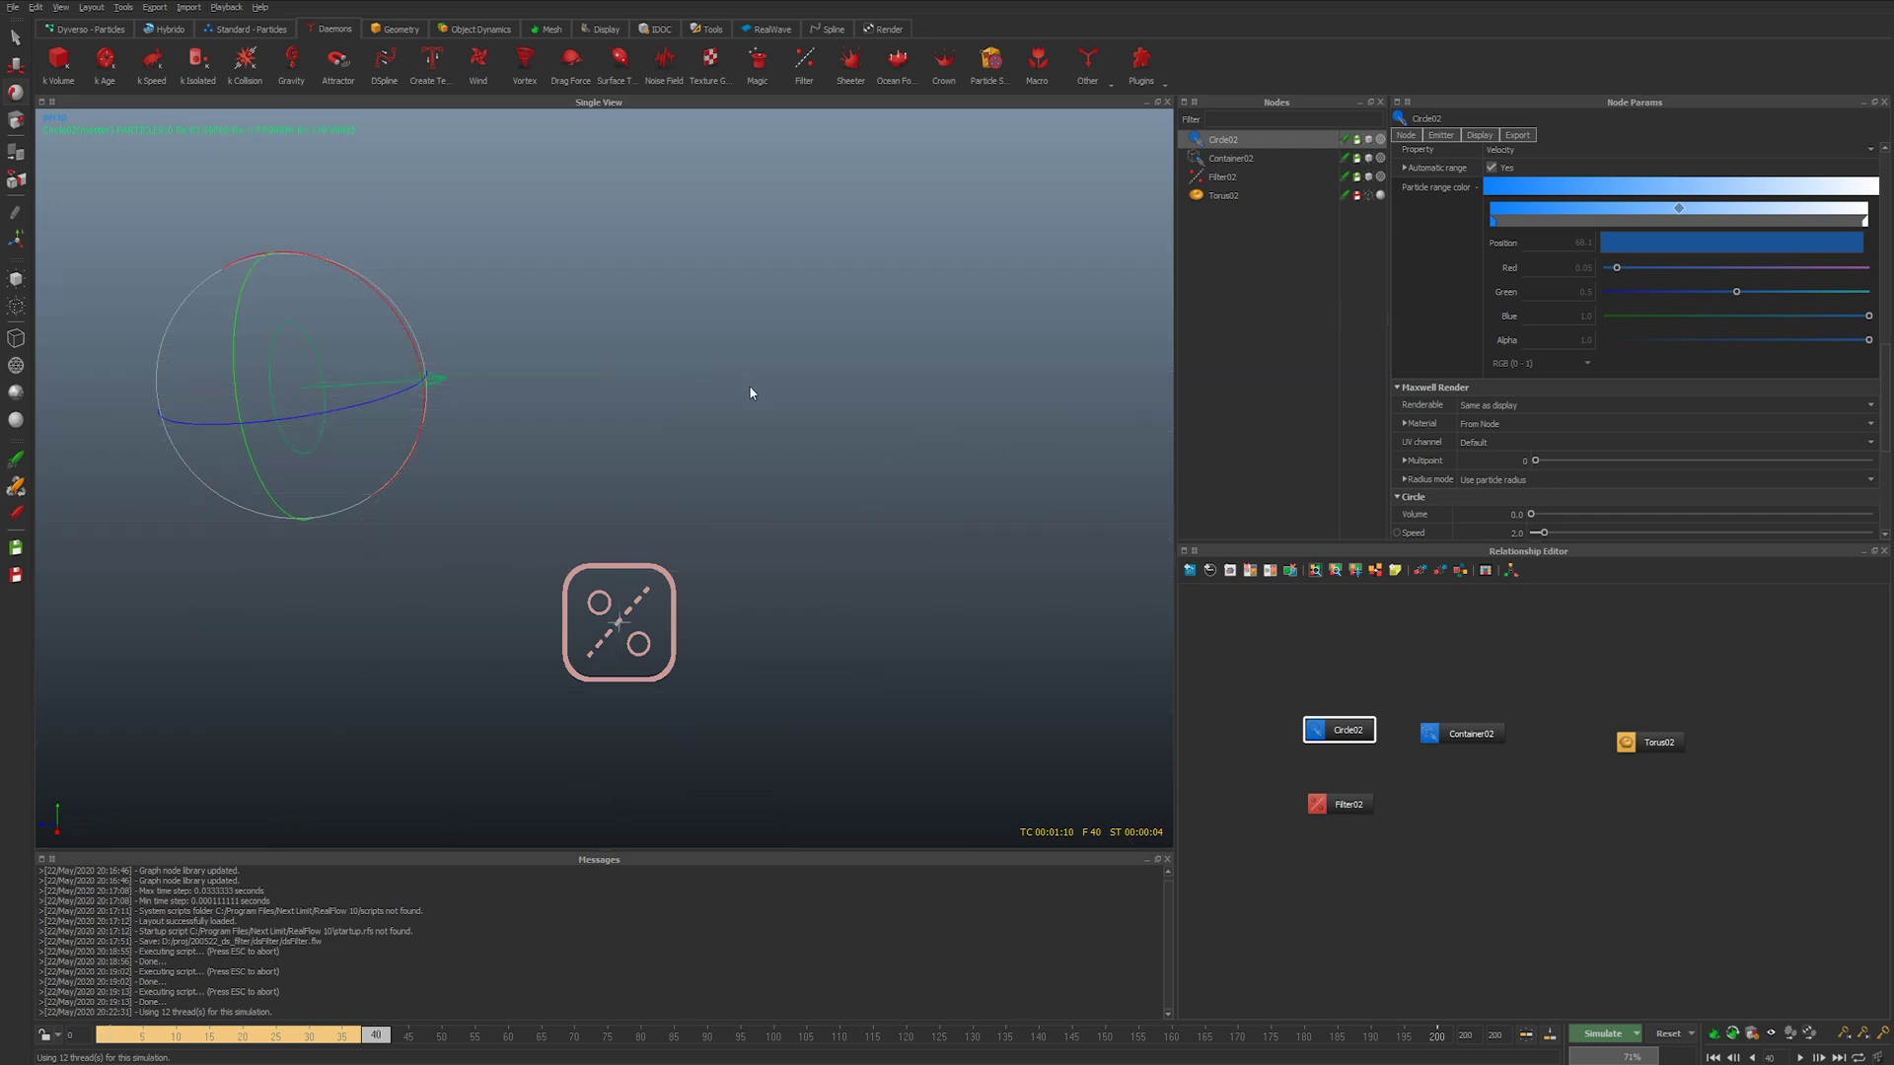
pyautogui.scroll(-5, 1489, 441)
pyautogui.press('g')
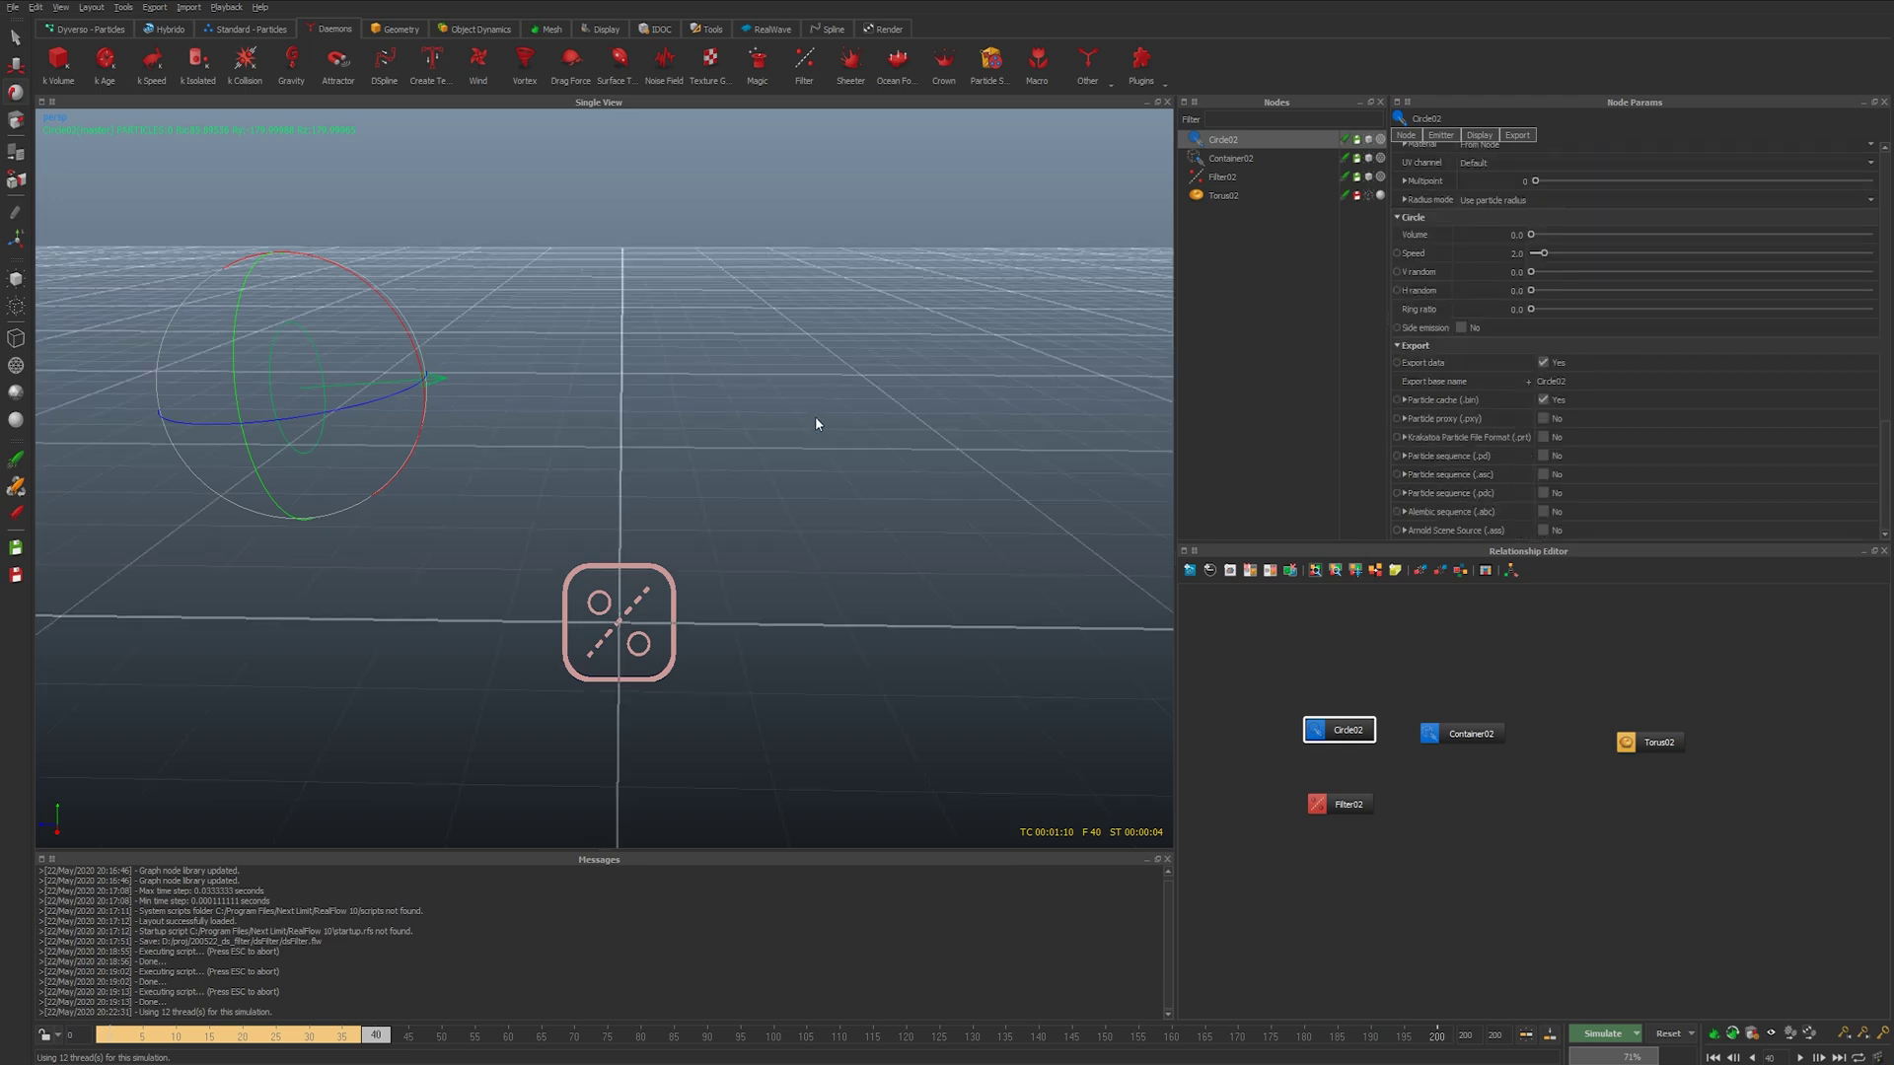
# - Shift the circle emitter's blue colour stop to about 70 and display its particles as spheres of size 0.01
pyautogui.scroll(-5, 1517, 367)
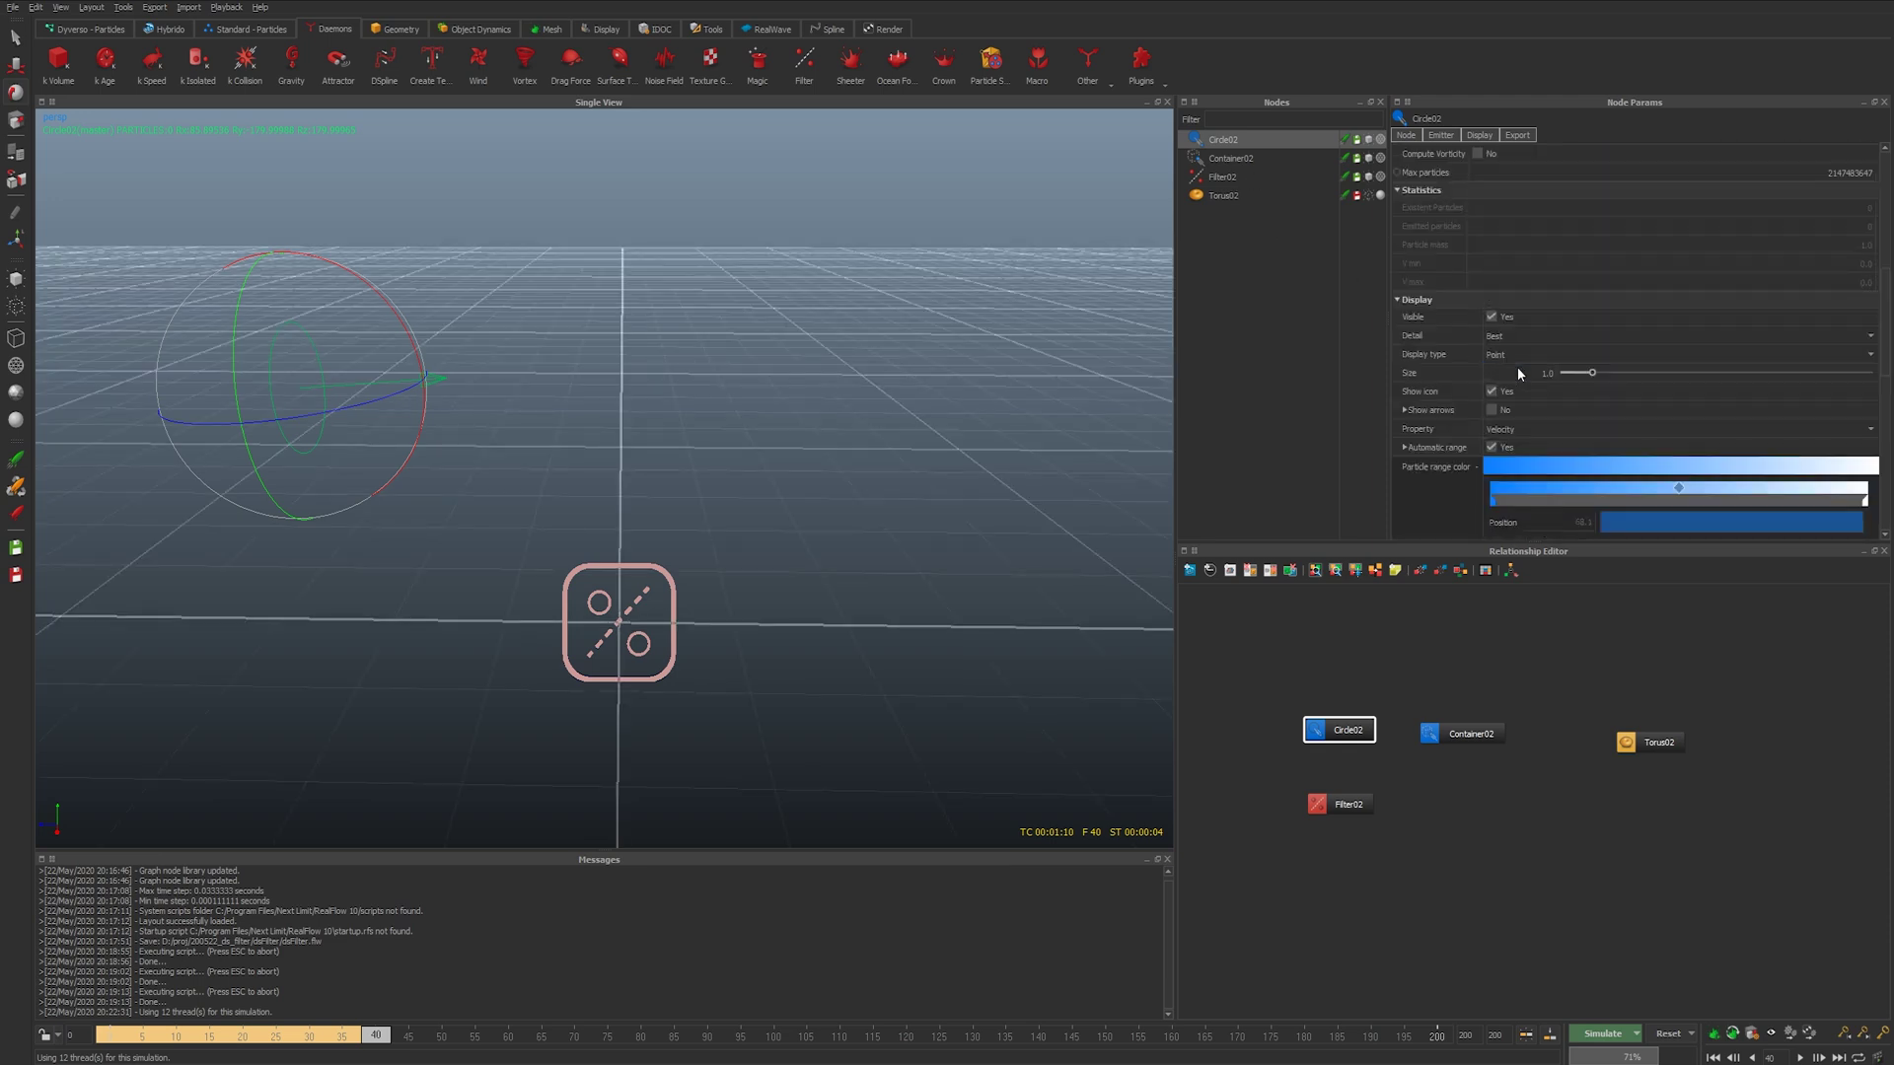
pyautogui.moveTo(1492, 359); pyautogui.dragTo(1756, 360)
pyautogui.click(1528, 217)
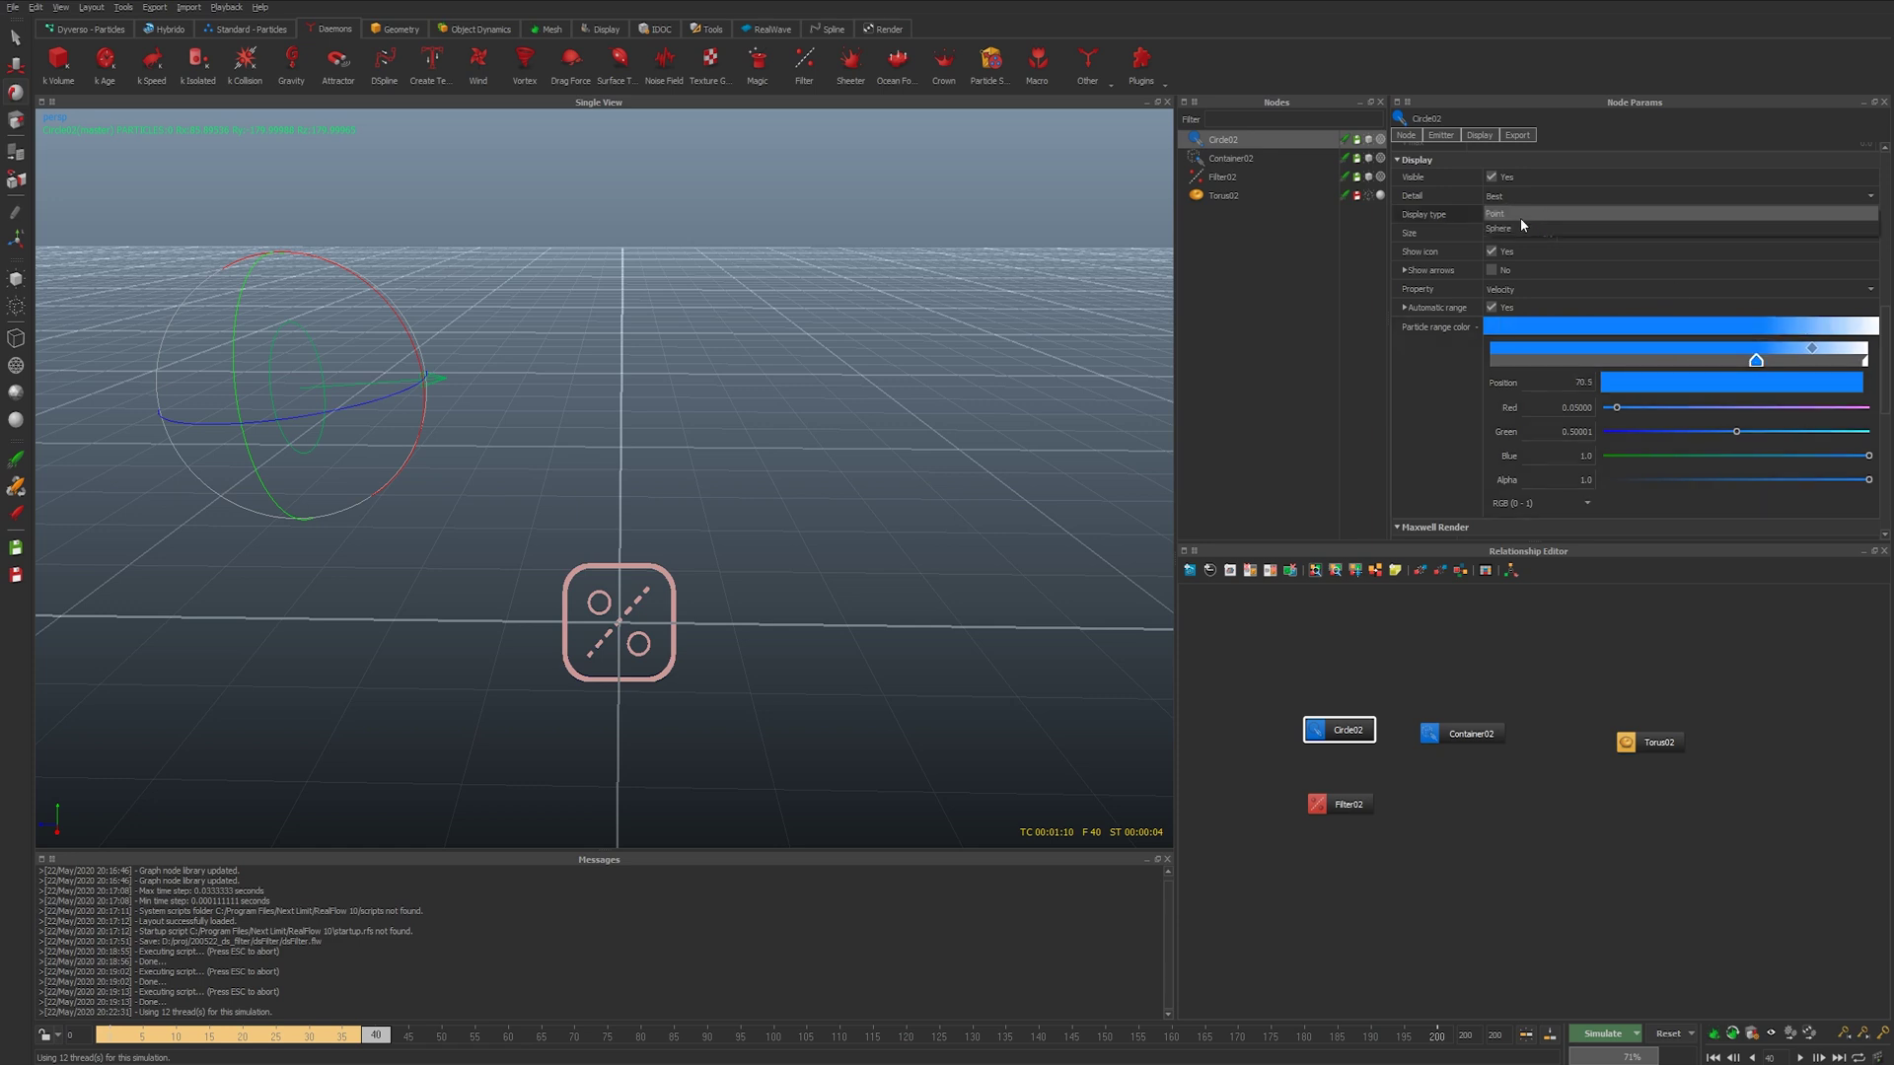
pyautogui.click(1525, 232)
pyautogui.doubleClick(1538, 234)
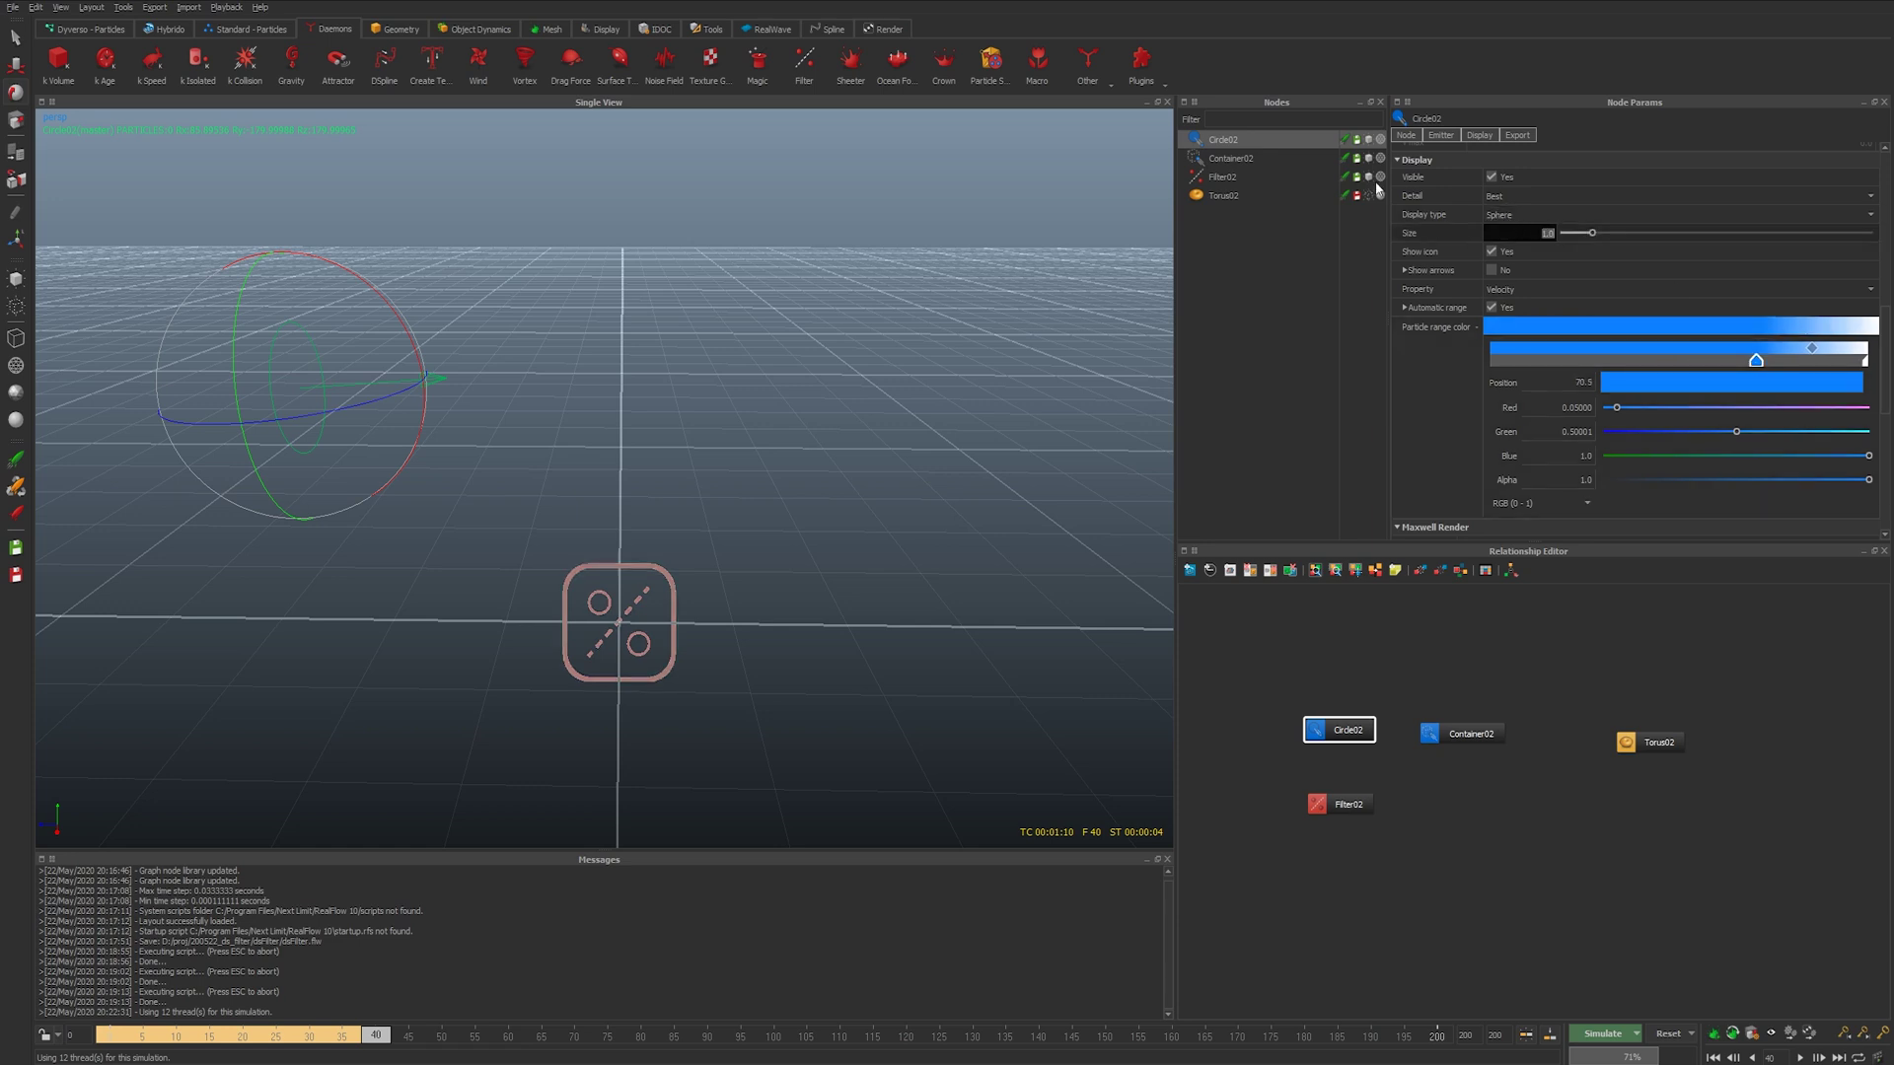
pyautogui.write('0.01')
pyautogui.press('Return')
# - Make the container's particle colour stop orange with red 1.0 and blue 0.0, and shift it to about 72
pyautogui.click(1461, 733)
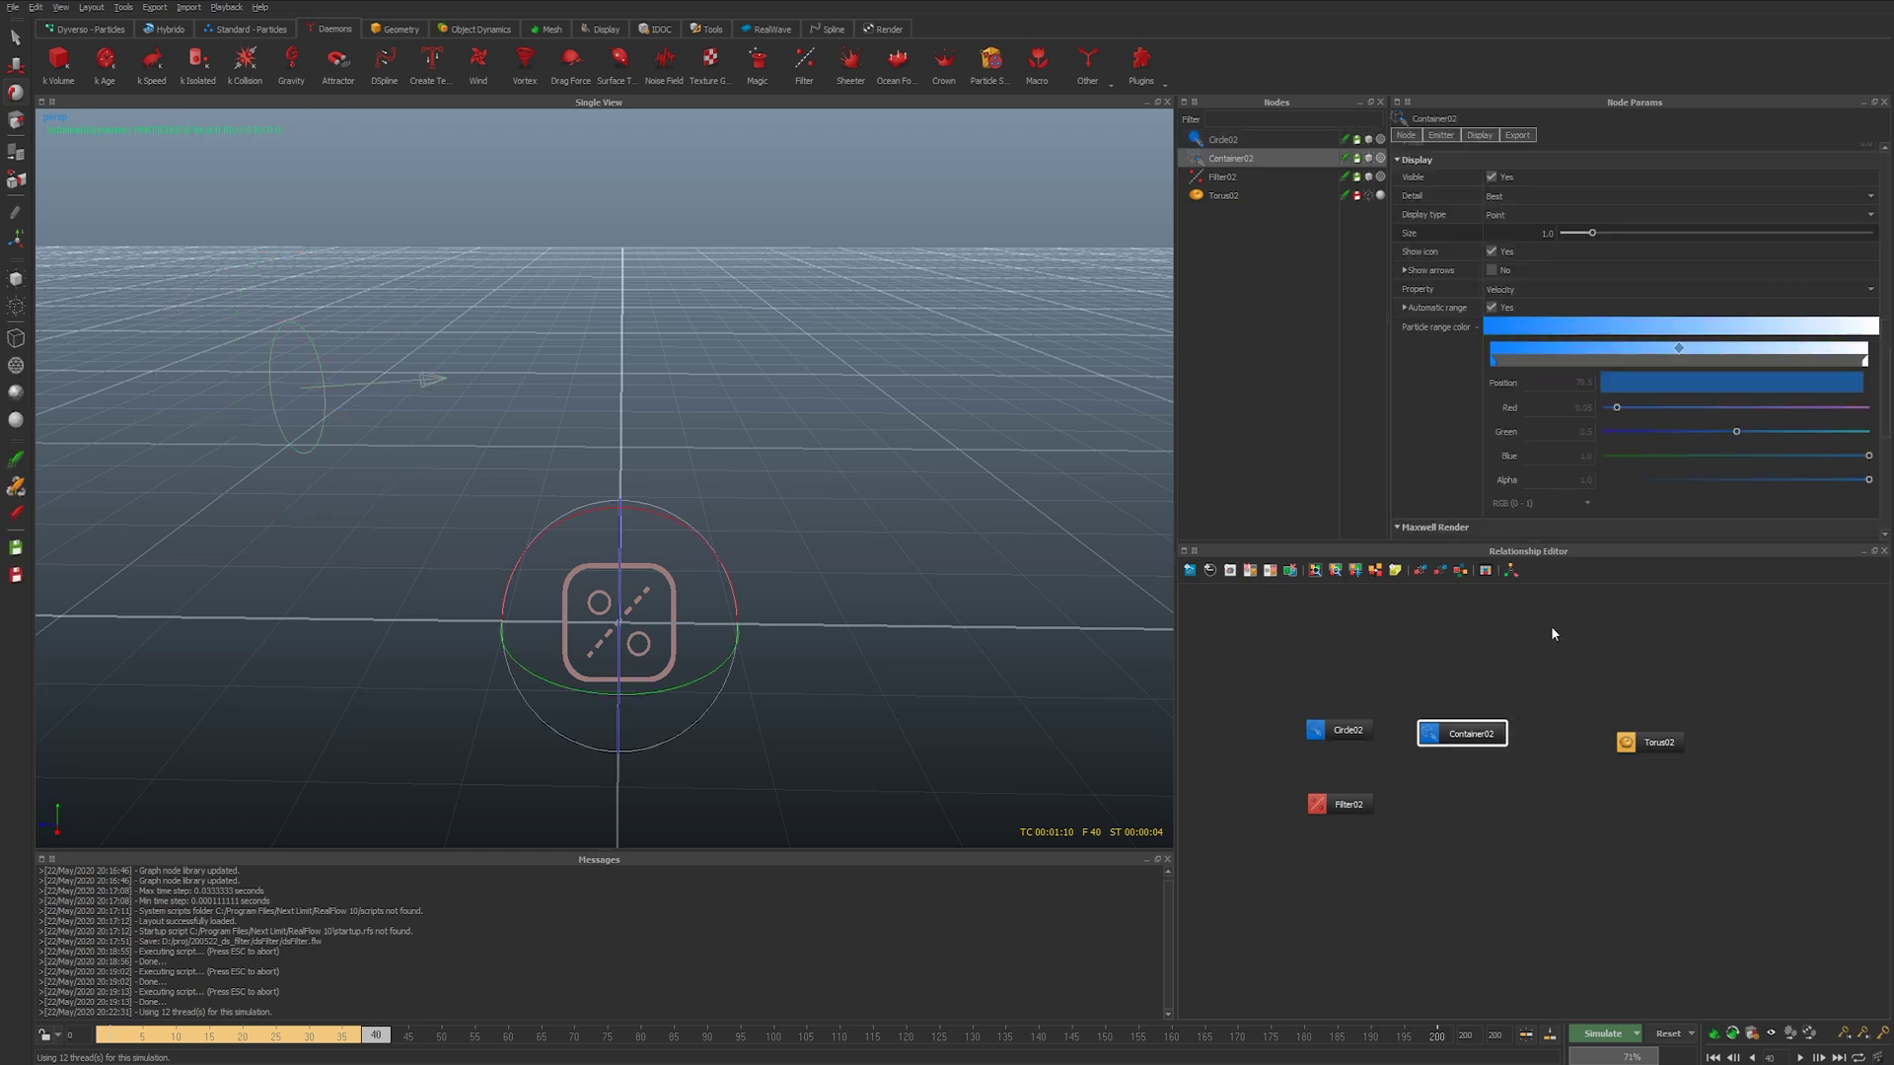
pyautogui.click(1492, 361)
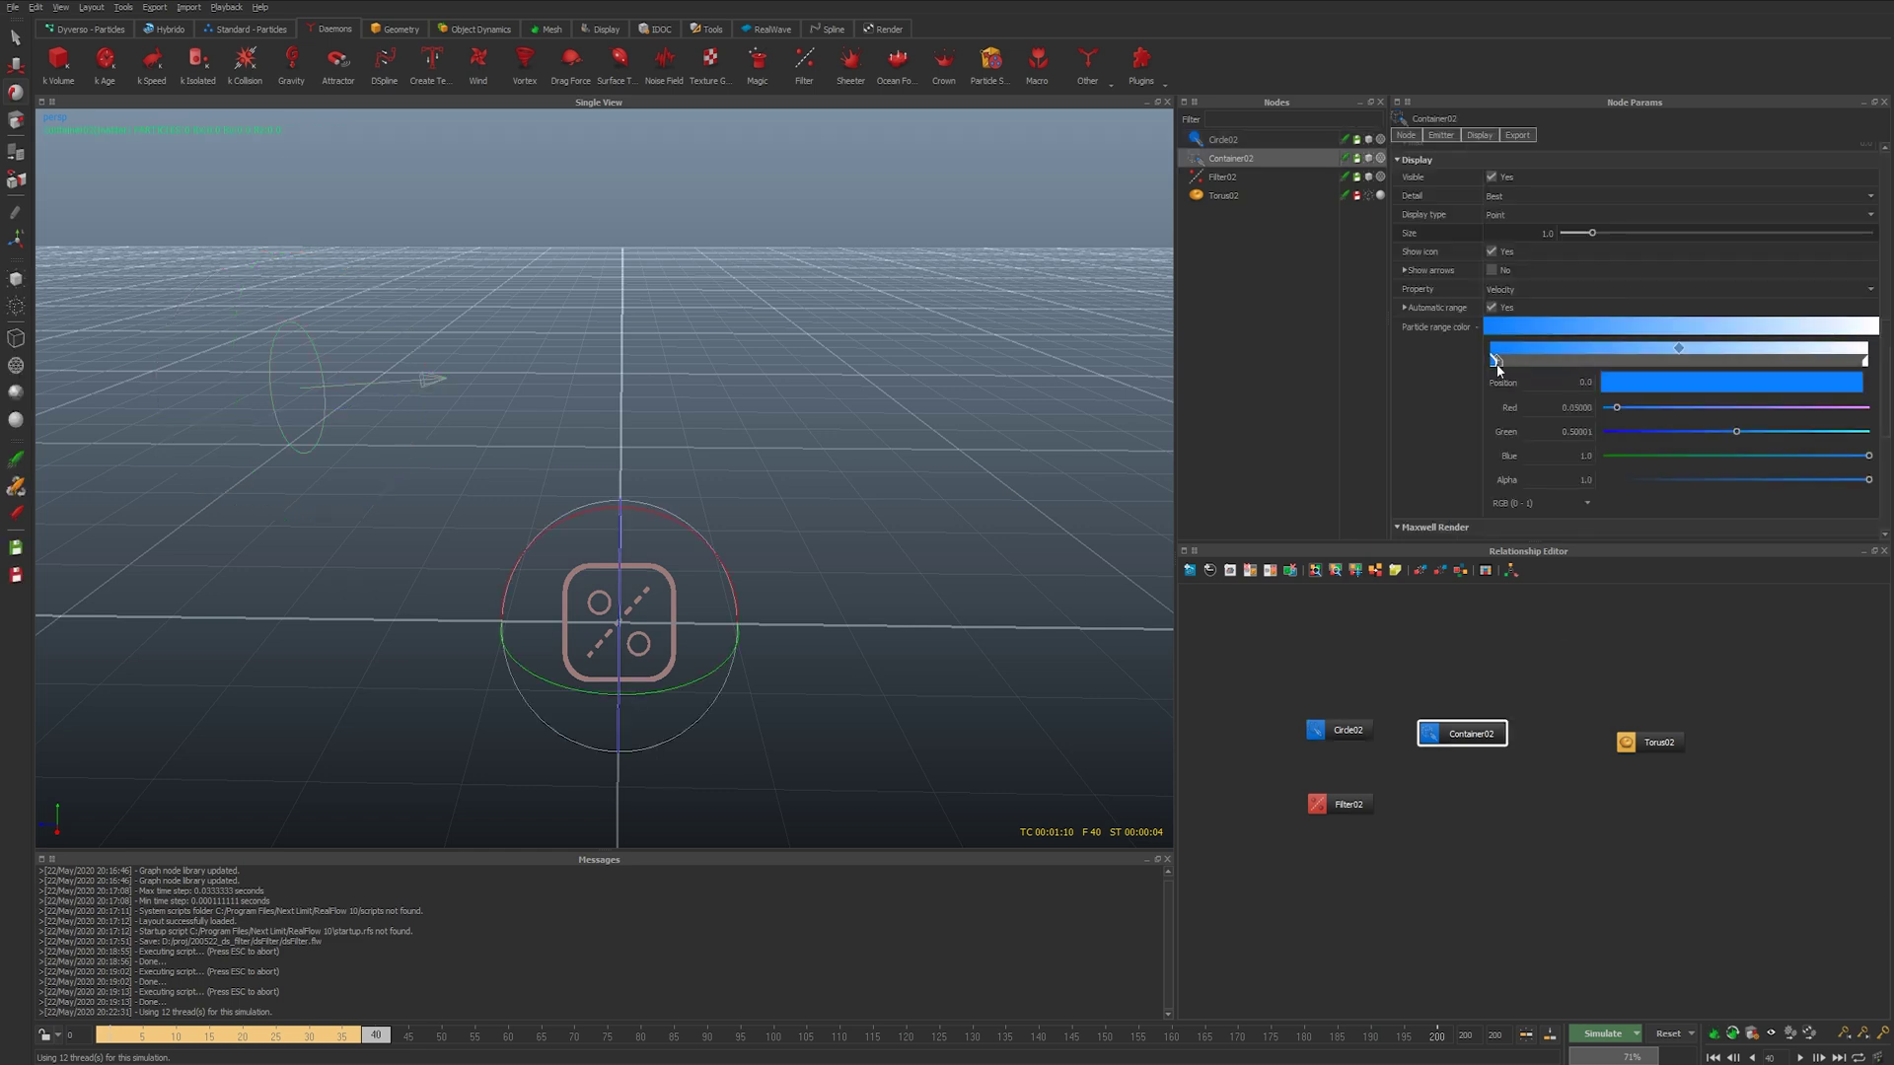
pyautogui.moveTo(1615, 407); pyautogui.dragTo(1868, 408)
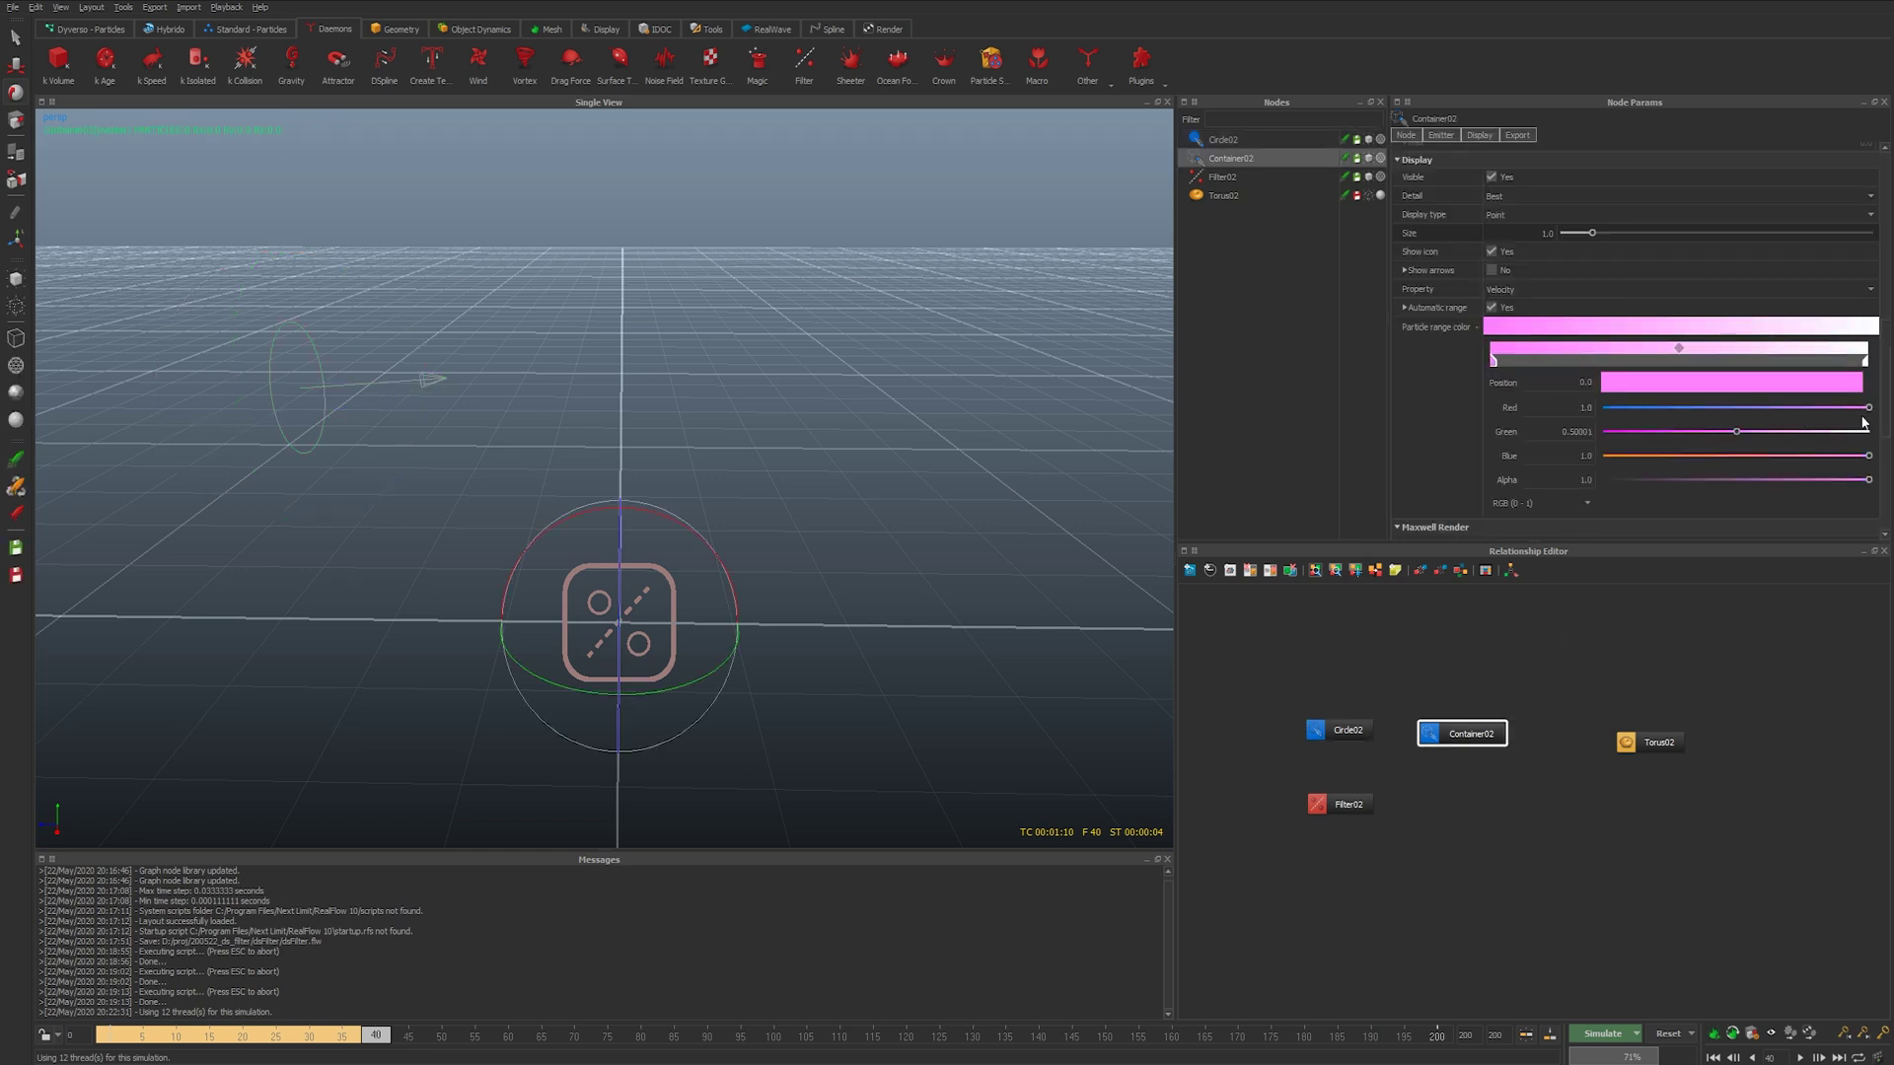
pyautogui.moveTo(1490, 358); pyautogui.dragTo(1762, 361)
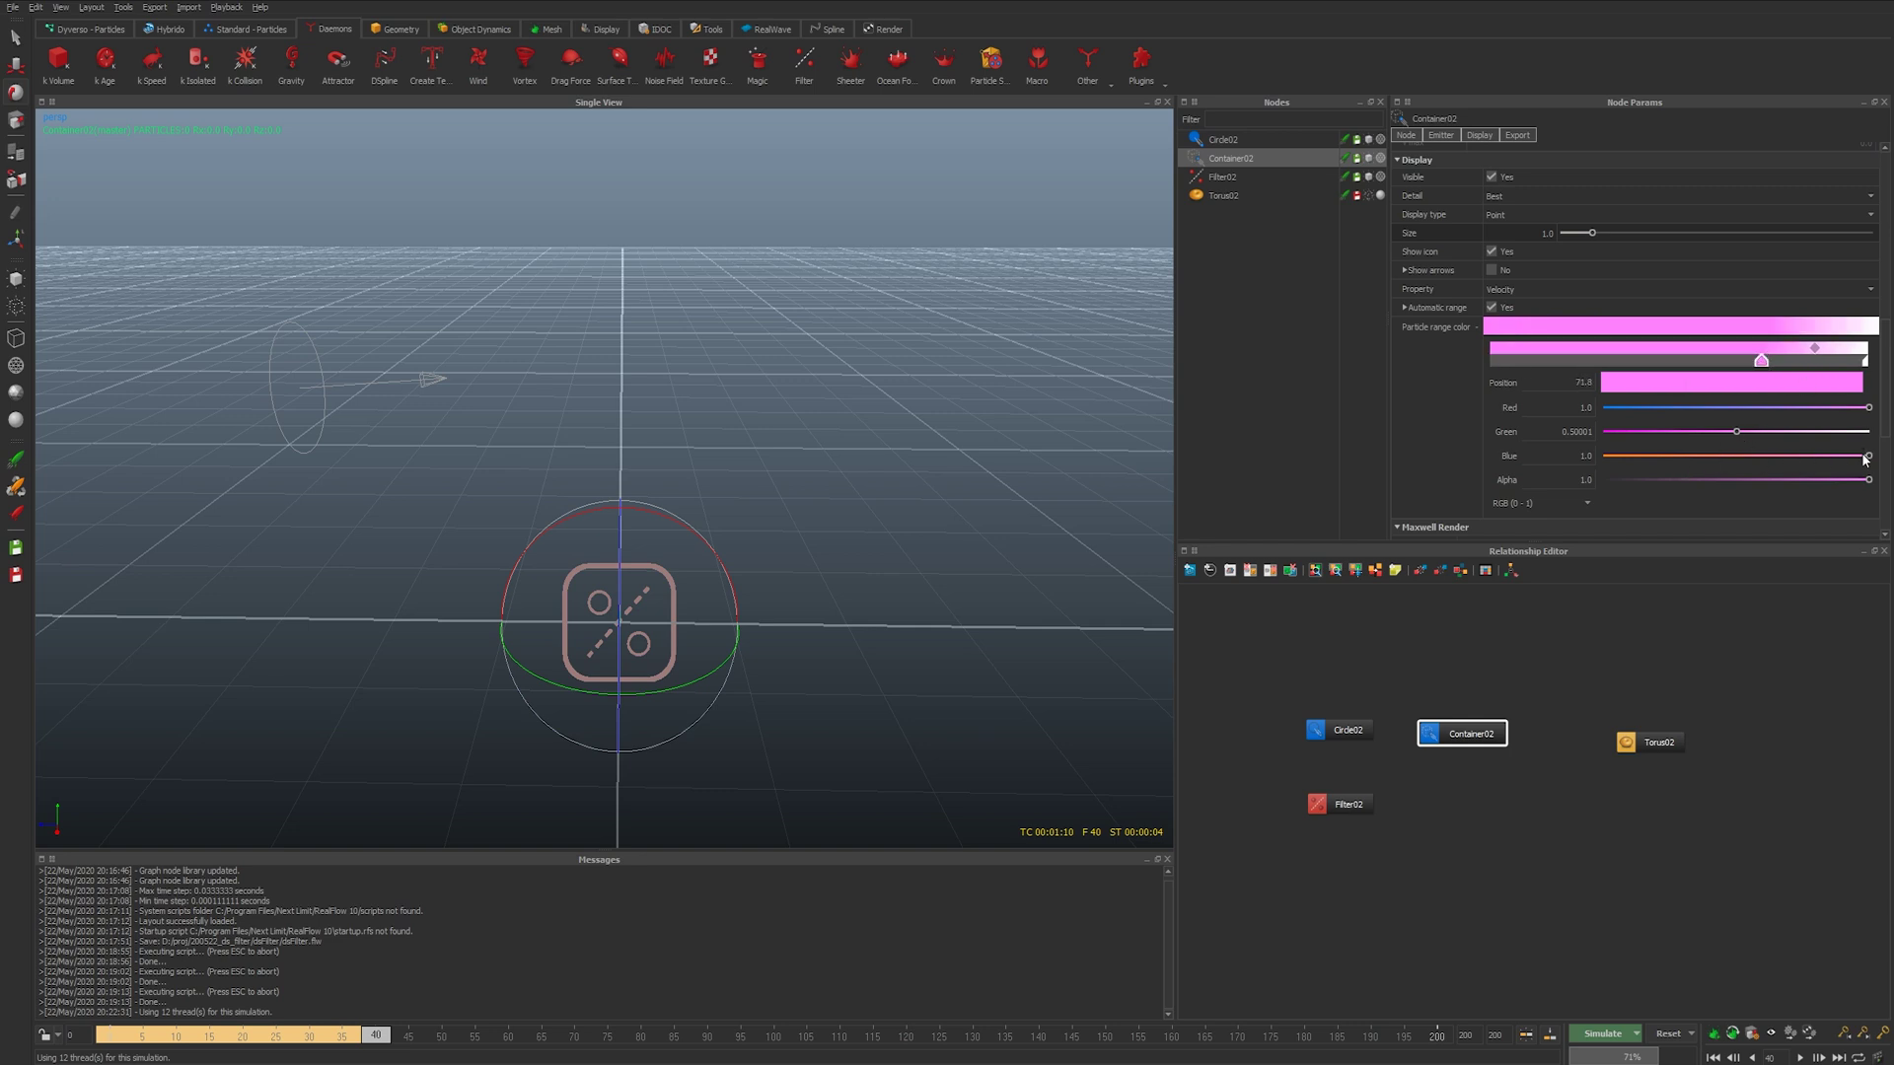
pyautogui.moveTo(1868, 455); pyautogui.dragTo(1604, 456)
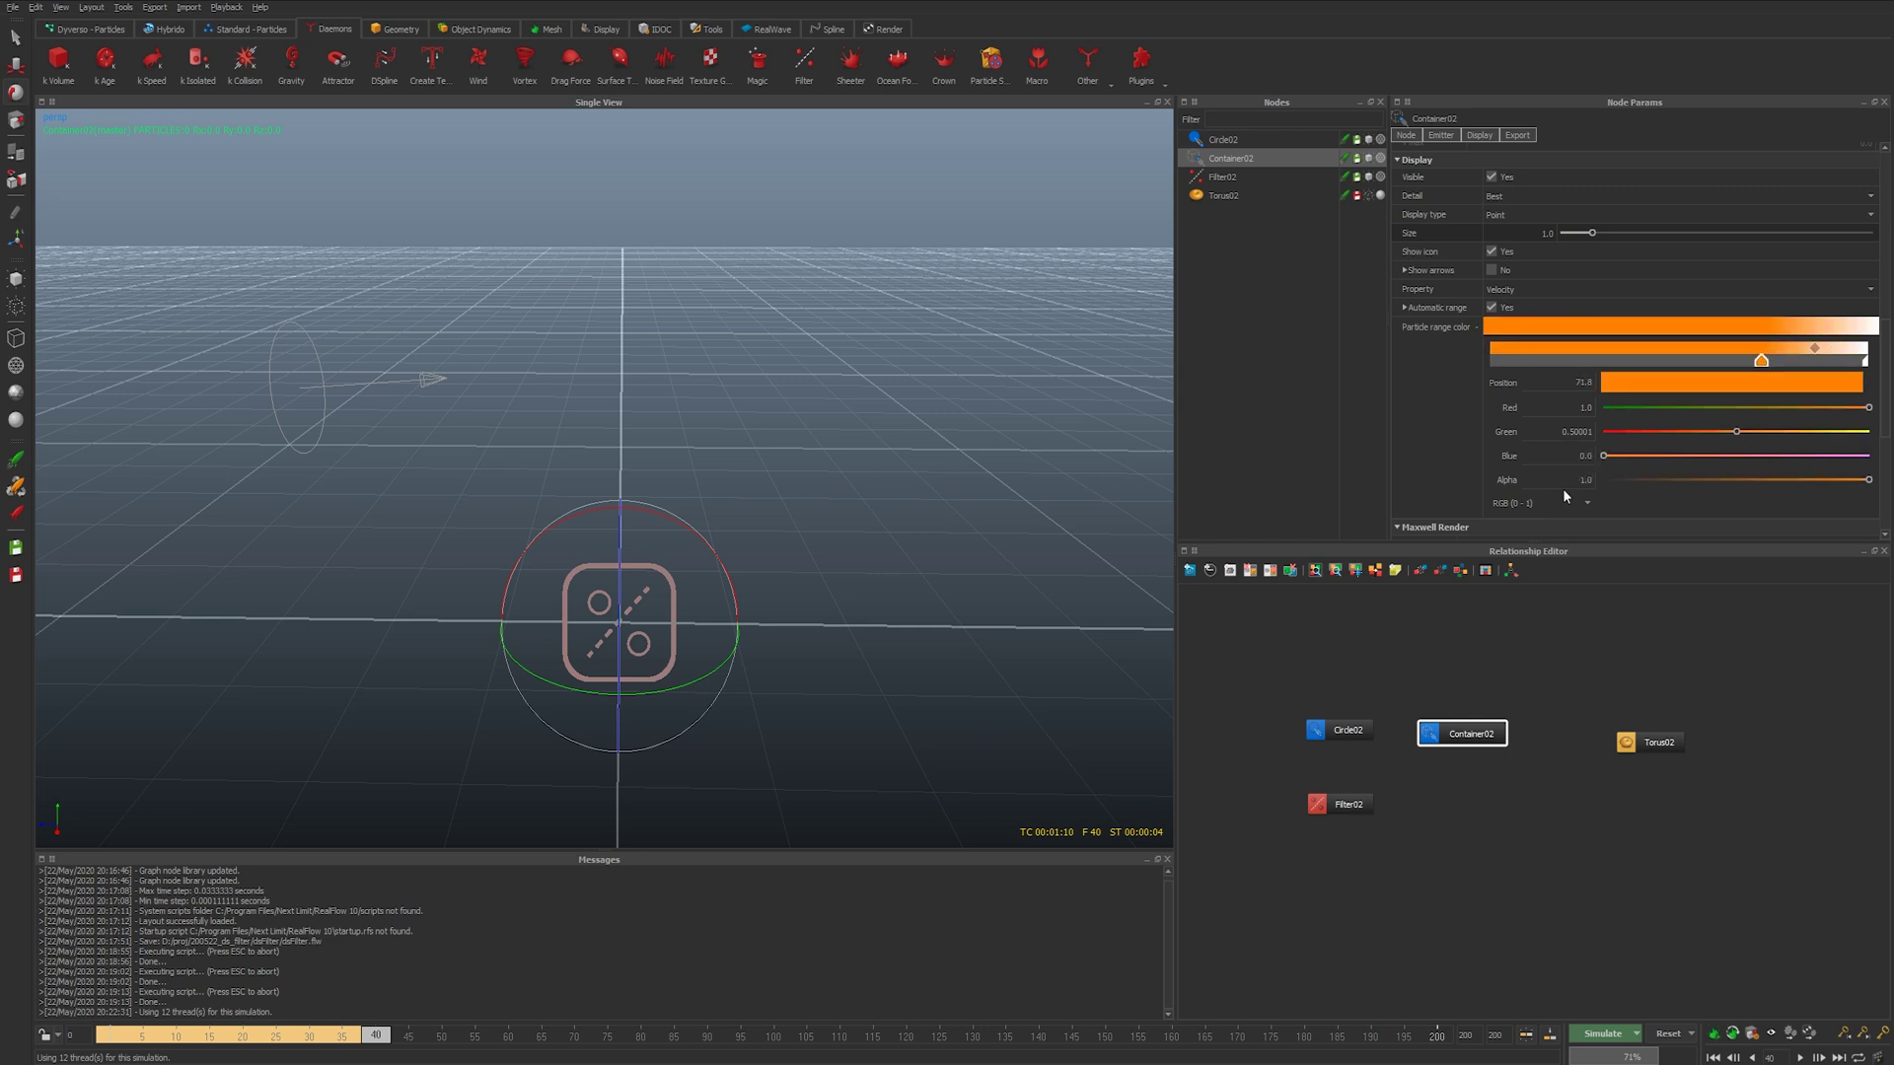
# - Display the container's particles as spheres of size 0.01
pyautogui.click(1517, 212)
pyautogui.click(1516, 229)
pyautogui.click(1506, 228)
pyautogui.write('0.01')
pyautogui.press('Return')
# - Set the filter daemon's true target to the container and its source to the circle emitter
pyautogui.click(1322, 802)
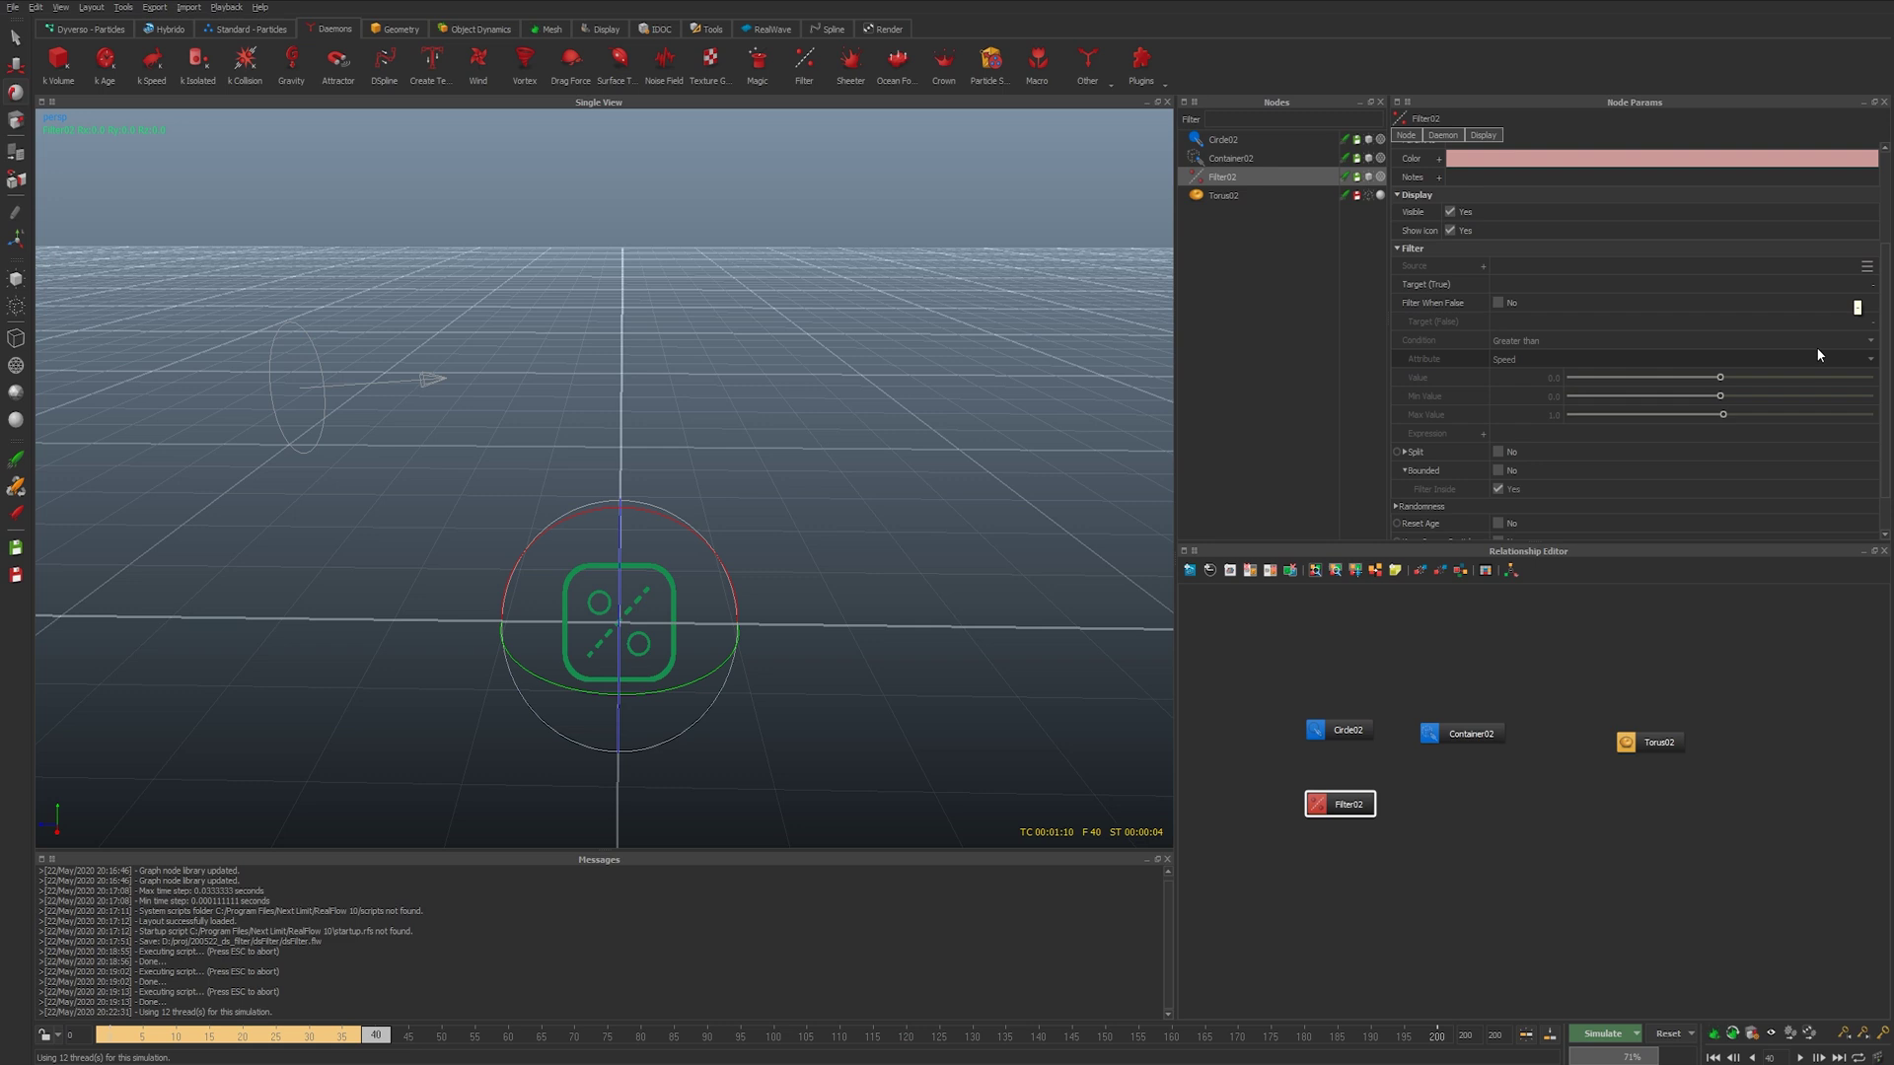
pyautogui.click(1868, 285)
pyautogui.doubleClick(1762, 151)
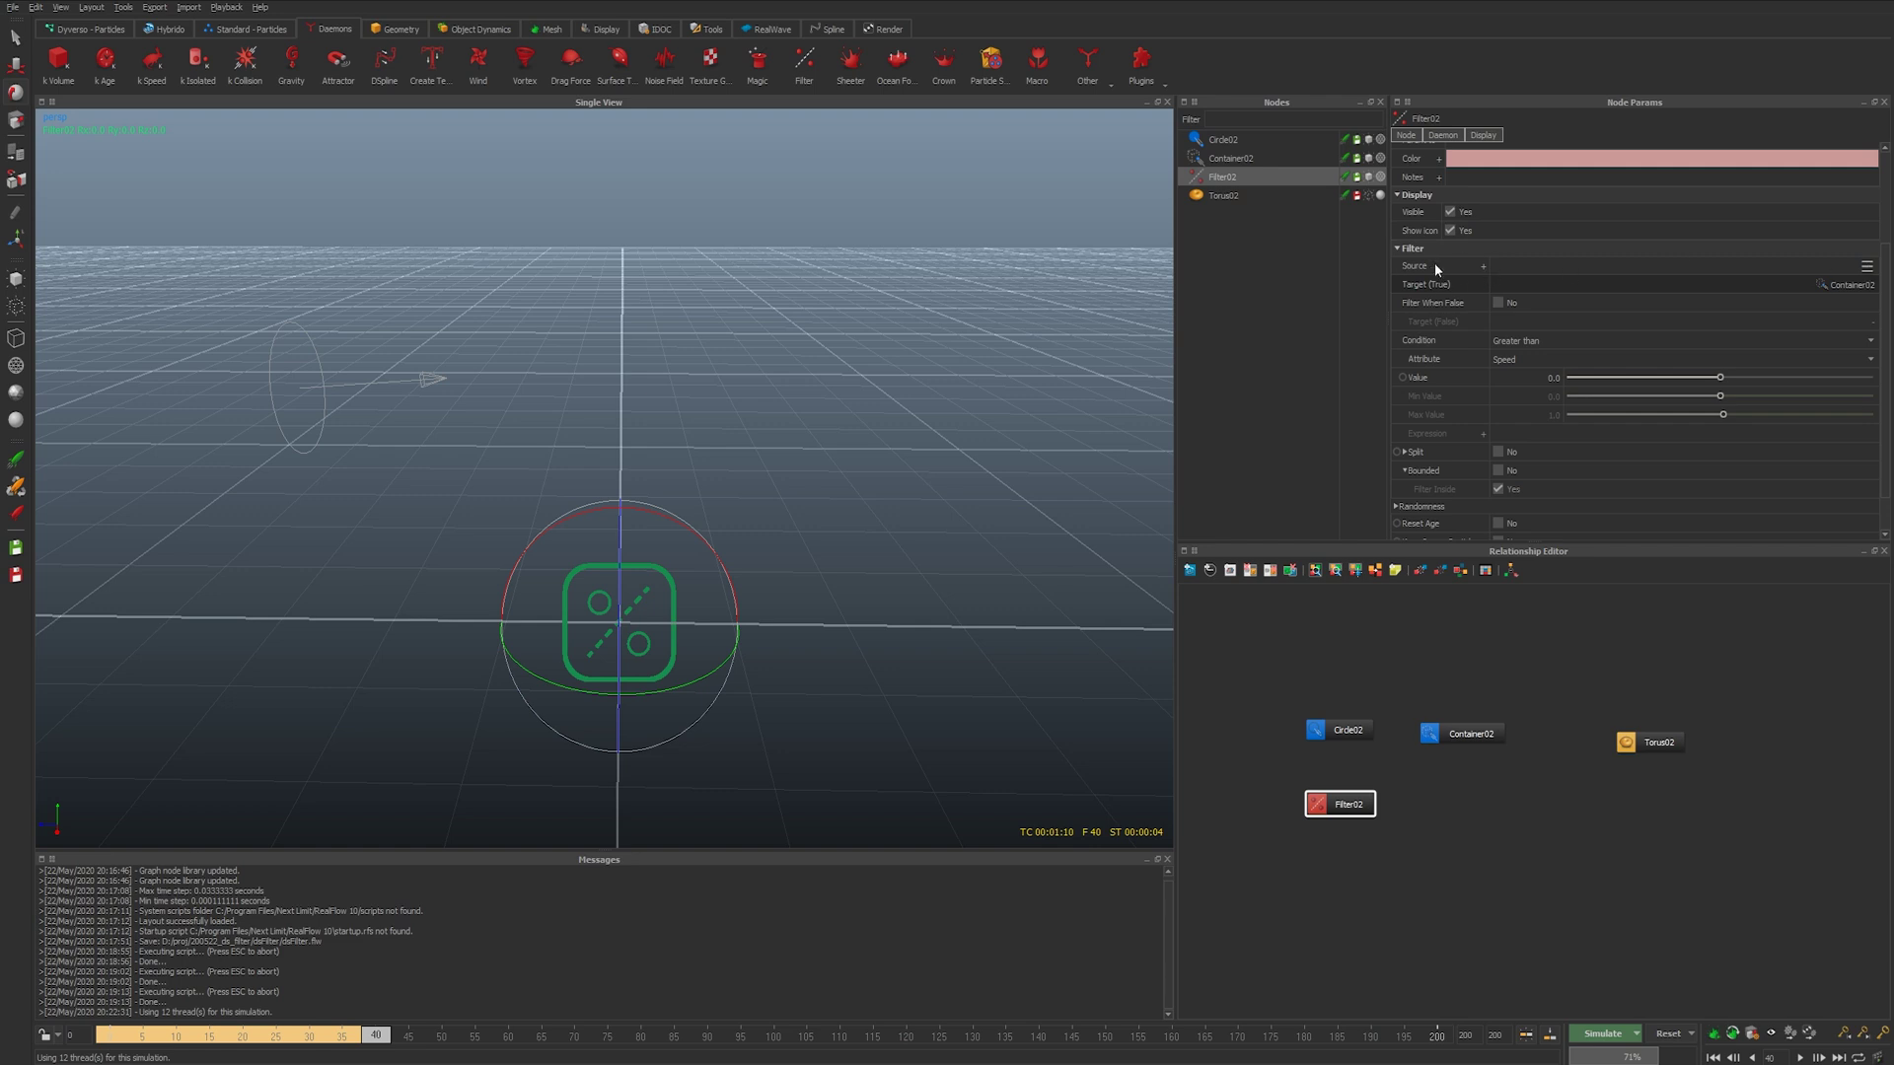
pyautogui.click(1867, 266)
pyautogui.click(894, 389)
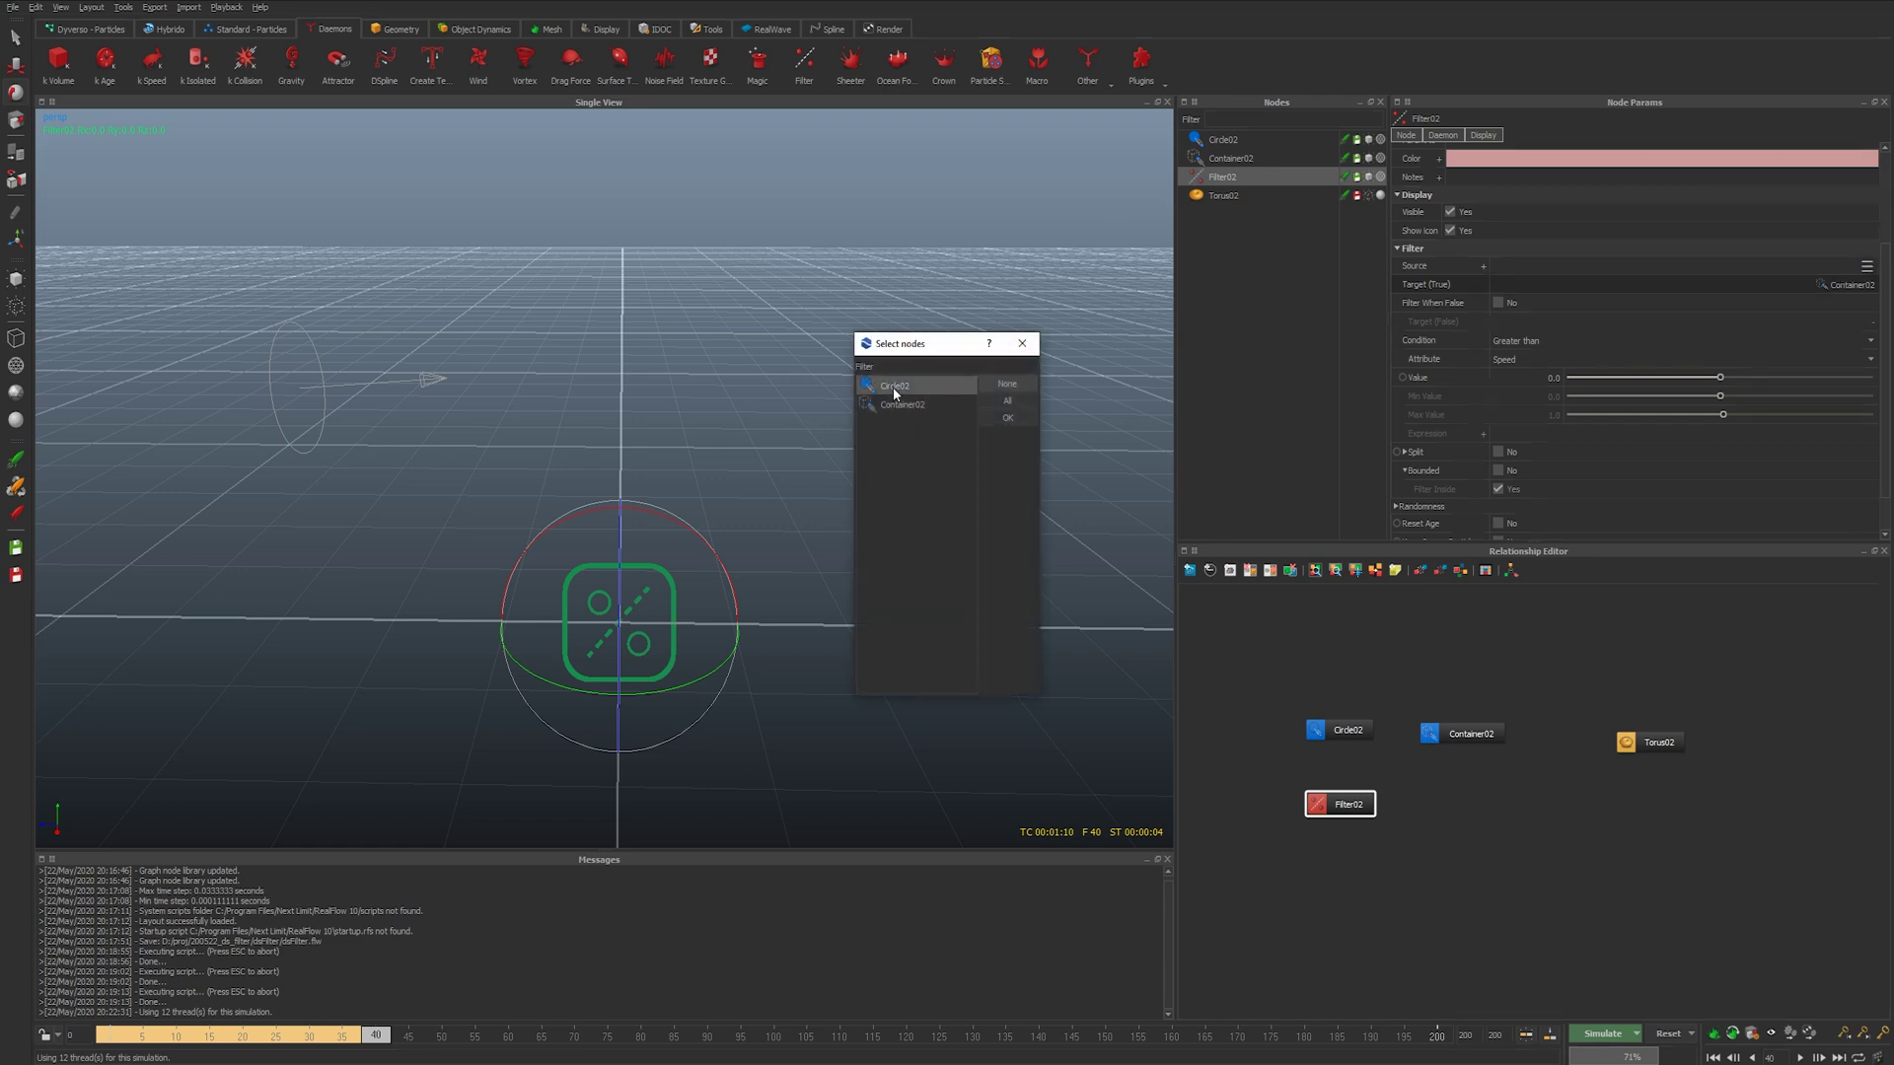
pyautogui.click(894, 391)
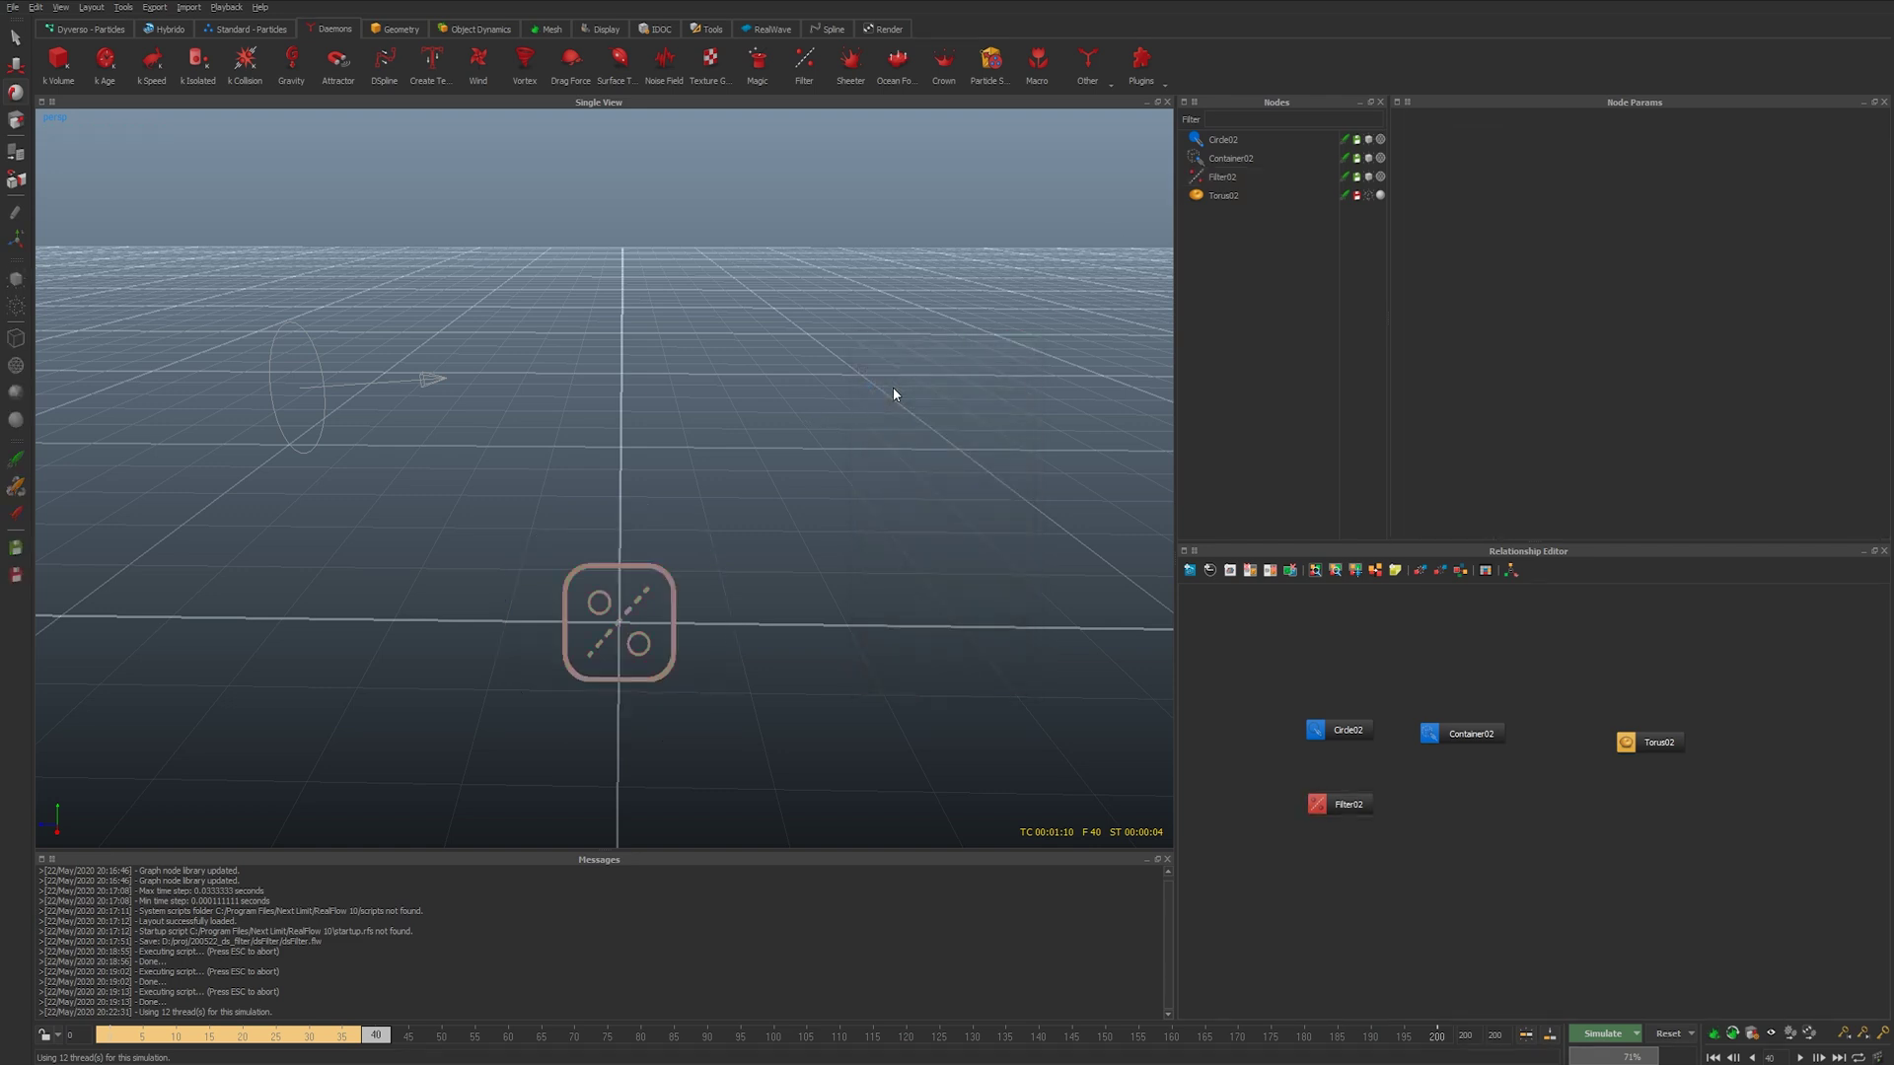
# - Set the filter's condition to Lower than and its attribute to Position Z
pyautogui.click(1241, 180)
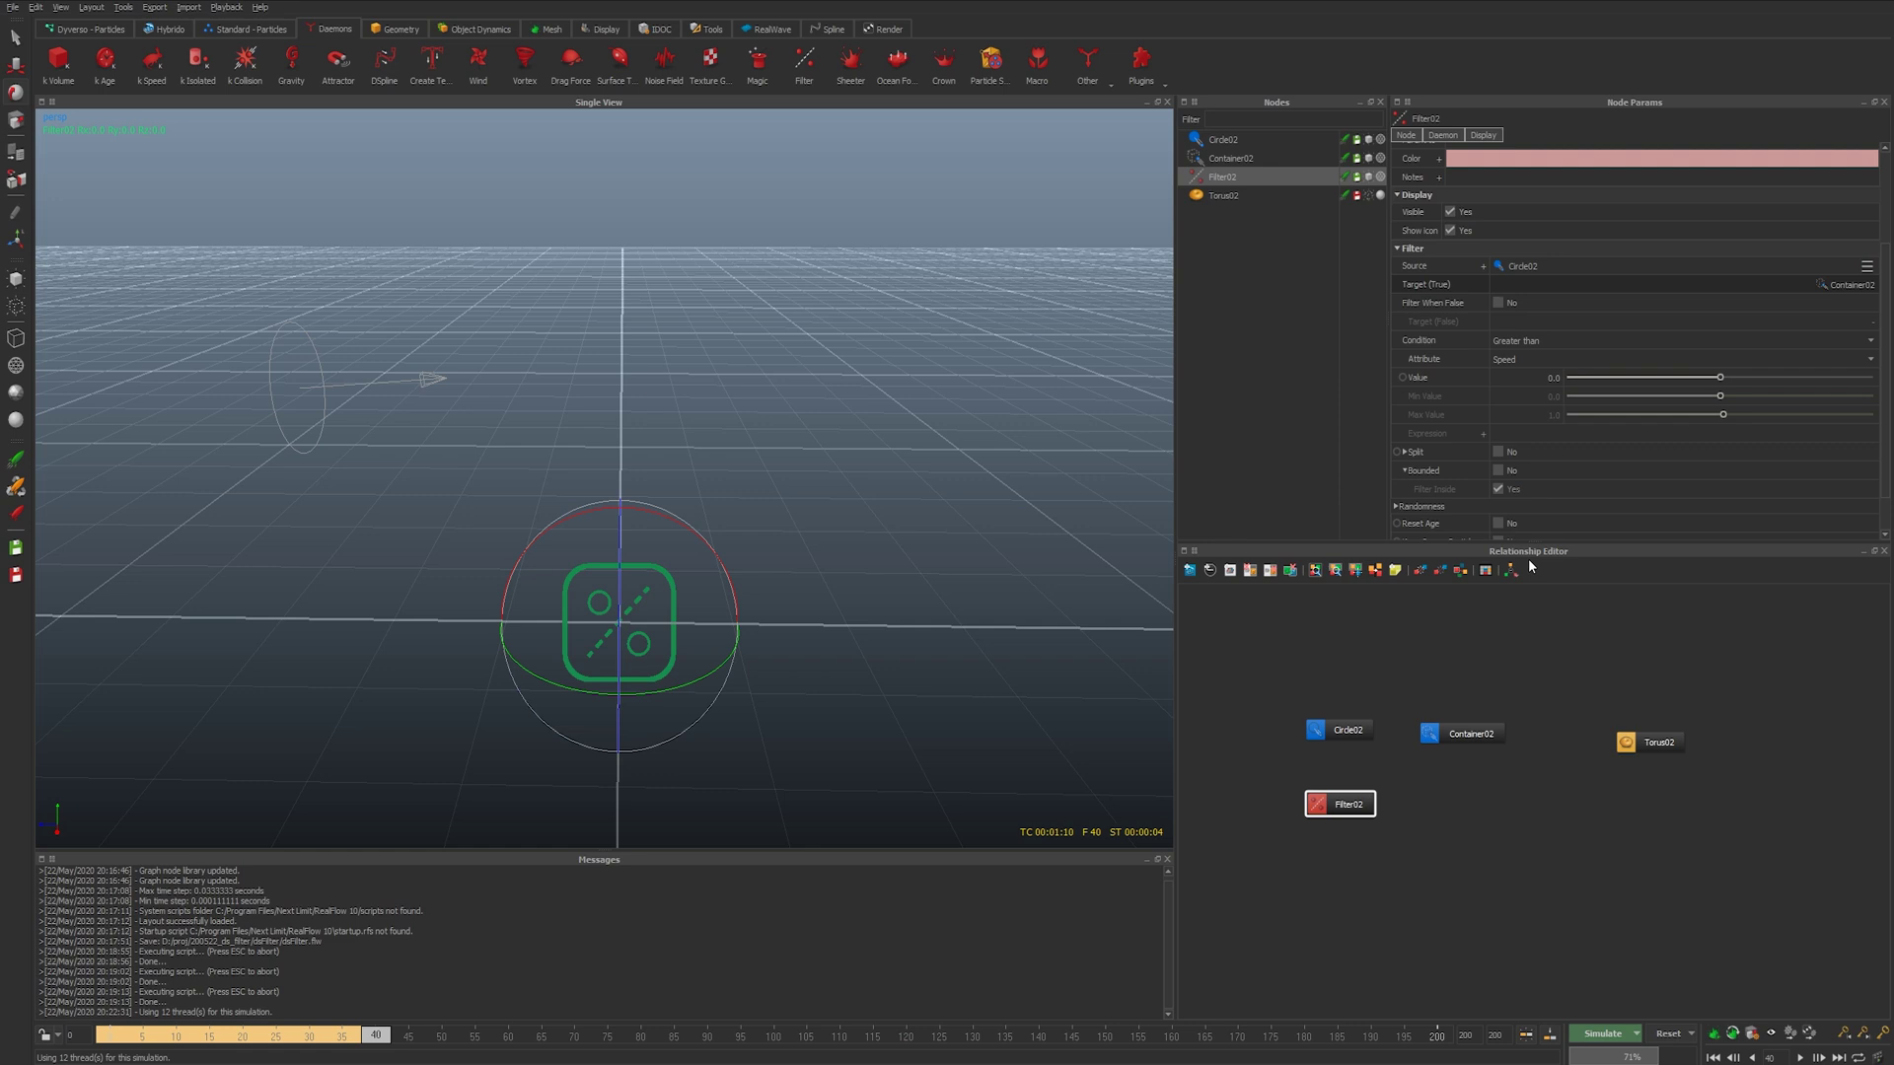
pyautogui.click(1563, 342)
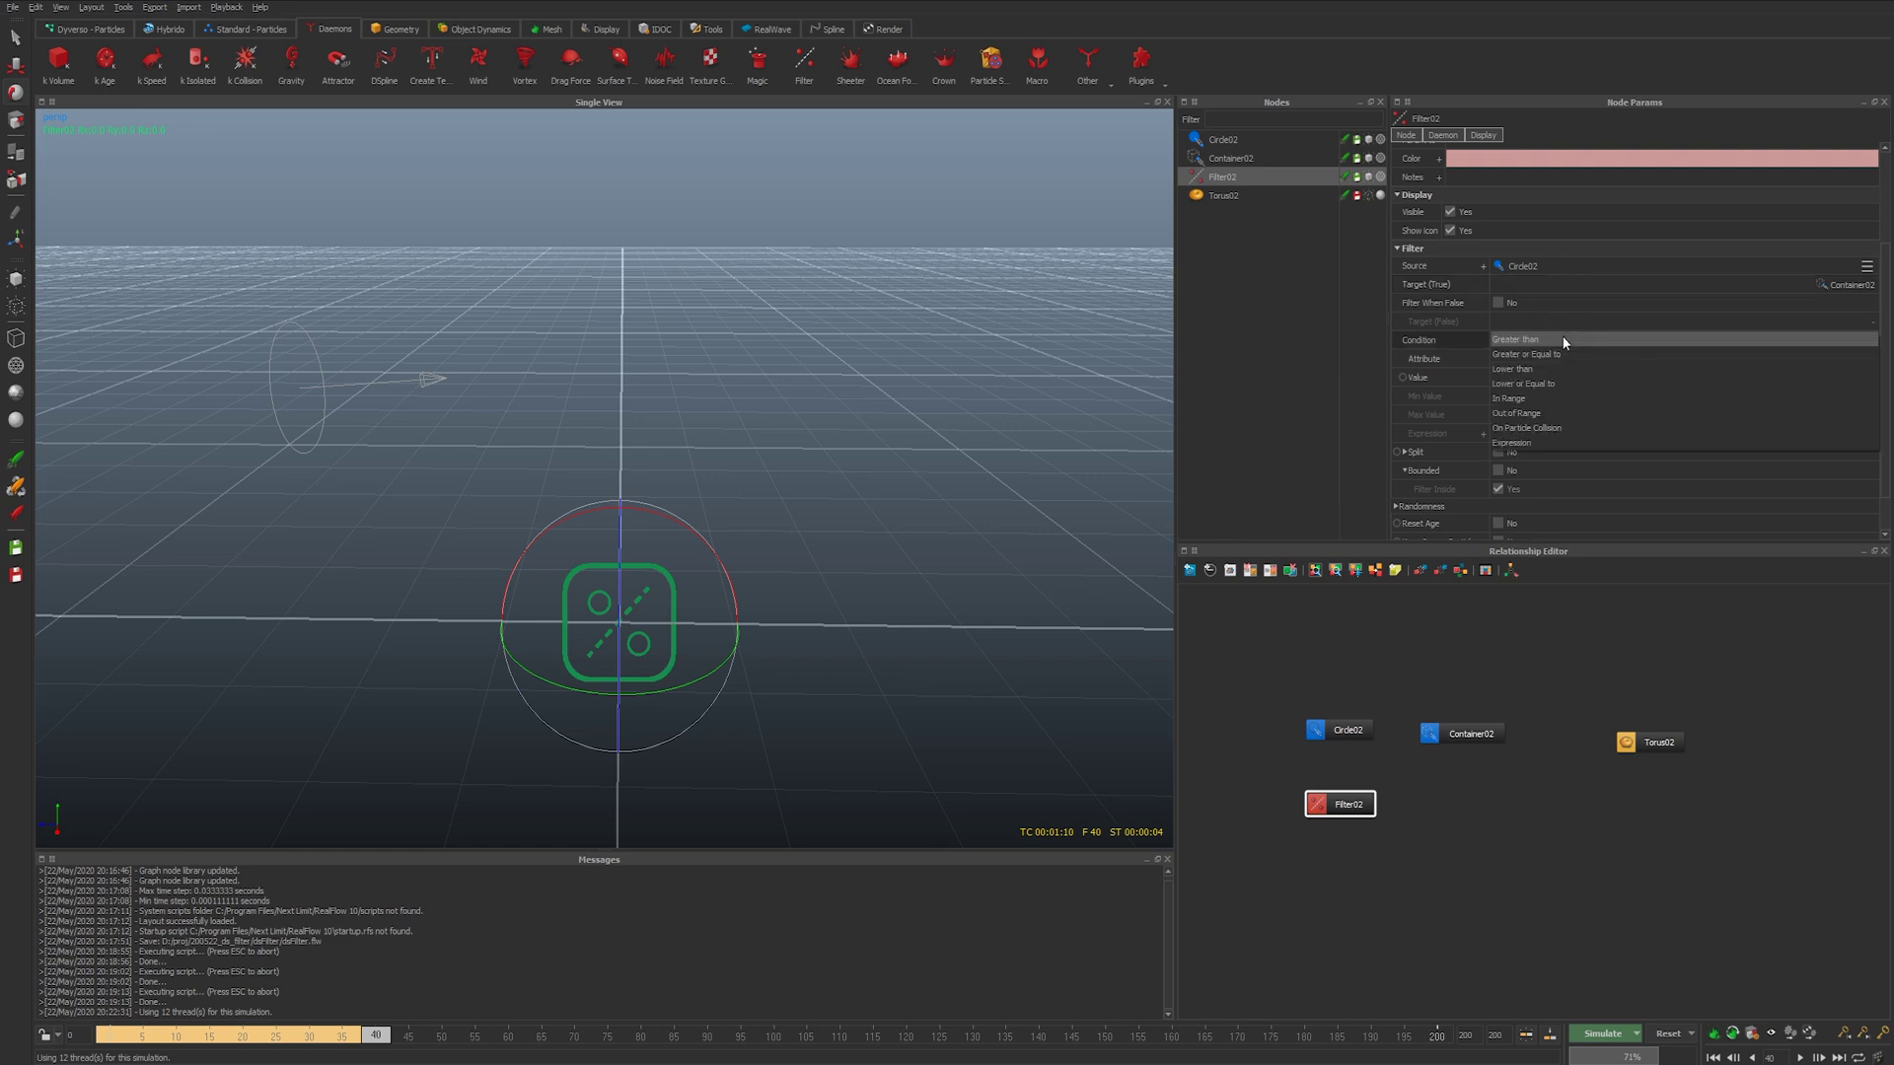
pyautogui.click(1520, 371)
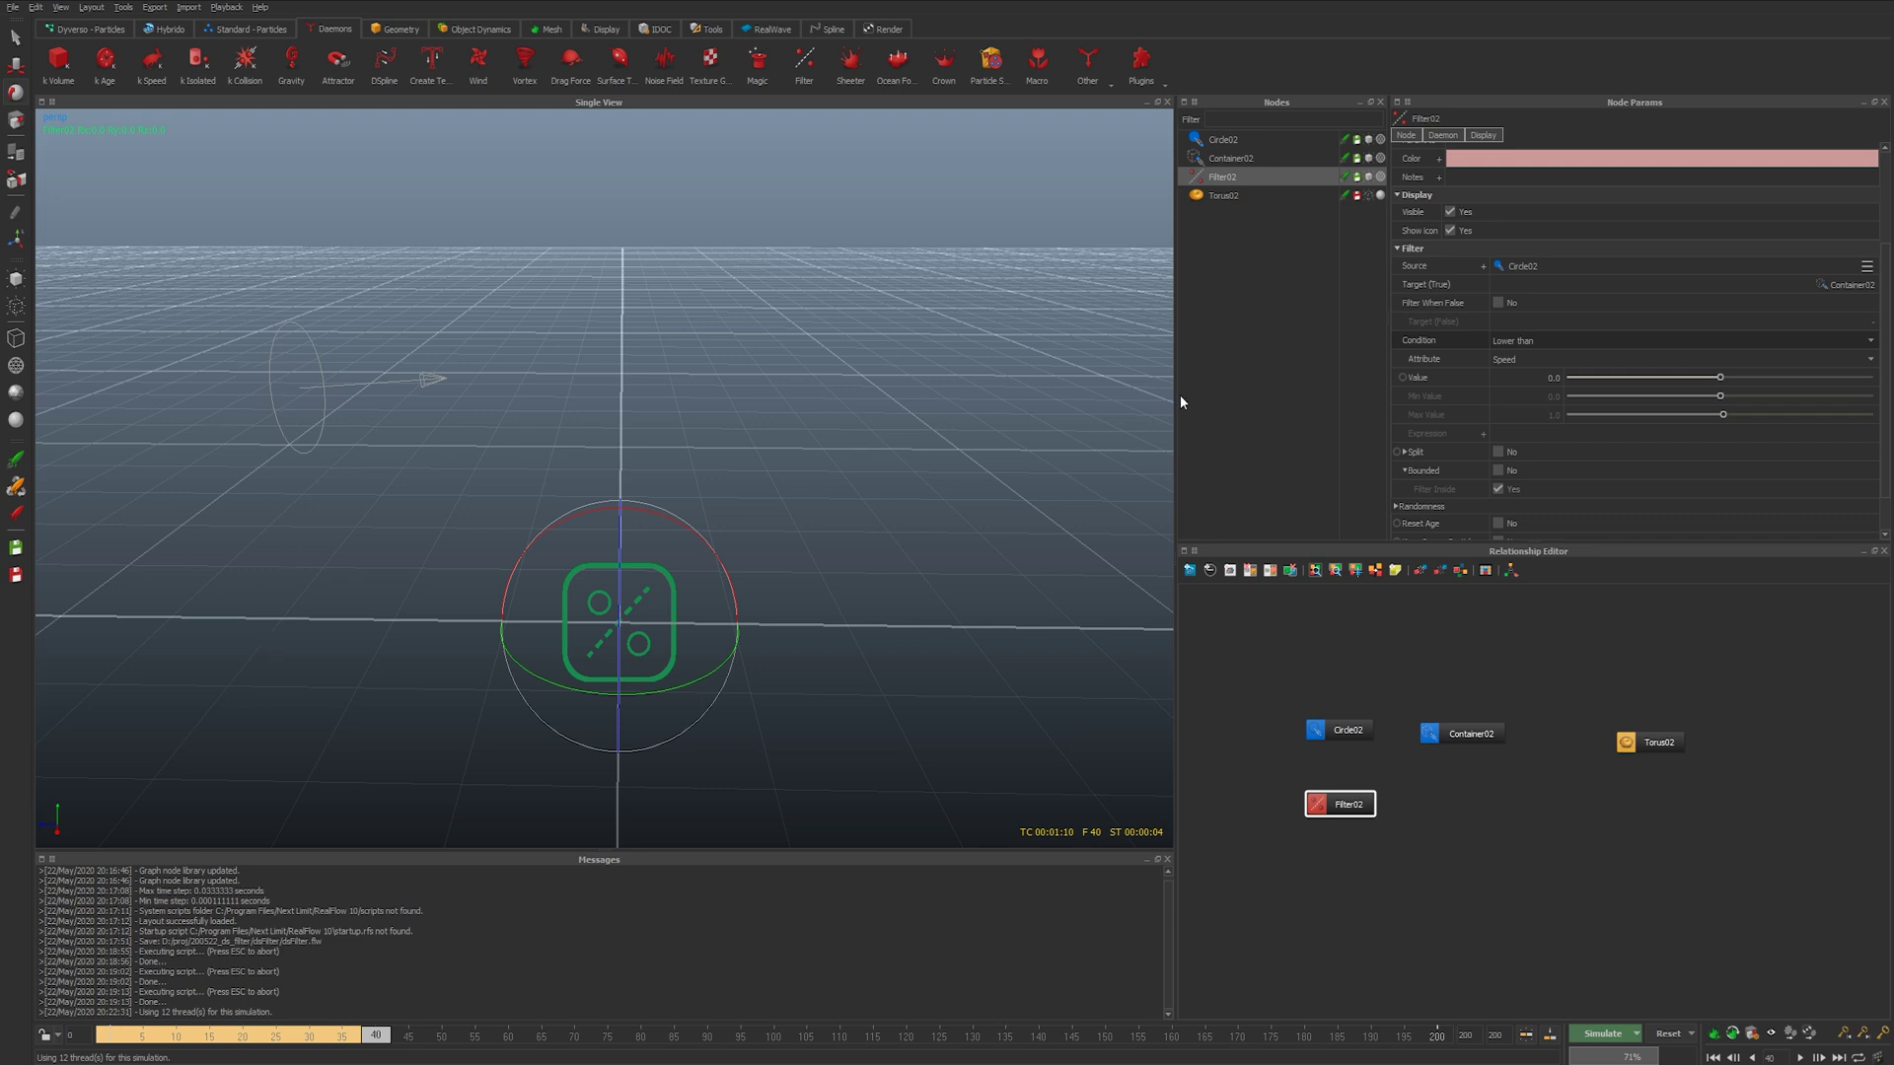
pyautogui.click(1528, 365)
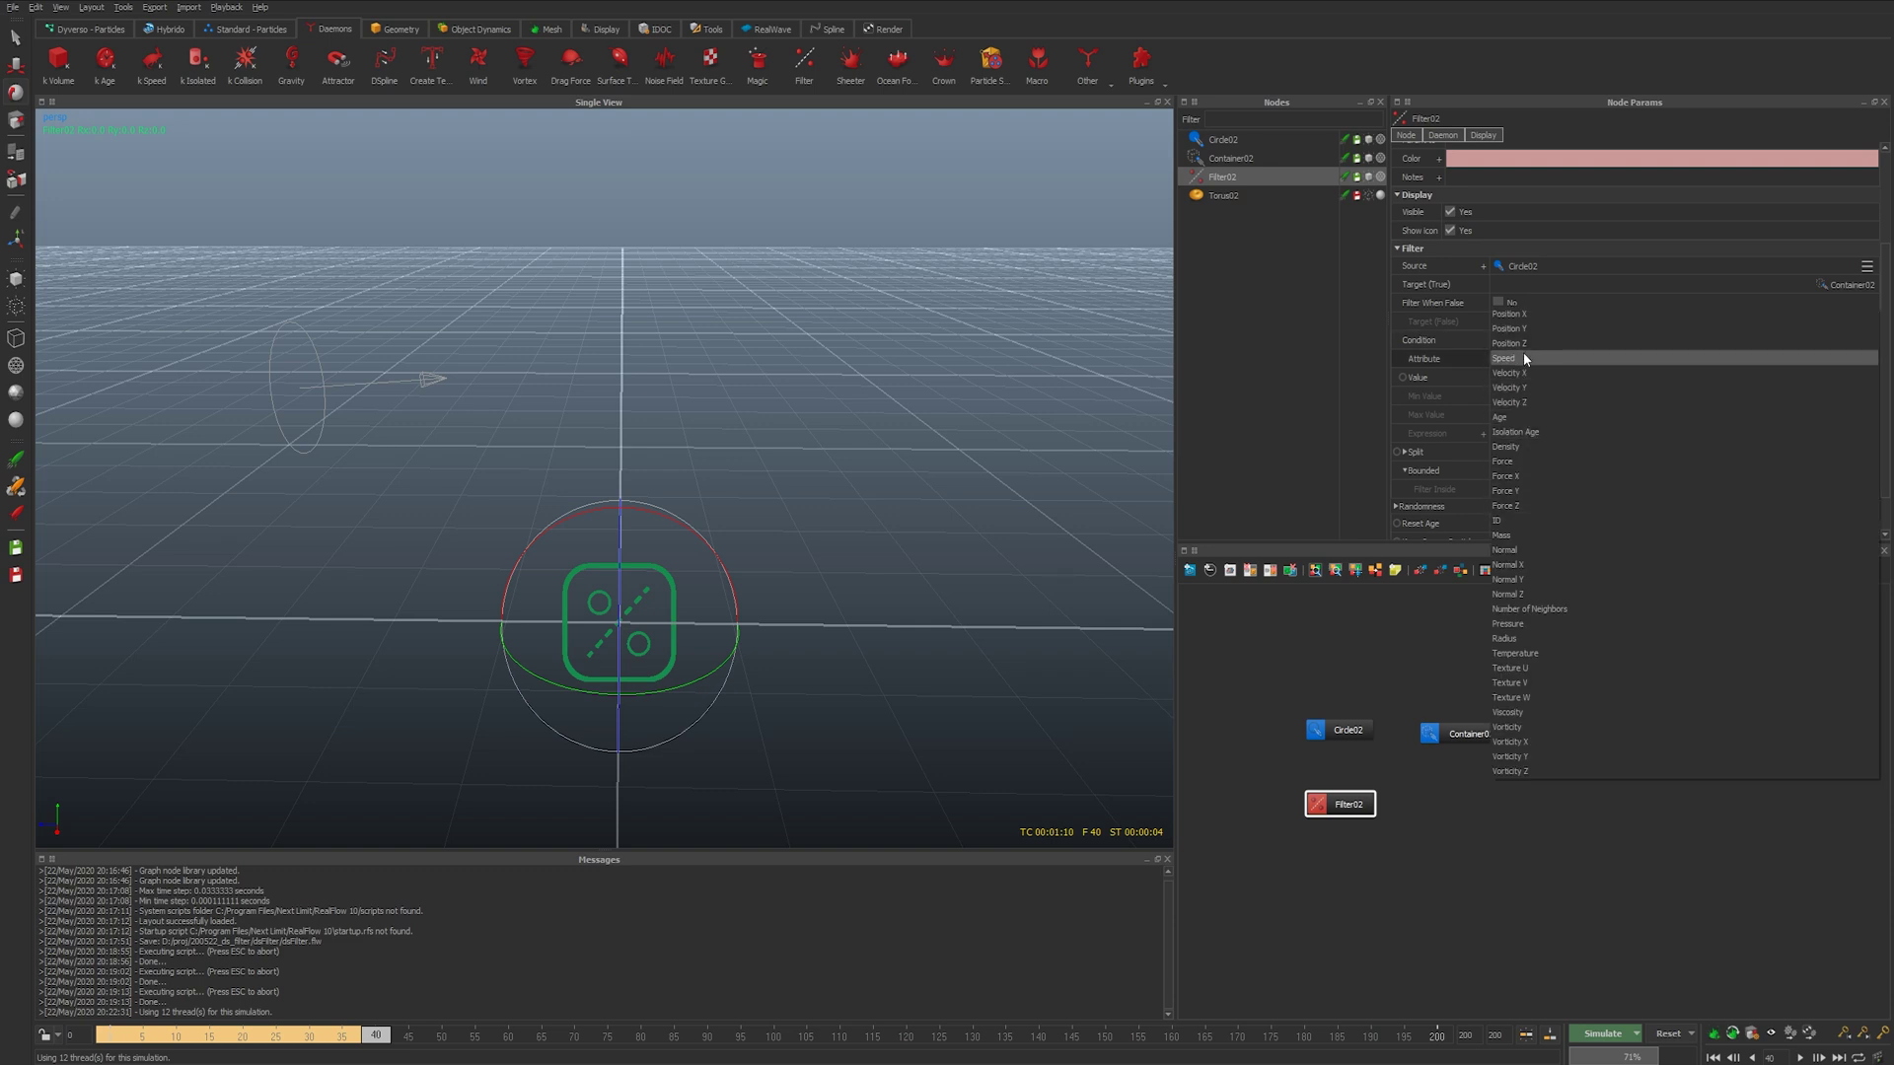
pyautogui.click(1524, 343)
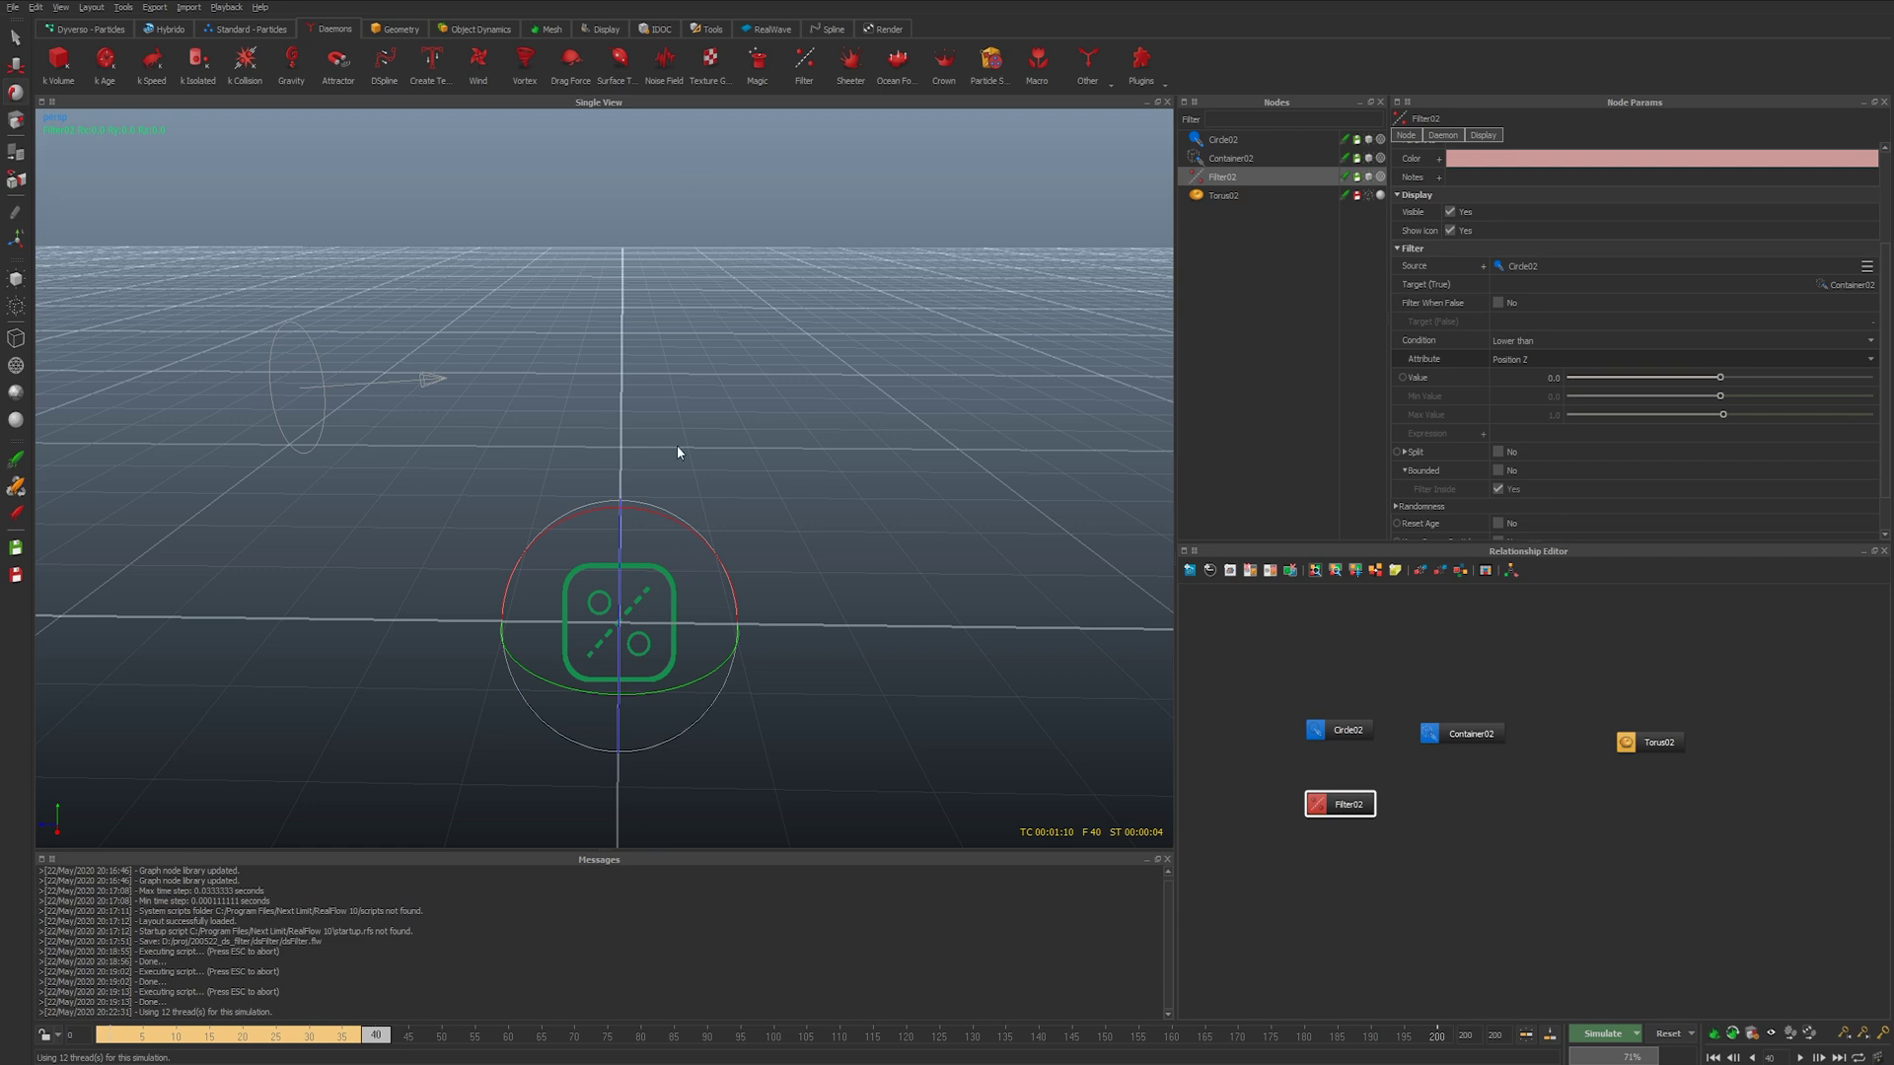
# - Reset the scene, select both particle nodes, and run the simulation until the particles have passed the origin, stopping at frame 66
pyautogui.hotkey('ctrl', 'r')
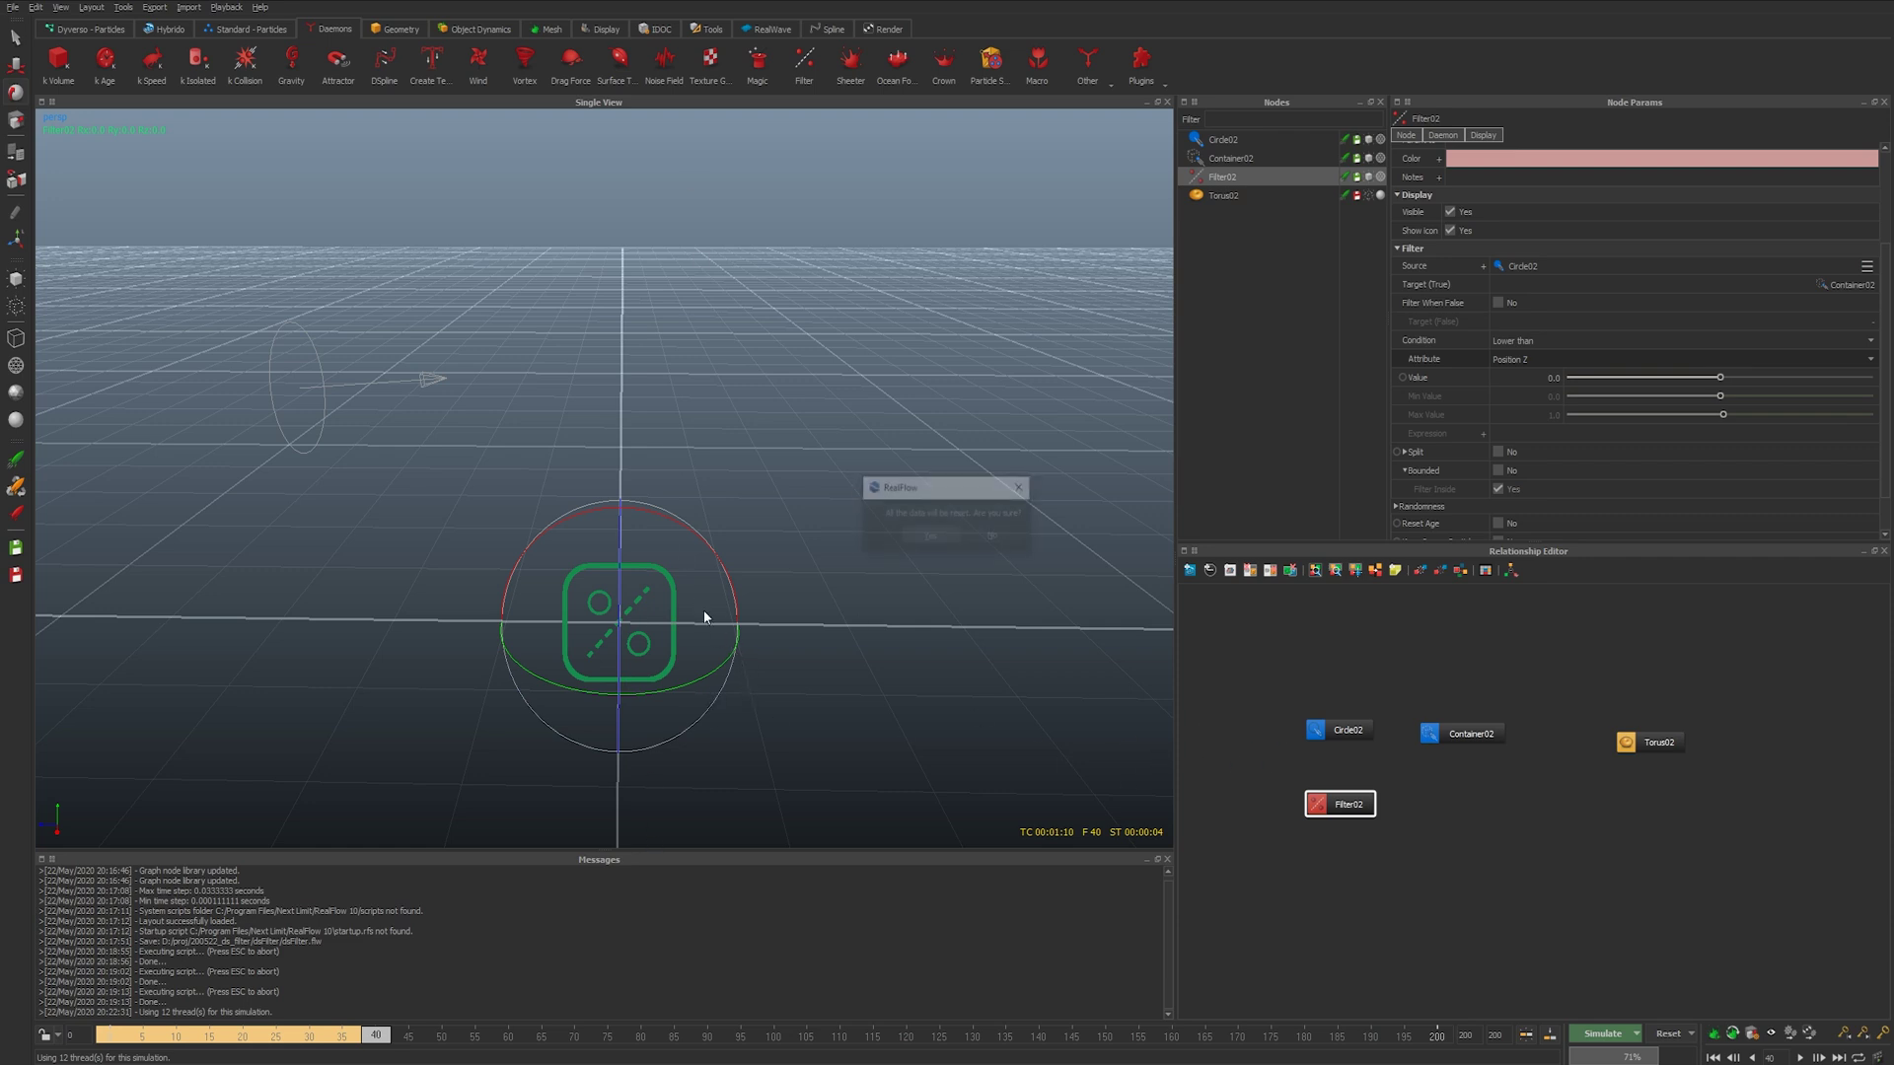
pyautogui.press('Return')
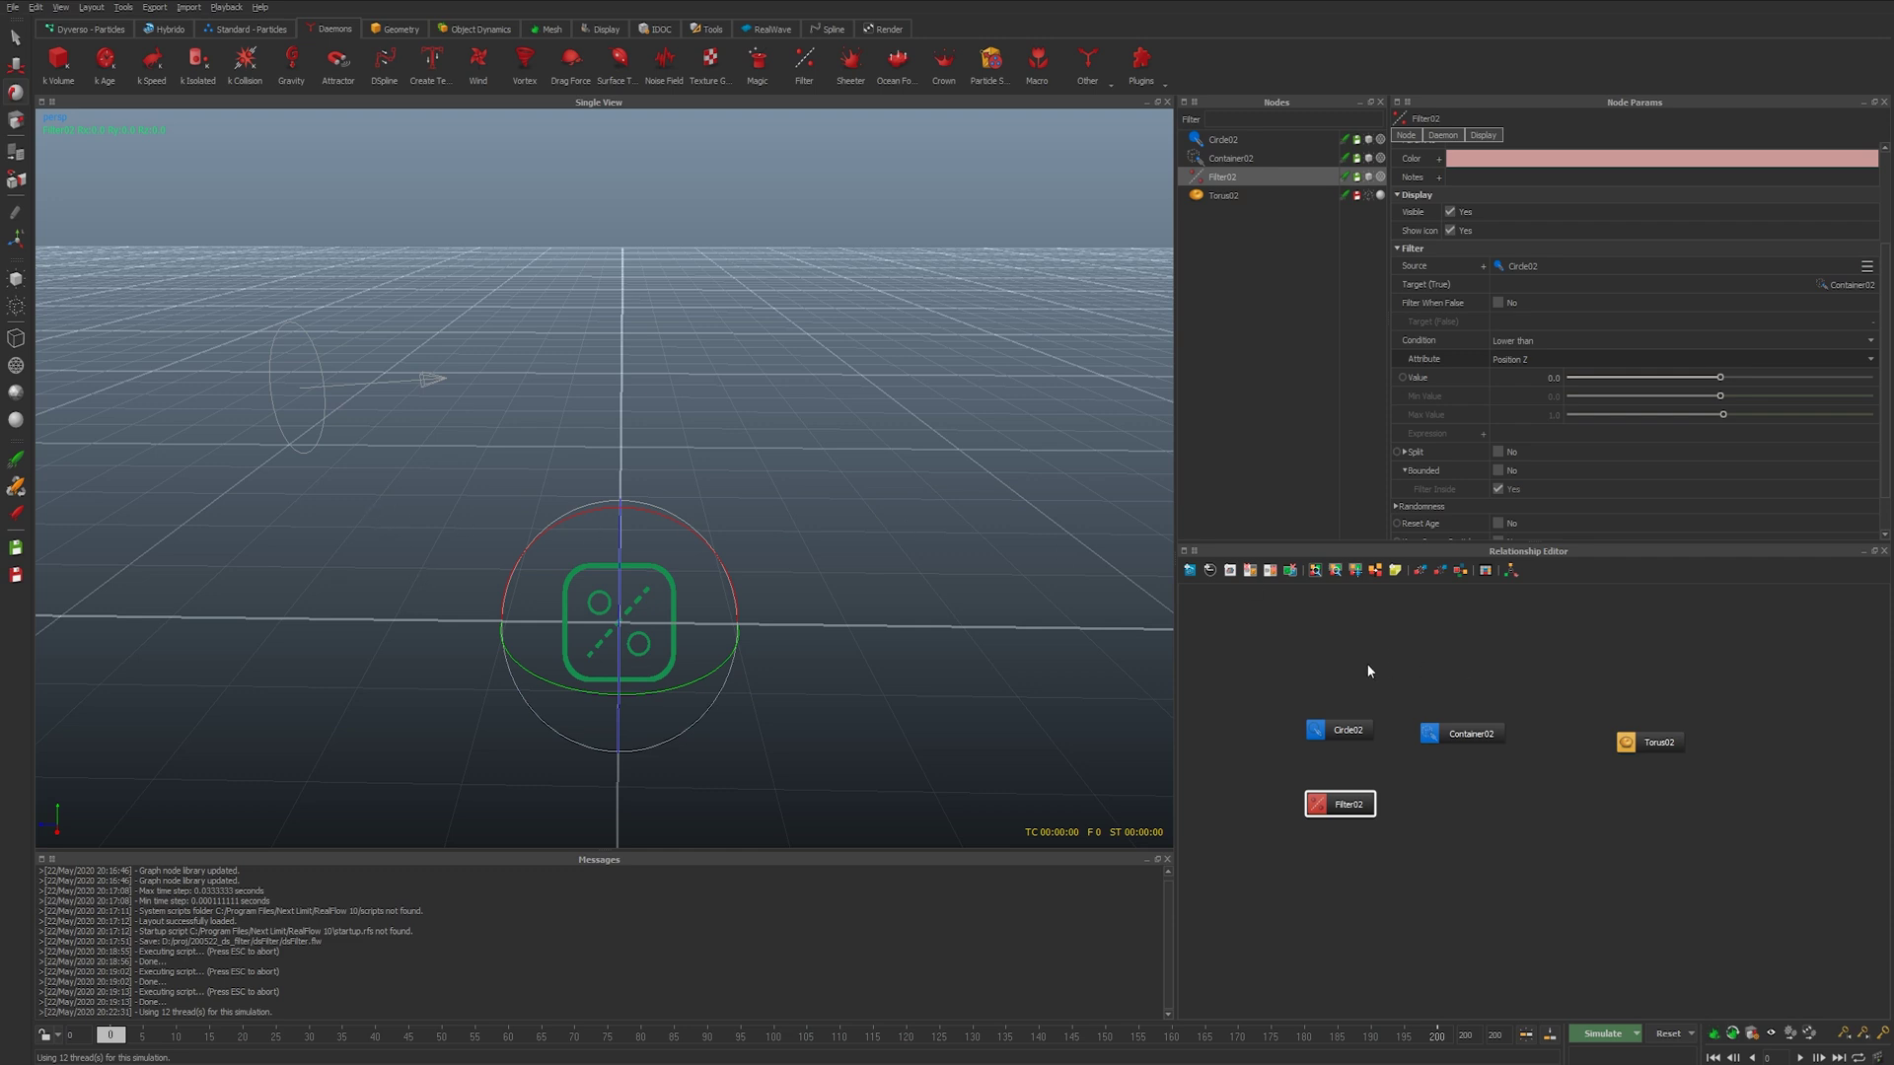
pyautogui.moveTo(1368, 665); pyautogui.dragTo(1495, 730)
pyautogui.hotkey('alt', 'a')
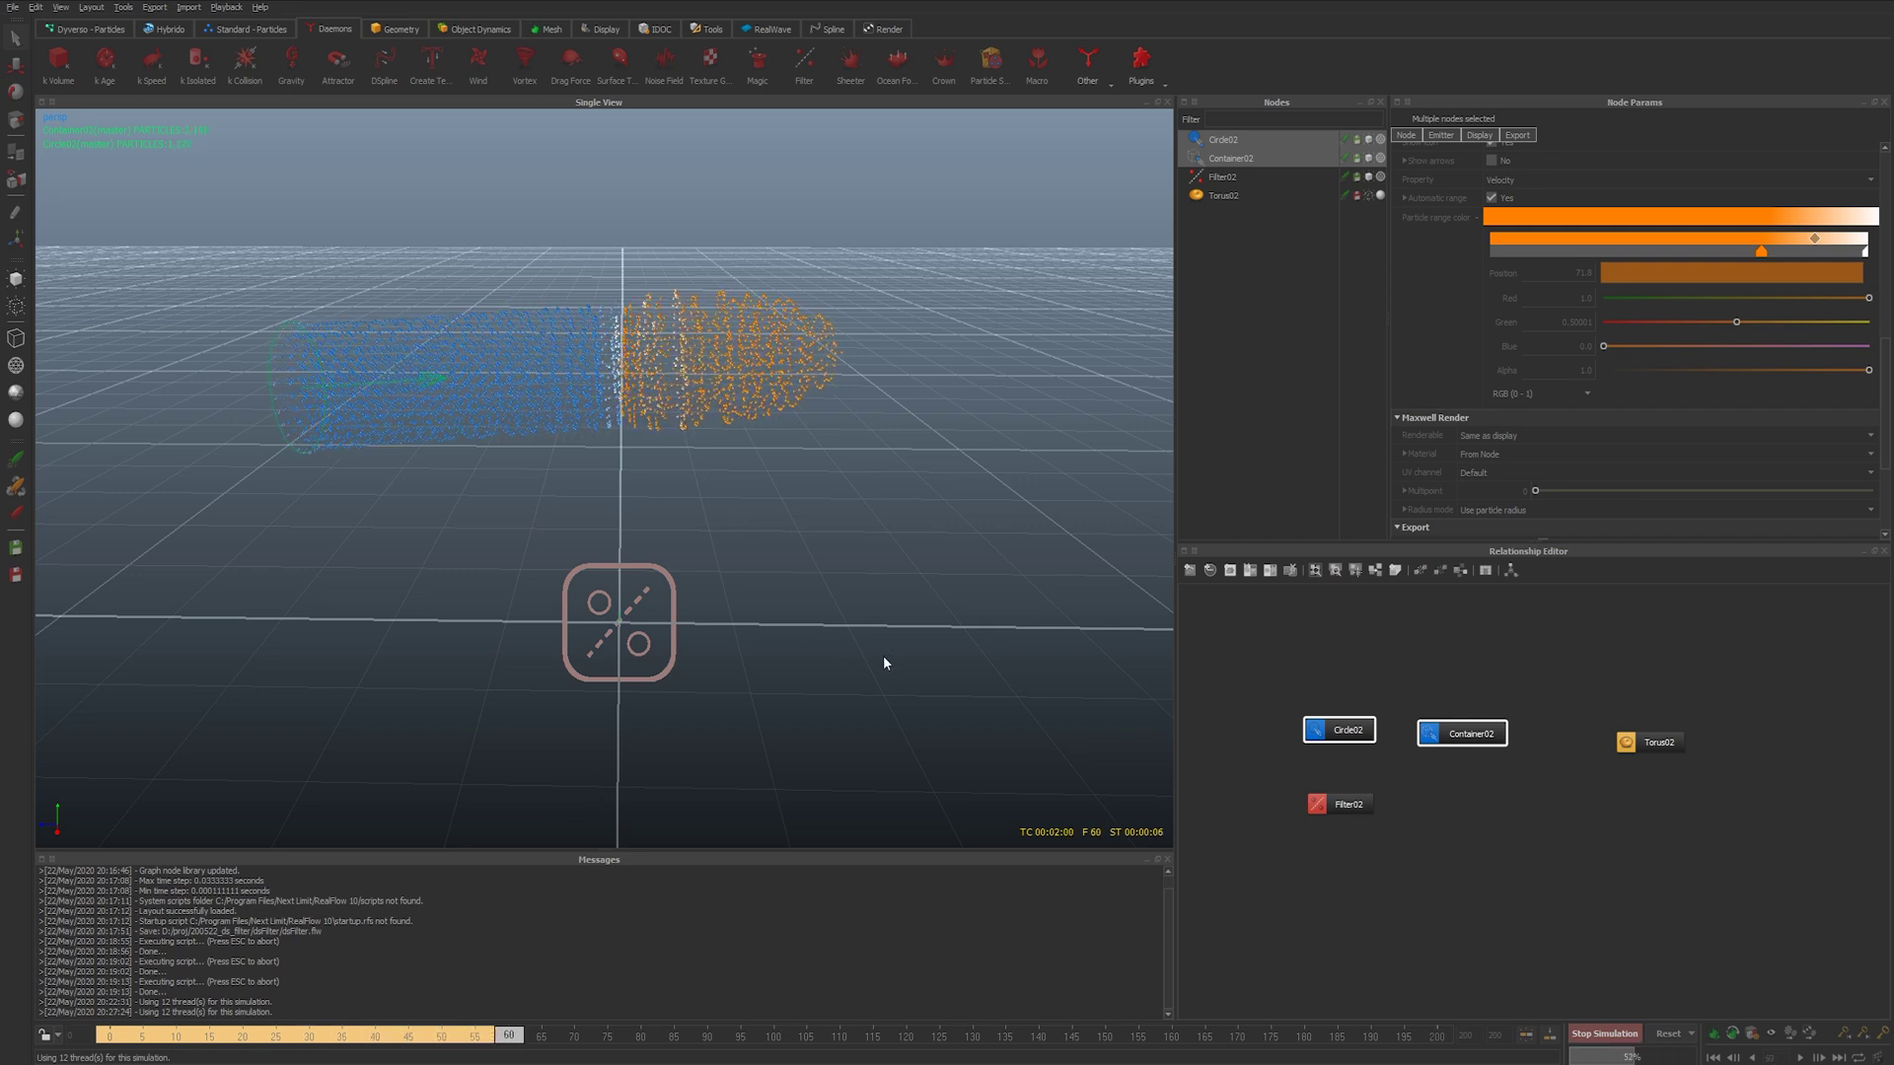
pyautogui.press('Escape')
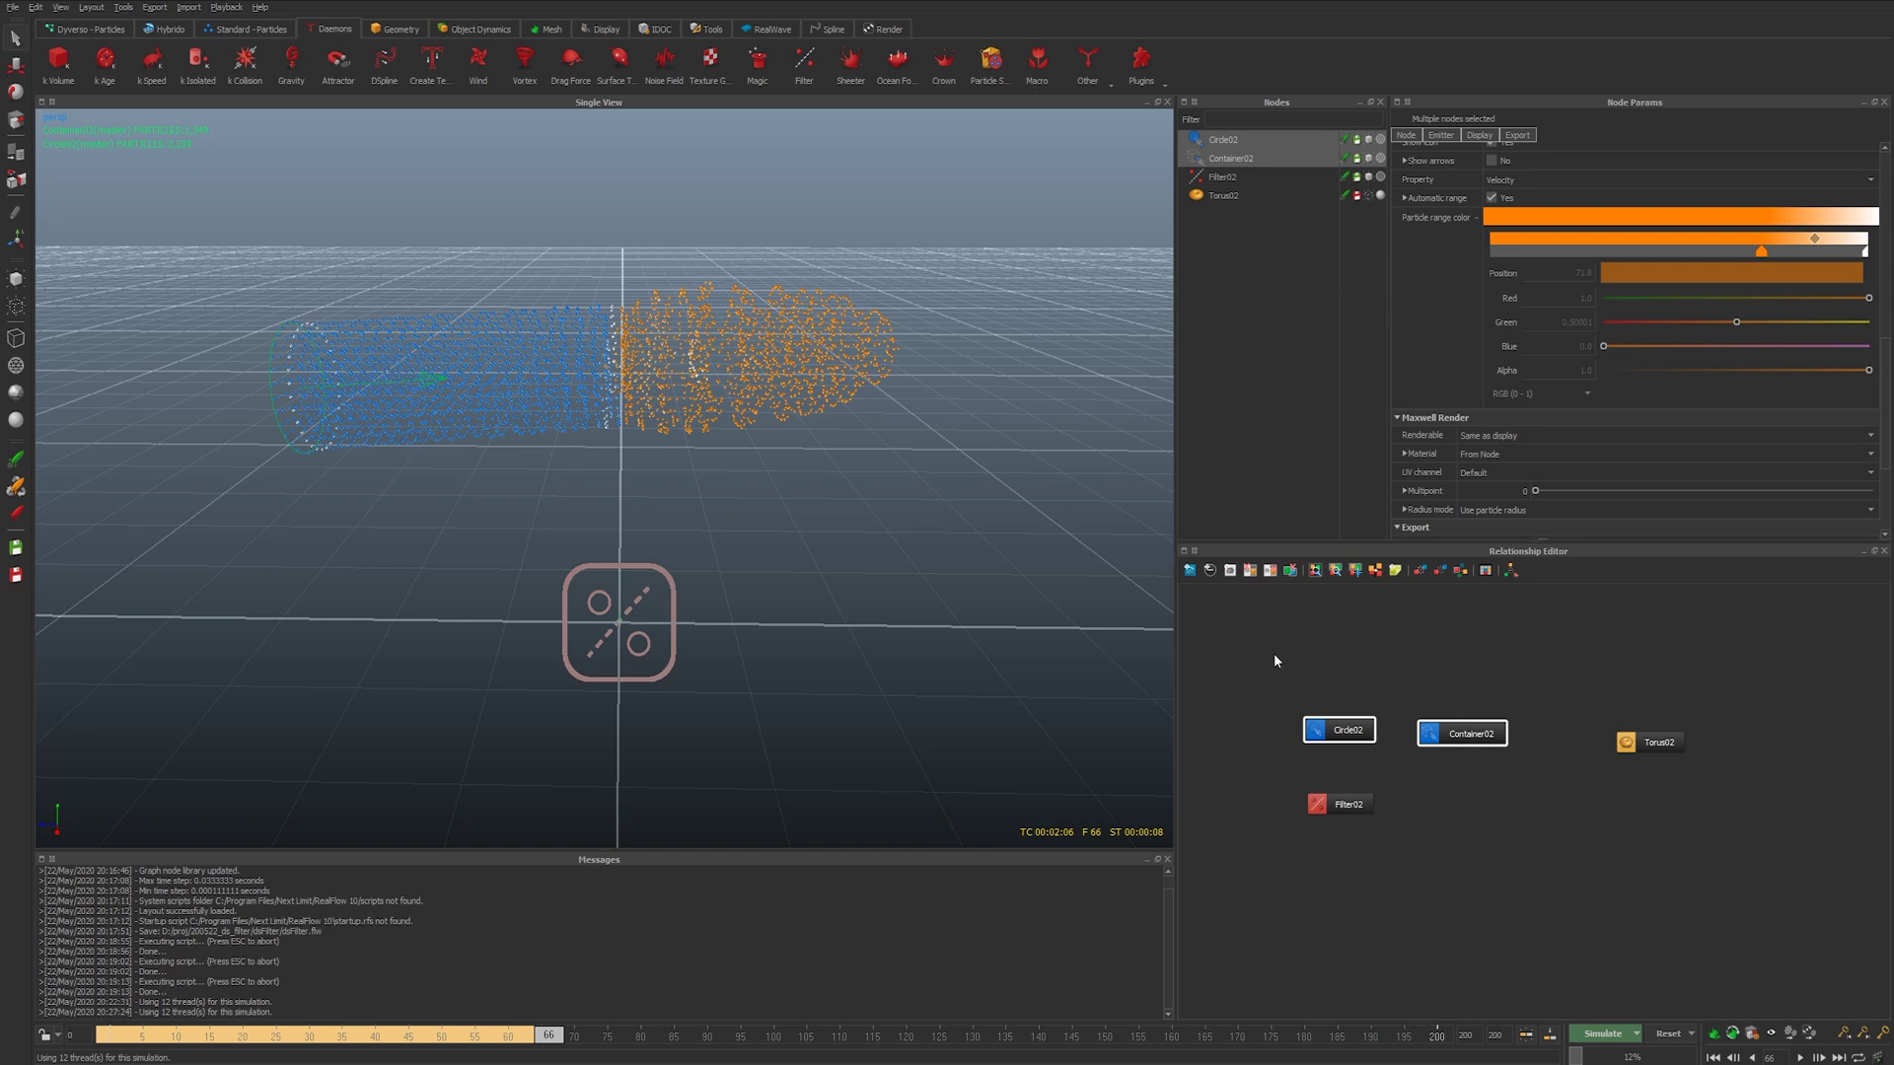
# - Move the container node clear of its neighbours and delete the circle emitter
pyautogui.moveTo(1255, 618); pyautogui.dragTo(1459, 648)
pyautogui.click(1339, 729)
pyautogui.press('Delete')
# - Spread the container and torus nodes out in the relationship graph and make the torus visible in the viewport
pyautogui.click(1325, 806)
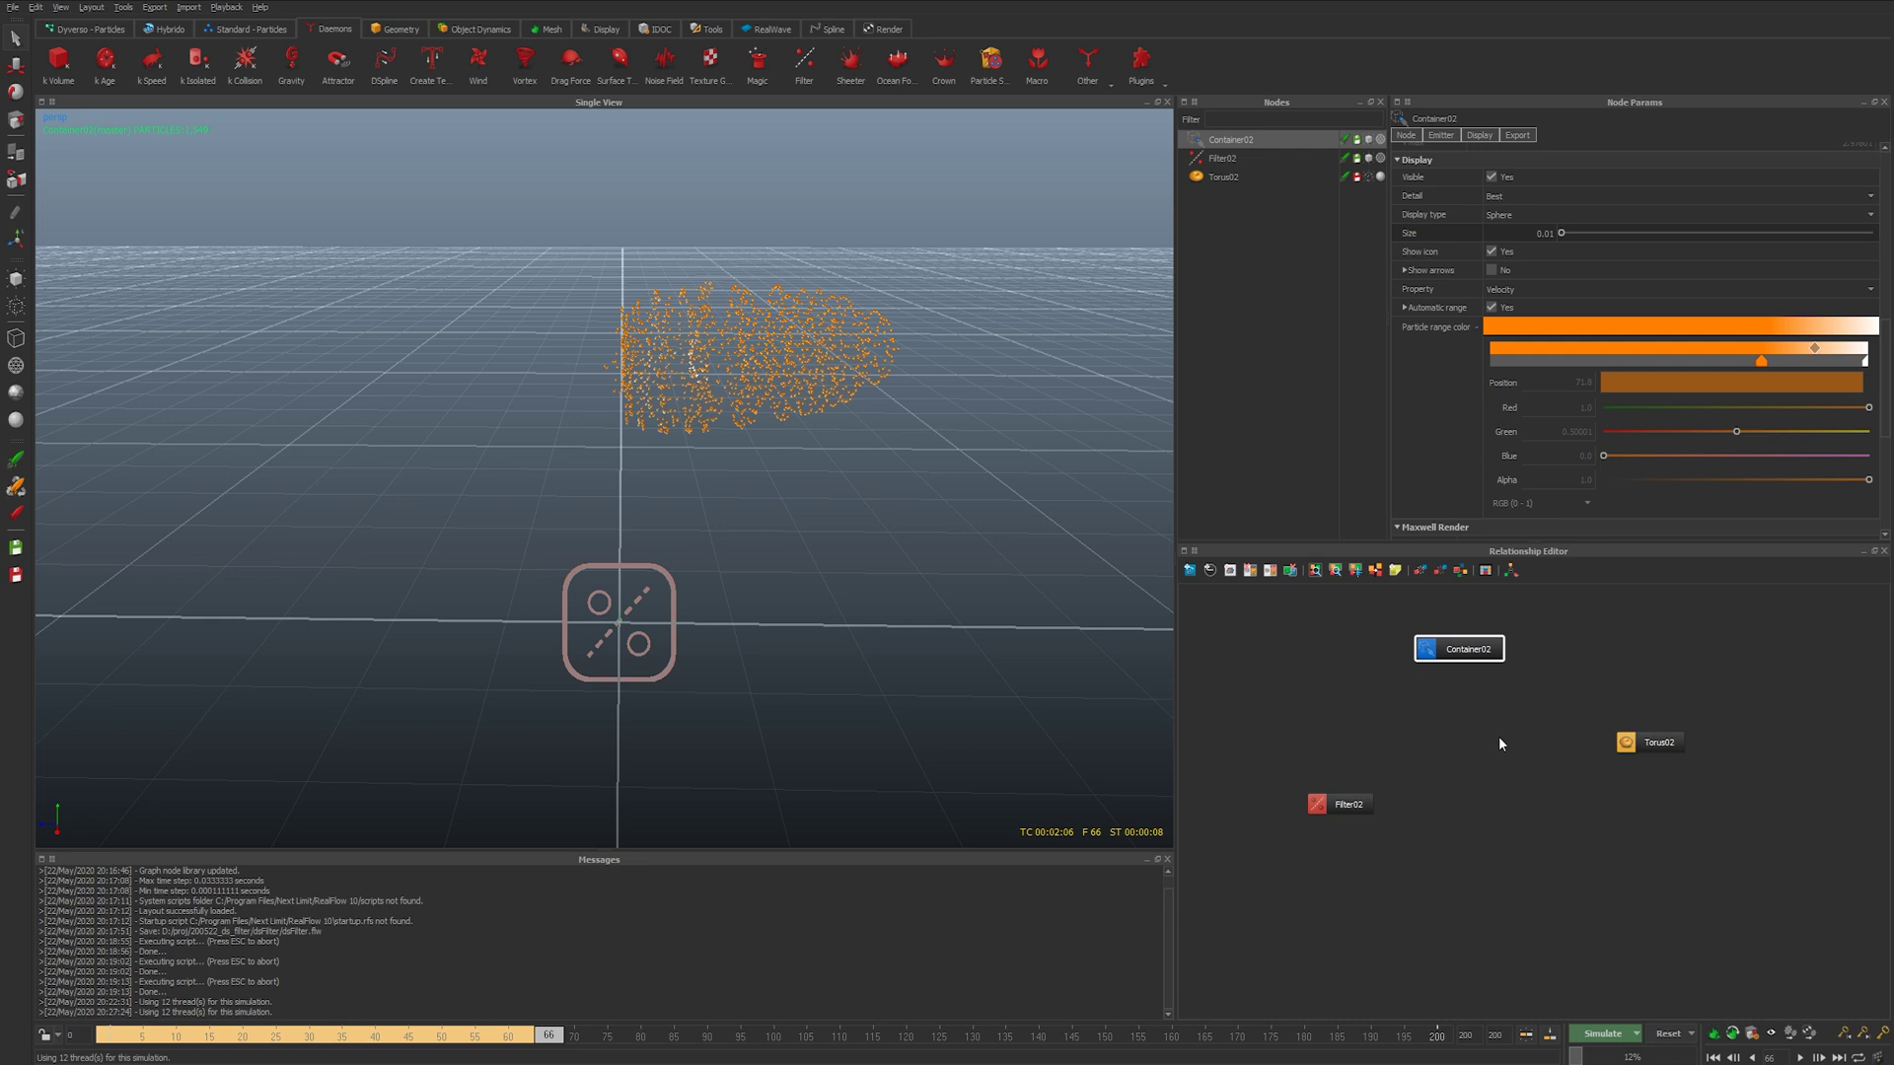
pyautogui.click(1667, 763)
pyautogui.click(1666, 750)
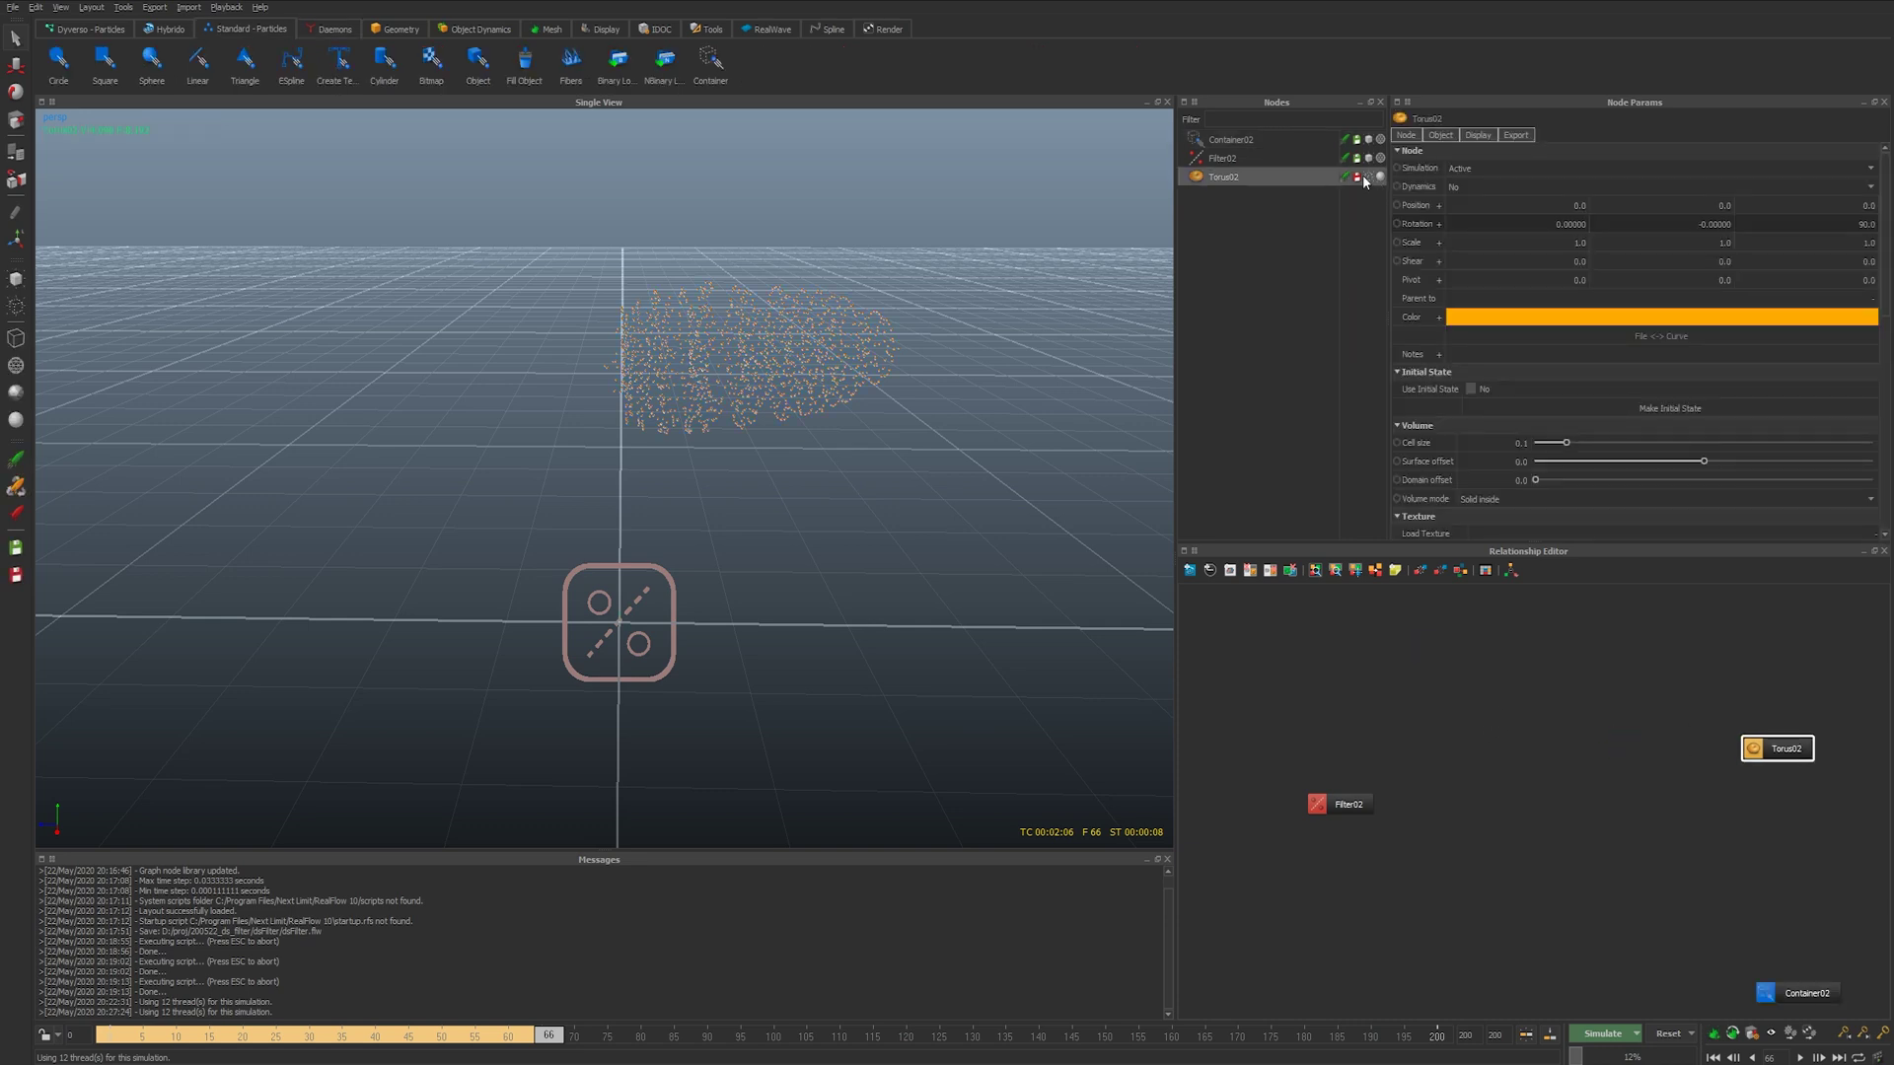
pyautogui.click(1367, 178)
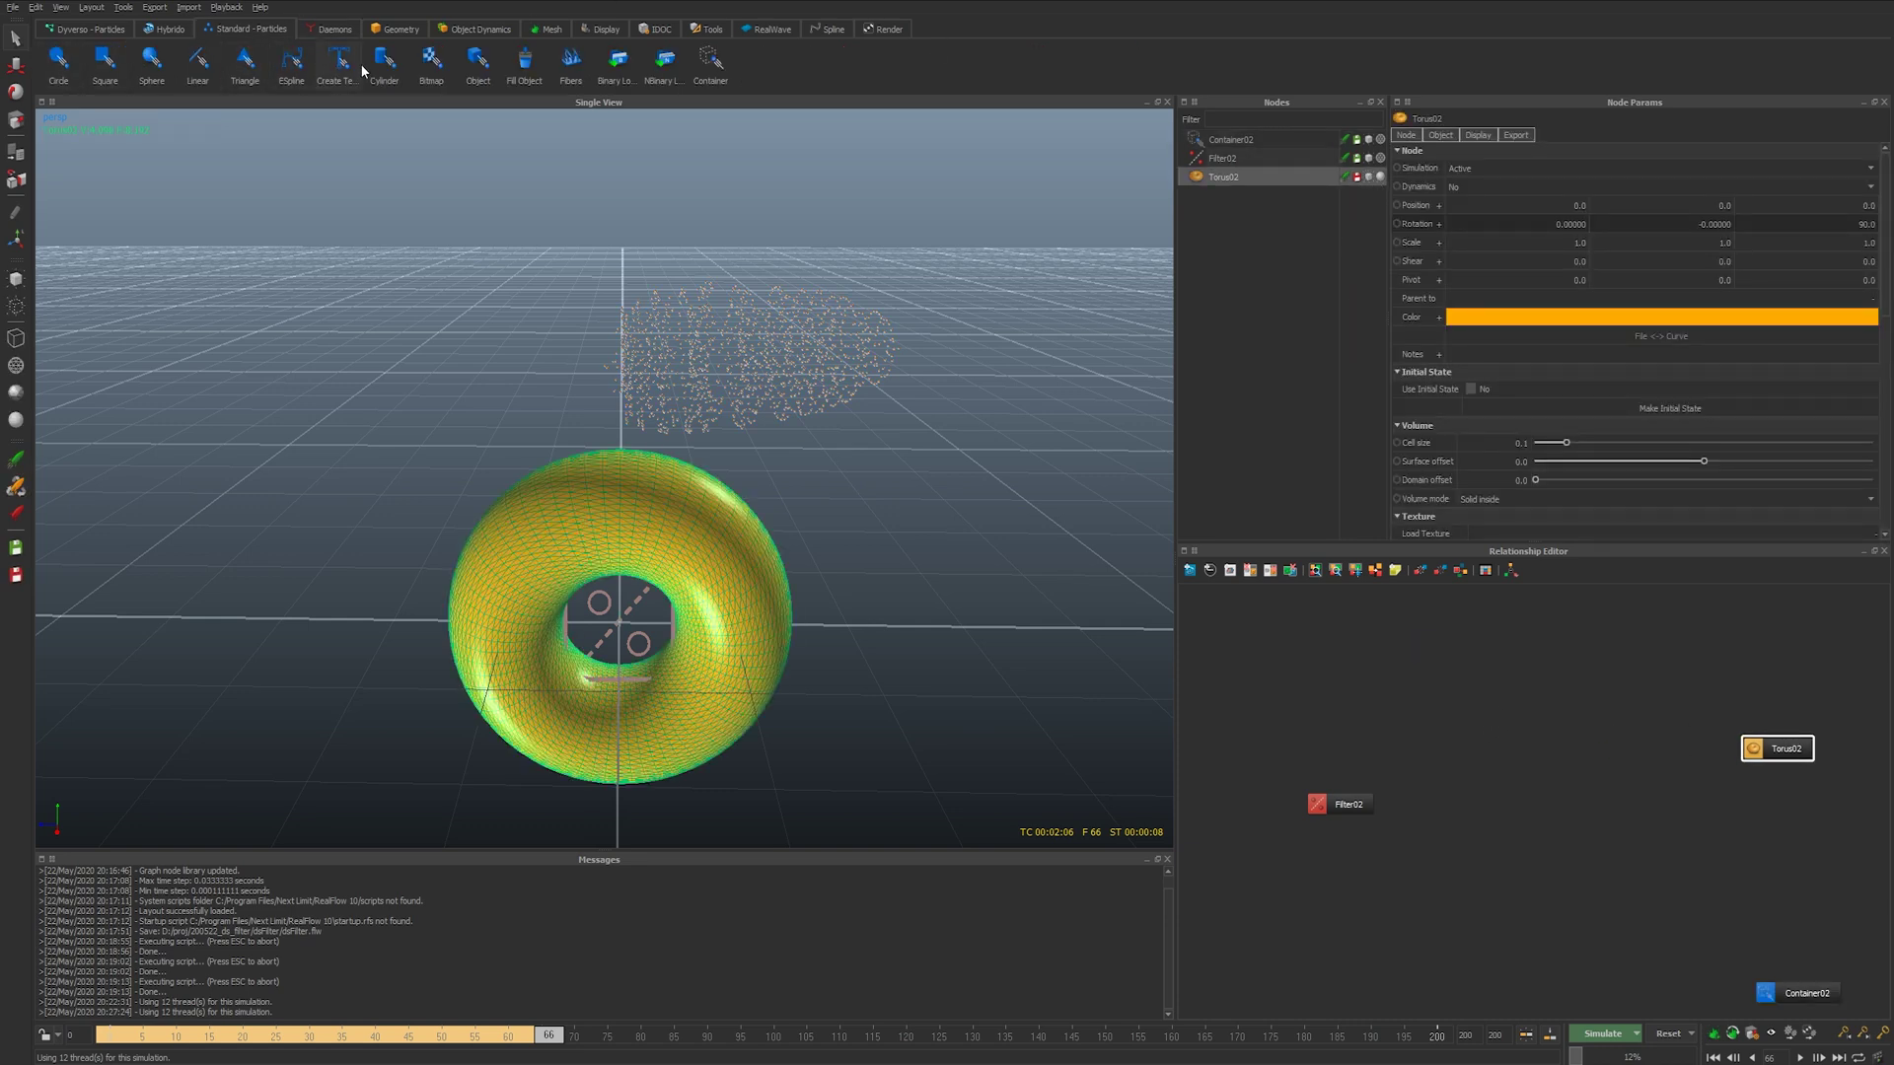
# - Create a Fill Object emitter, assign Torus02 as its object, and hide the viewport grid
pyautogui.click(529, 69)
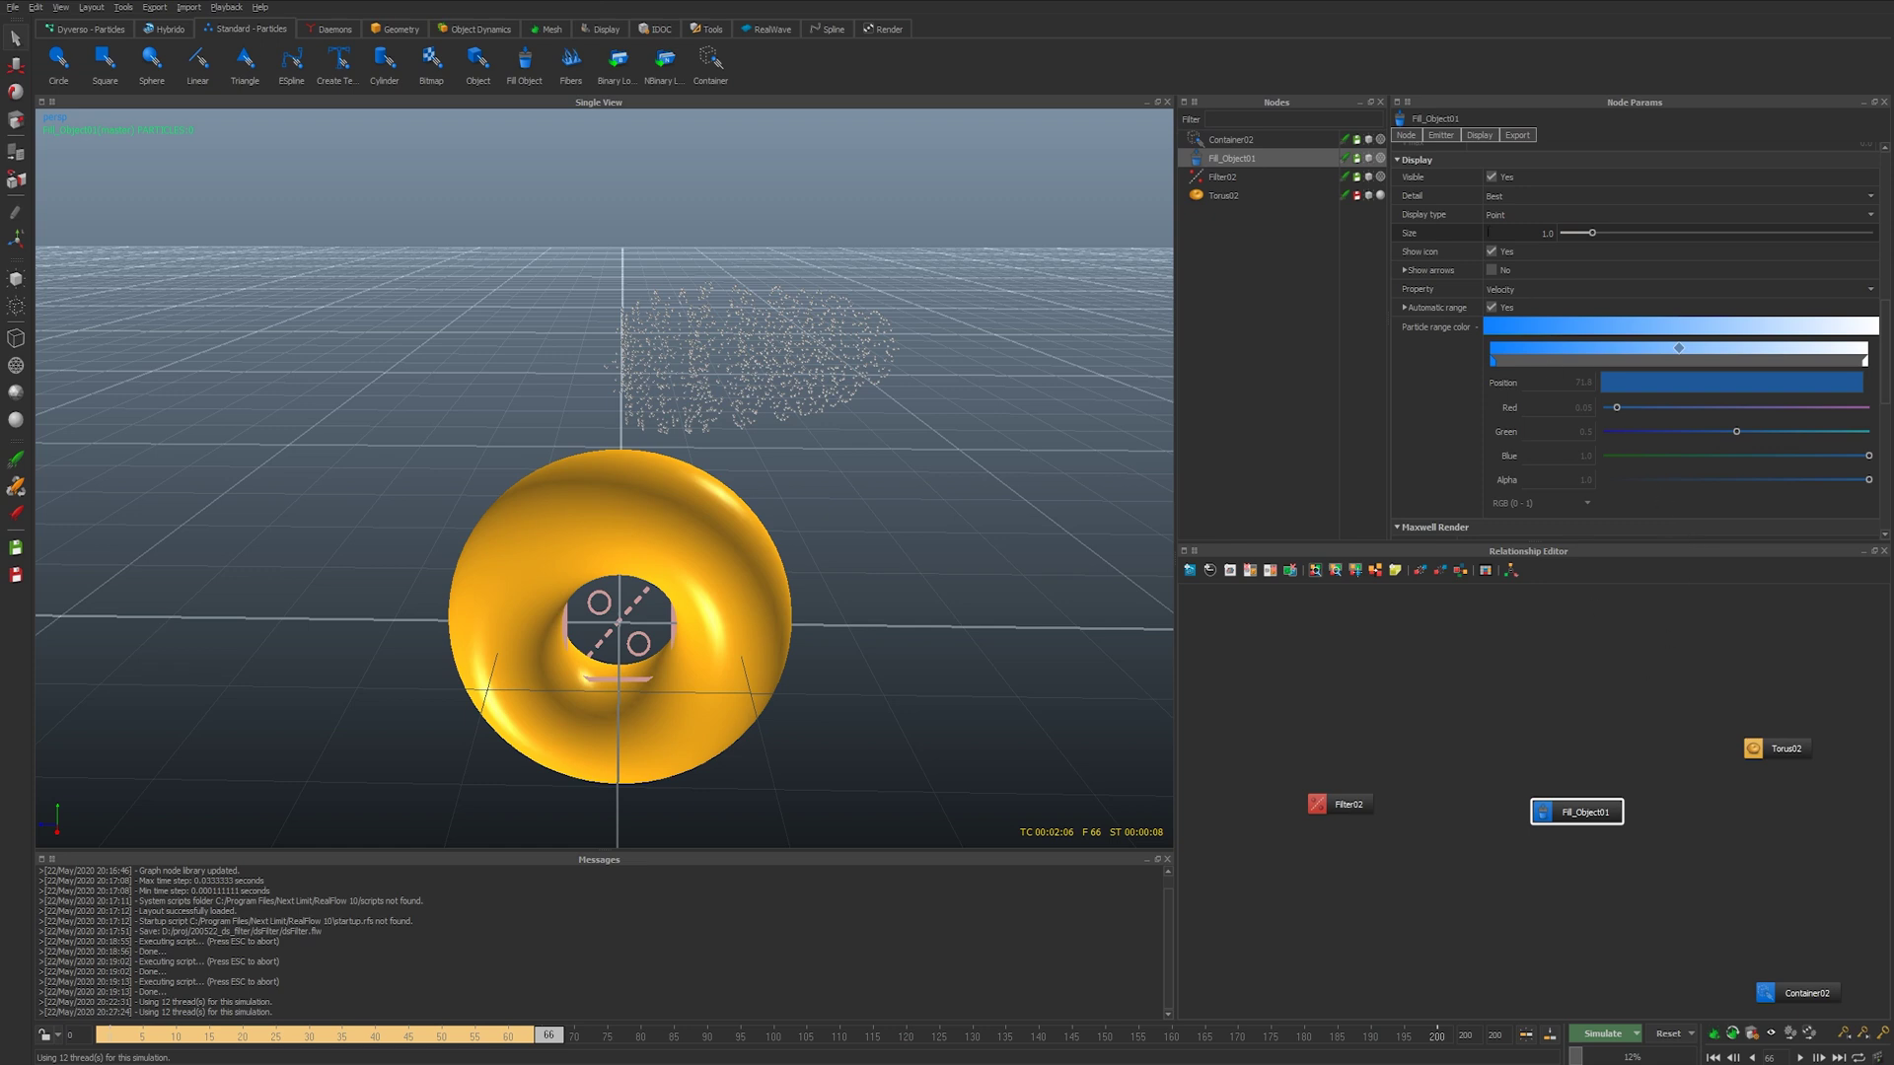
pyautogui.scroll(10, 1647, 235)
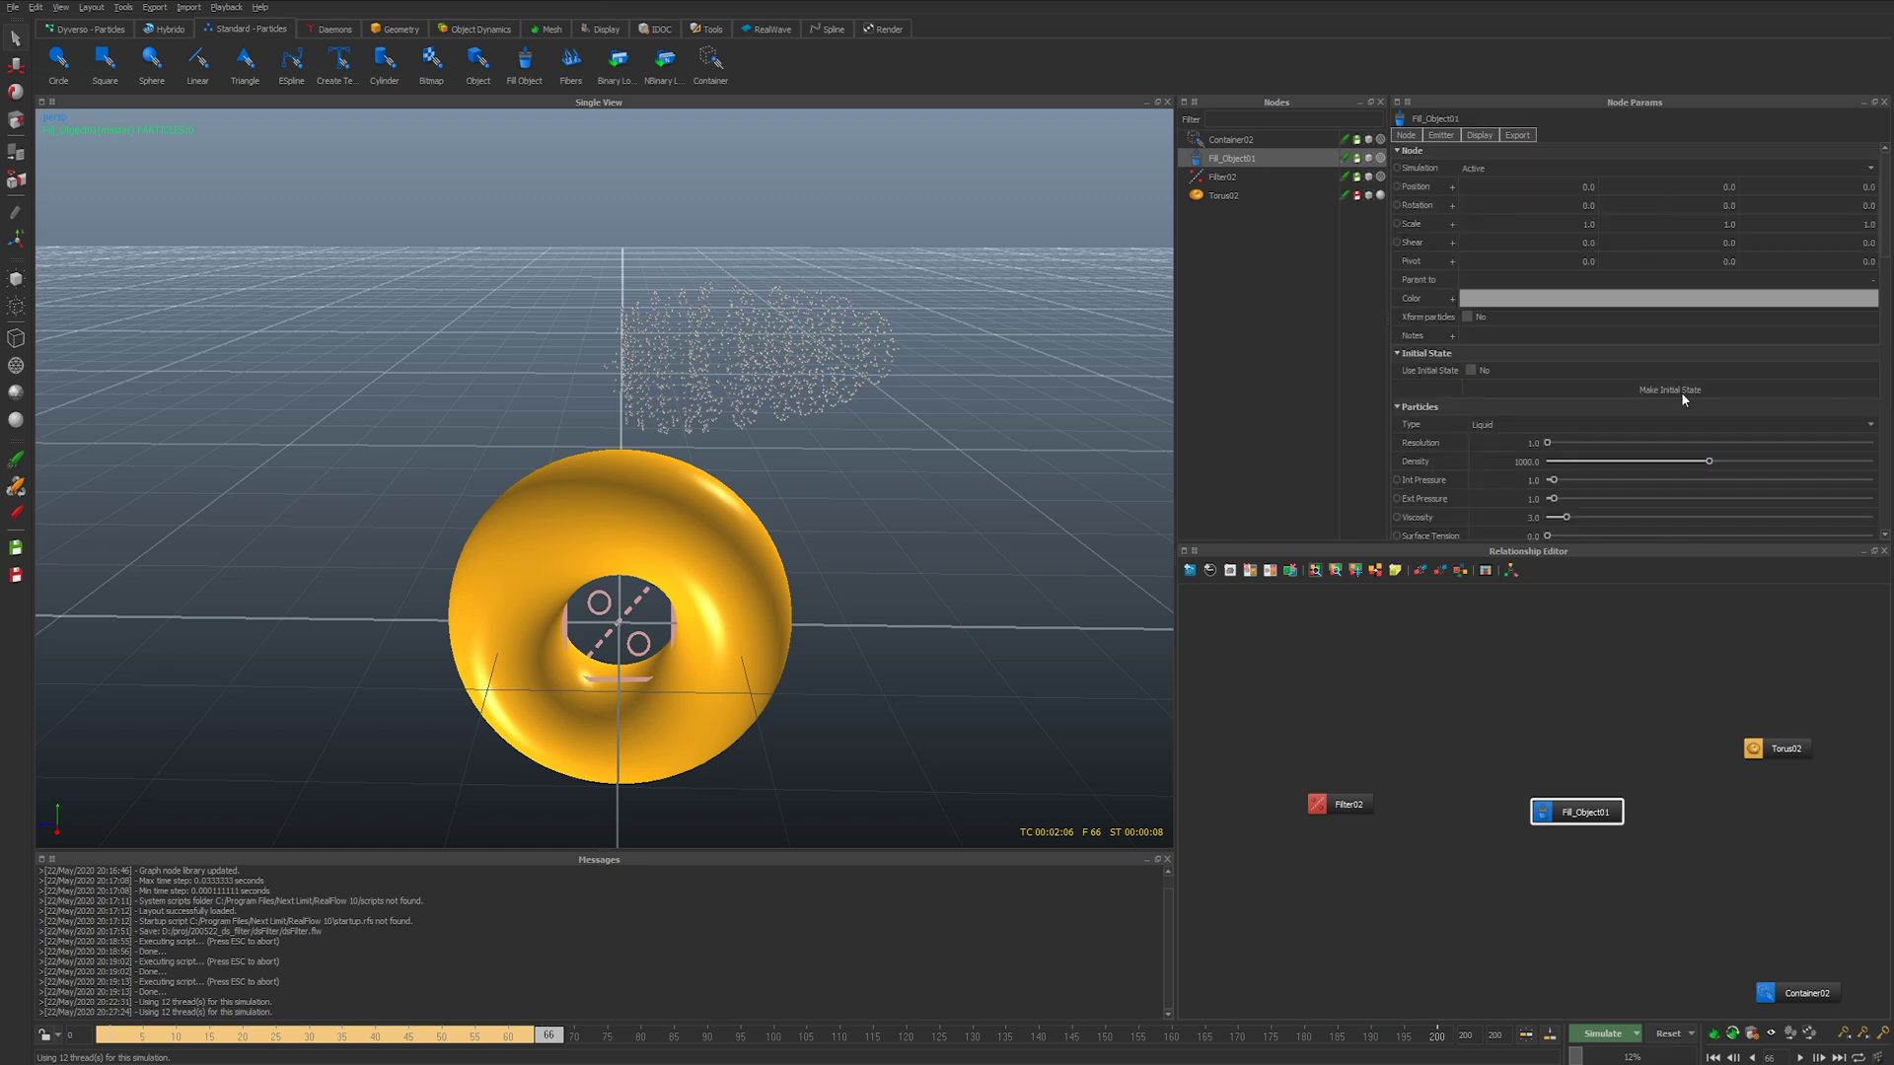
pyautogui.scroll(-10, 1683, 398)
pyautogui.scroll(-3, 1684, 399)
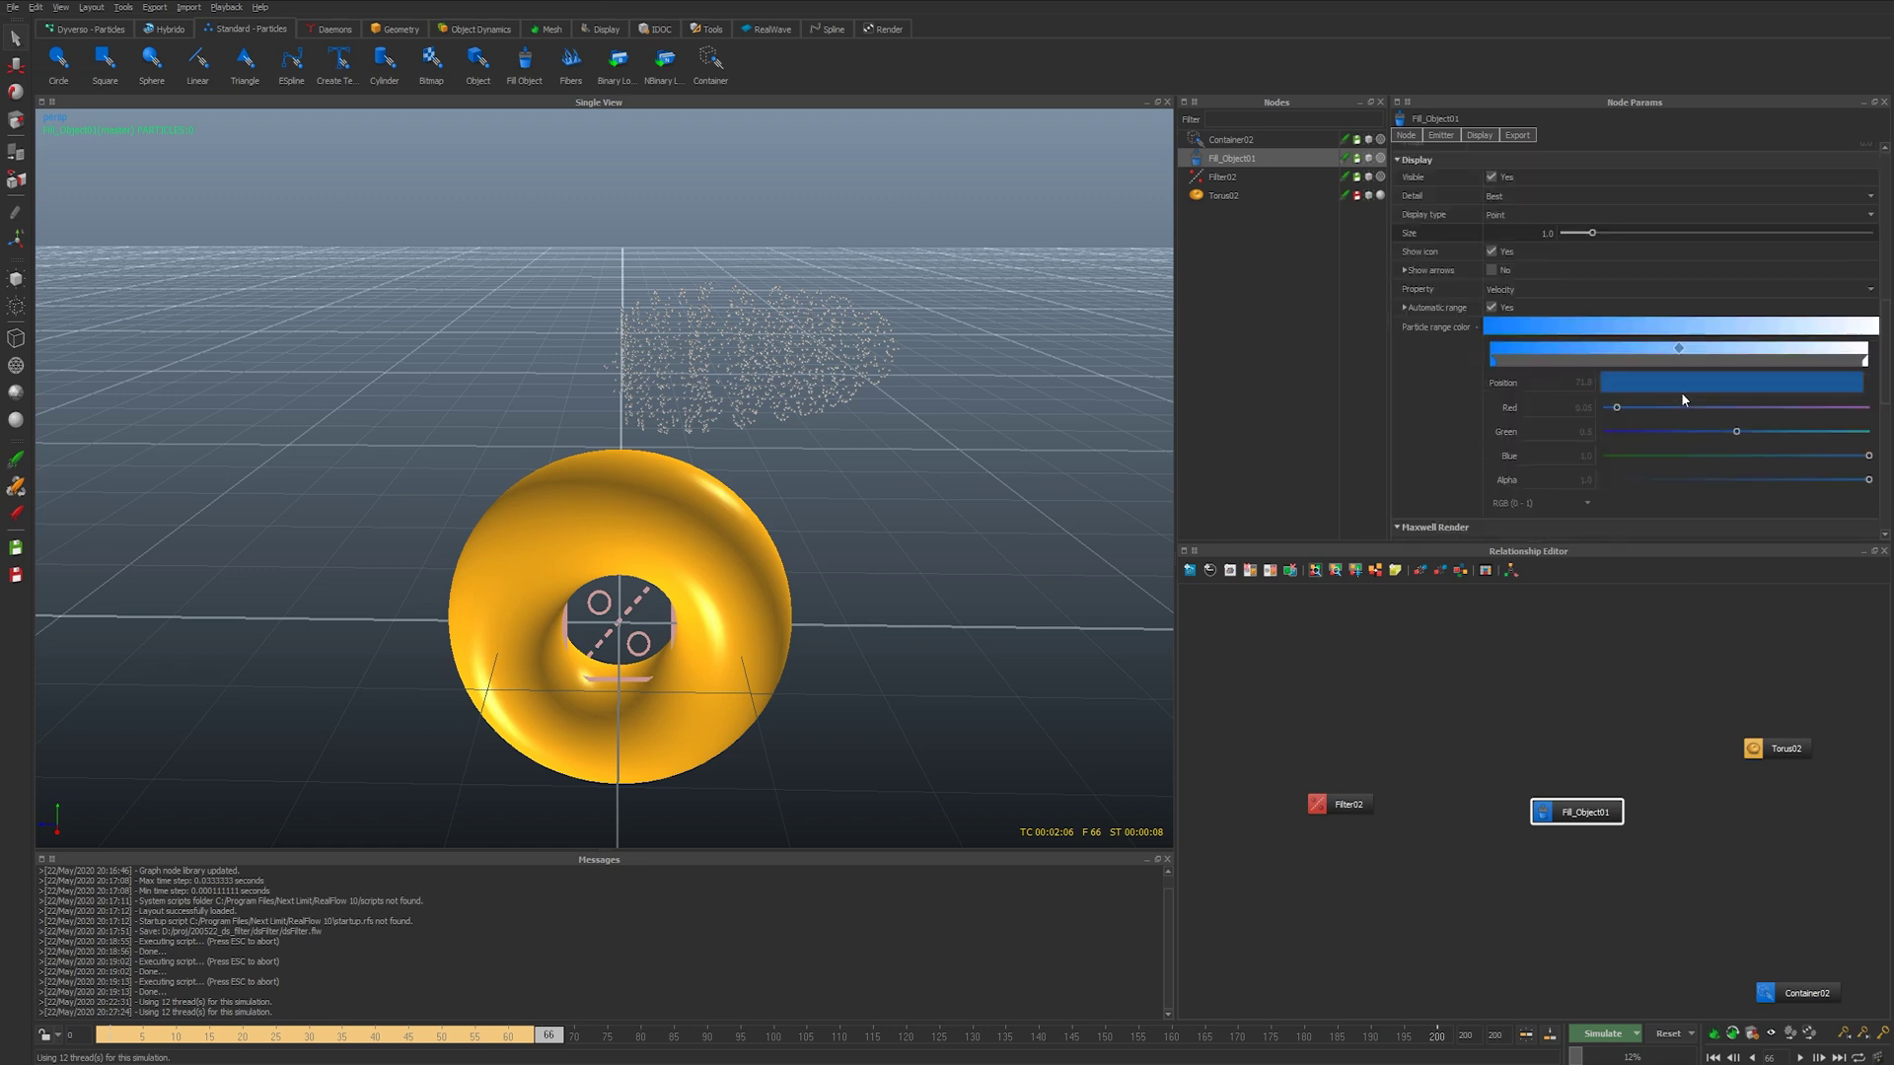
pyautogui.scroll(-6, 1598, 406)
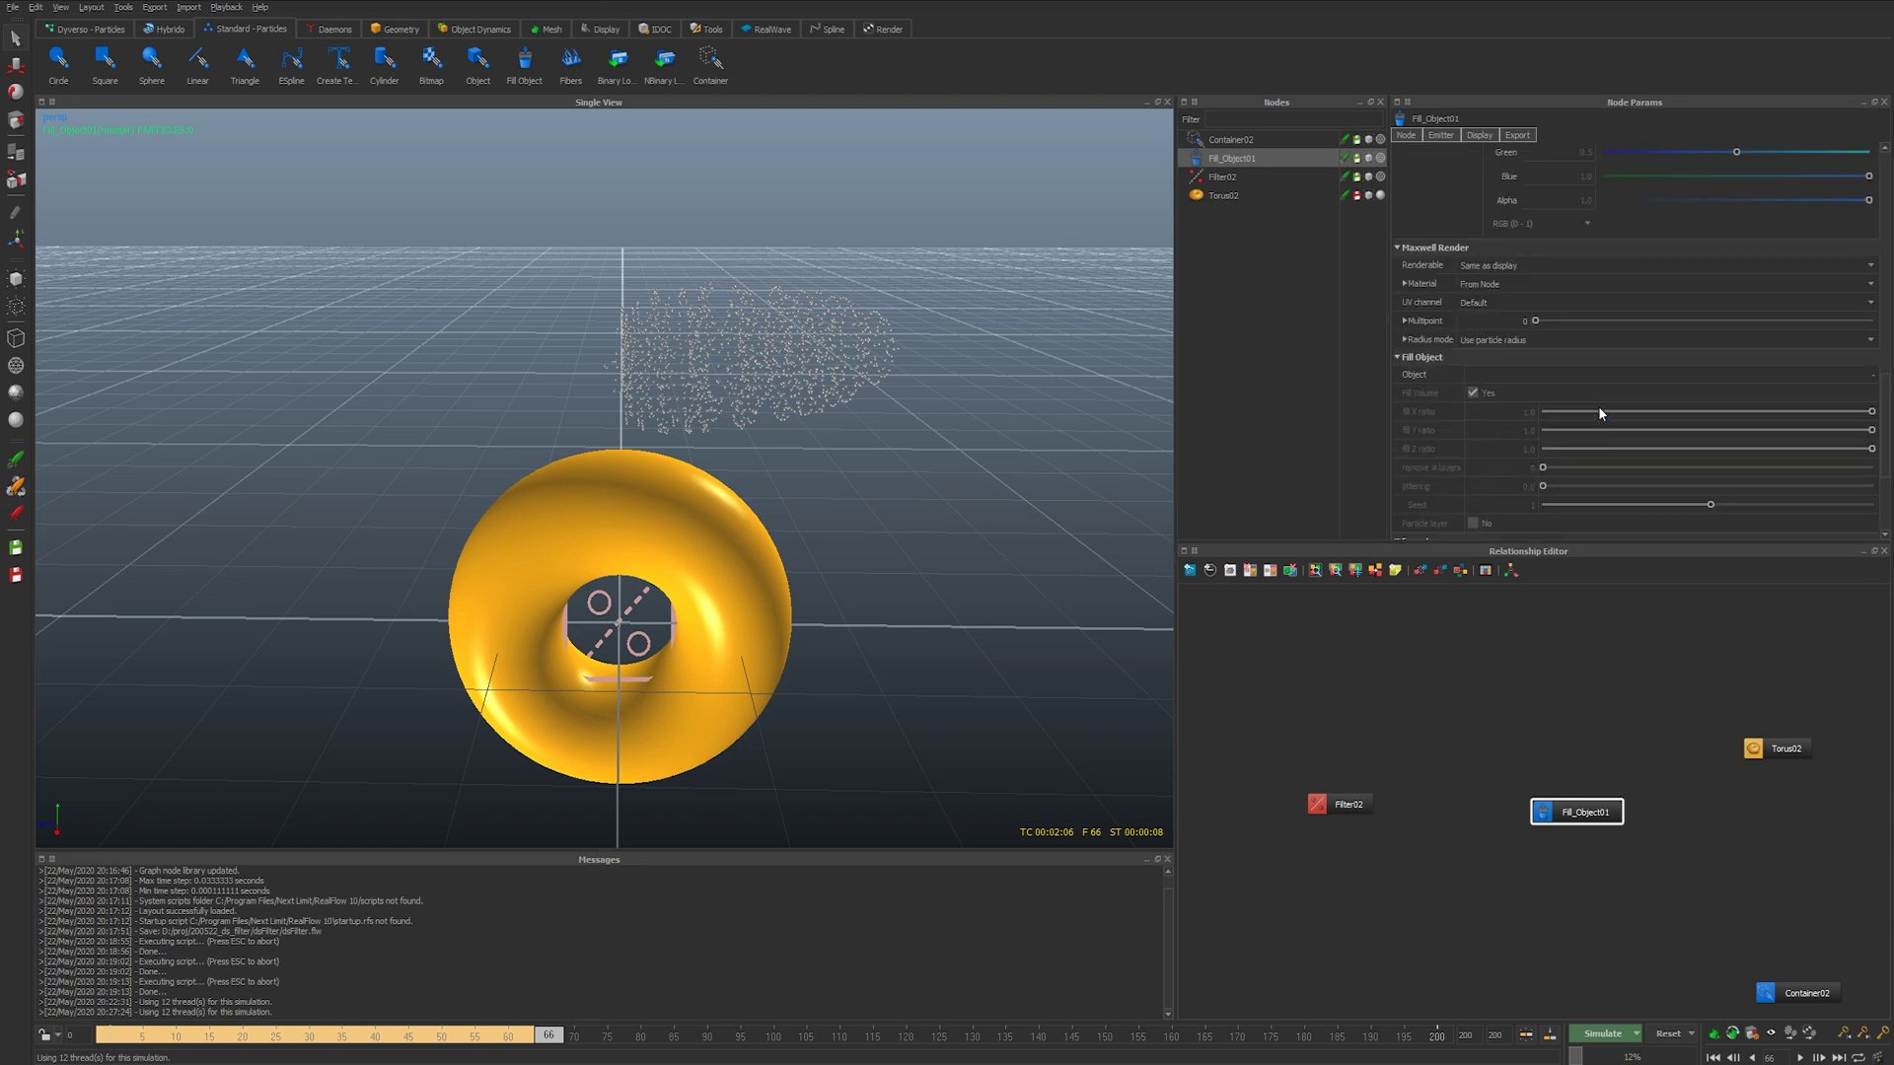
pyautogui.click(1866, 376)
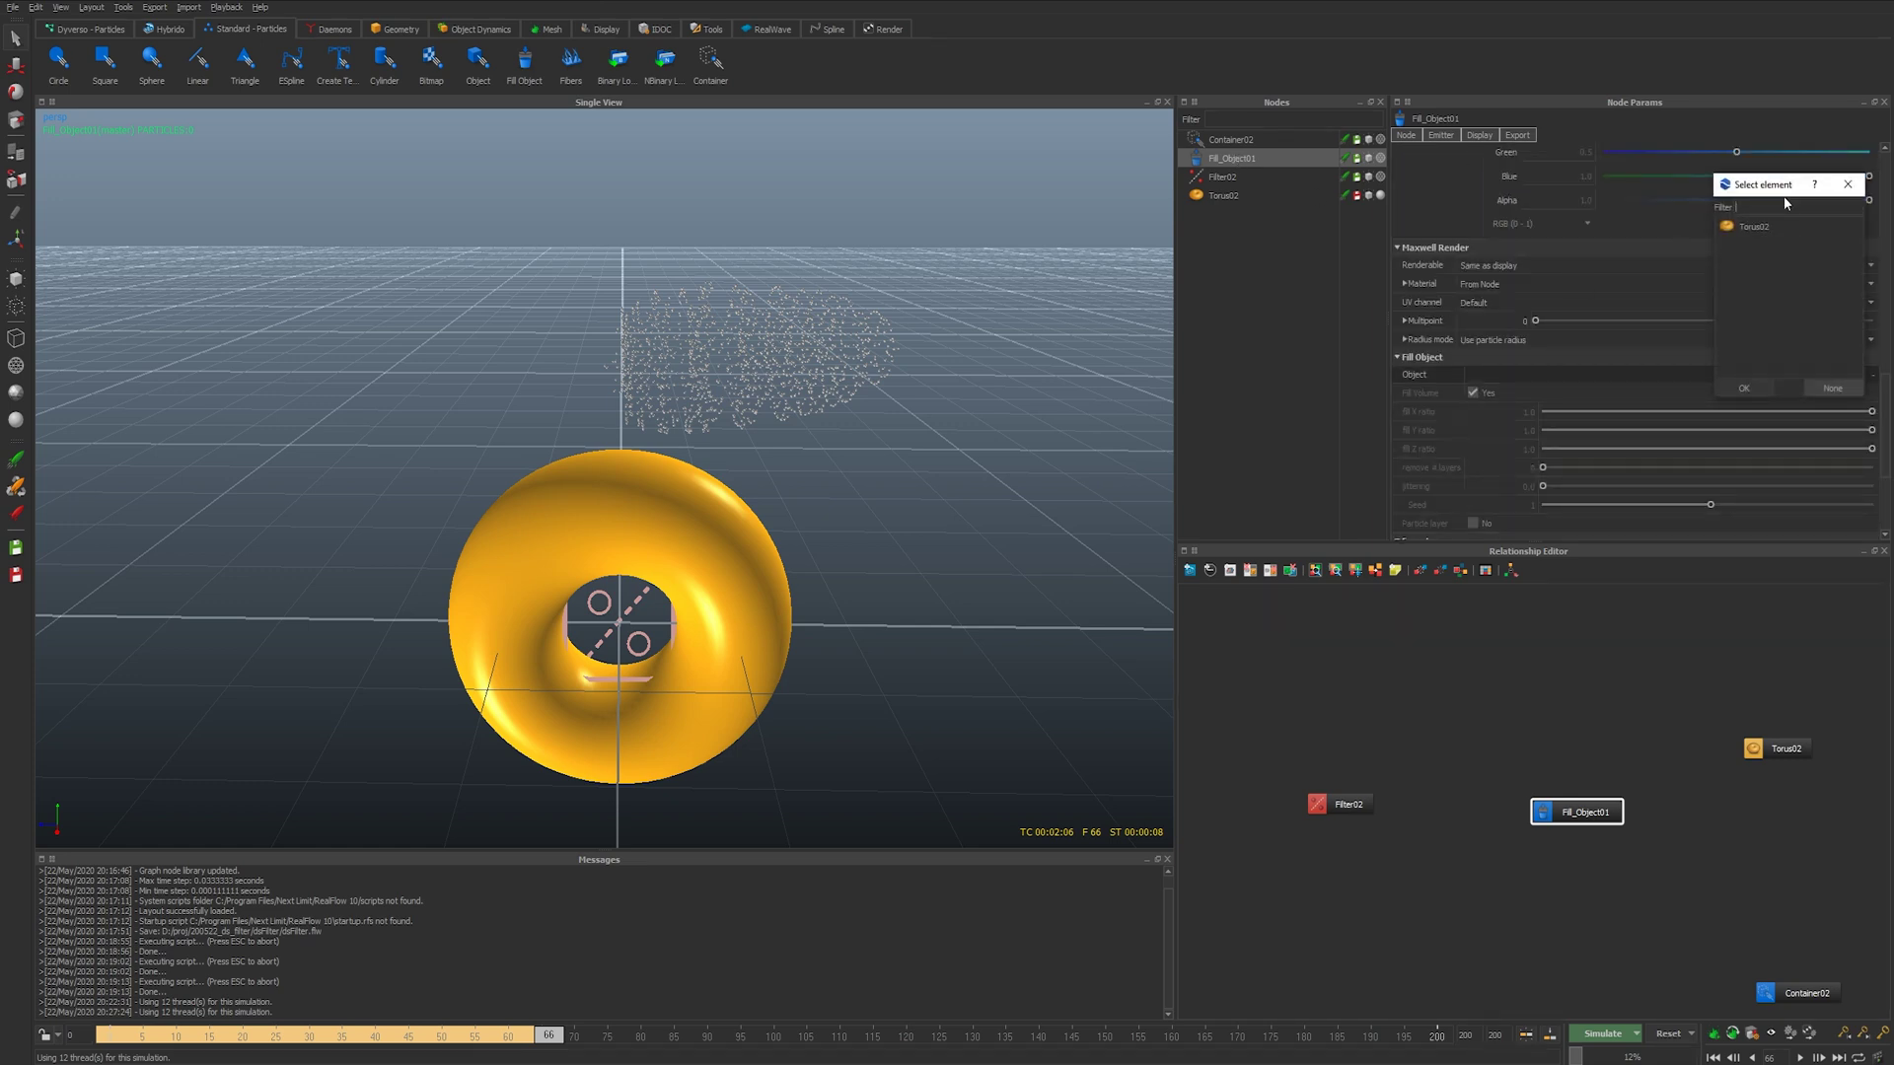
pyautogui.doubleClick(1751, 228)
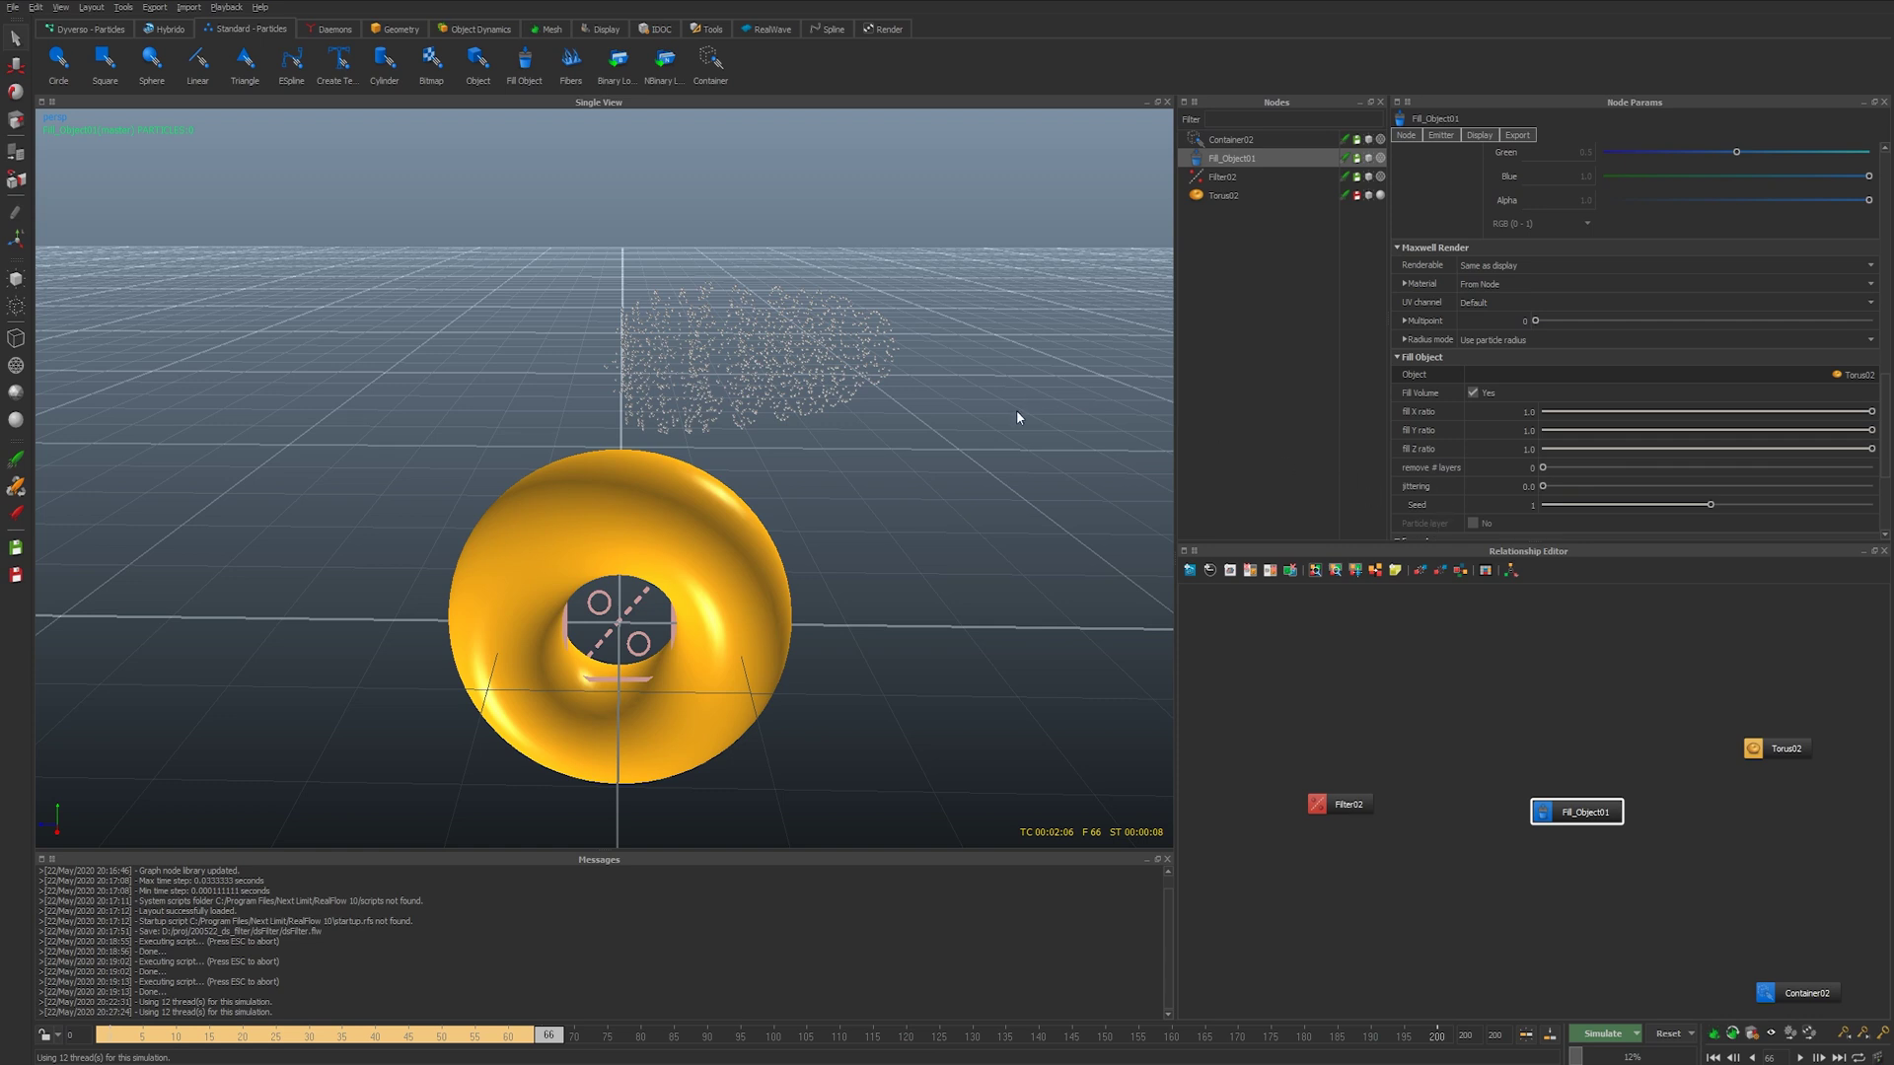
pyautogui.press('g')
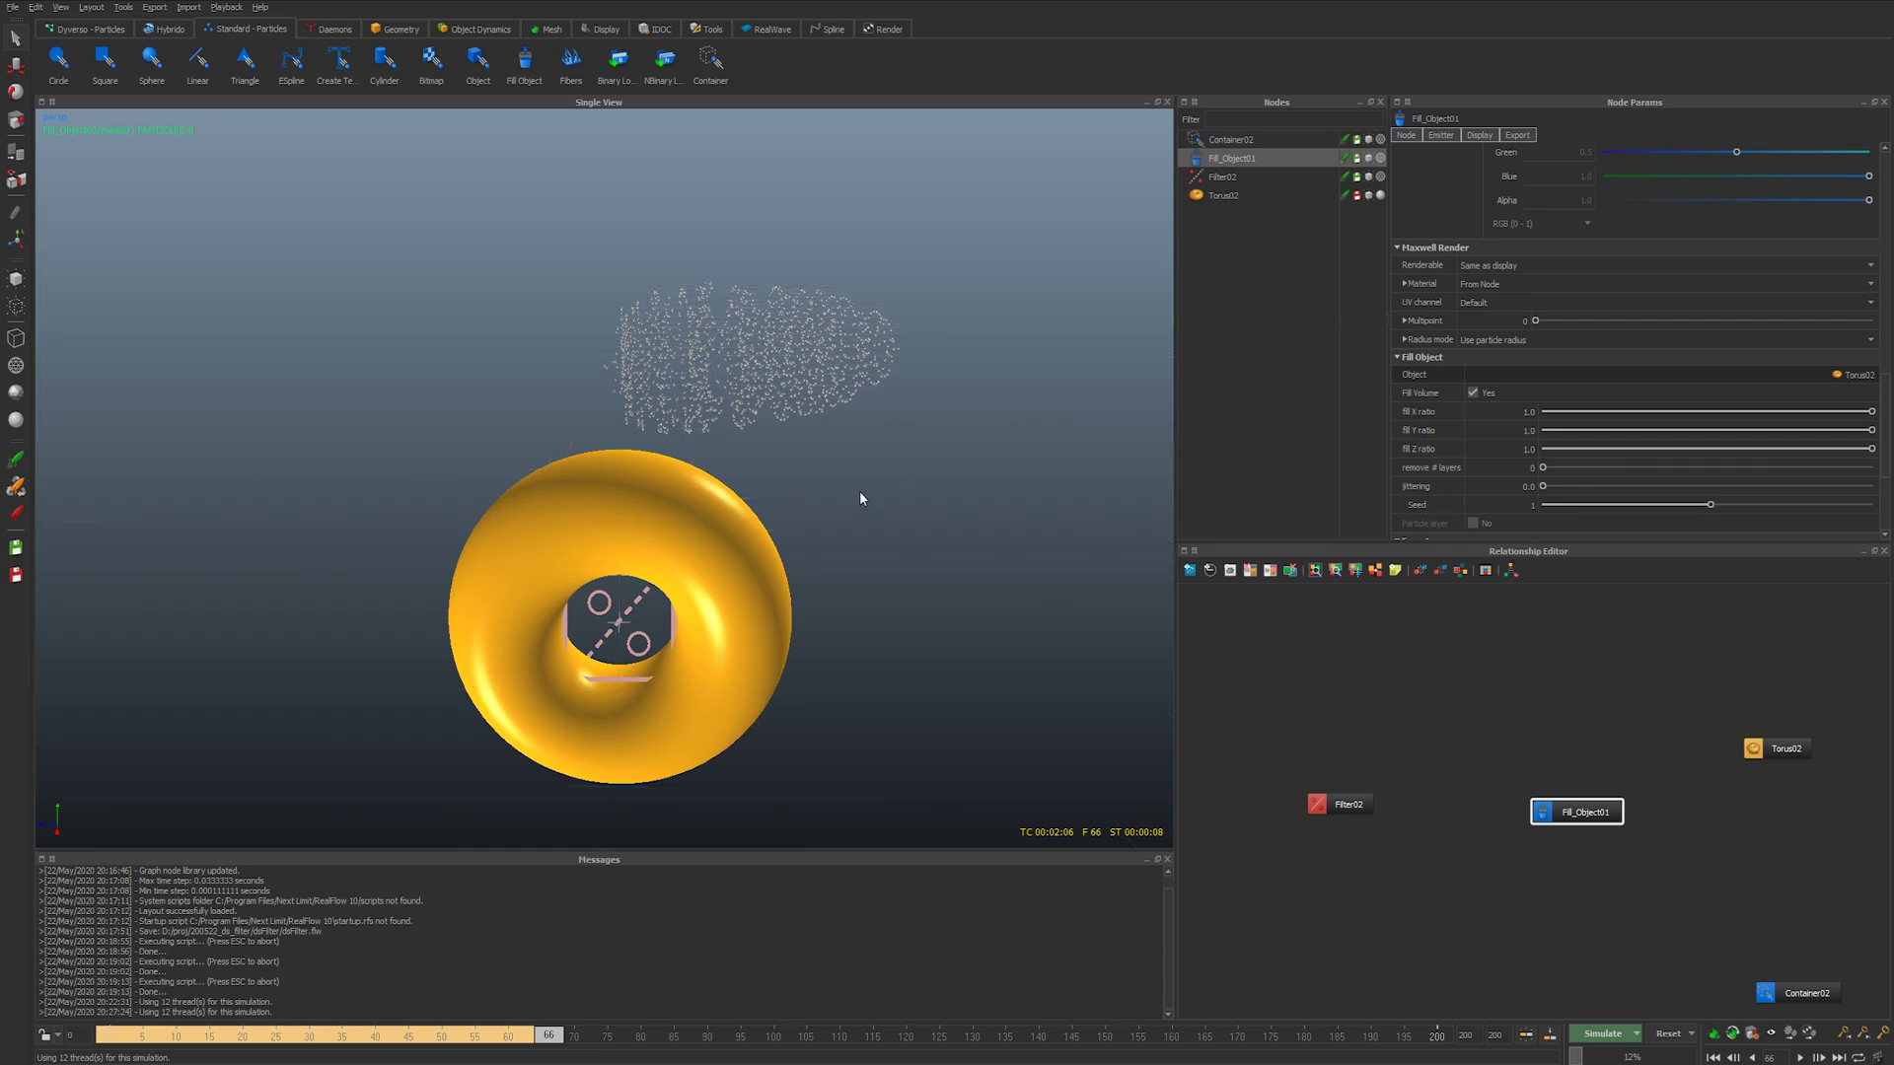
pyautogui.keyDown('alt'); pyautogui.moveTo(860, 498); pyautogui.dragTo(949, 541); pyautogui.keyUp('alt')
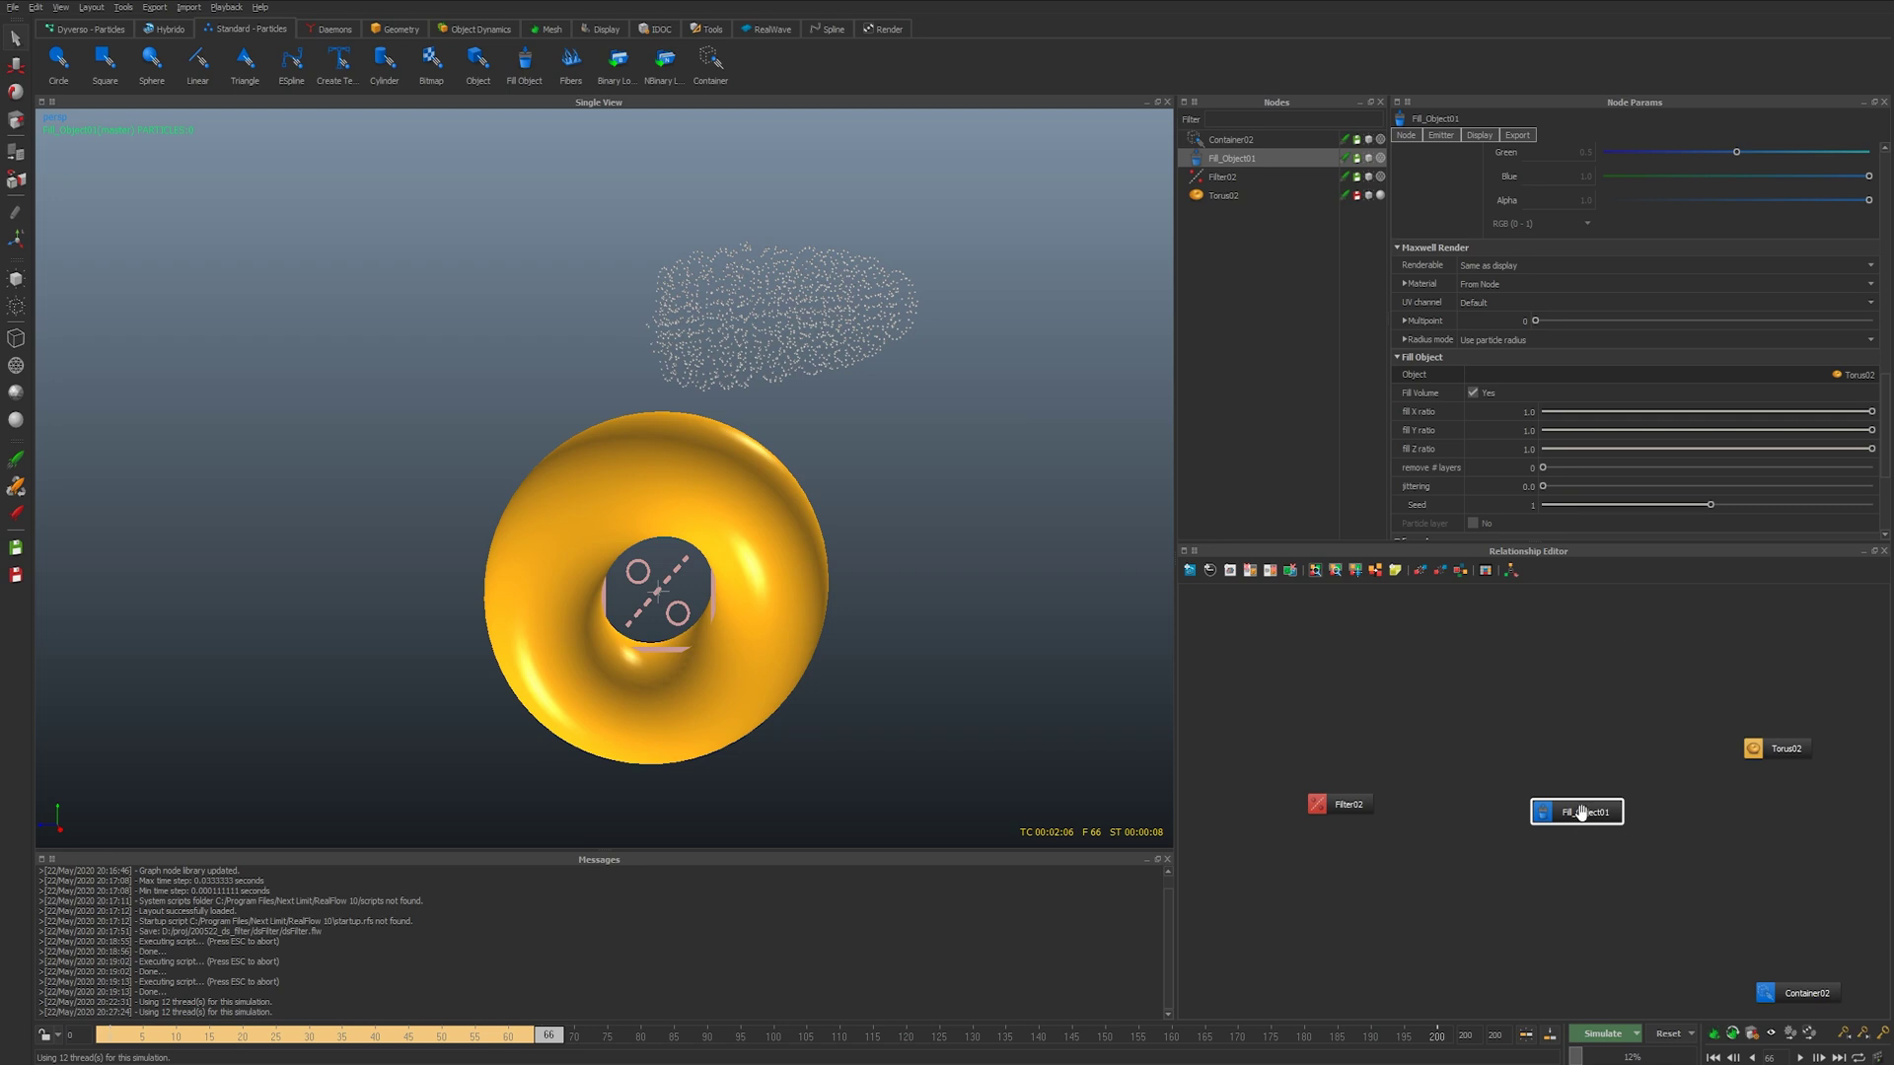
# - Set the filter's source to Fill_Object01 and its attribute to Position Y
pyautogui.click(1339, 804)
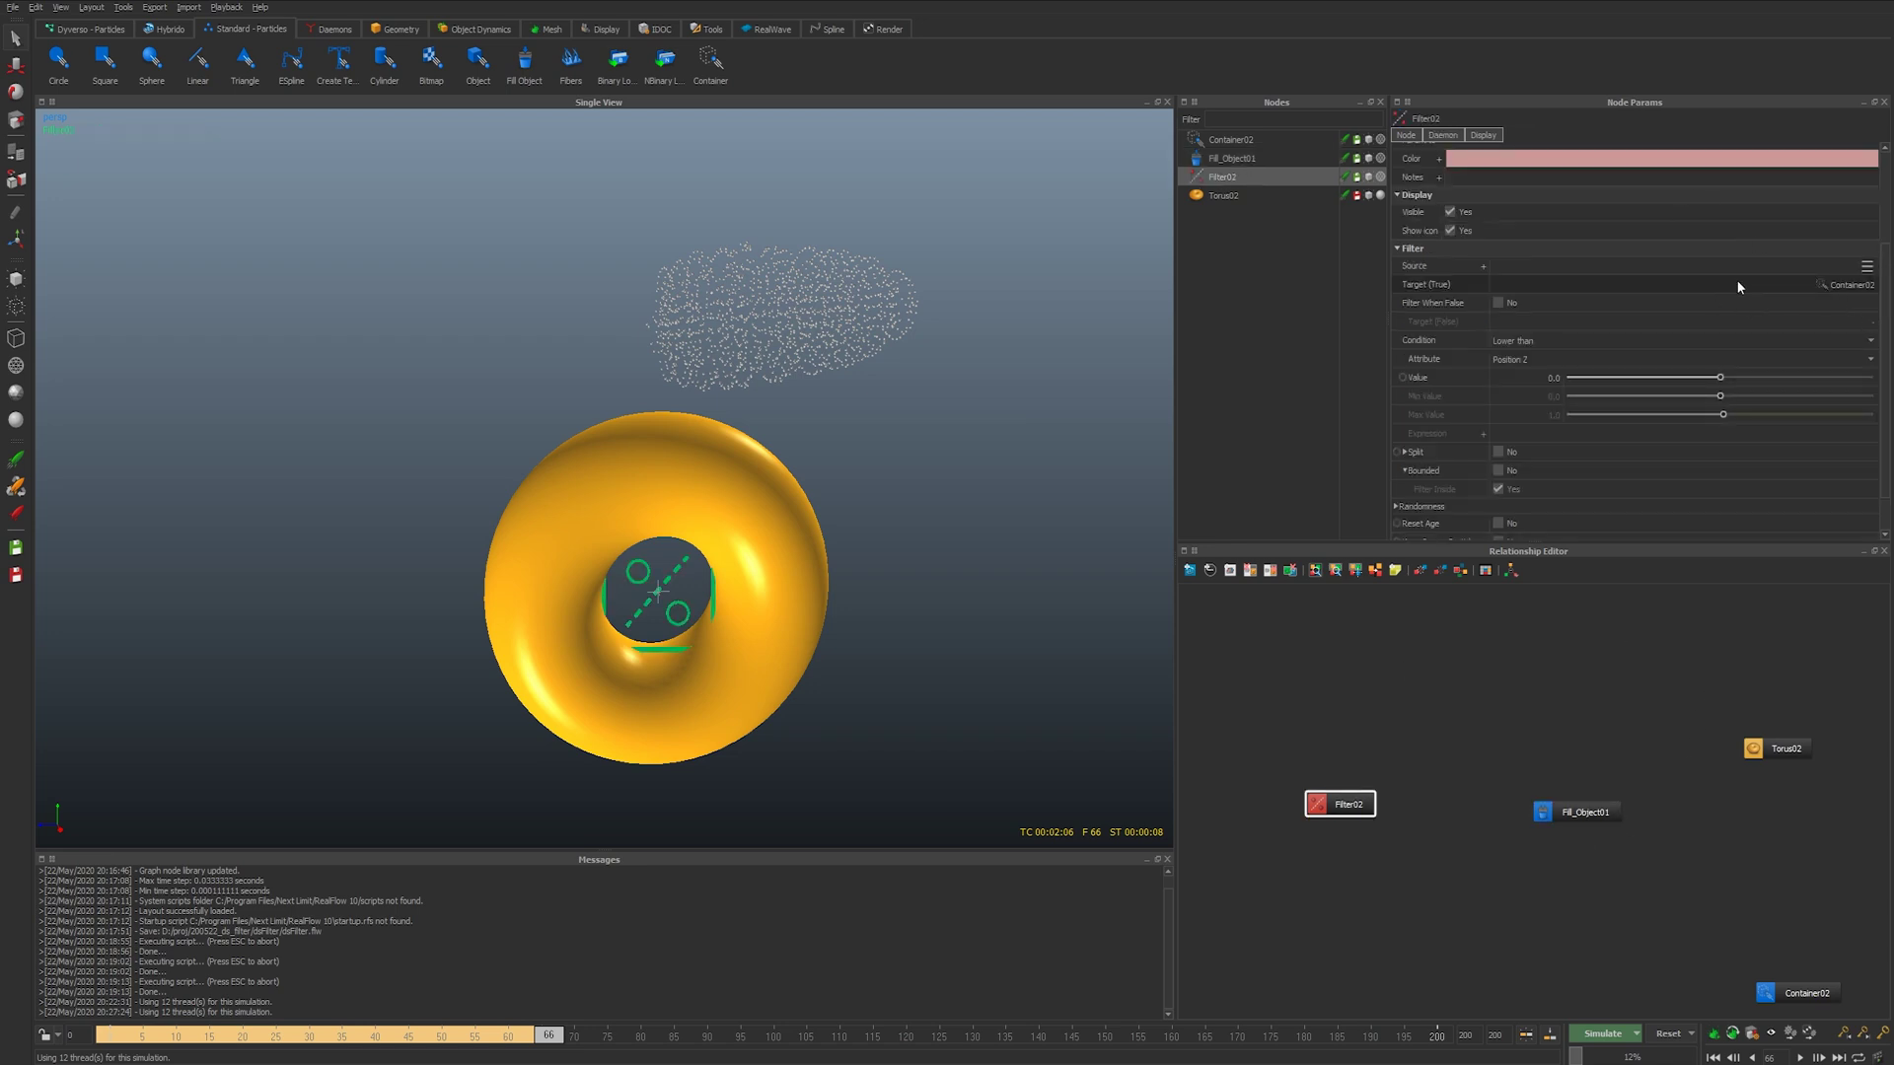
pyautogui.click(1866, 267)
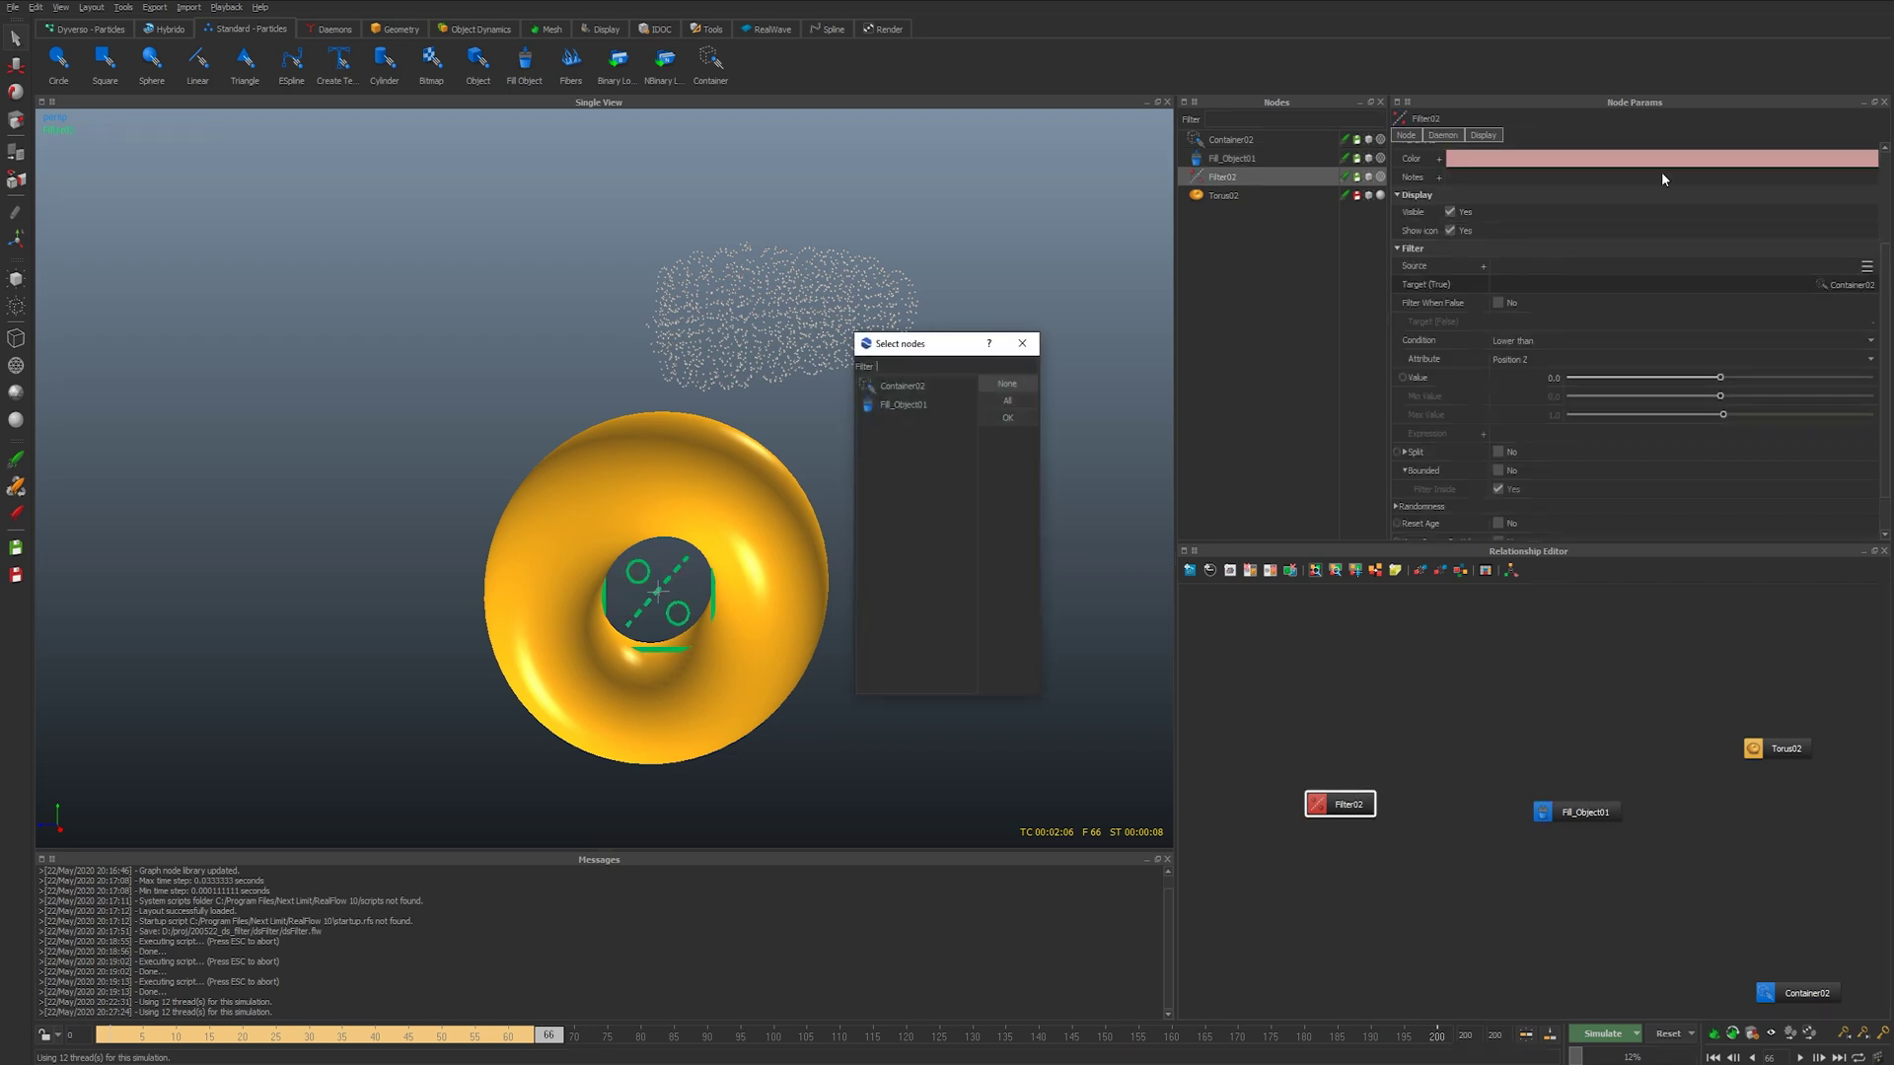
pyautogui.doubleClick(905, 405)
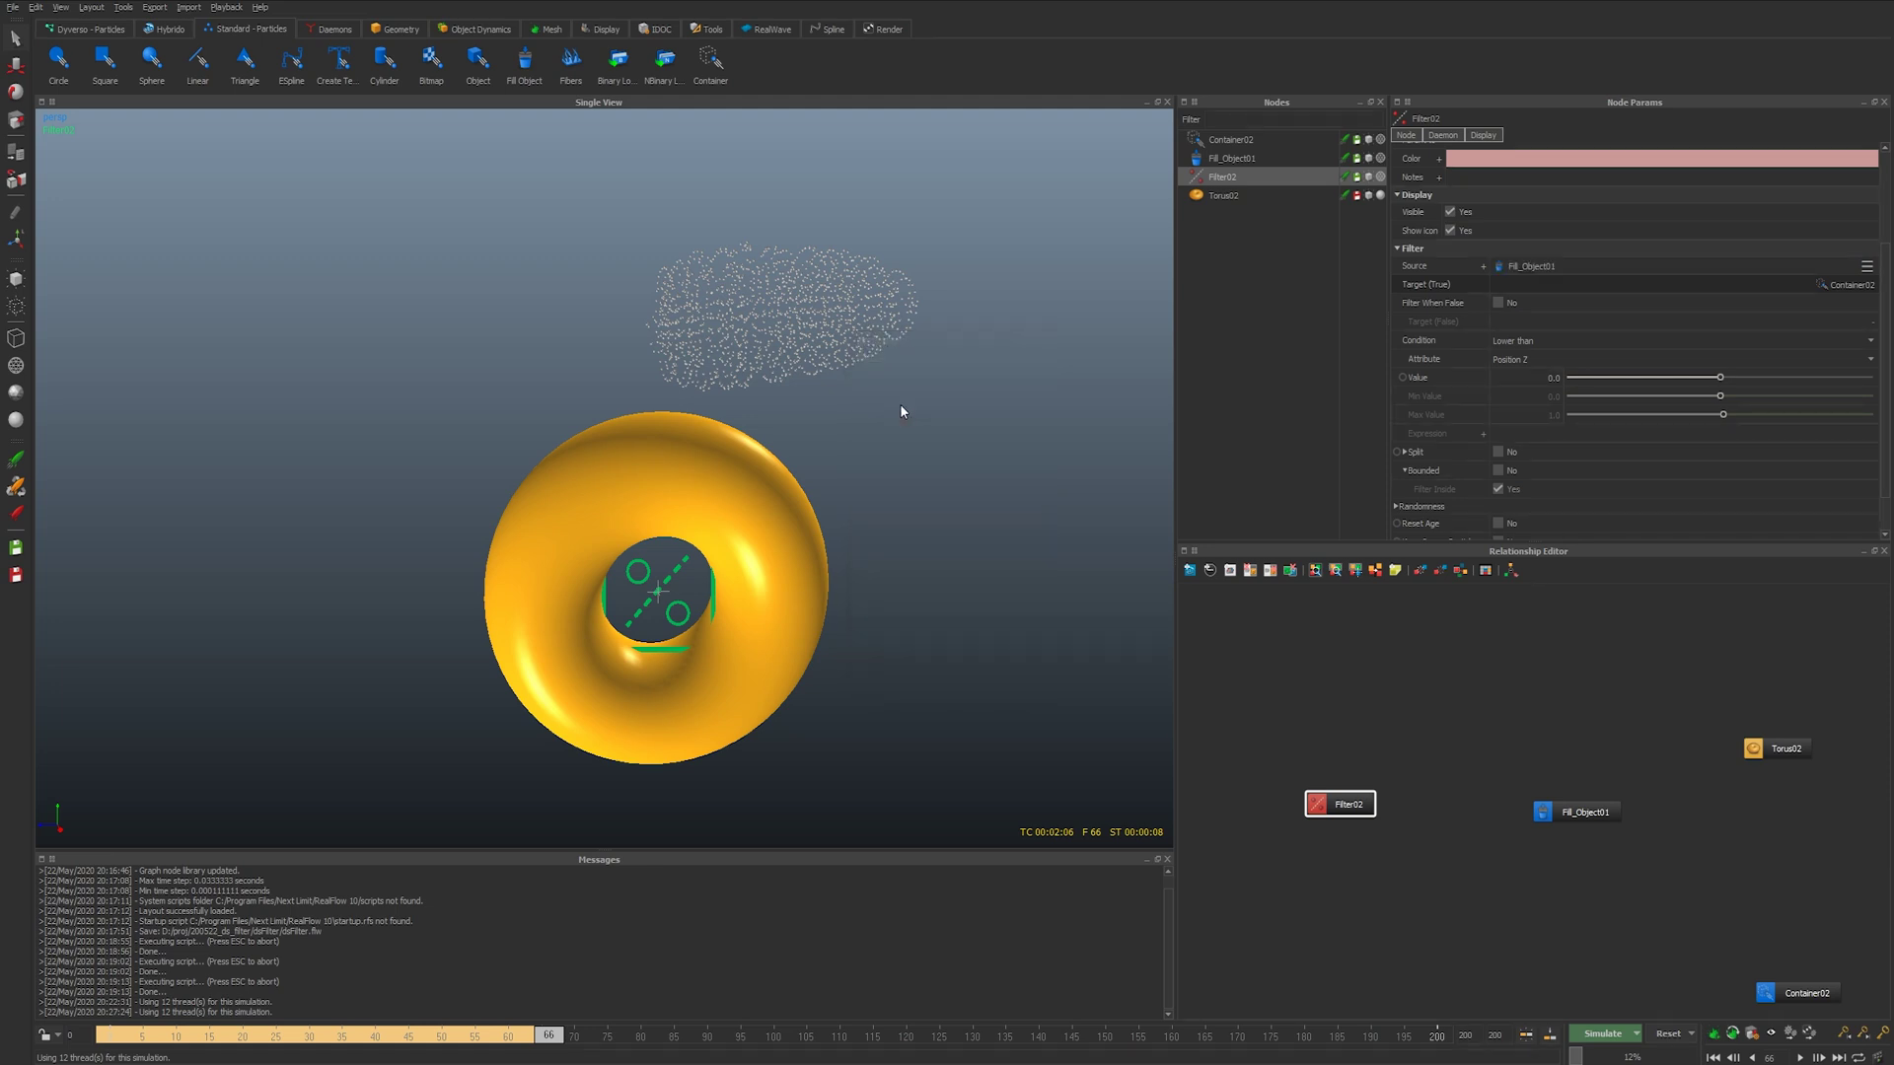
pyautogui.click(1514, 358)
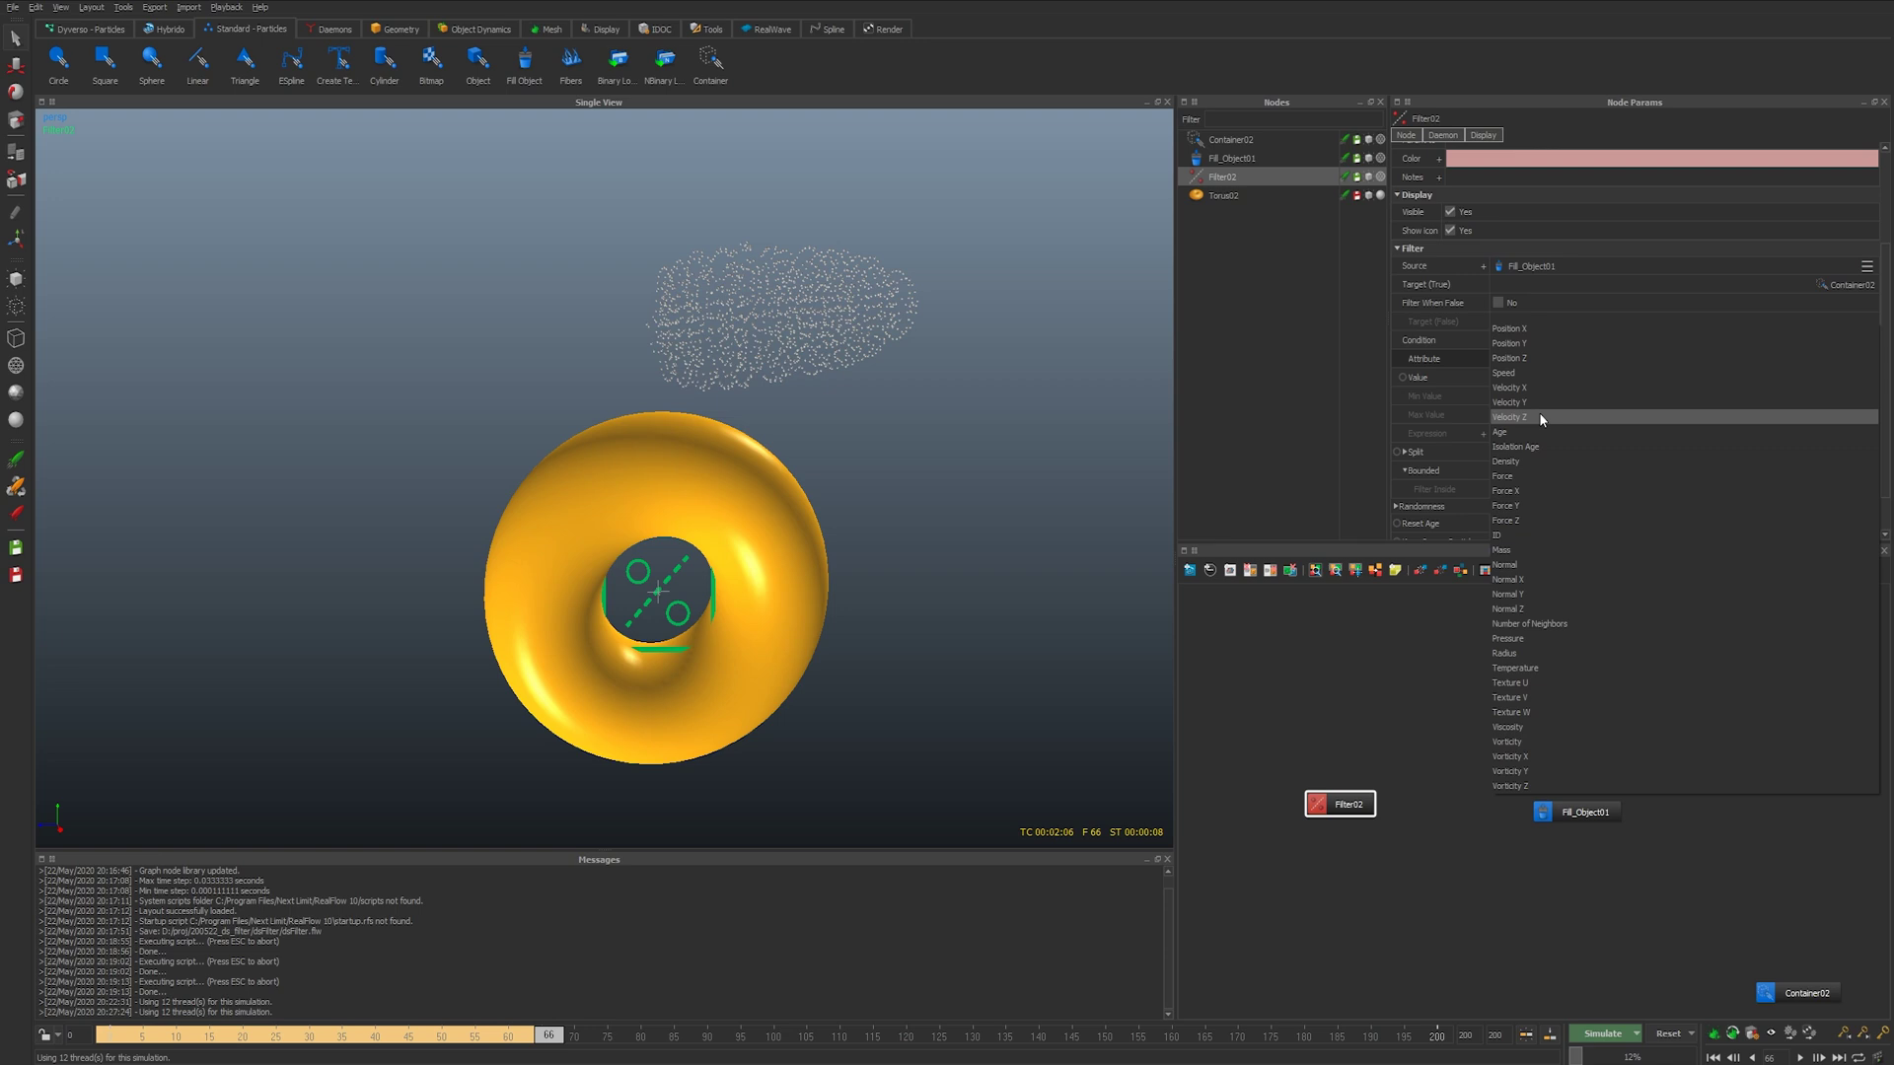
pyautogui.click(1534, 345)
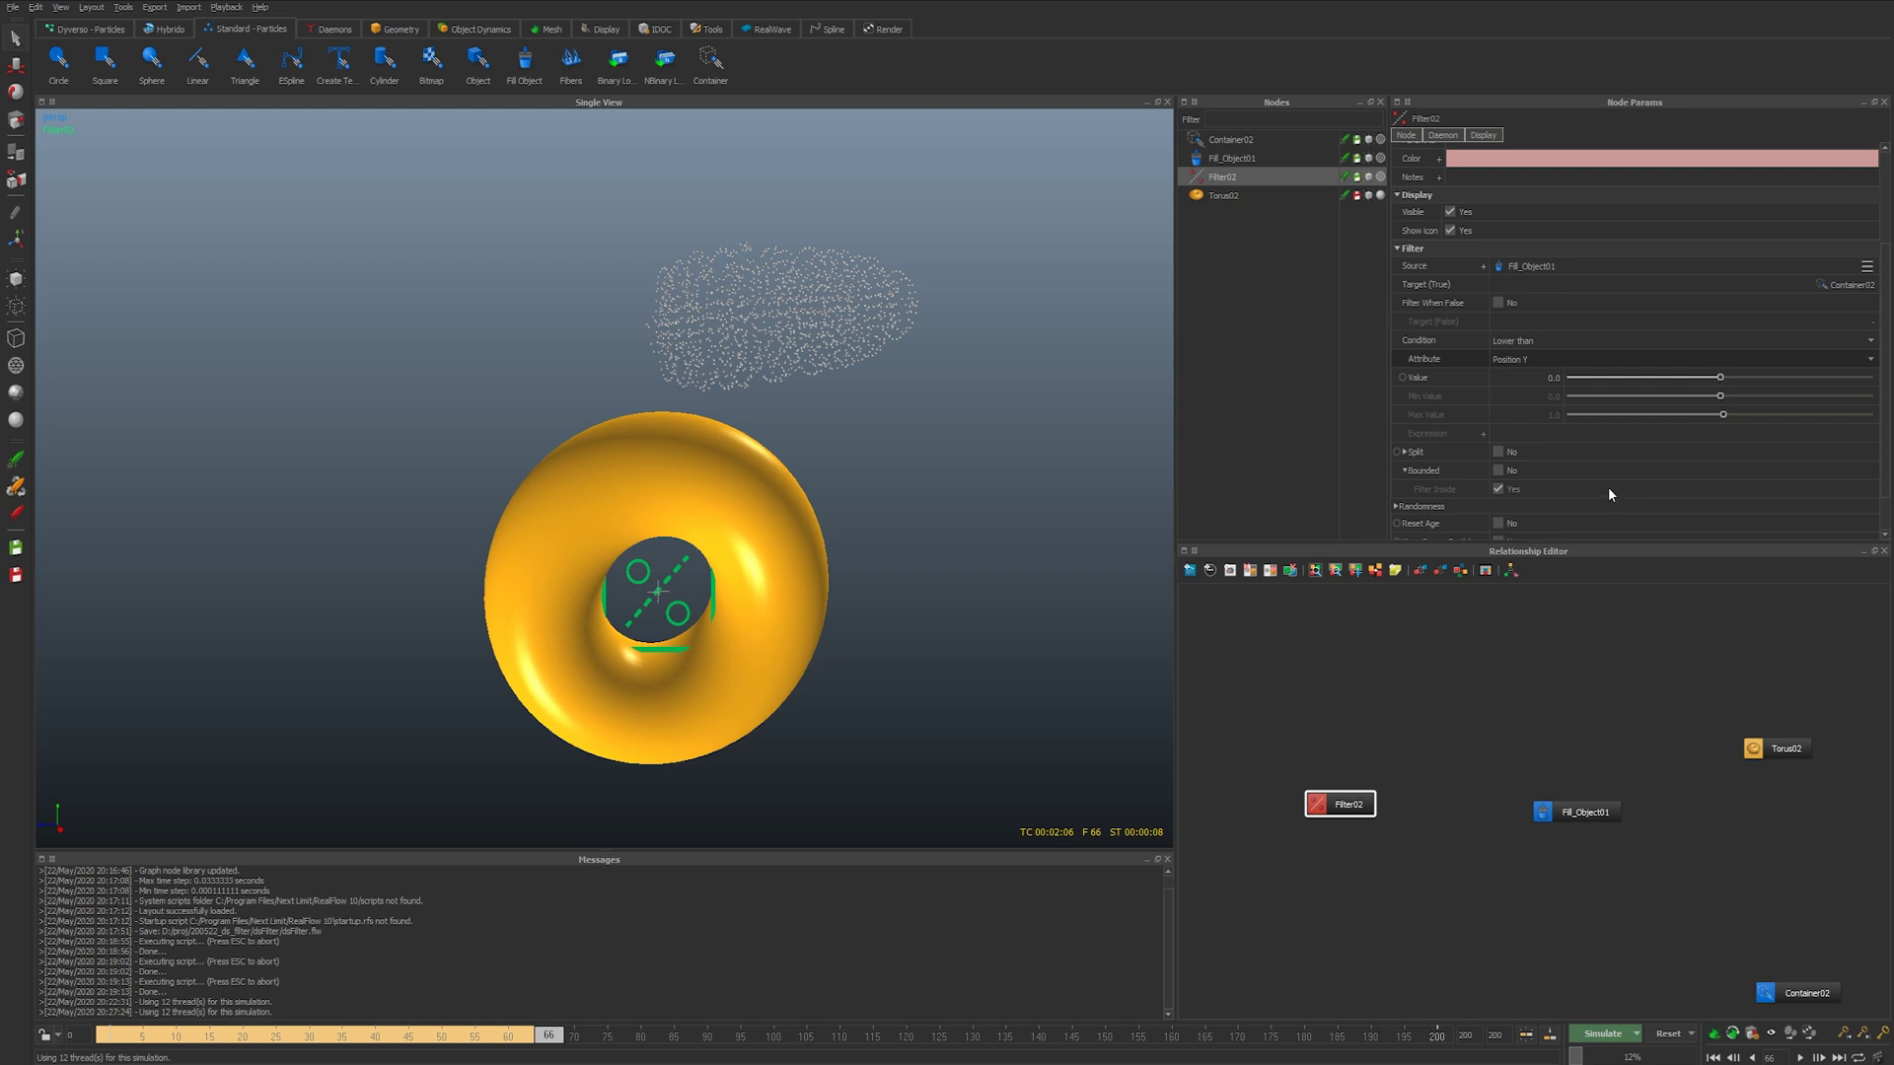
# - Arrange the Fill_Object01 and Container02 nodes side by side below the filter in the relationship graph, and select the filter
pyautogui.moveTo(1578, 811); pyautogui.dragTo(1474, 893)
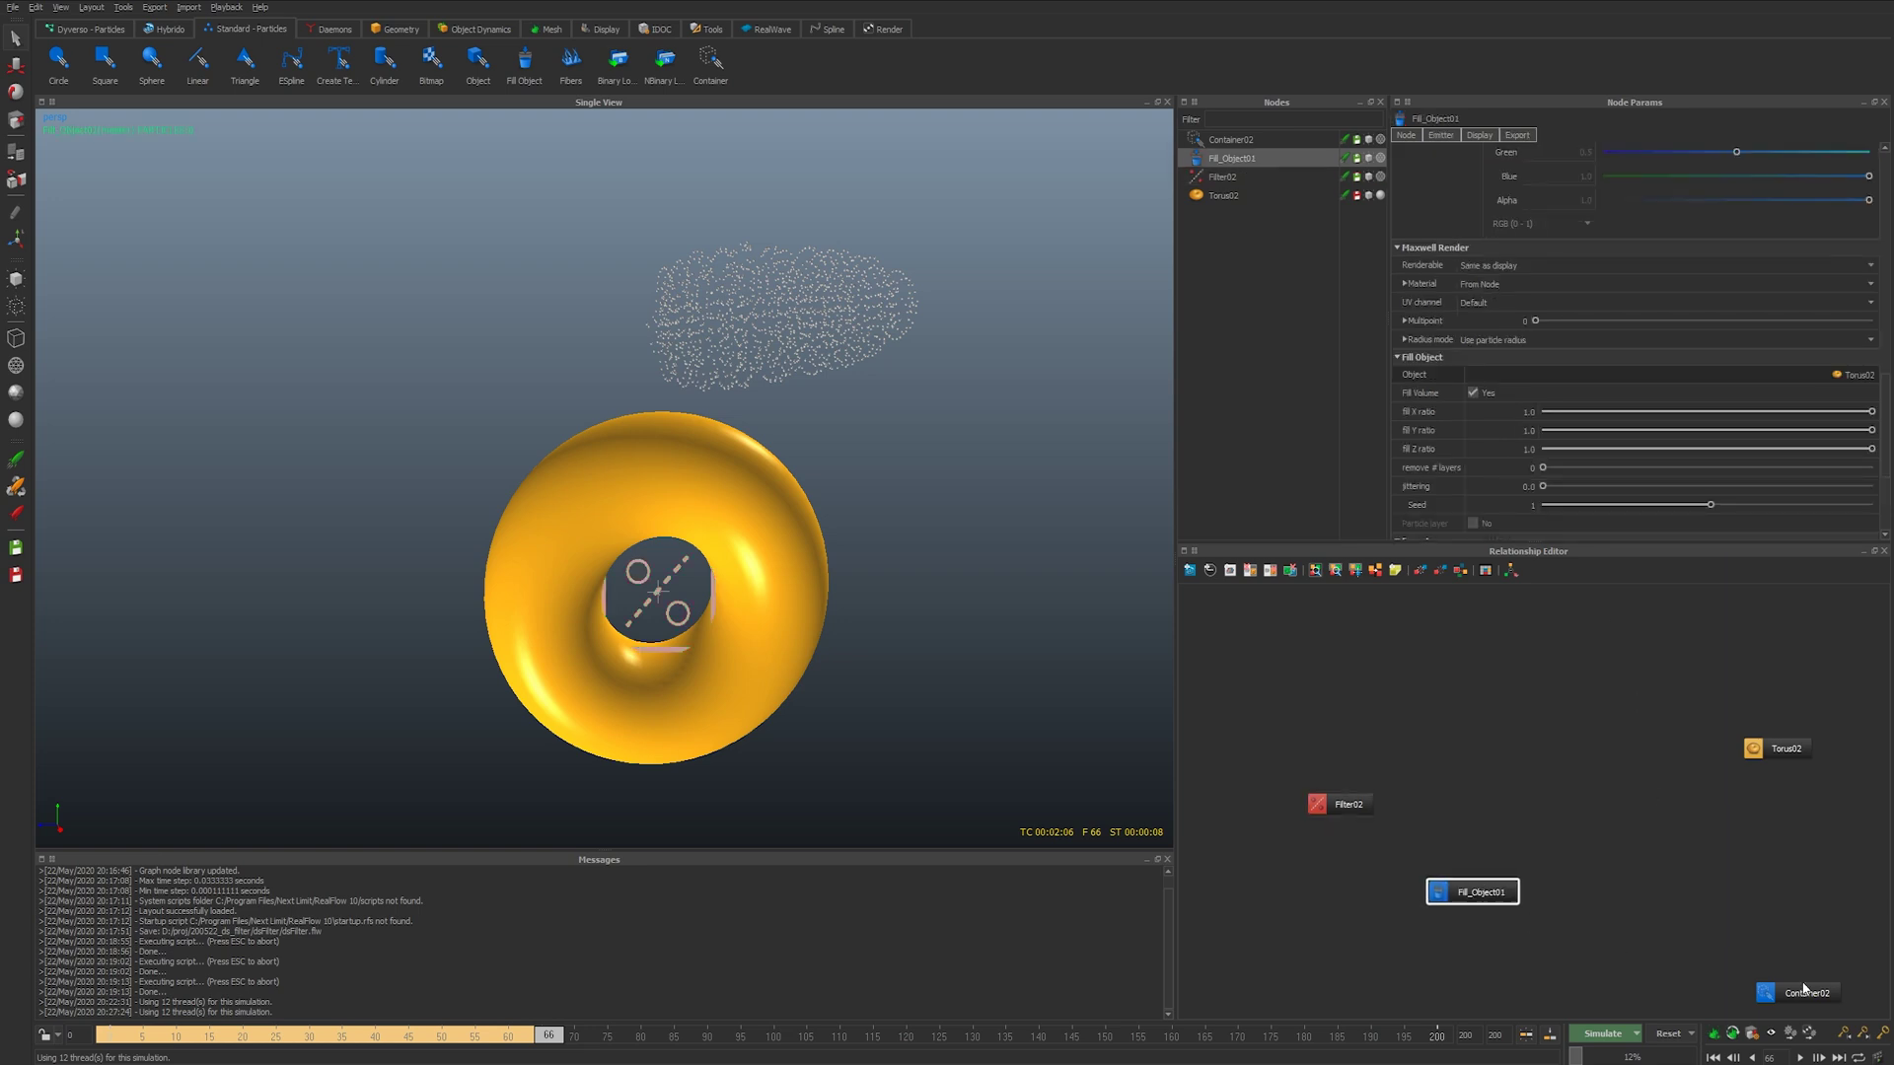
pyautogui.moveTo(1821, 998); pyautogui.dragTo(1606, 900)
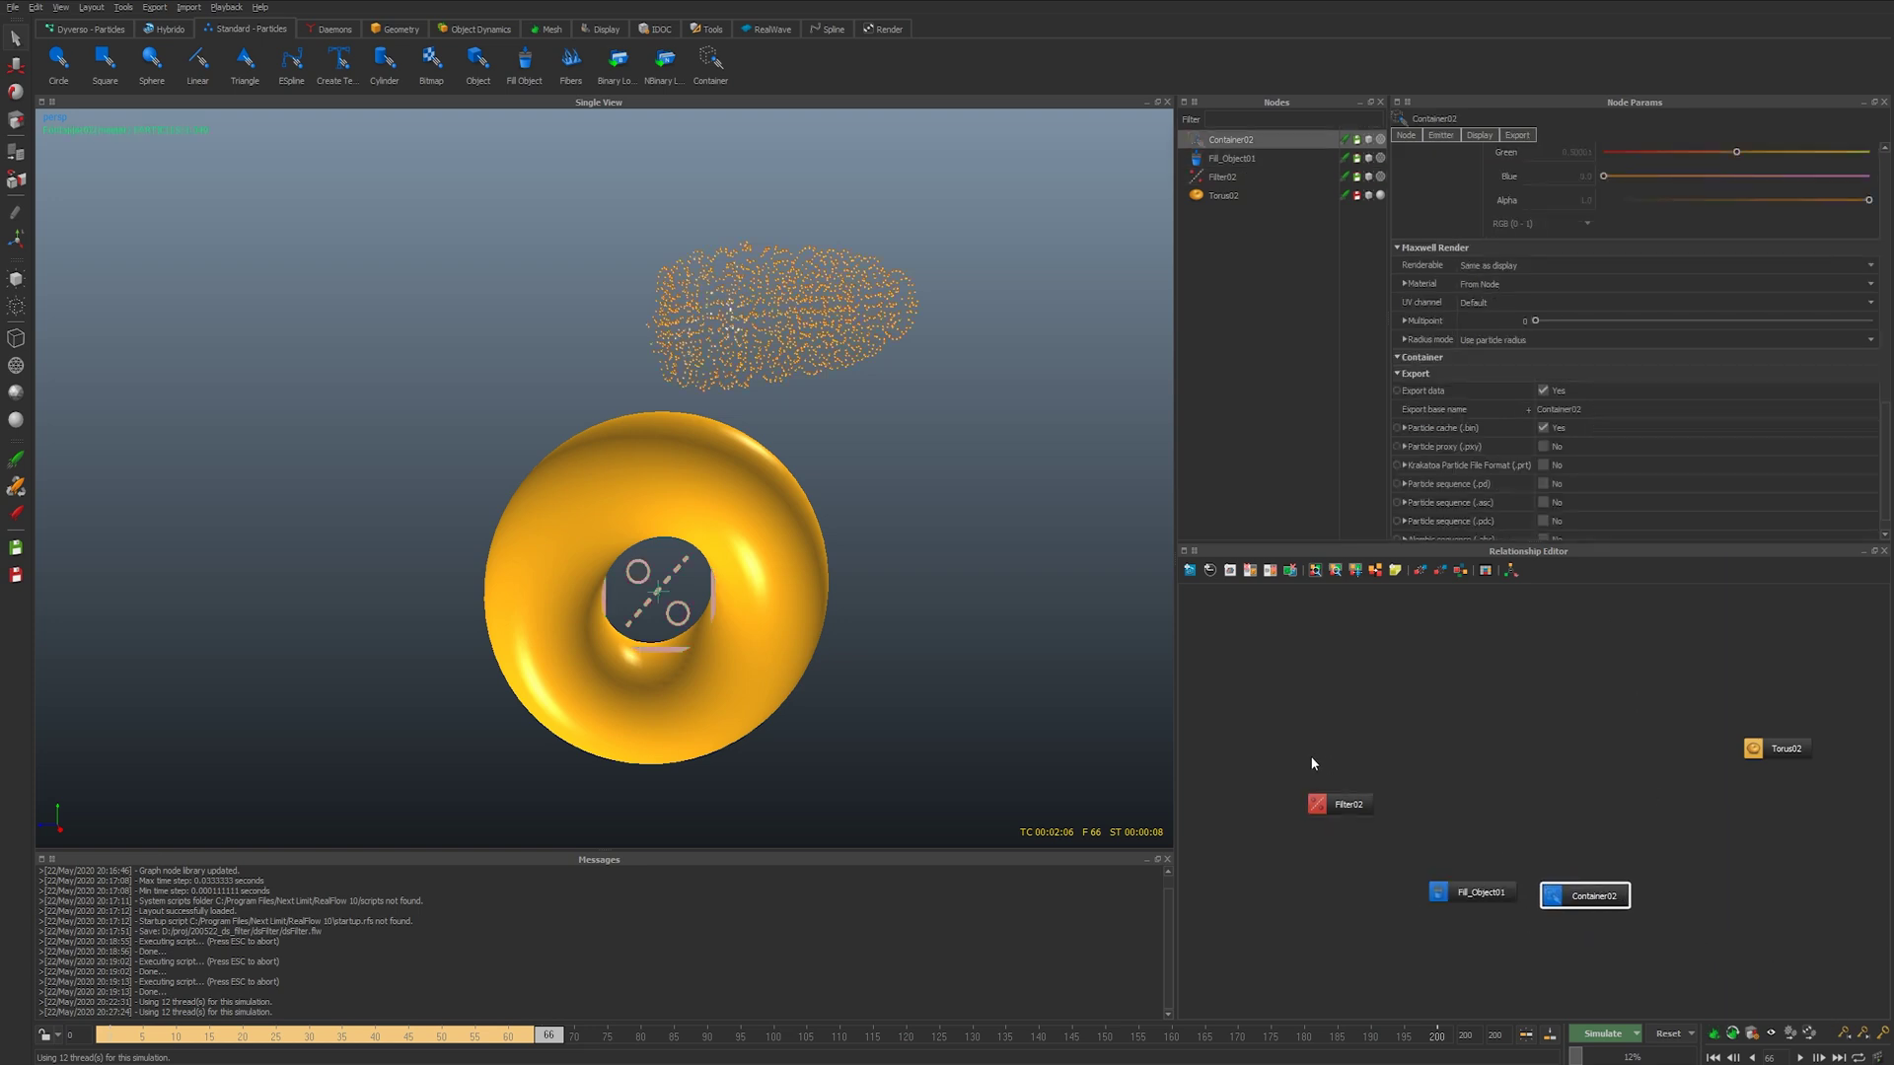
pyautogui.click(1348, 805)
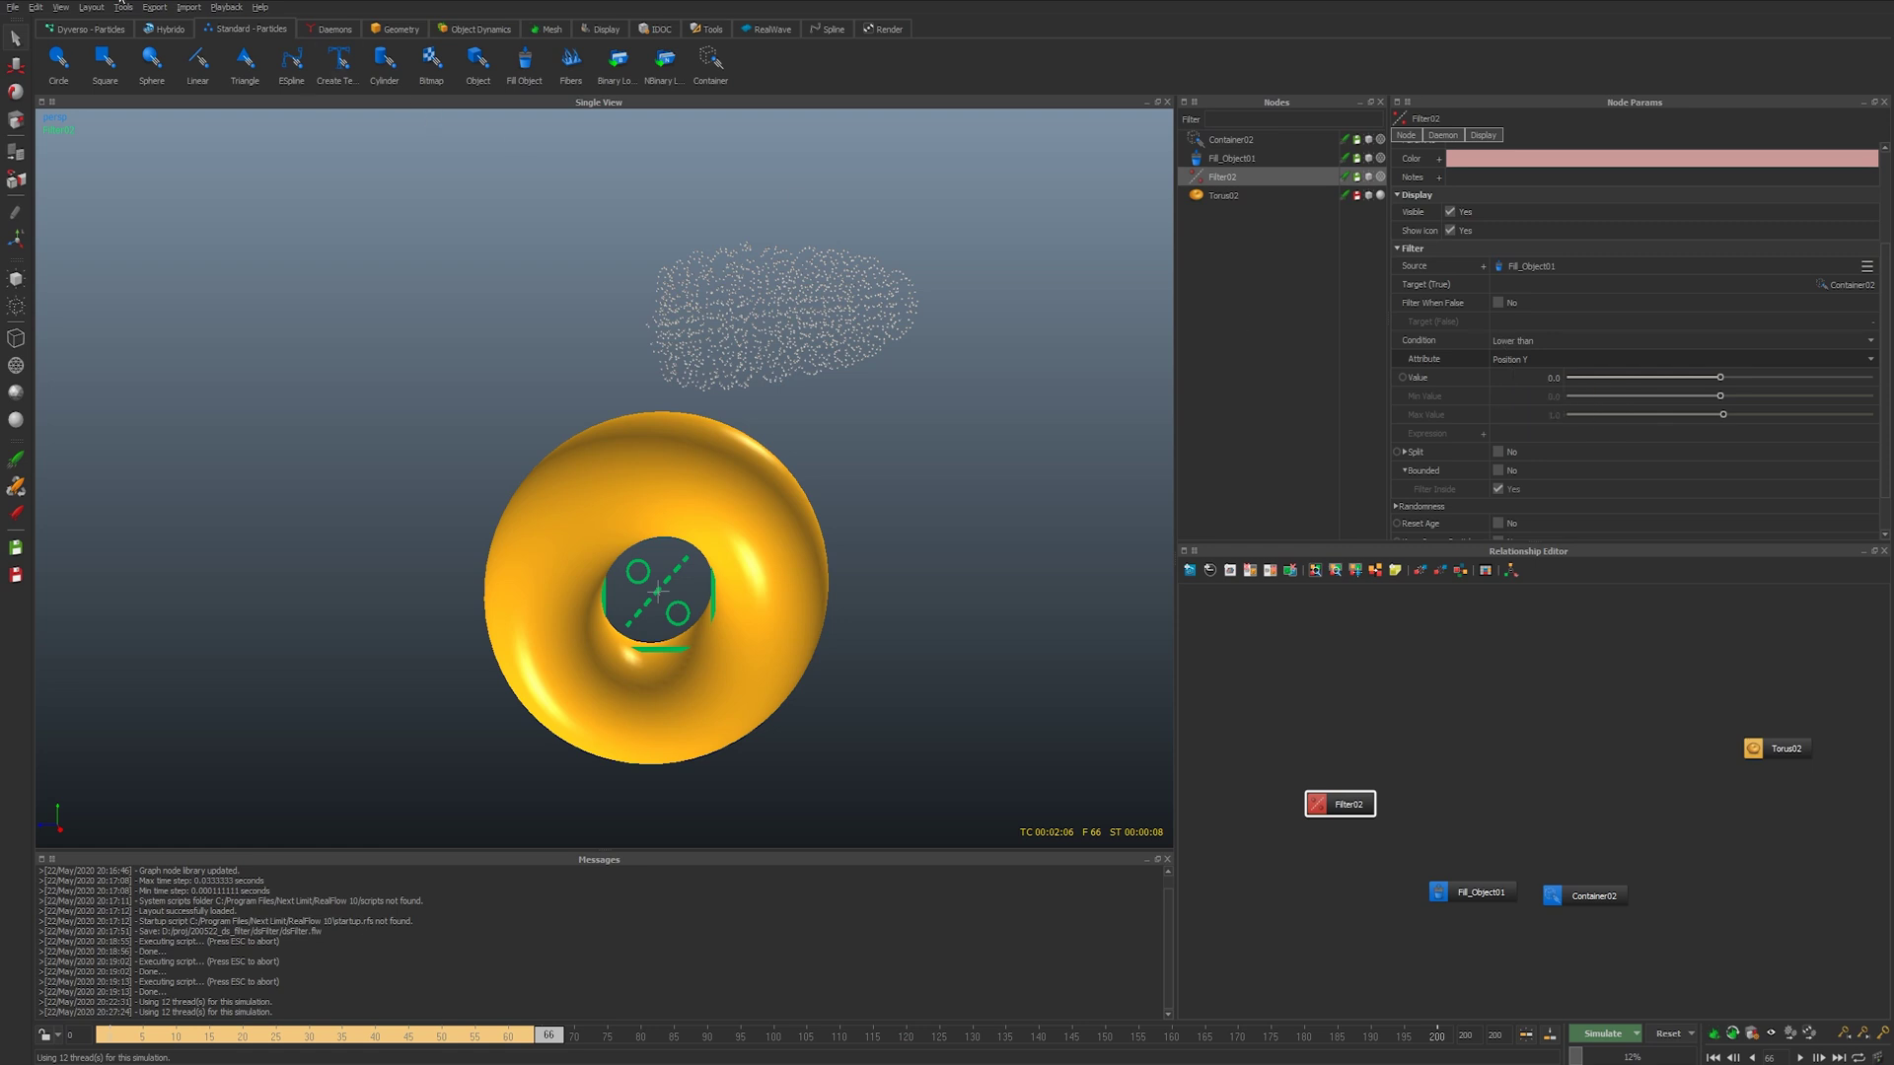
# - Add a null object and raise it to just above the torus, at about 1.63 in Y
pyautogui.click(406, 31)
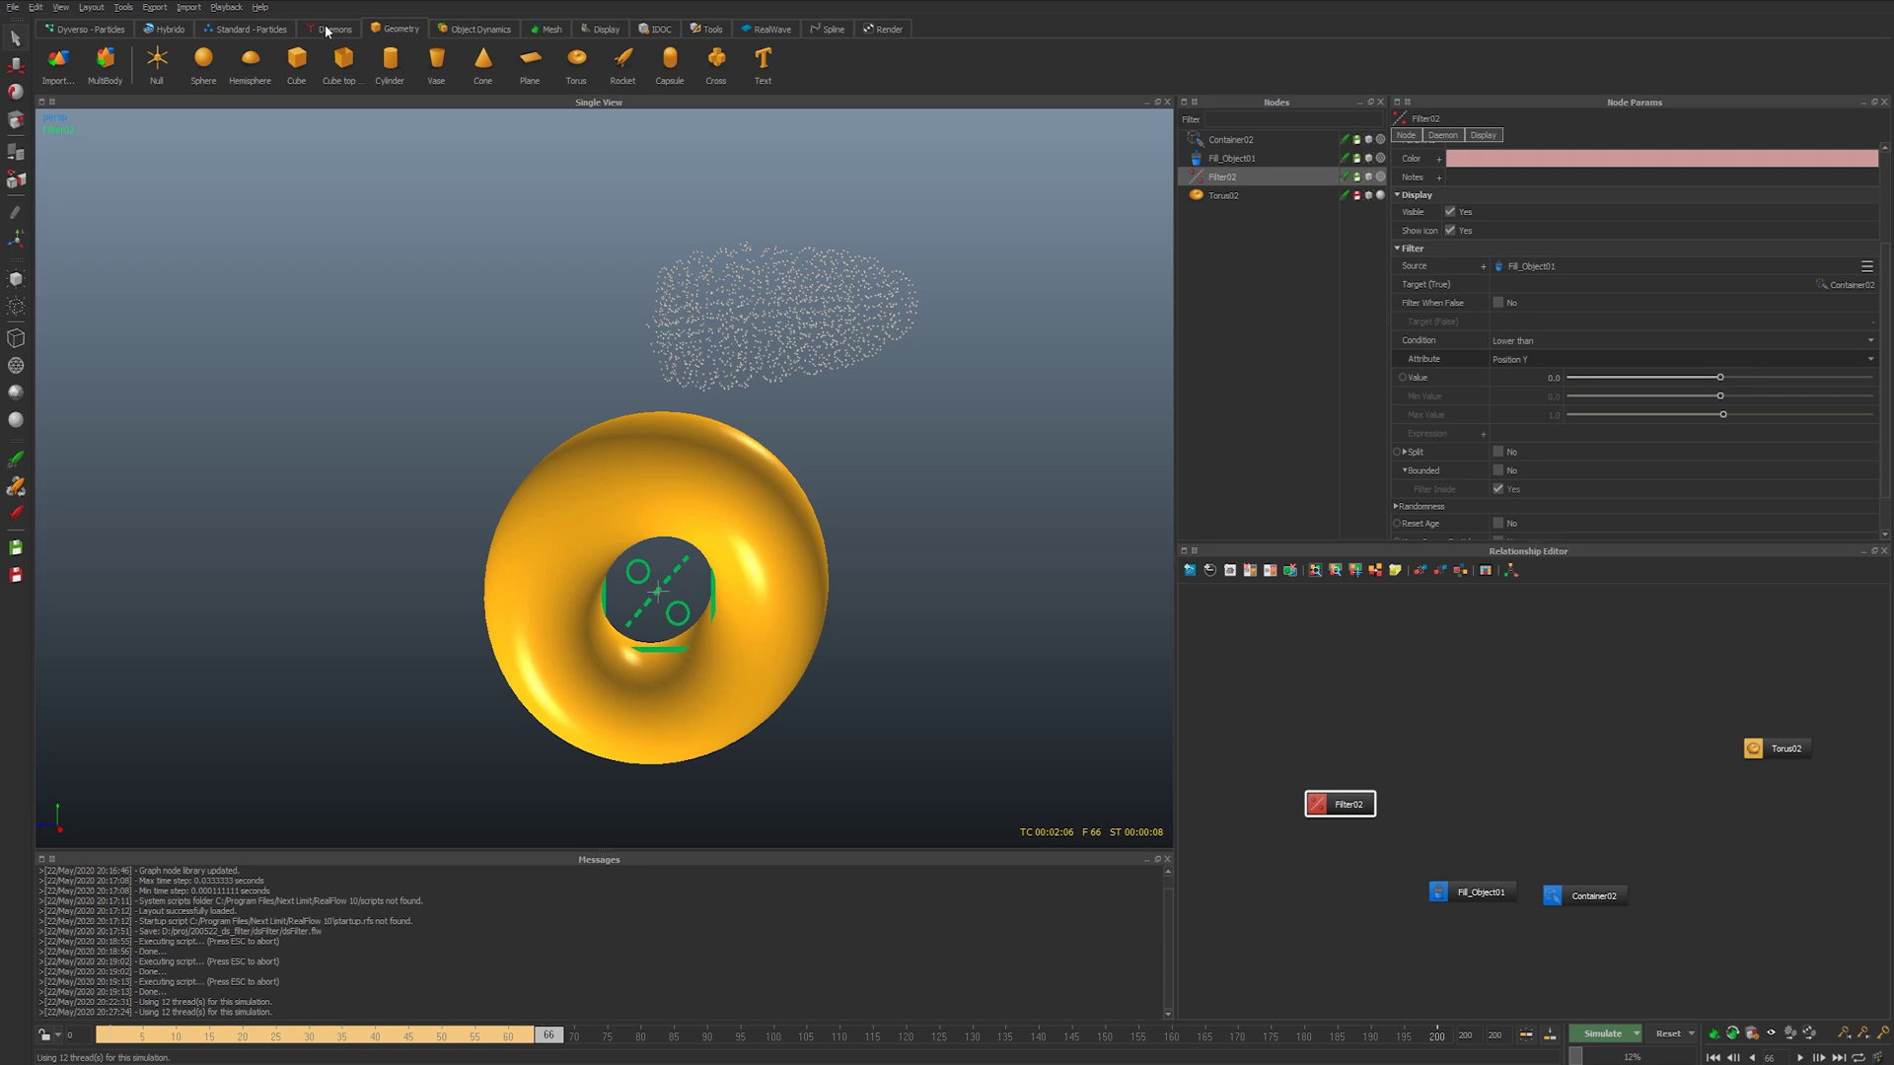
pyautogui.click(164, 62)
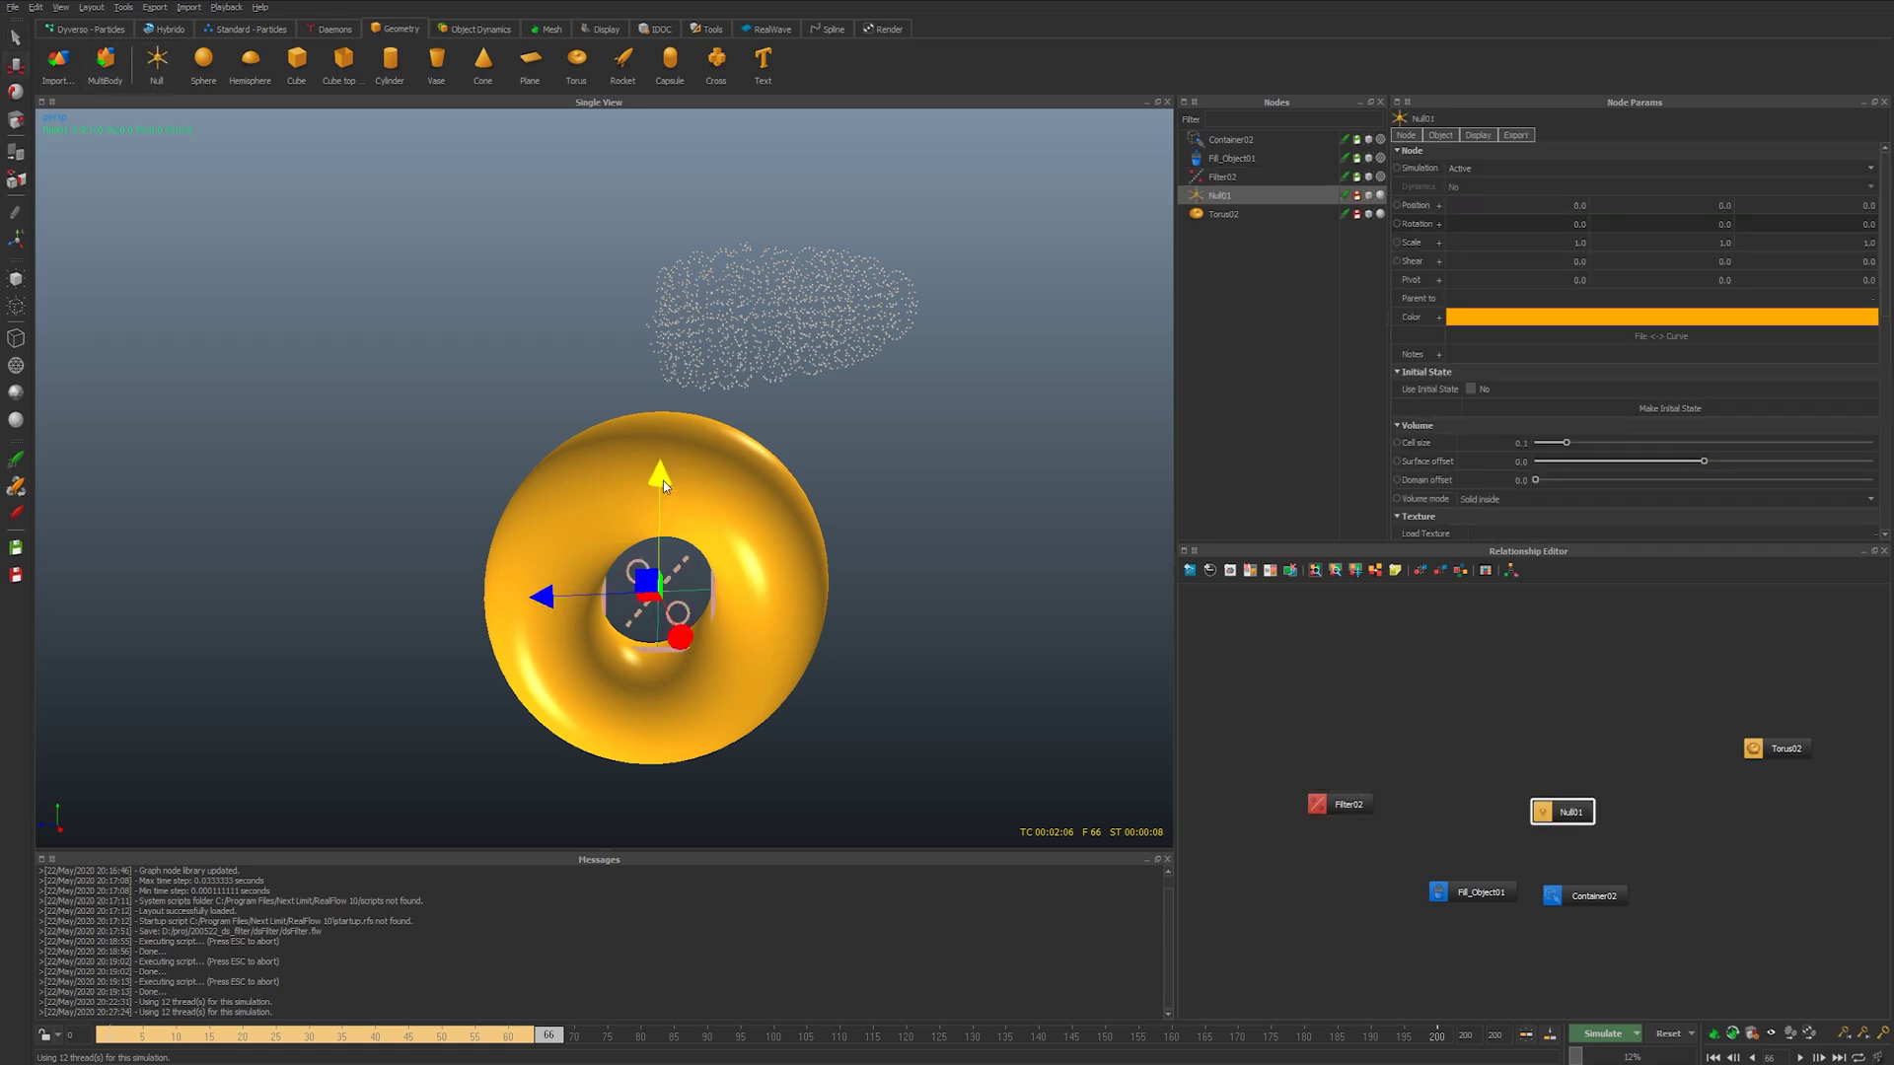
pyautogui.moveTo(663, 481); pyautogui.dragTo(663, 276)
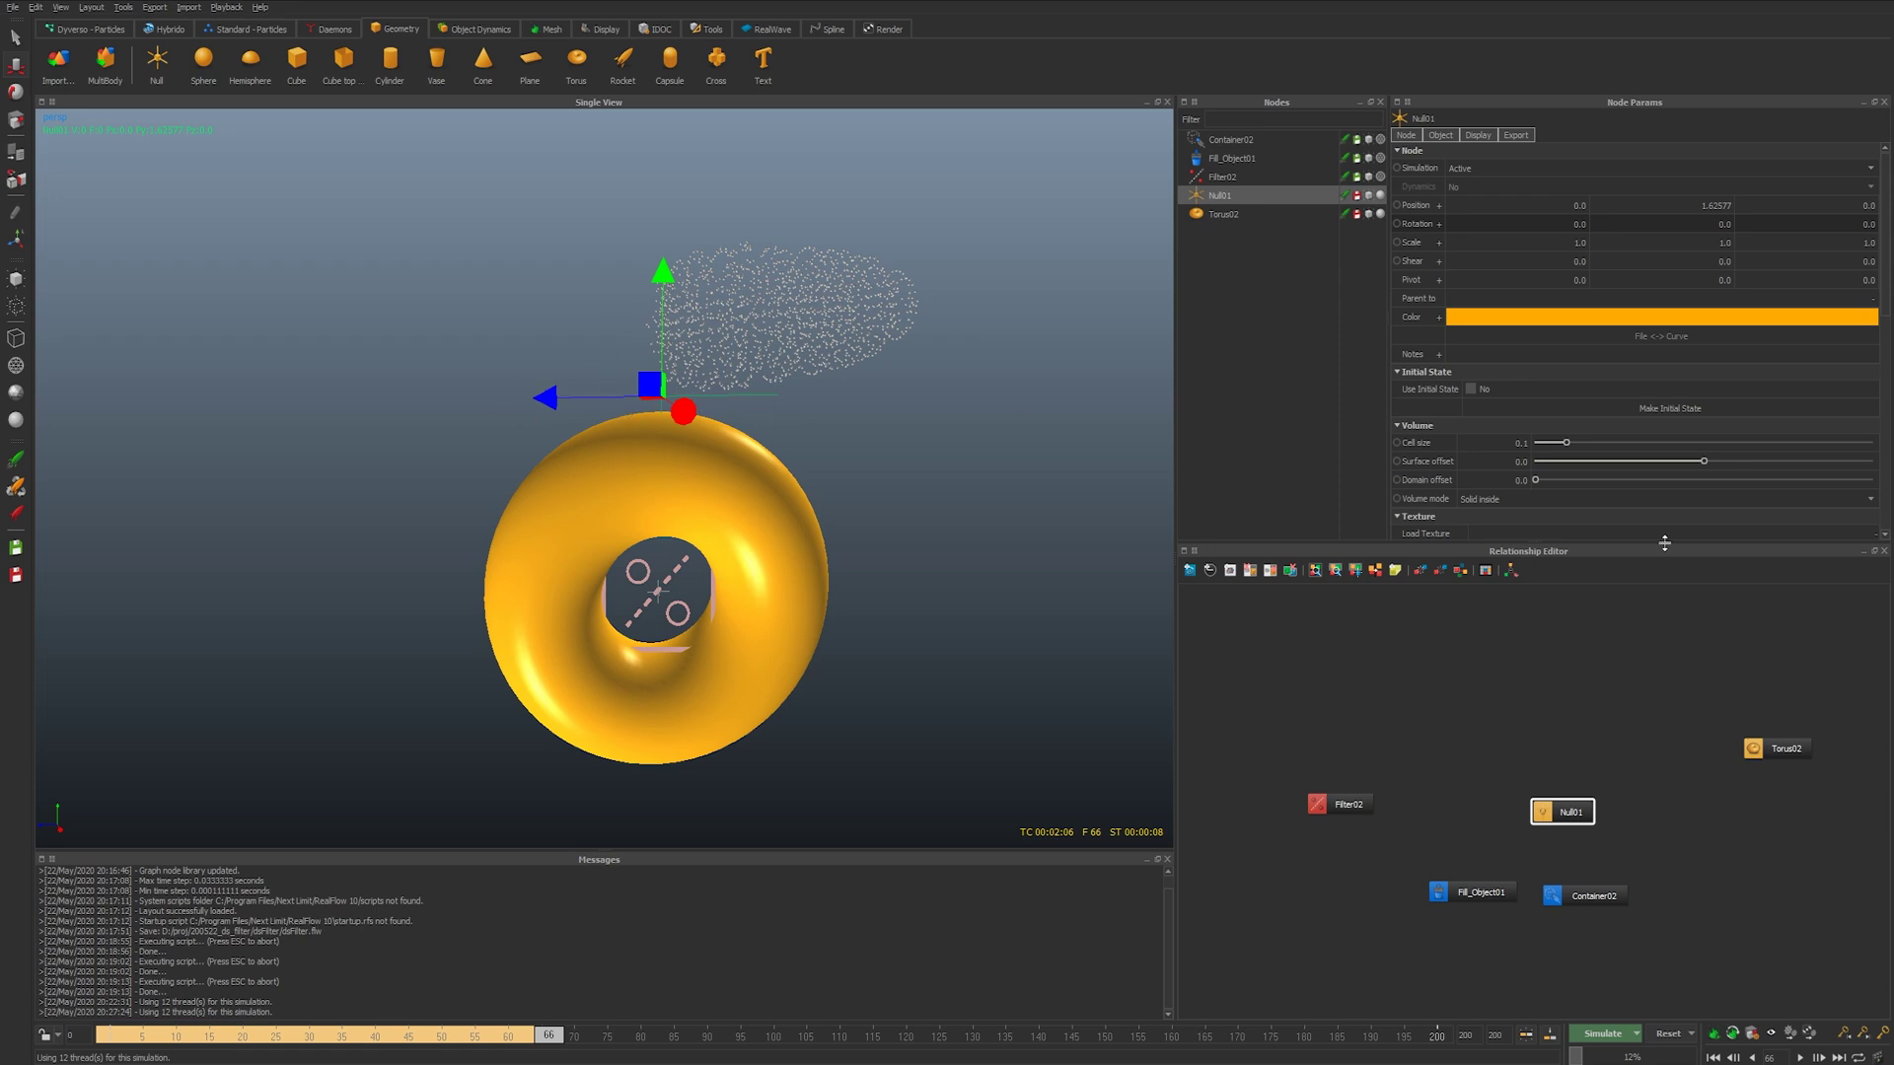
# - Set the filter's condition to Greater than, with Position Y as the attribute
pyautogui.click(1344, 804)
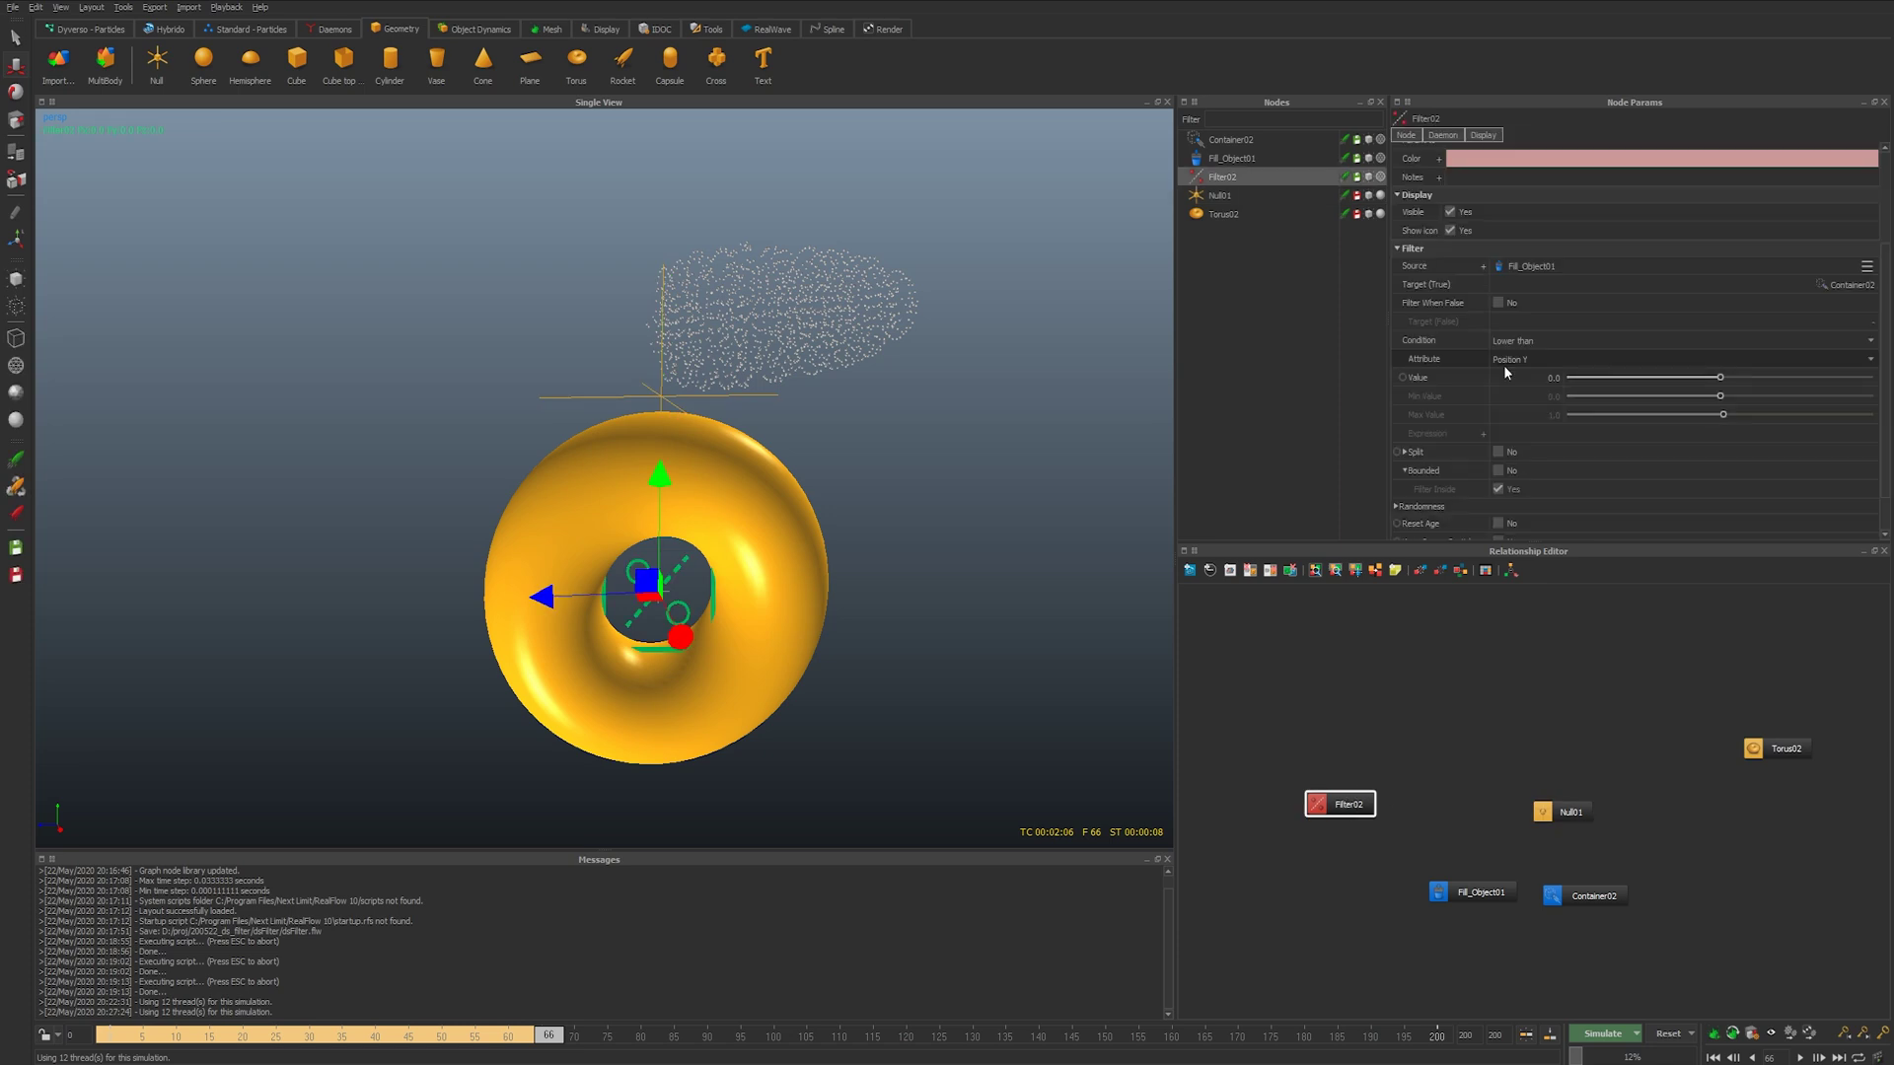
pyautogui.click(1528, 357)
pyautogui.click(1535, 355)
pyautogui.click(1530, 342)
pyautogui.click(1531, 310)
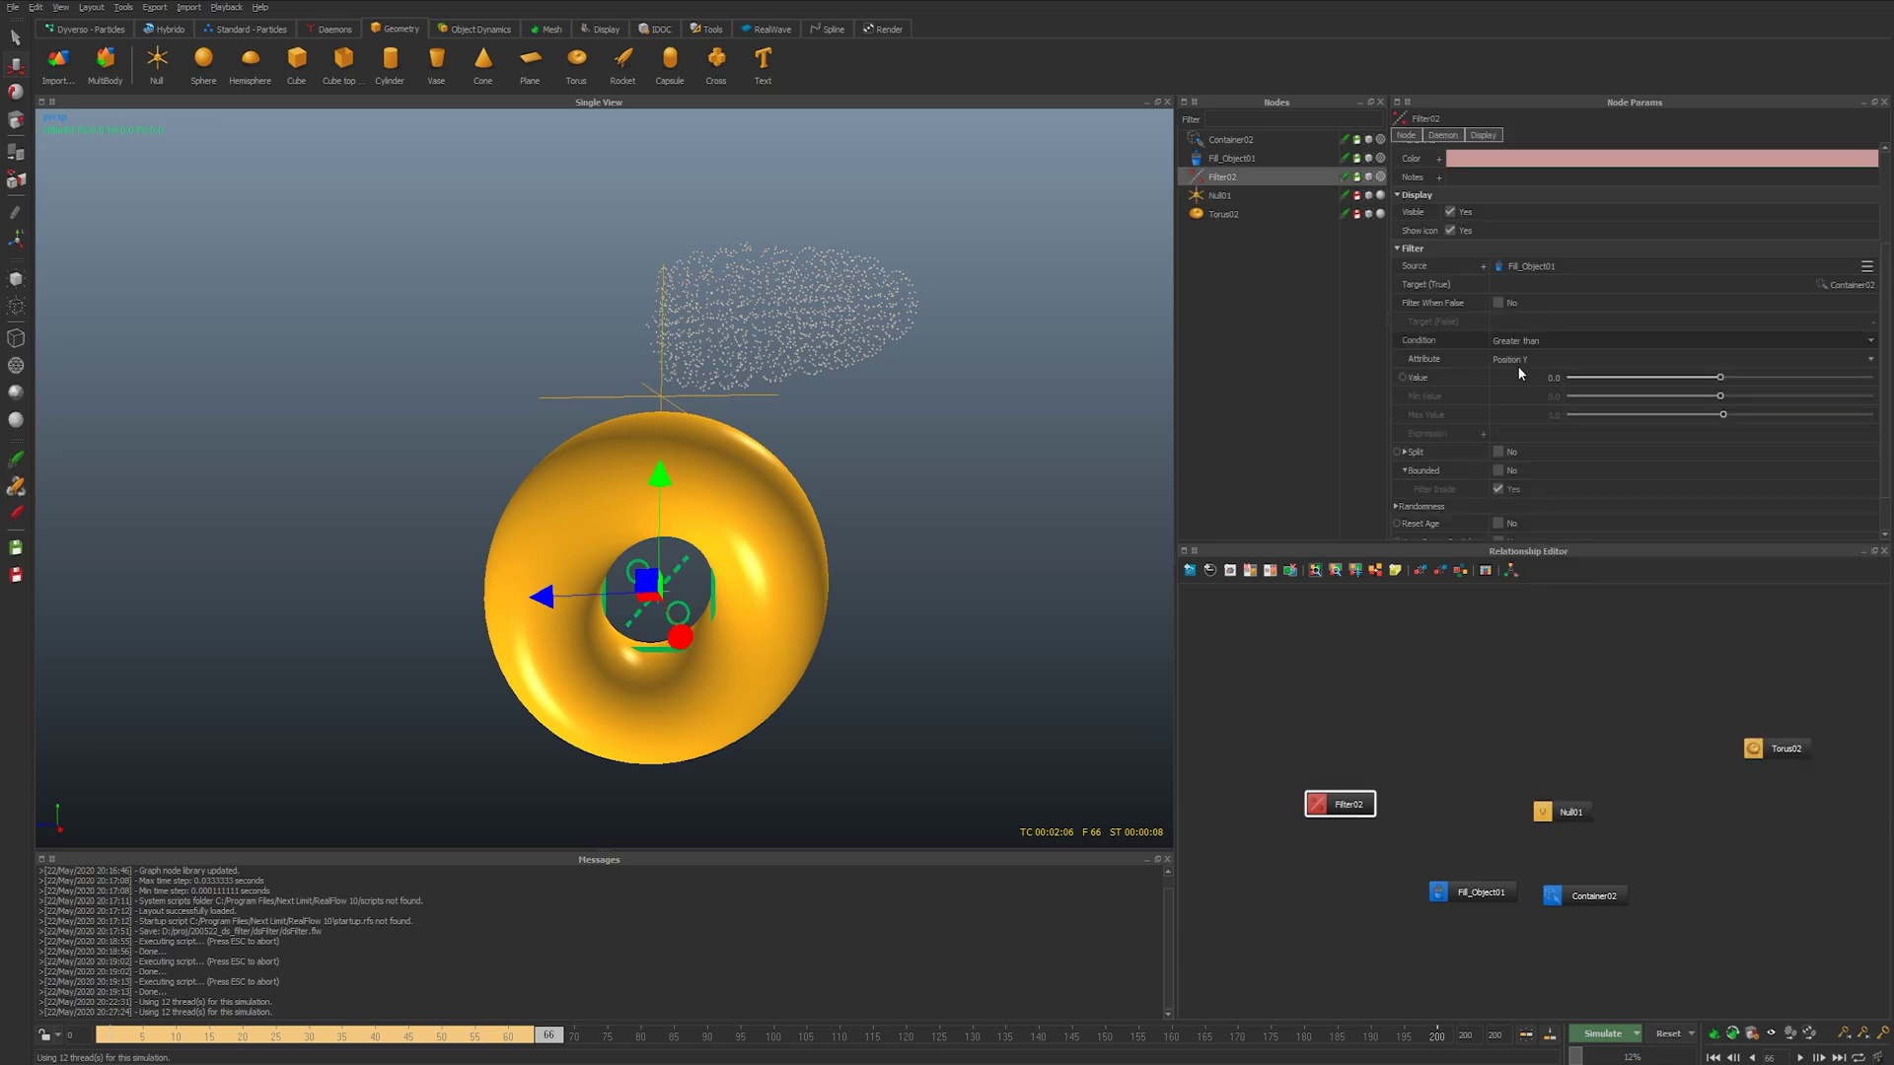
# - Drive the filter's Value with an expression using Null01's Y position, and place the null's node beside the filter
pyautogui.rightClick(1420, 380)
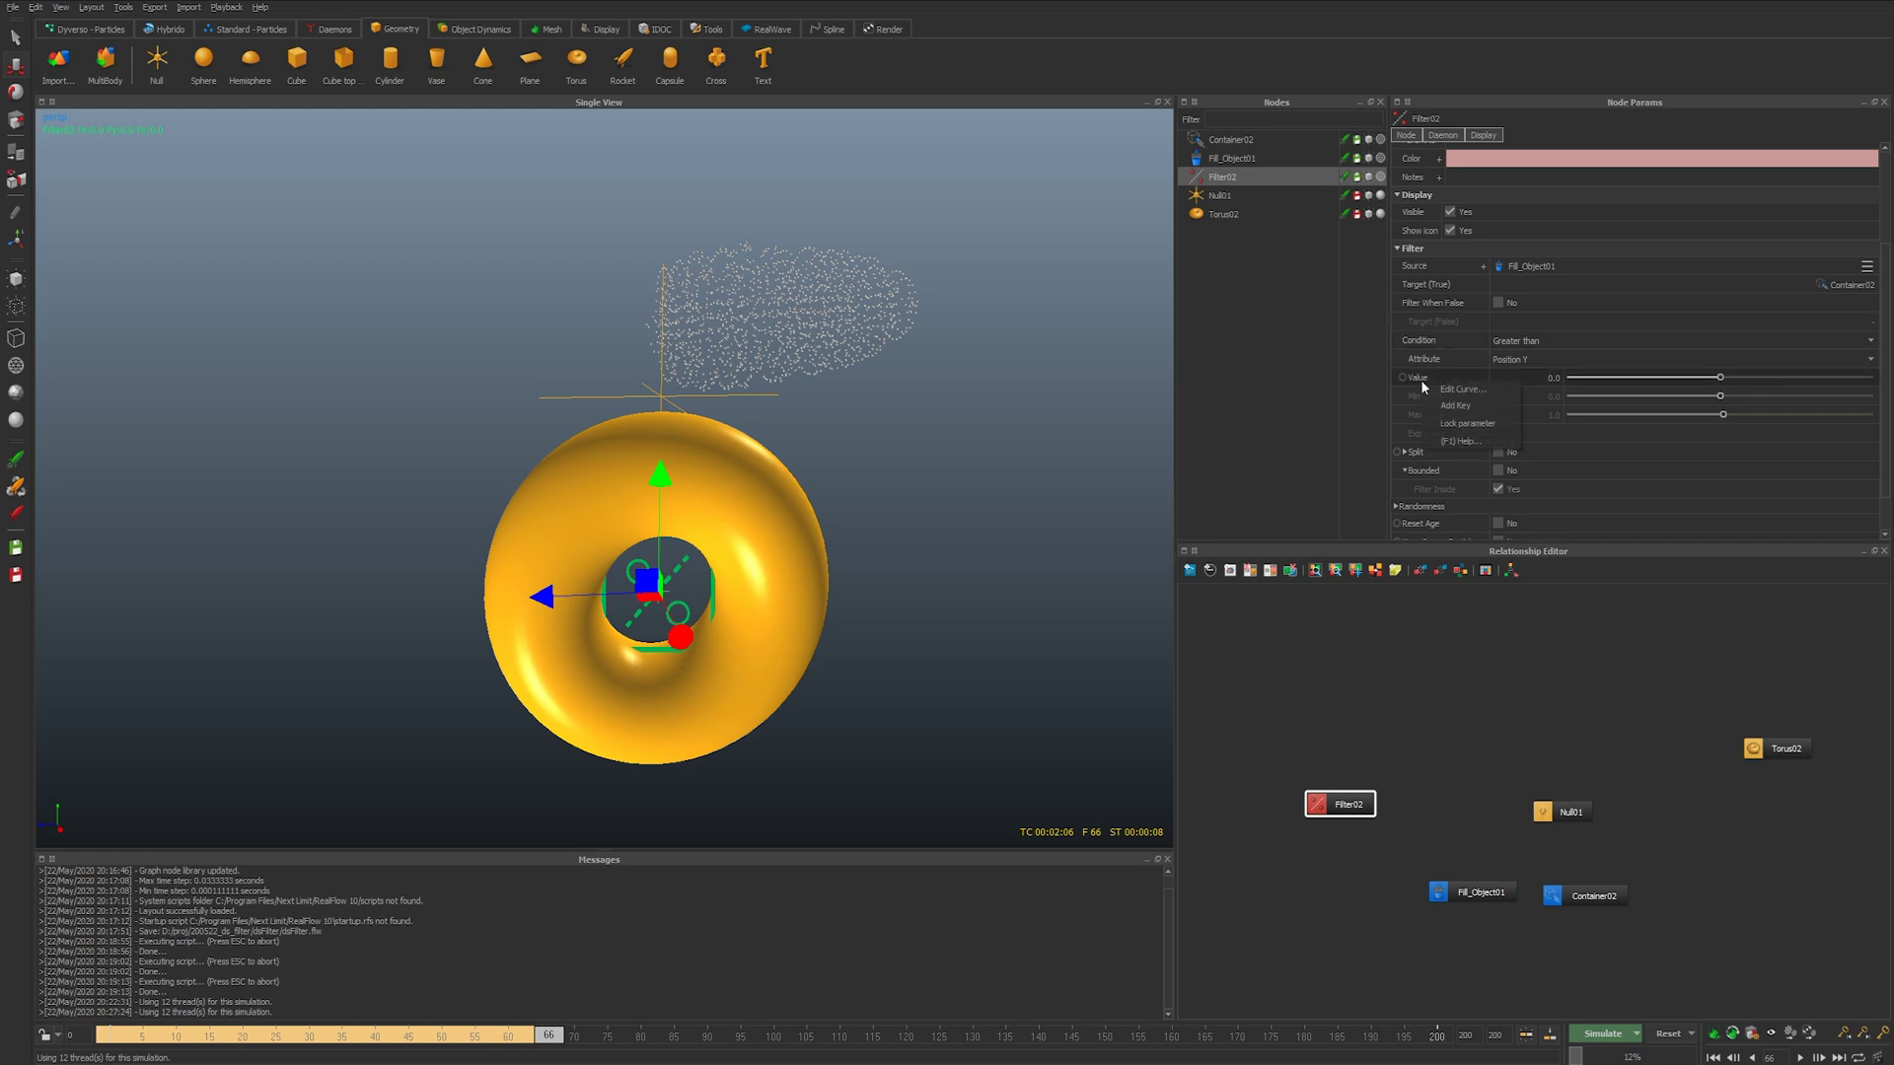
pyautogui.click(1470, 389)
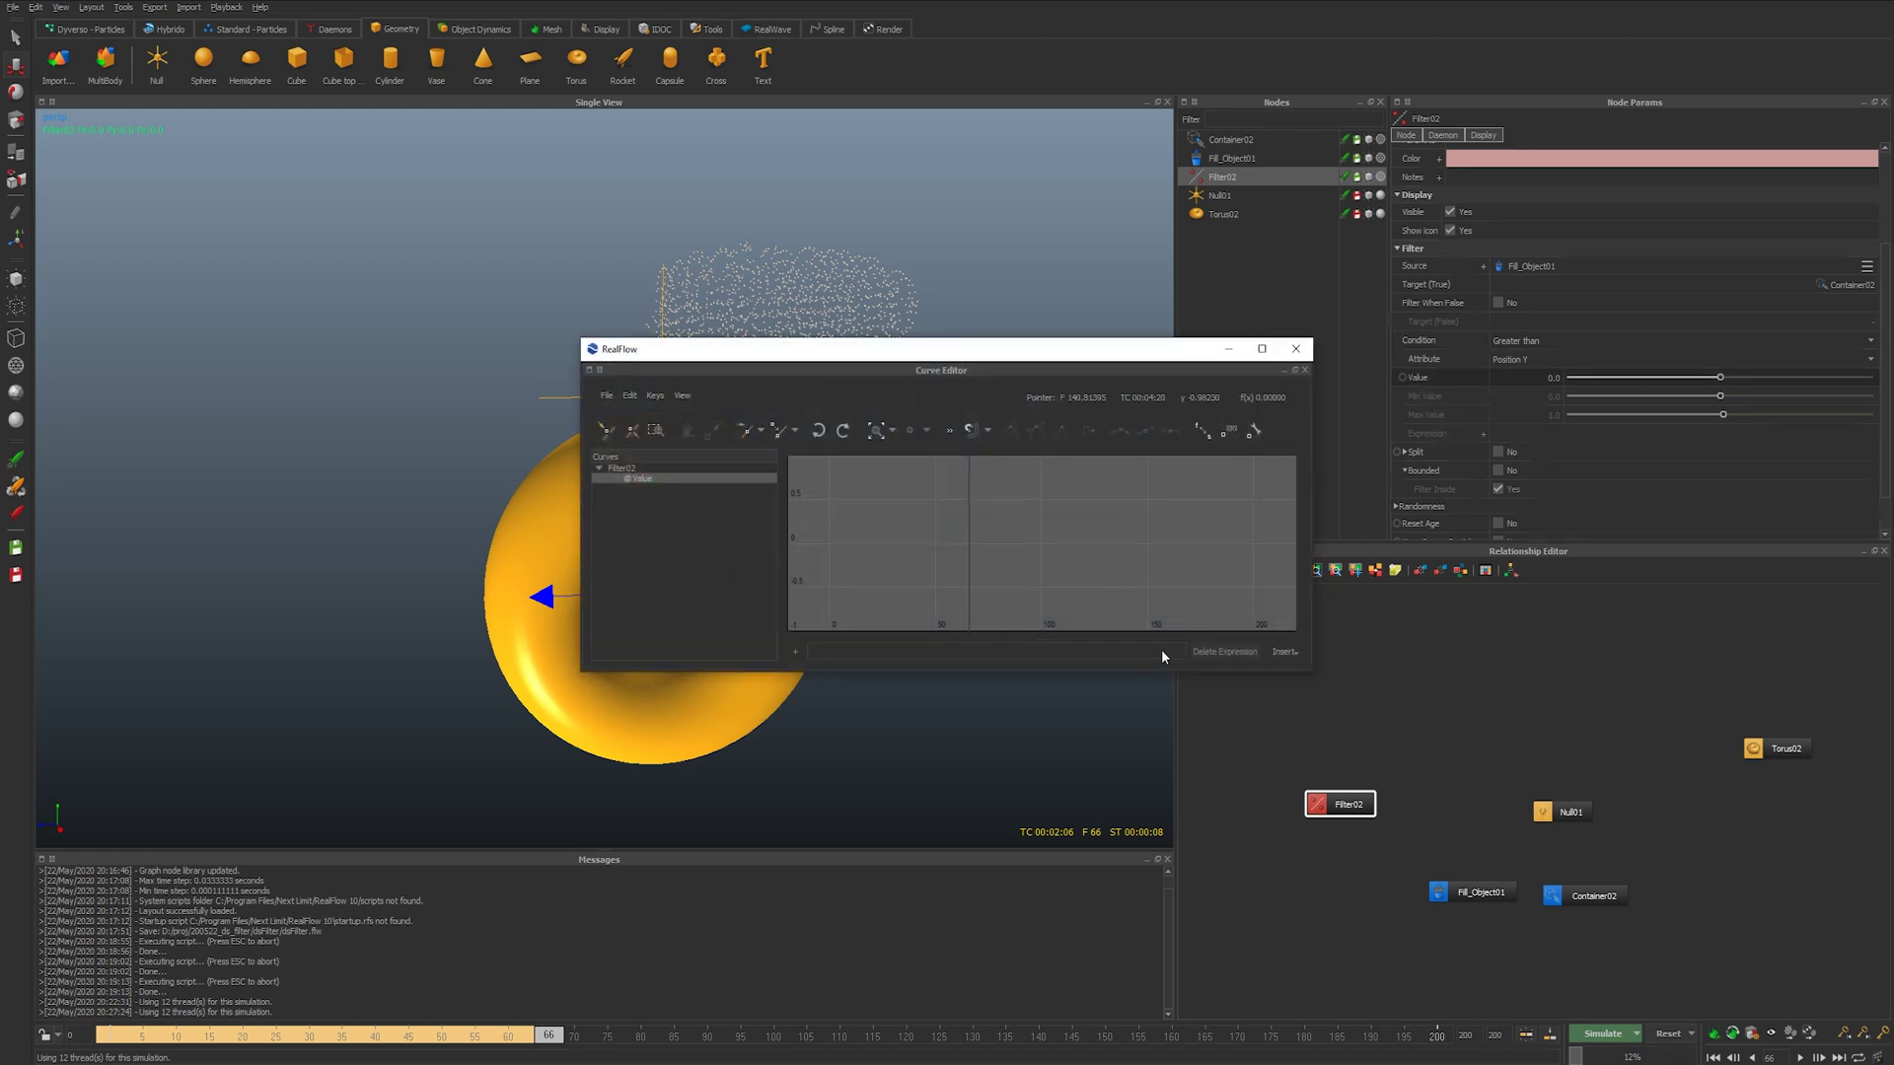
pyautogui.click(1284, 652)
pyautogui.moveTo(1330, 735)
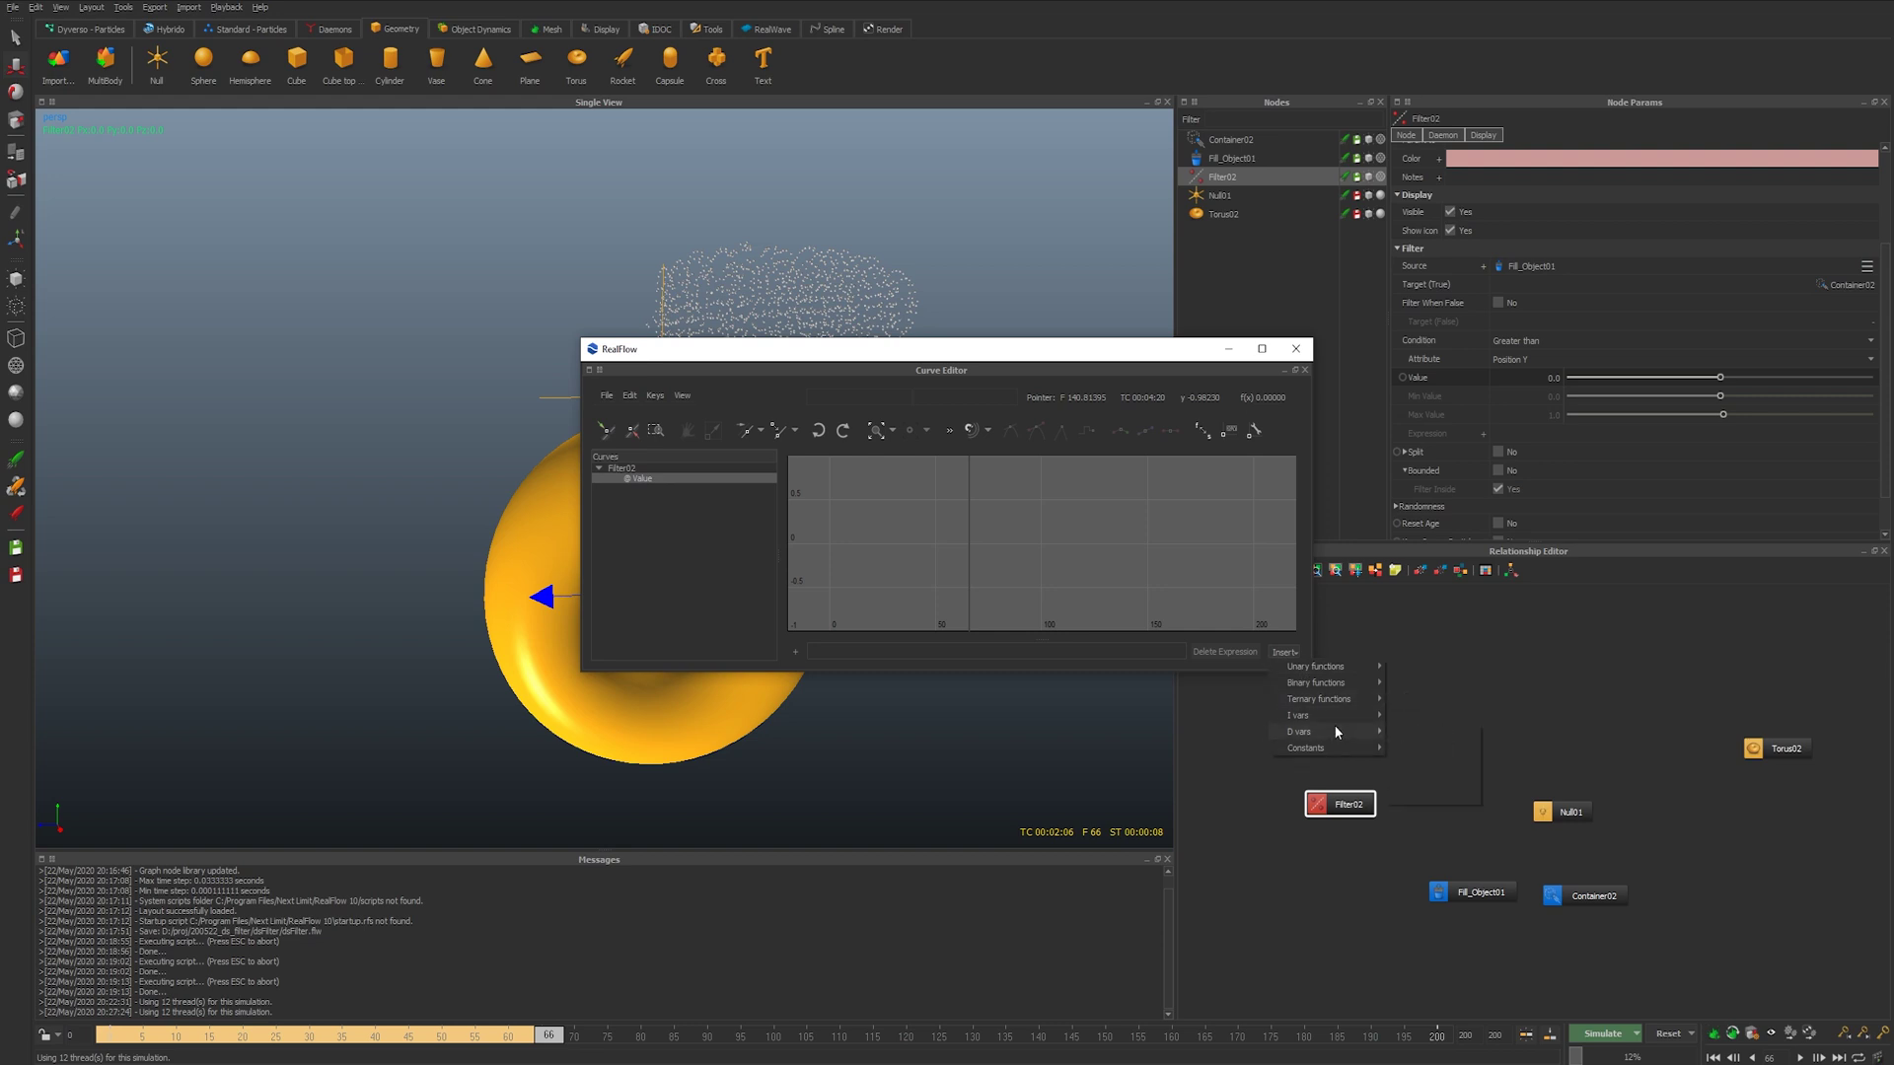
pyautogui.moveTo(1434, 775)
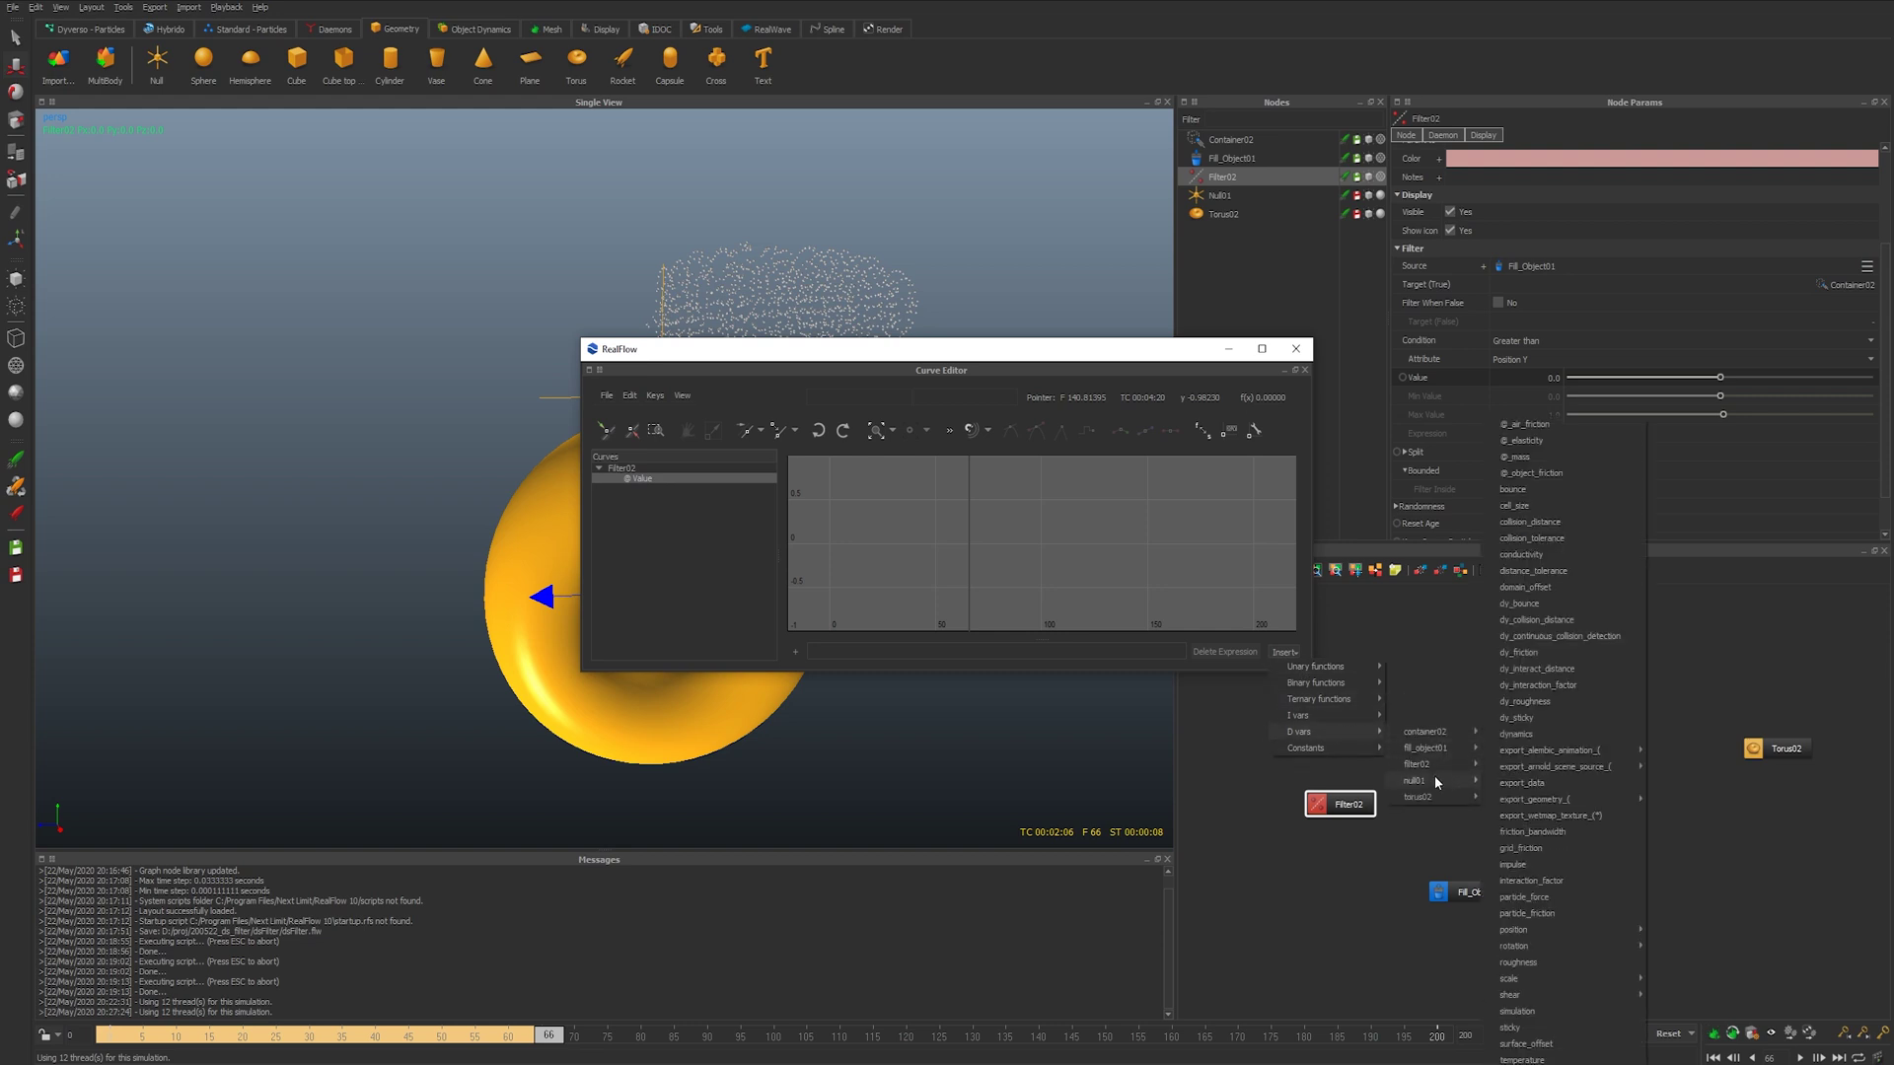
pyautogui.moveTo(1566, 929)
pyautogui.click(1685, 950)
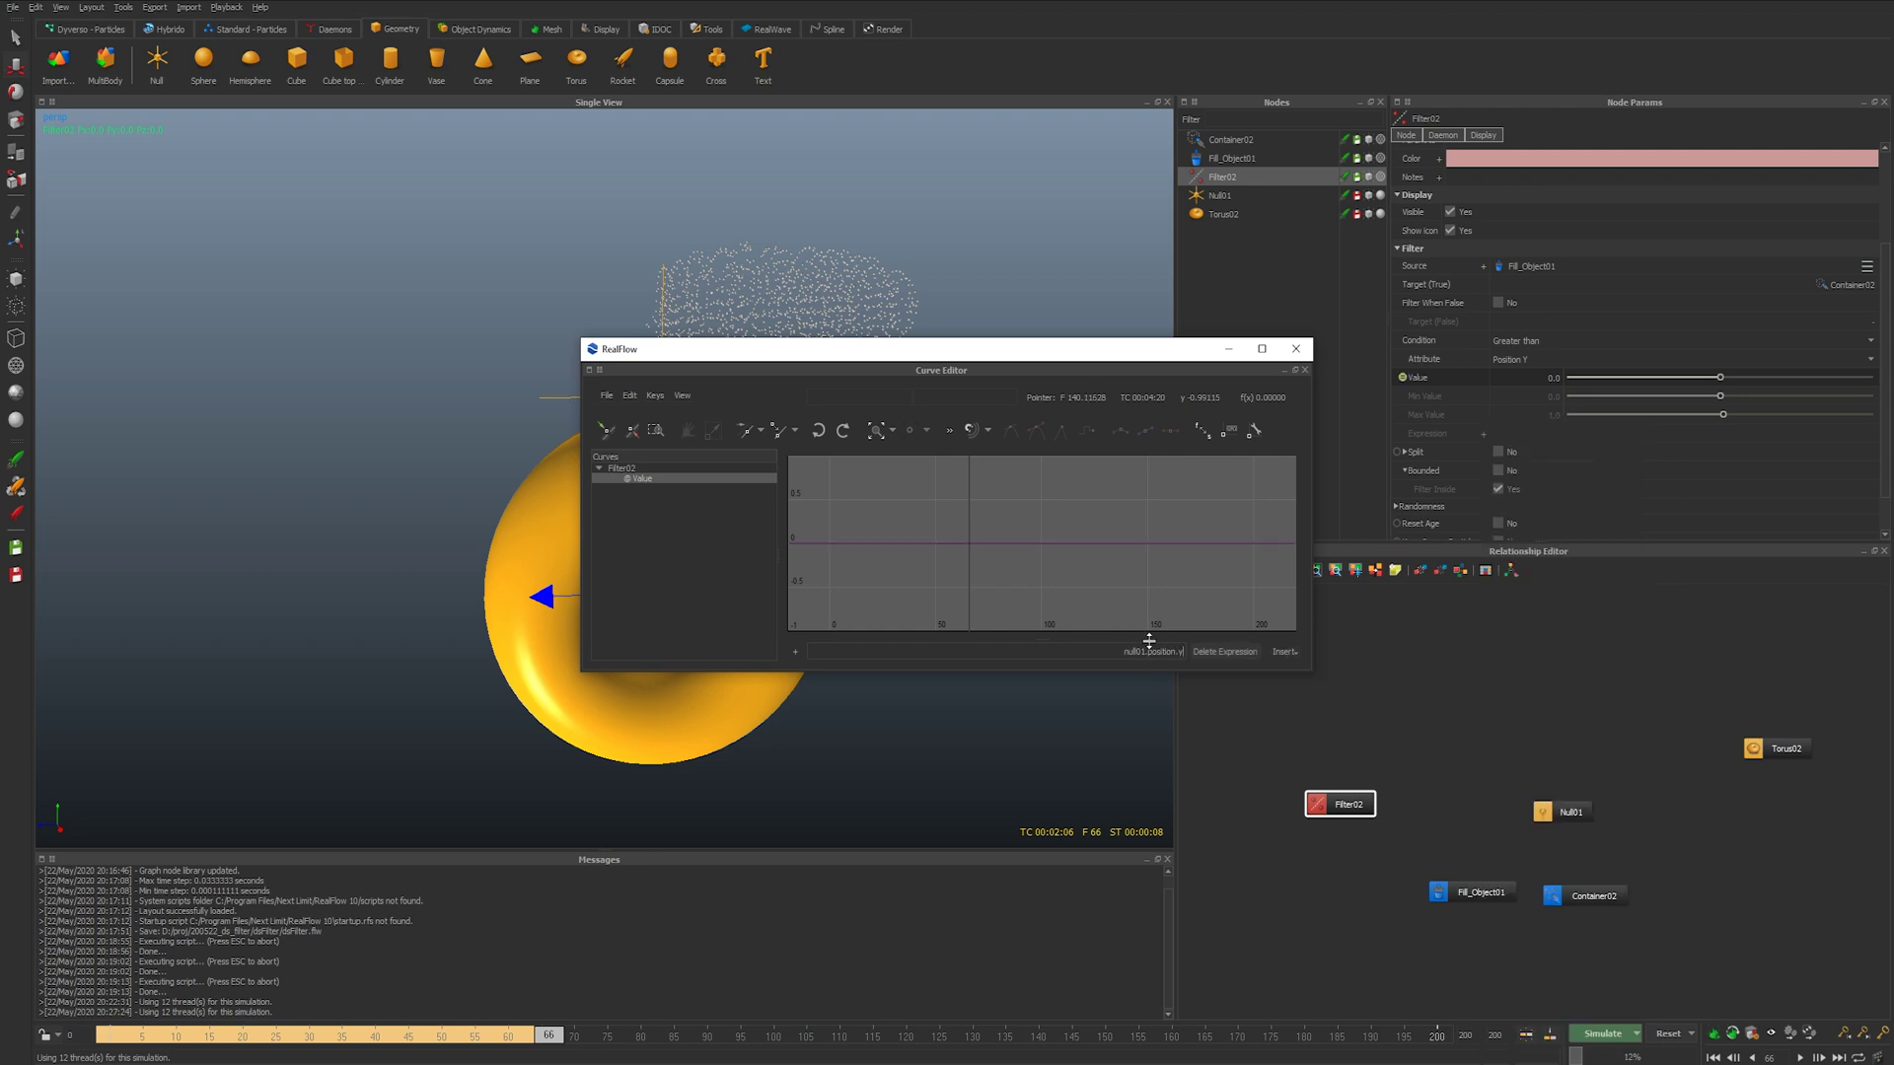
pyautogui.click(1295, 349)
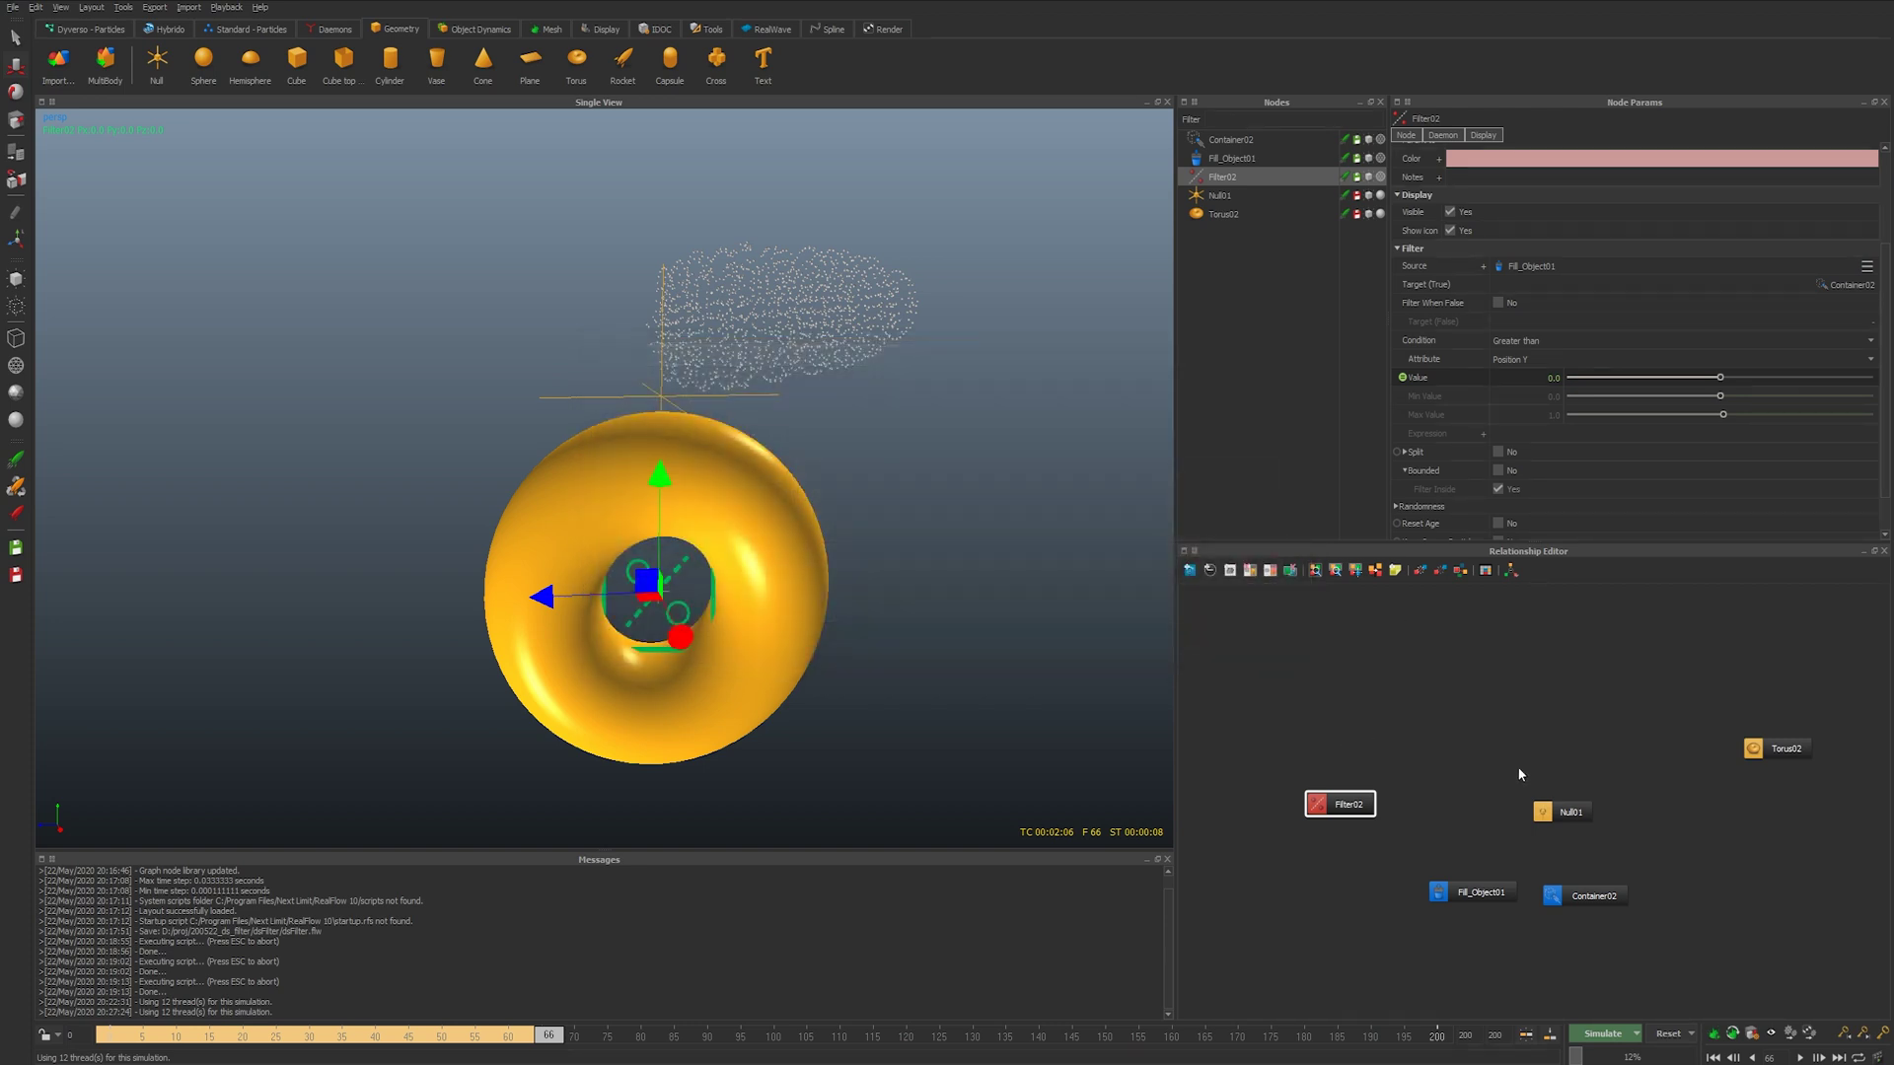
pyautogui.moveTo(1579, 817); pyautogui.dragTo(1457, 816)
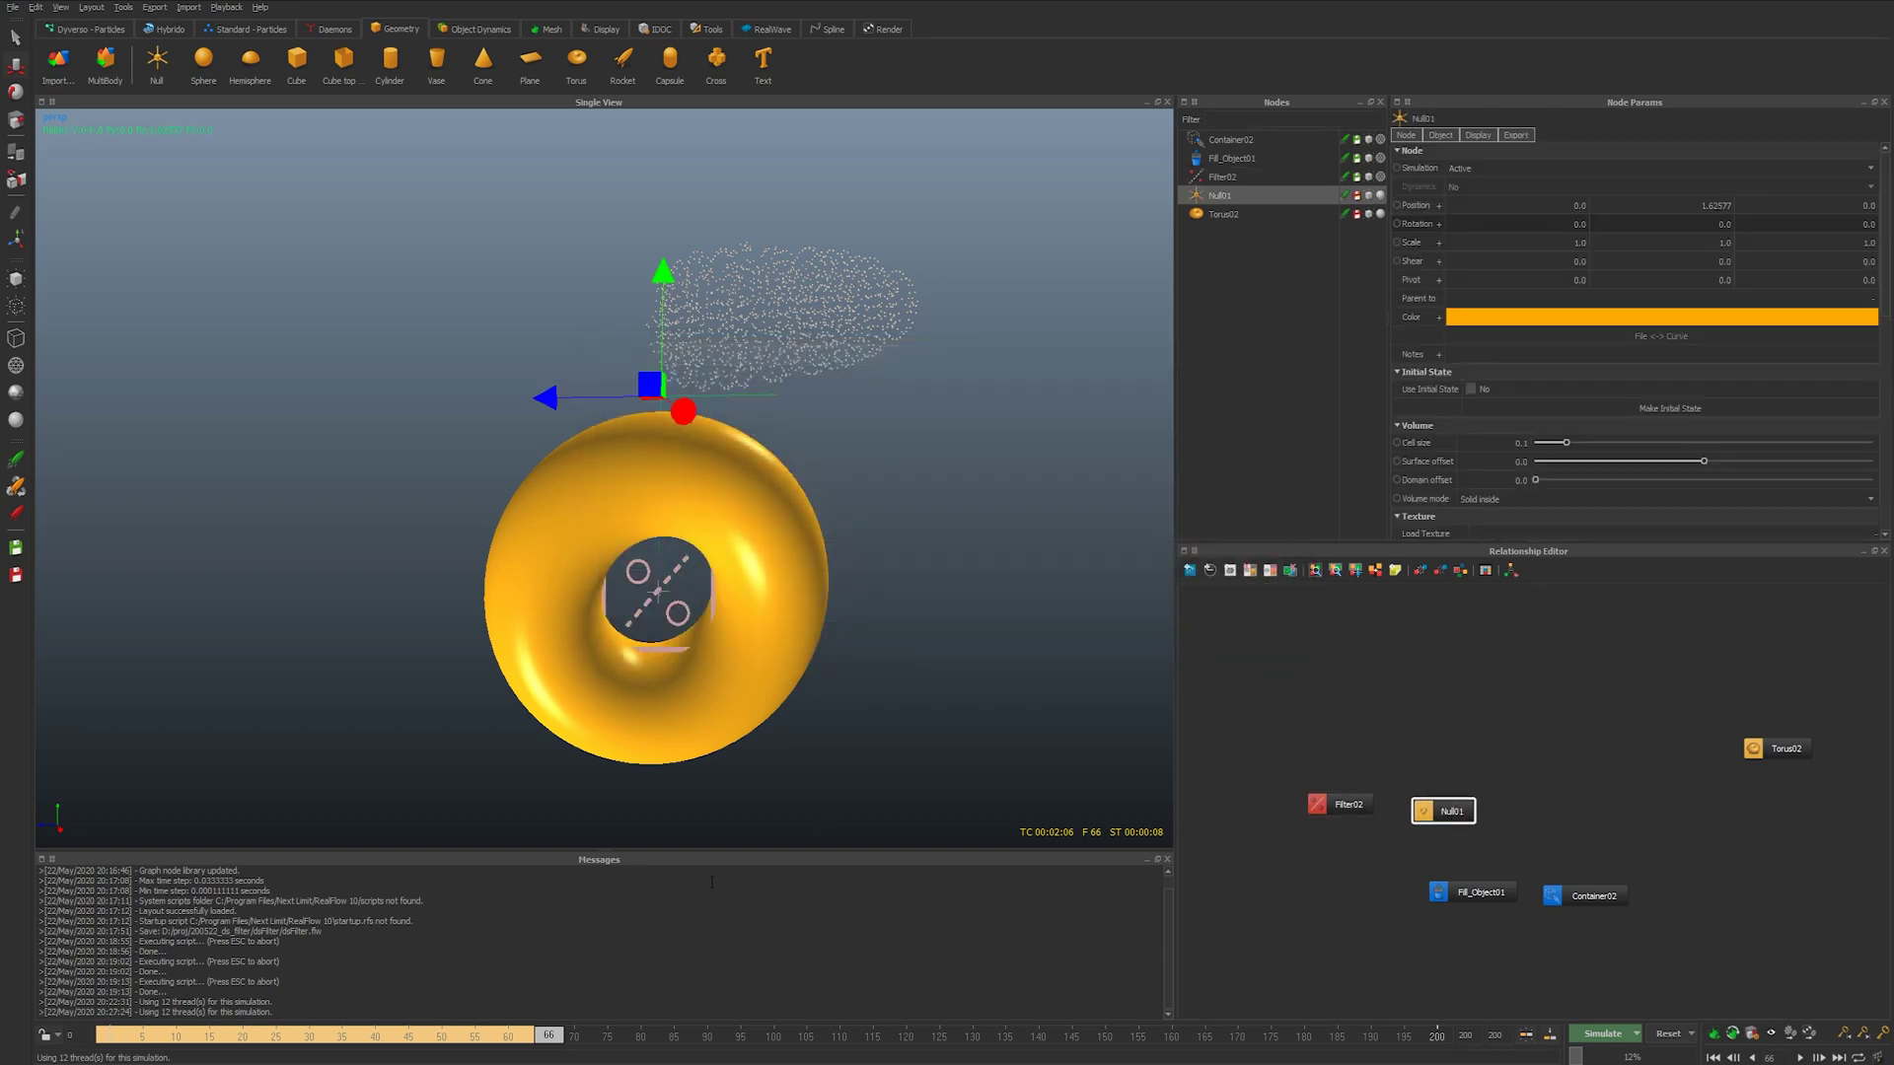
# - Reset the scene, keyframe the null's raised position at frame 0, and lower it to about -0.91 in Y at frame 100
pyautogui.hotkey('alt', 'r')
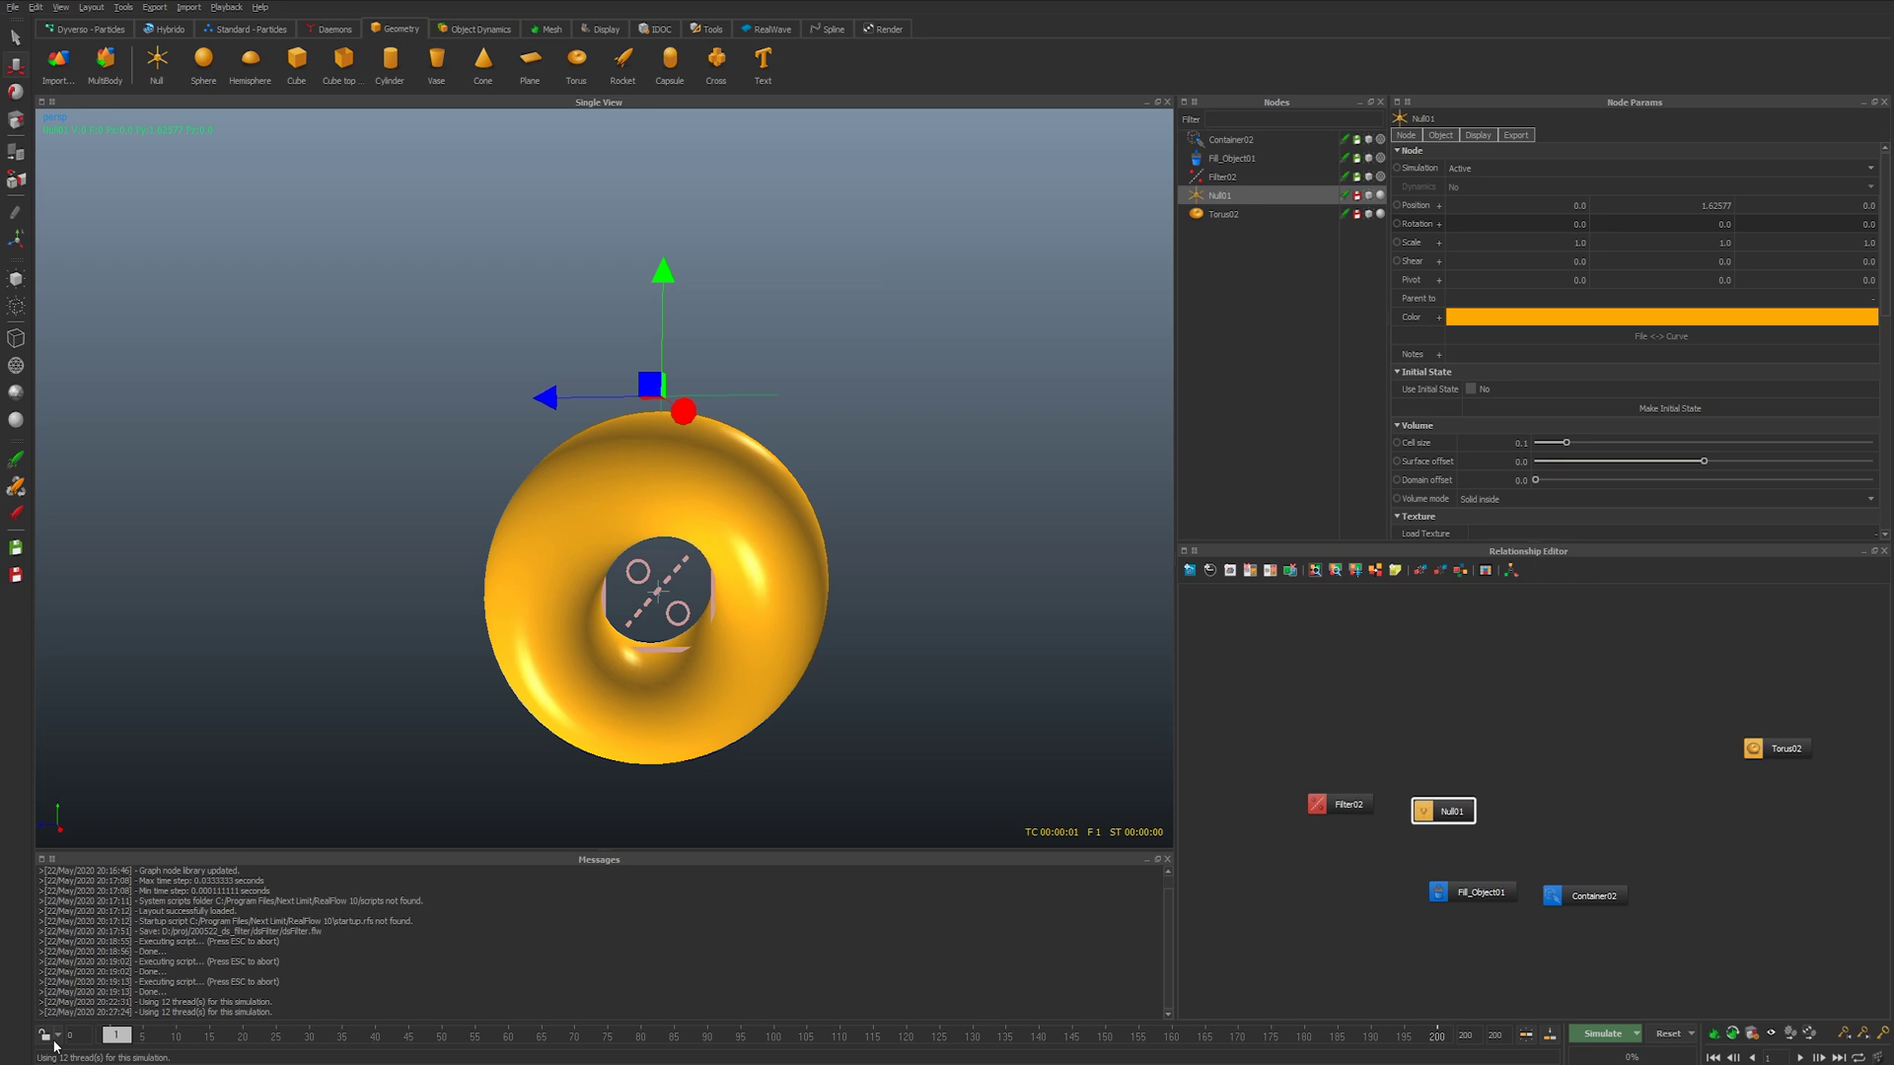
pyautogui.click(113, 1039)
pyautogui.press('s')
pyautogui.moveTo(193, 1041); pyautogui.dragTo(774, 1045)
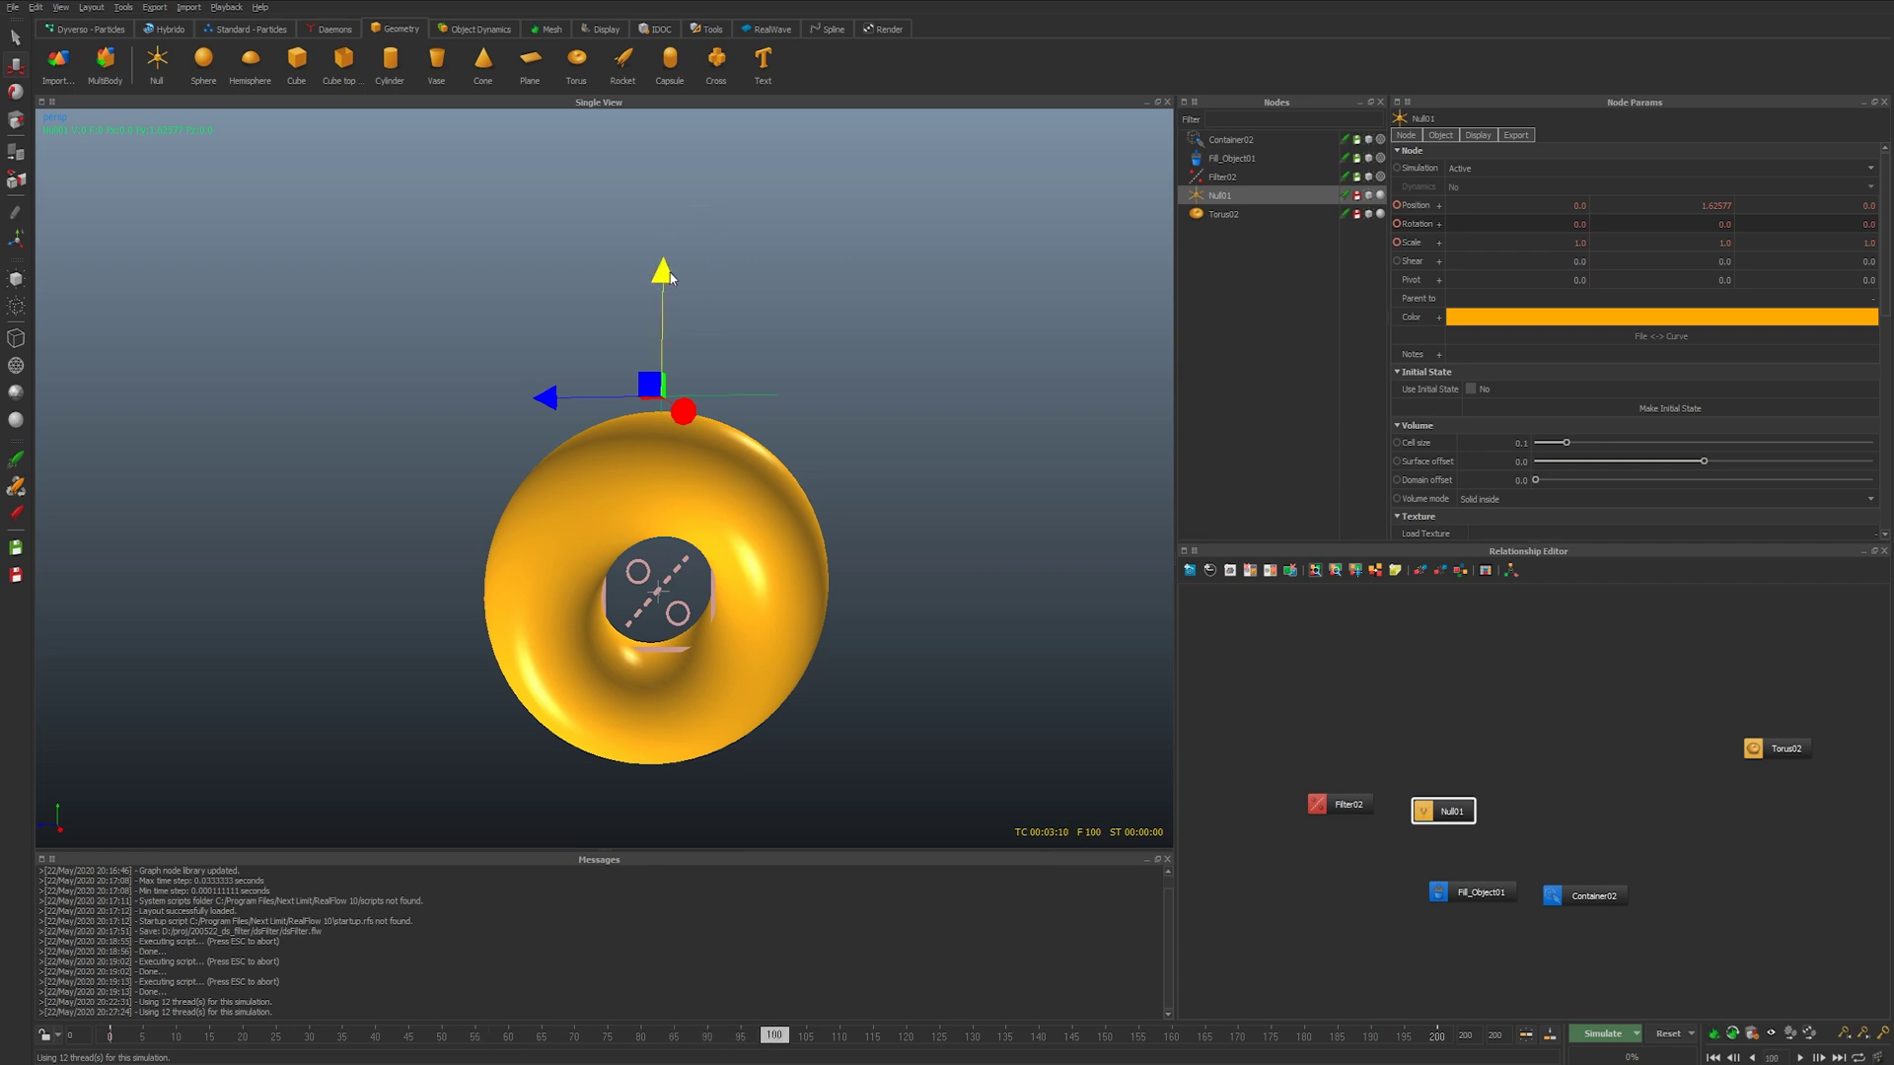
pyautogui.moveTo(663, 274); pyautogui.dragTo(660, 593)
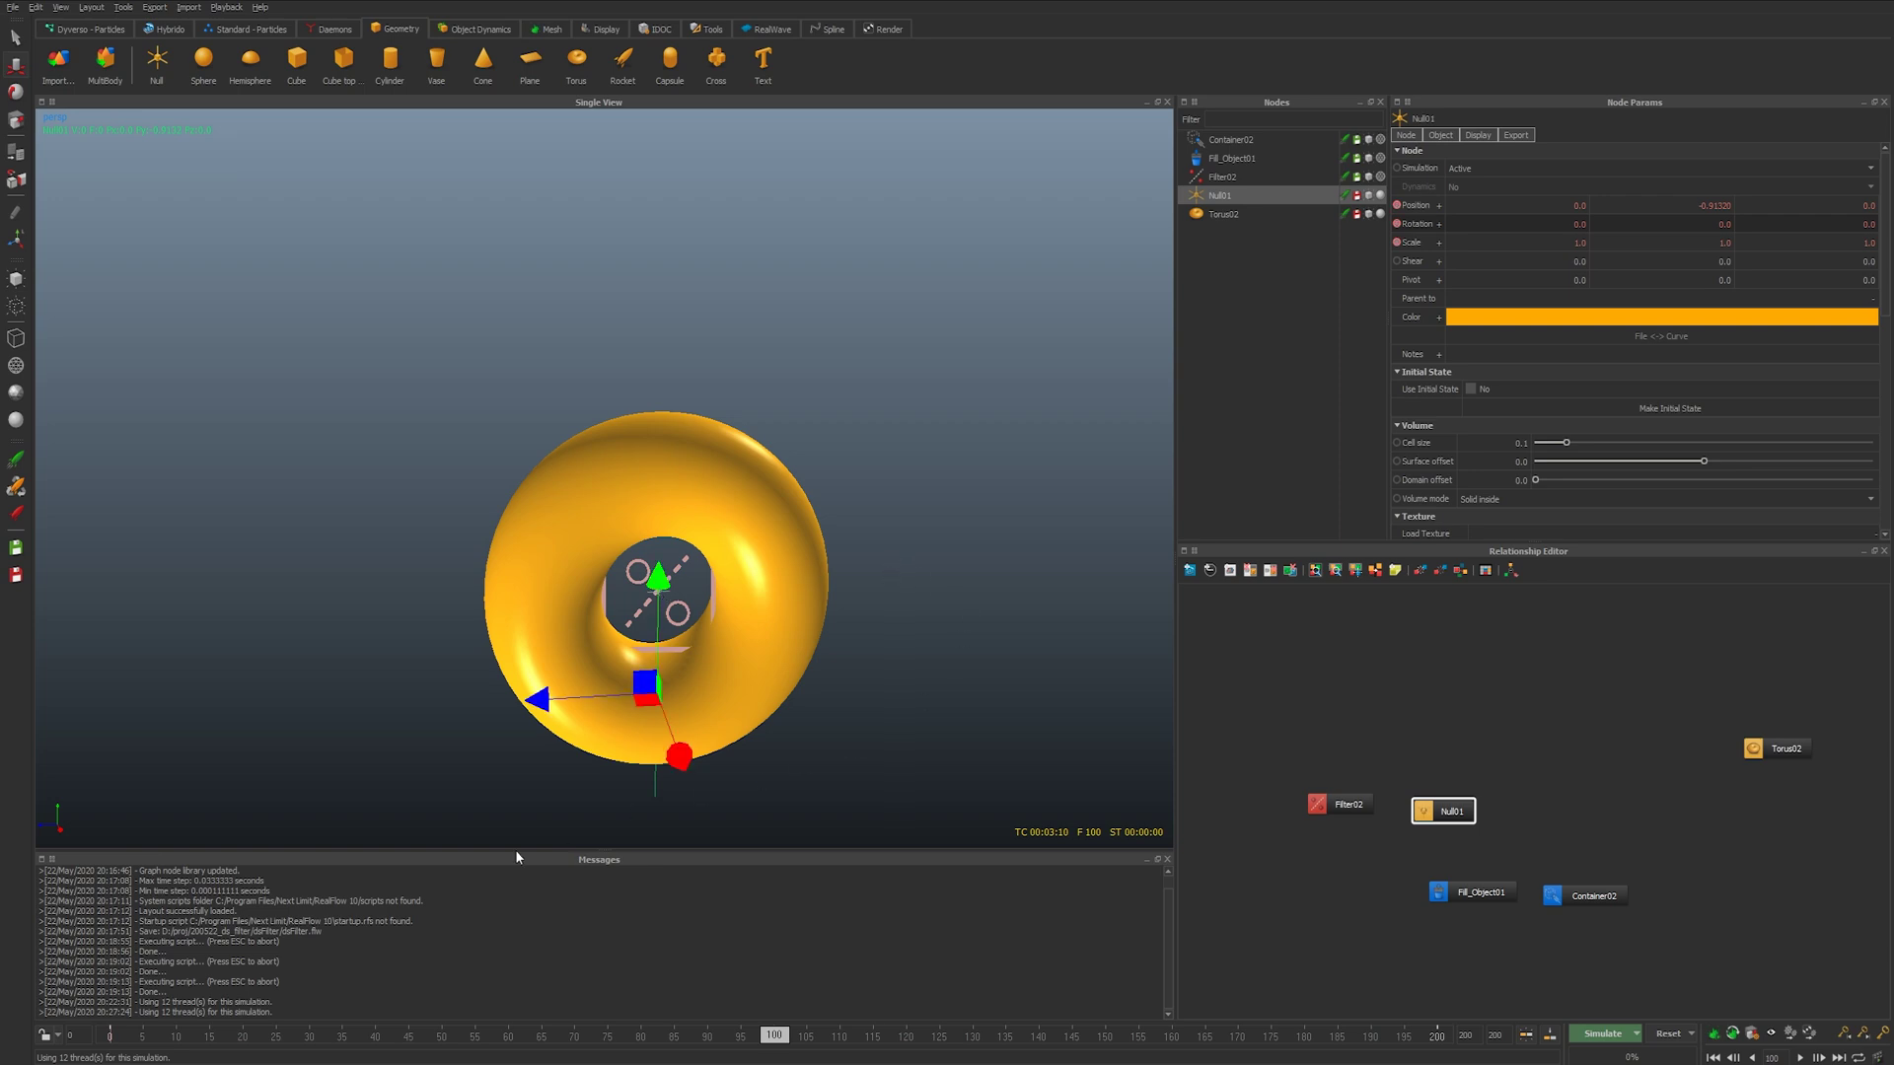
# - Scrub through the animation to check the null's movement against the filter's Value, and return to frame 0
pyautogui.moveTo(115, 1038); pyautogui.dragTo(282, 1025)
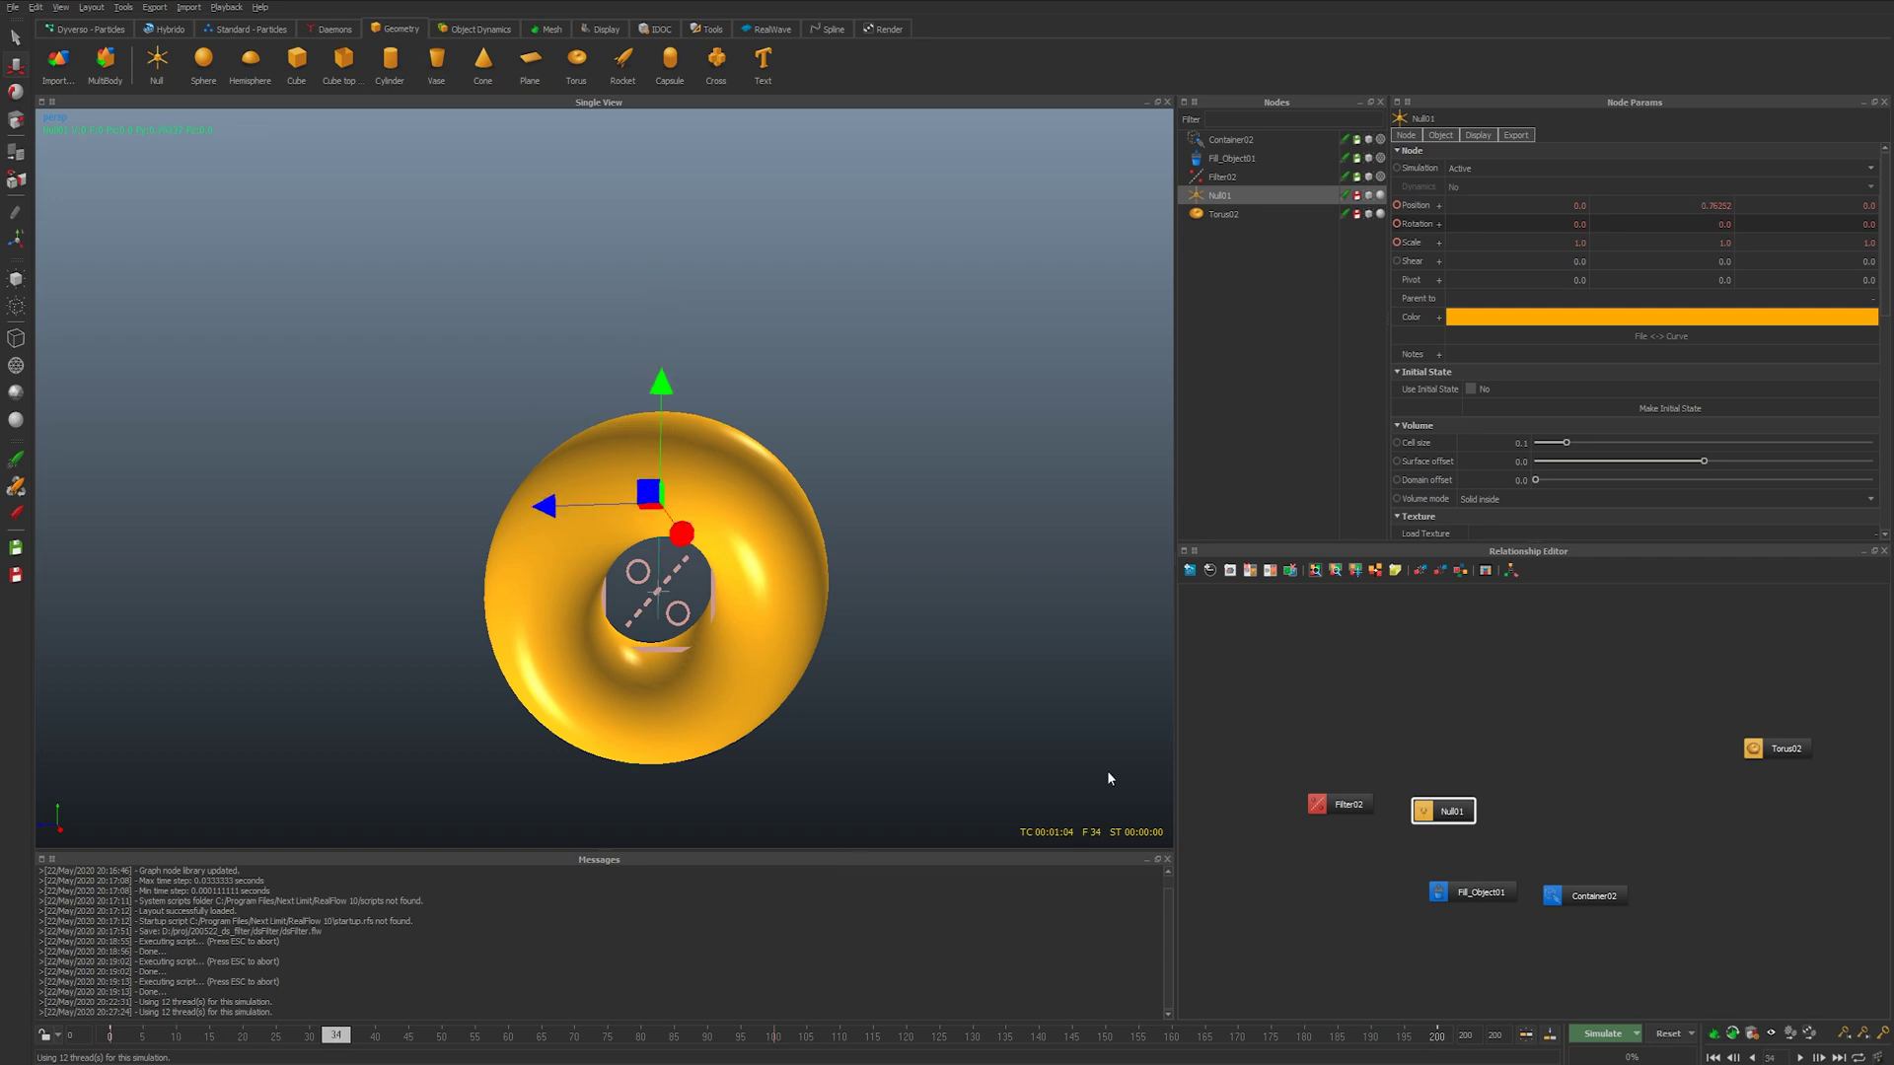
pyautogui.click(1314, 807)
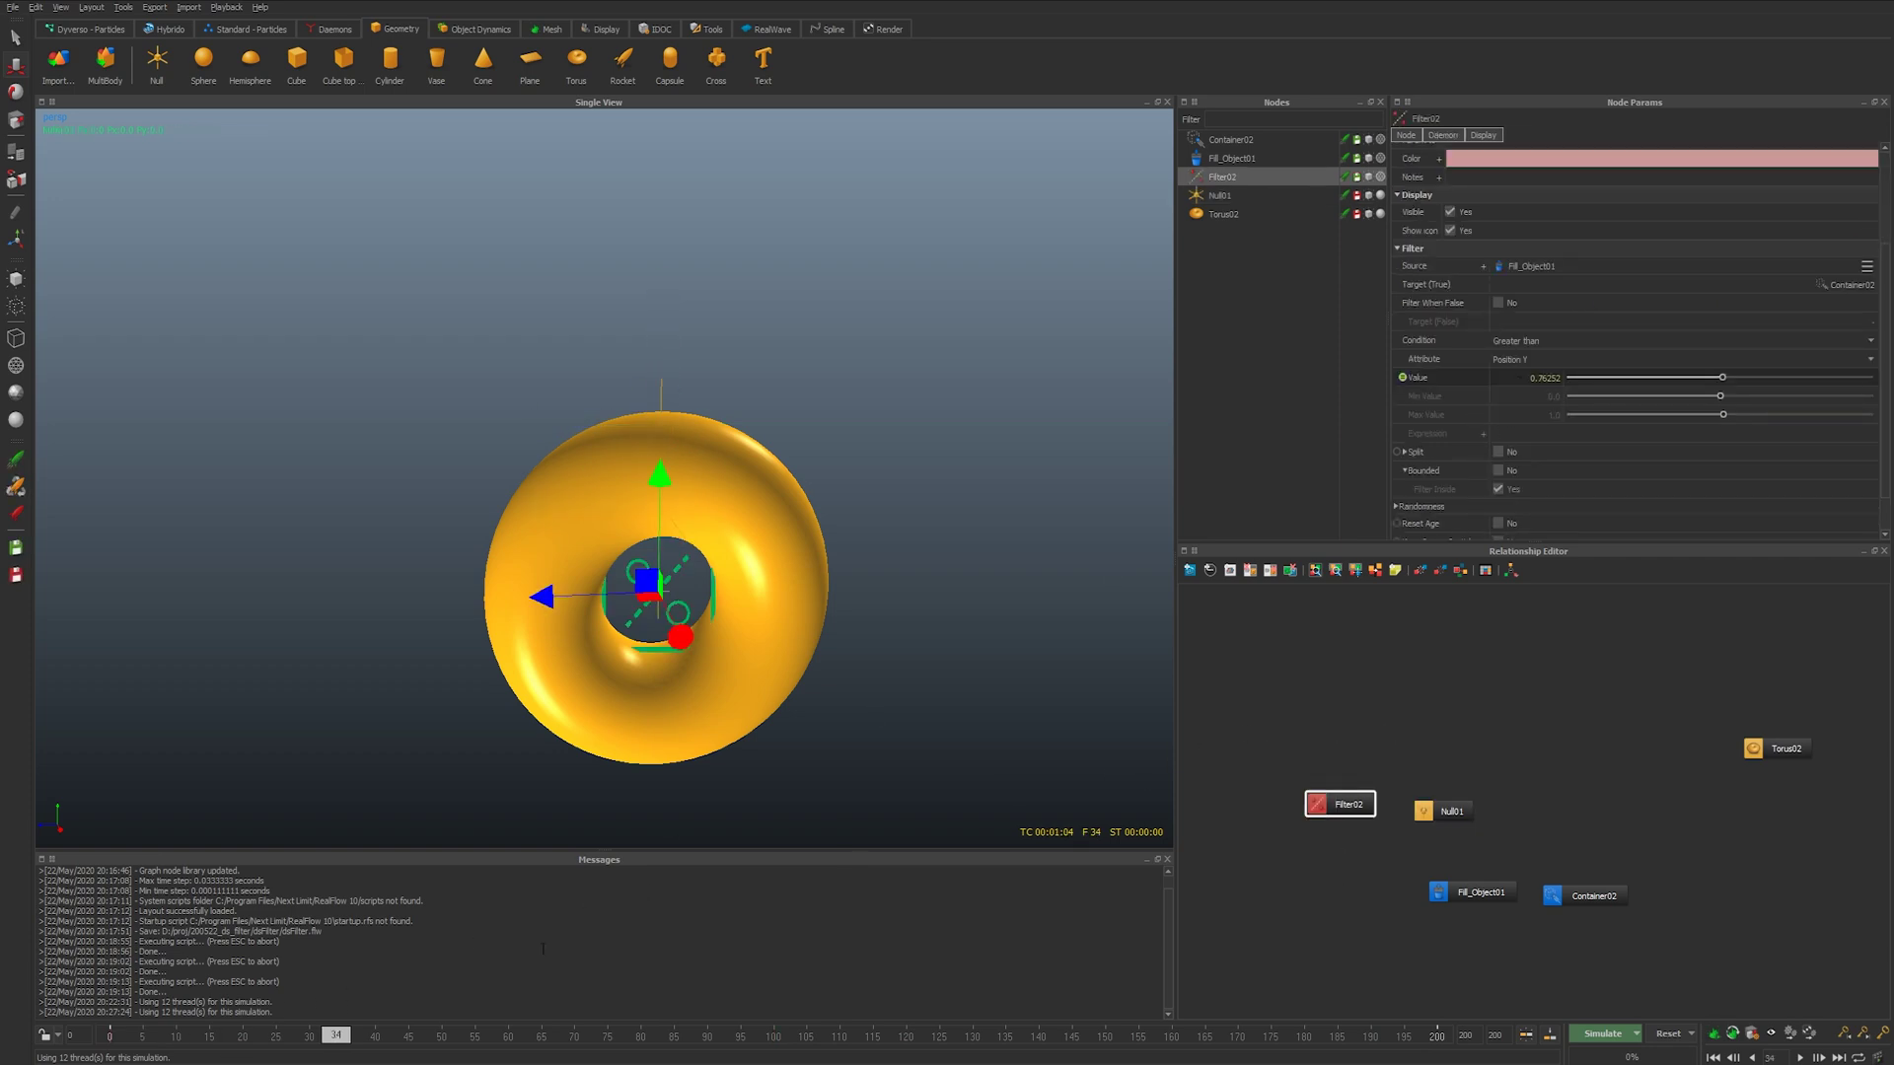
pyautogui.moveTo(360, 1037); pyautogui.dragTo(513, 1036)
pyautogui.moveTo(514, 1035); pyautogui.dragTo(111, 1036)
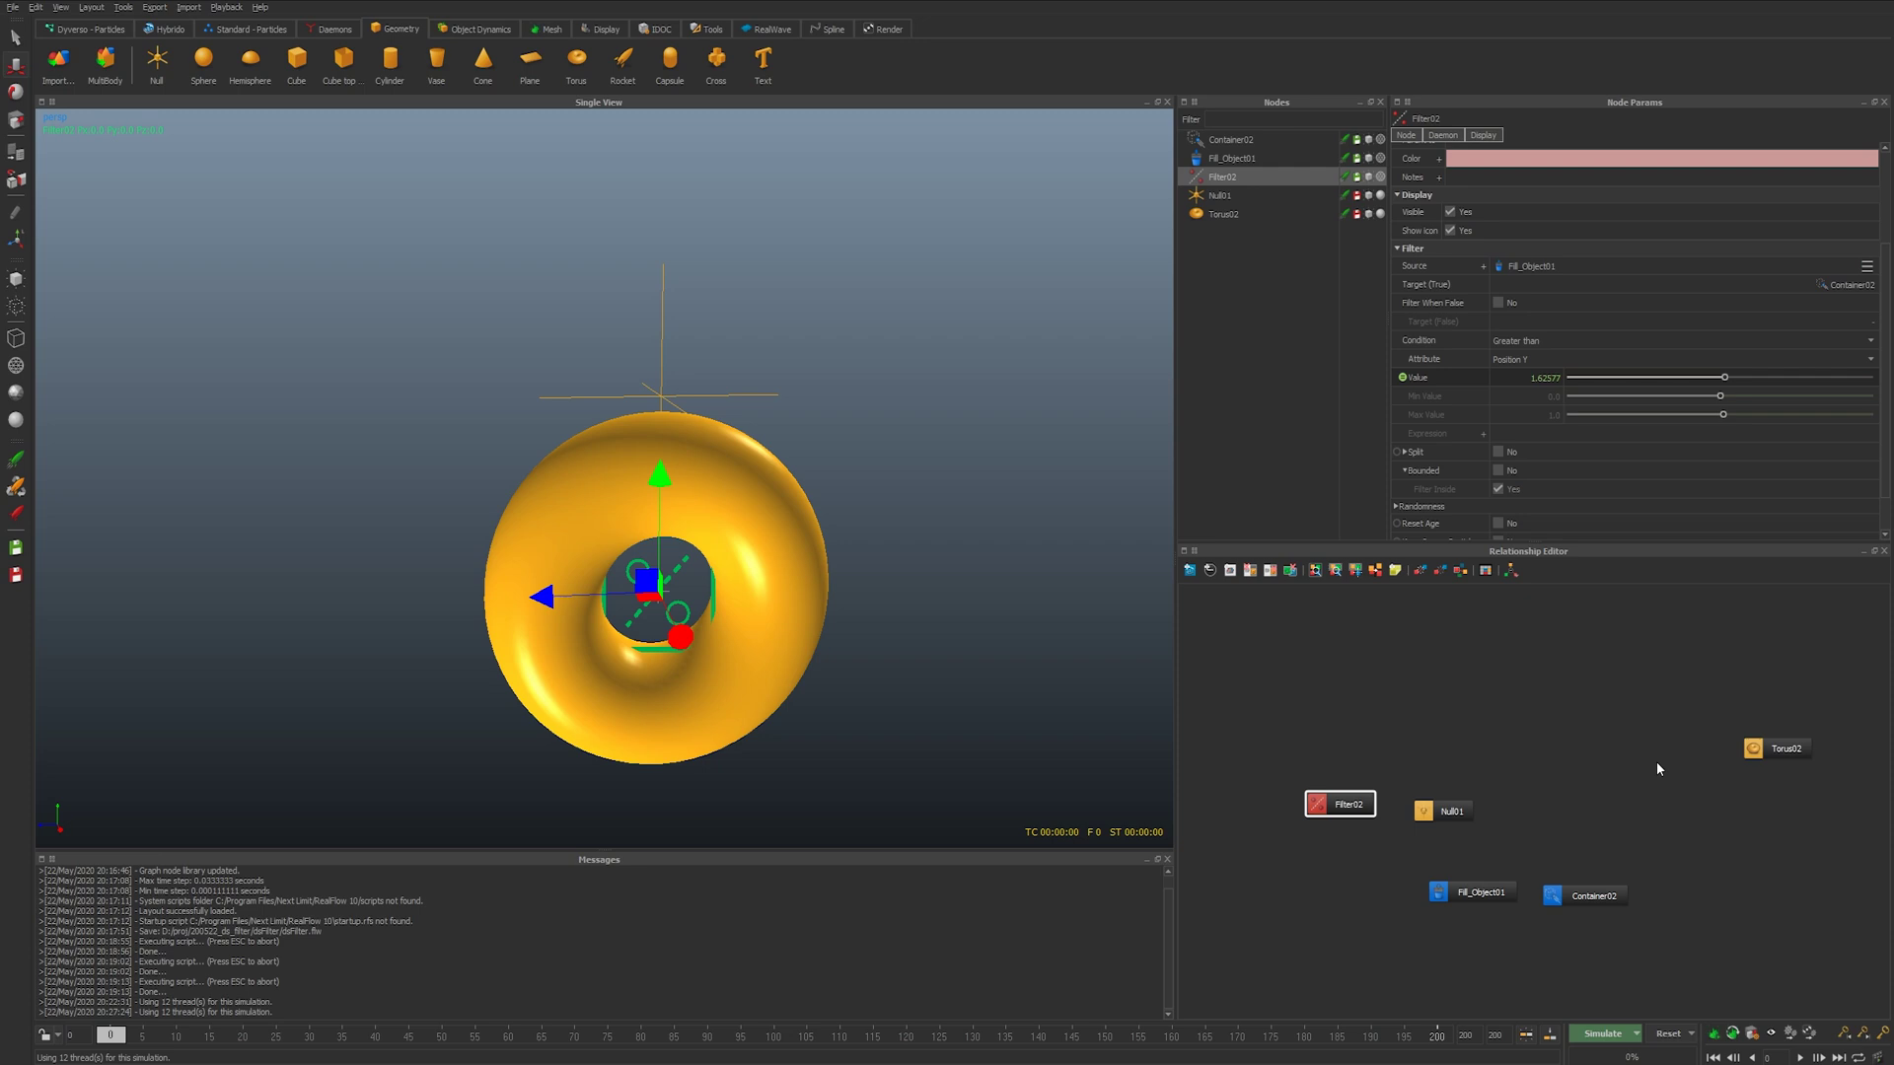
# - Hide the torus, then realign the Fill_Object01 and Container02 nodes and link the fill emitter to the container
pyautogui.click(1774, 752)
pyautogui.press('h')
pyautogui.click(1489, 886)
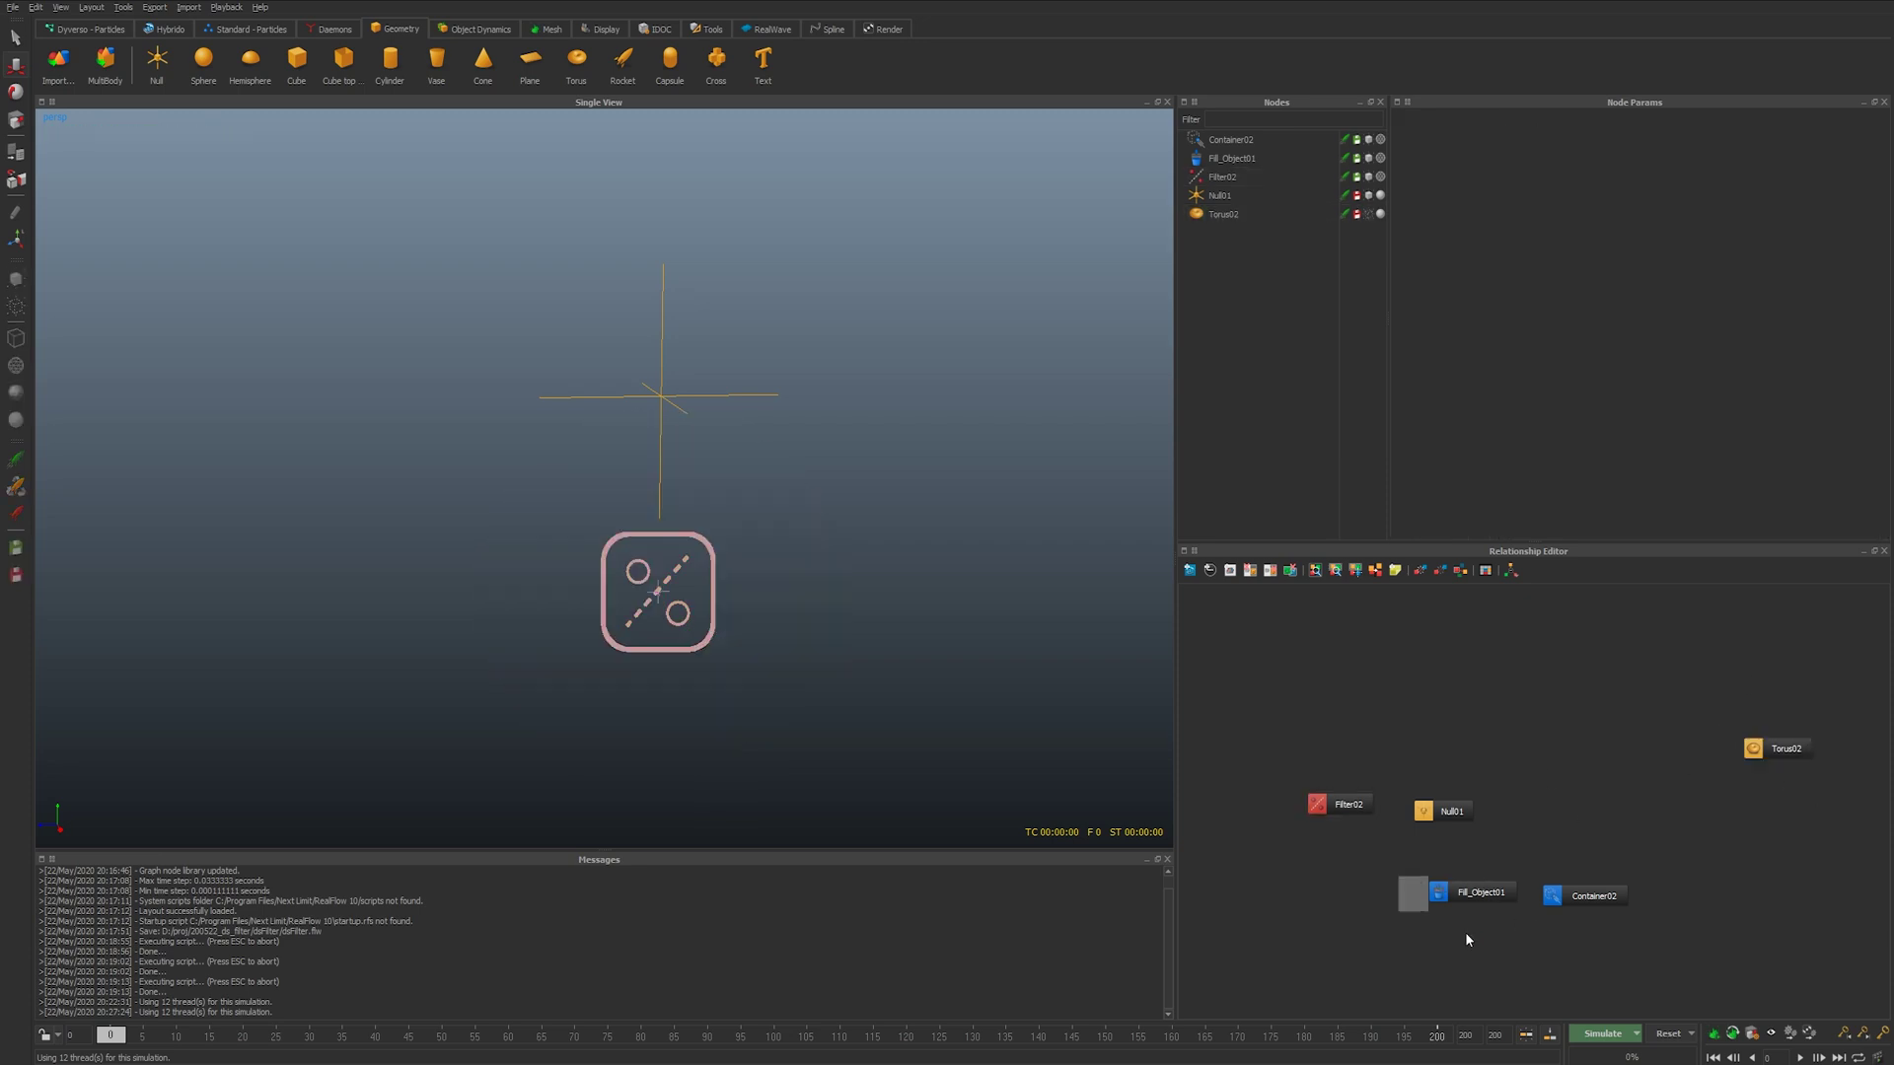
pyautogui.moveTo(1475, 888); pyautogui.dragTo(1308, 898)
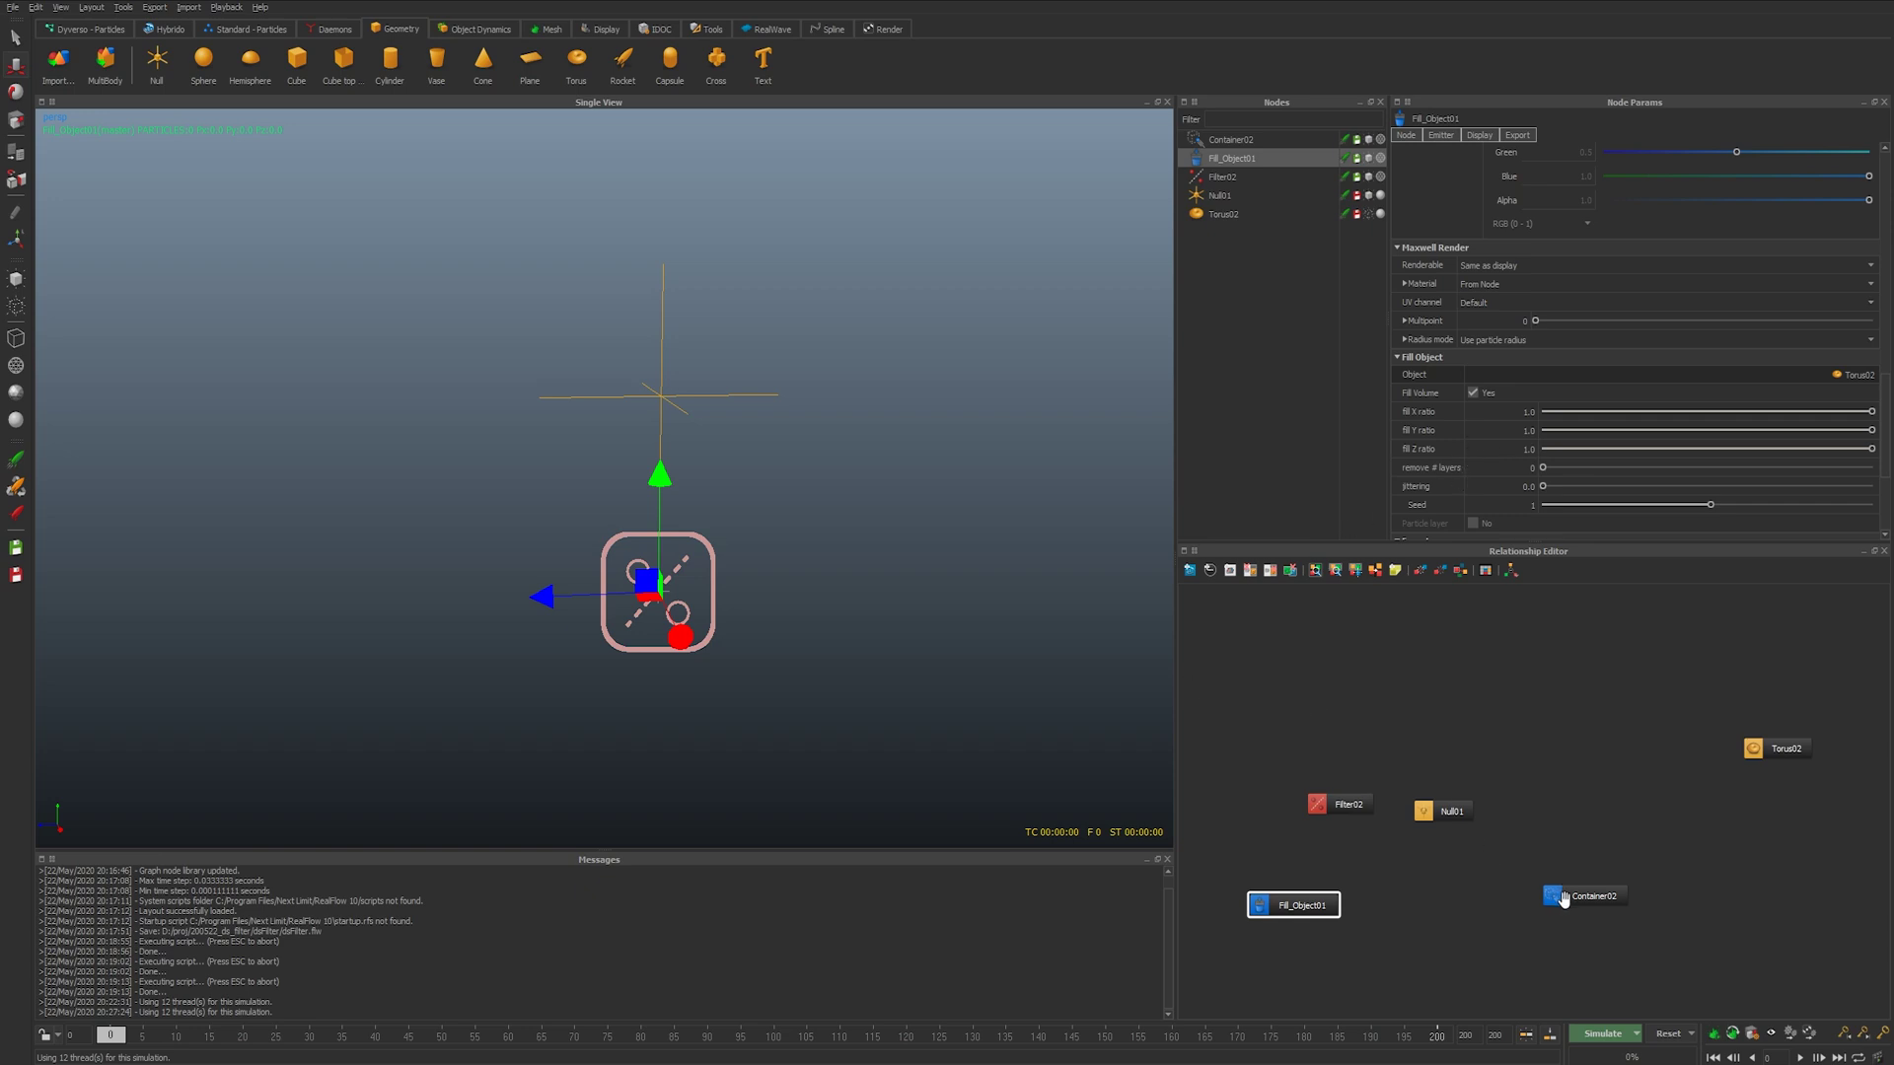
pyautogui.moveTo(1564, 893); pyautogui.dragTo(1457, 902)
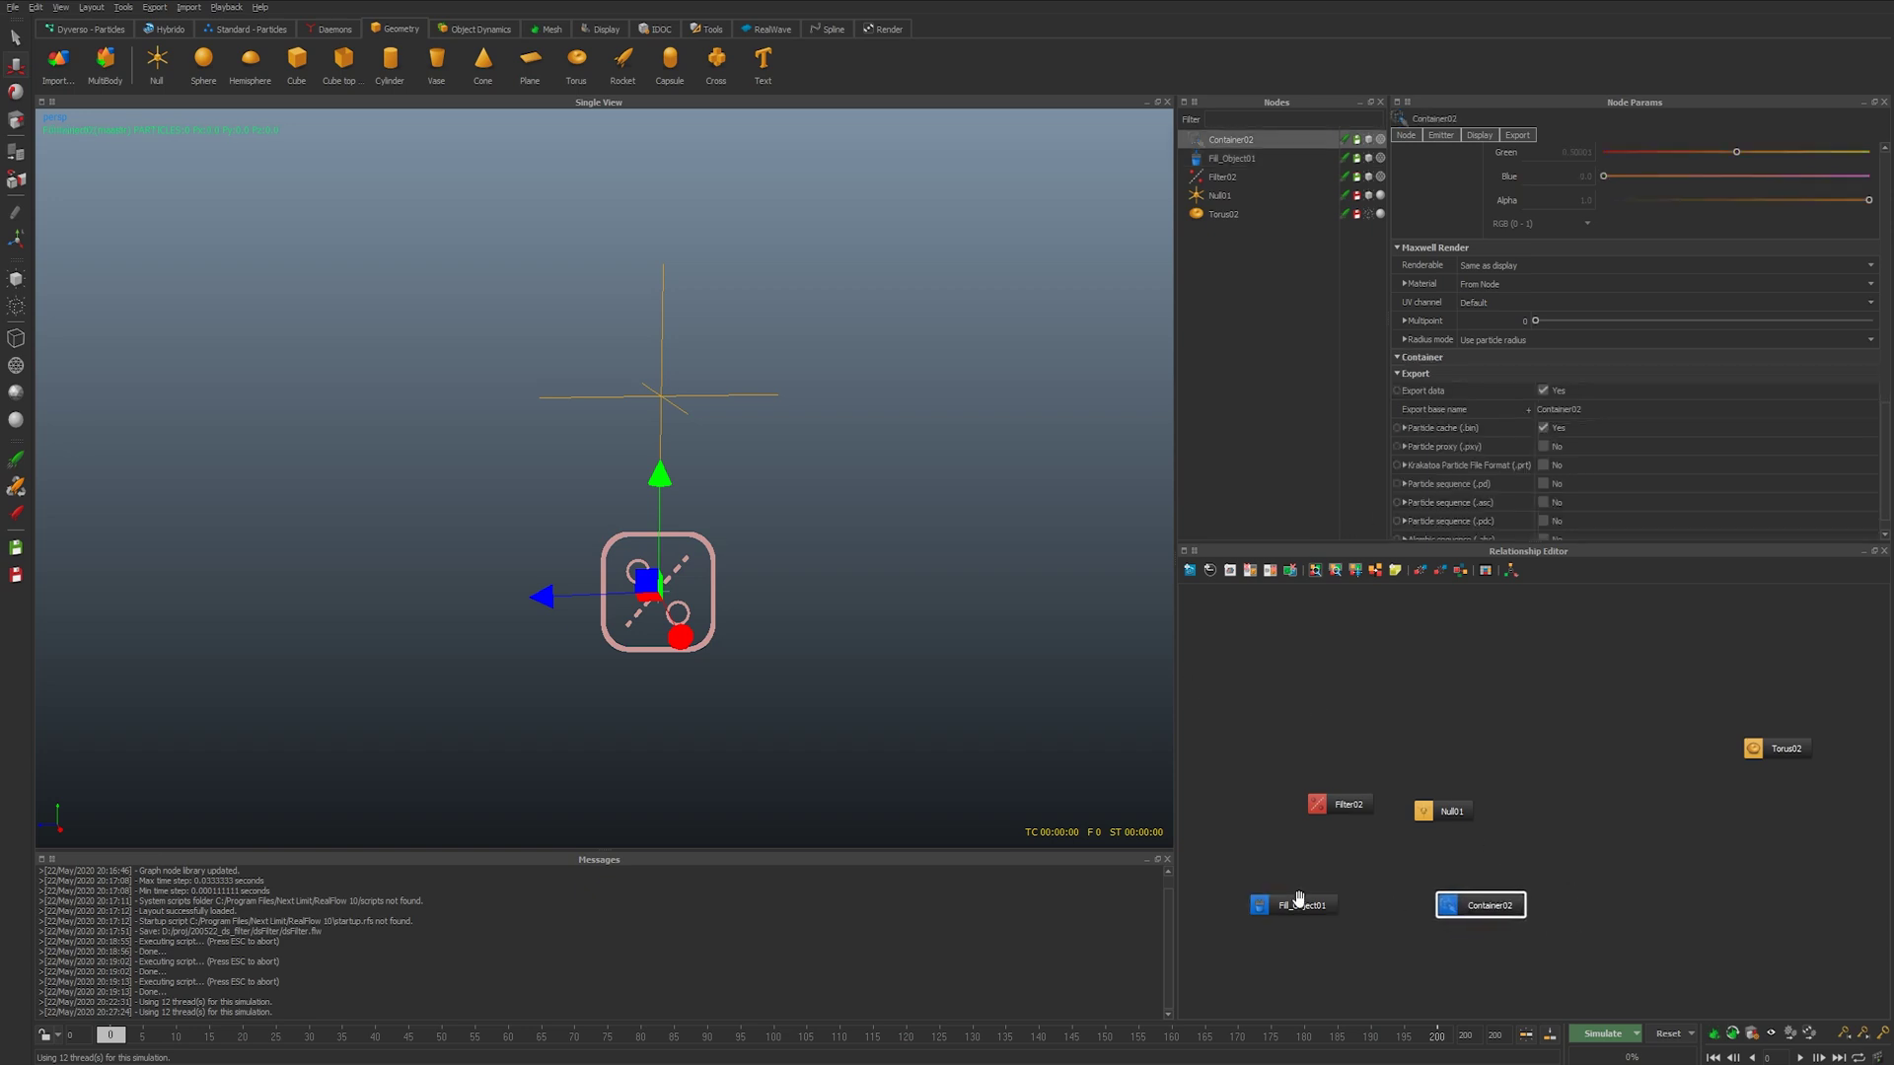
pyautogui.moveTo(1297, 899); pyautogui.dragTo(1484, 905)
pyautogui.rightClick(1621, 892)
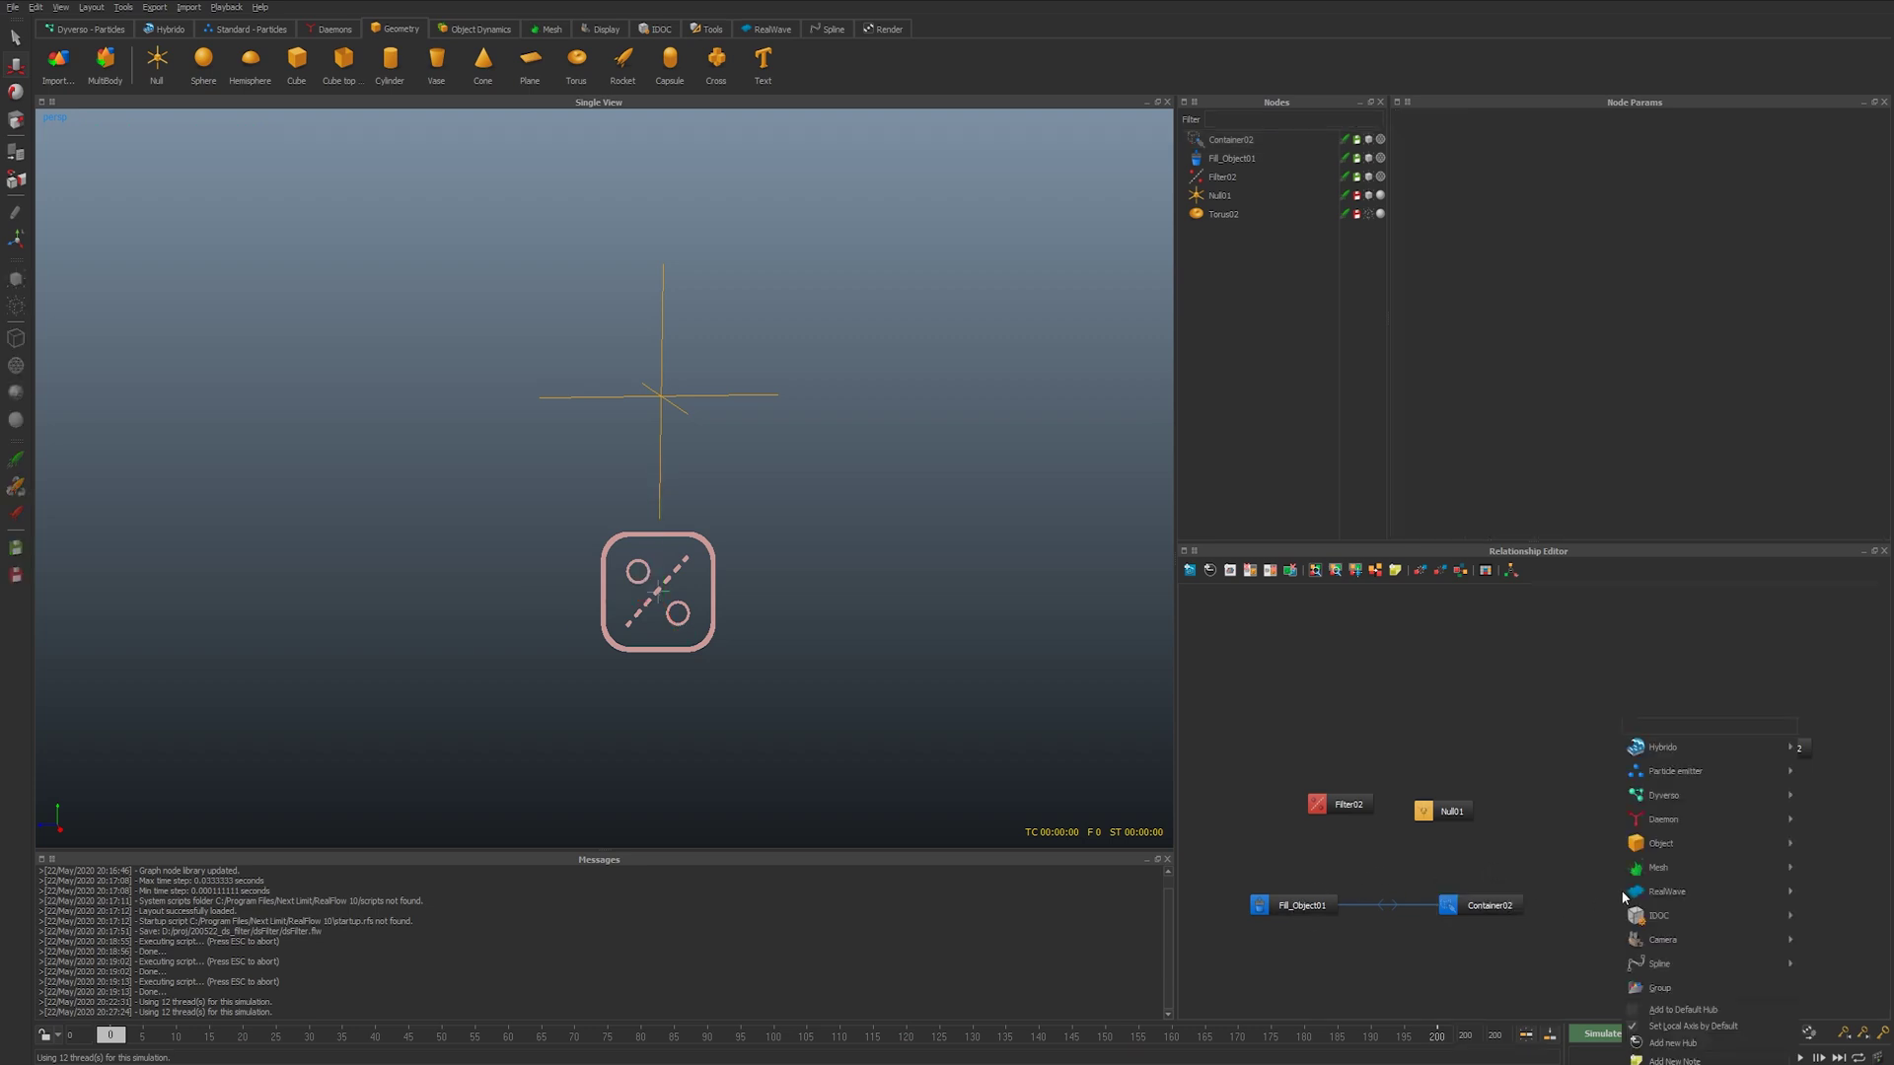
pyautogui.write('drag')
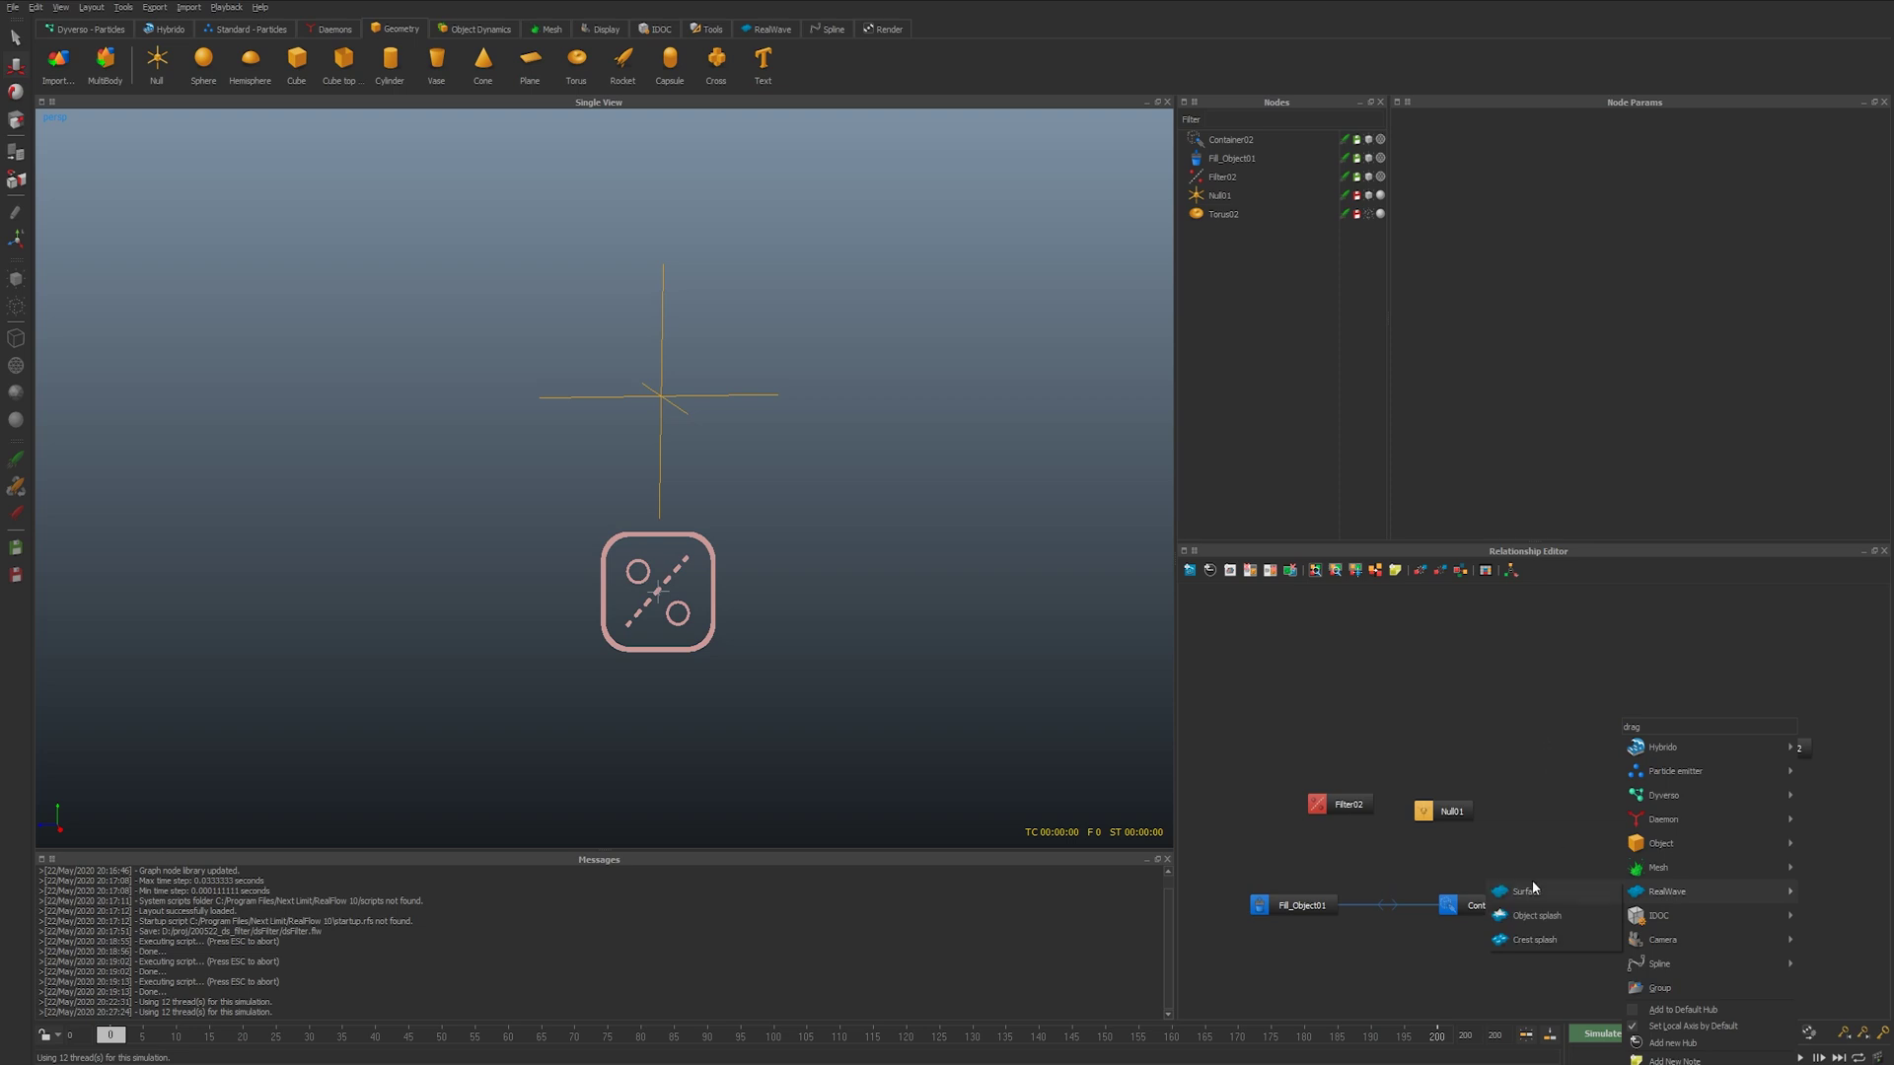
pyautogui.click(1556, 828)
# - Add a Drag Force daemon to the relationship graph and link it to Container02
pyautogui.rightClick(1641, 859)
pyautogui.write('drag')
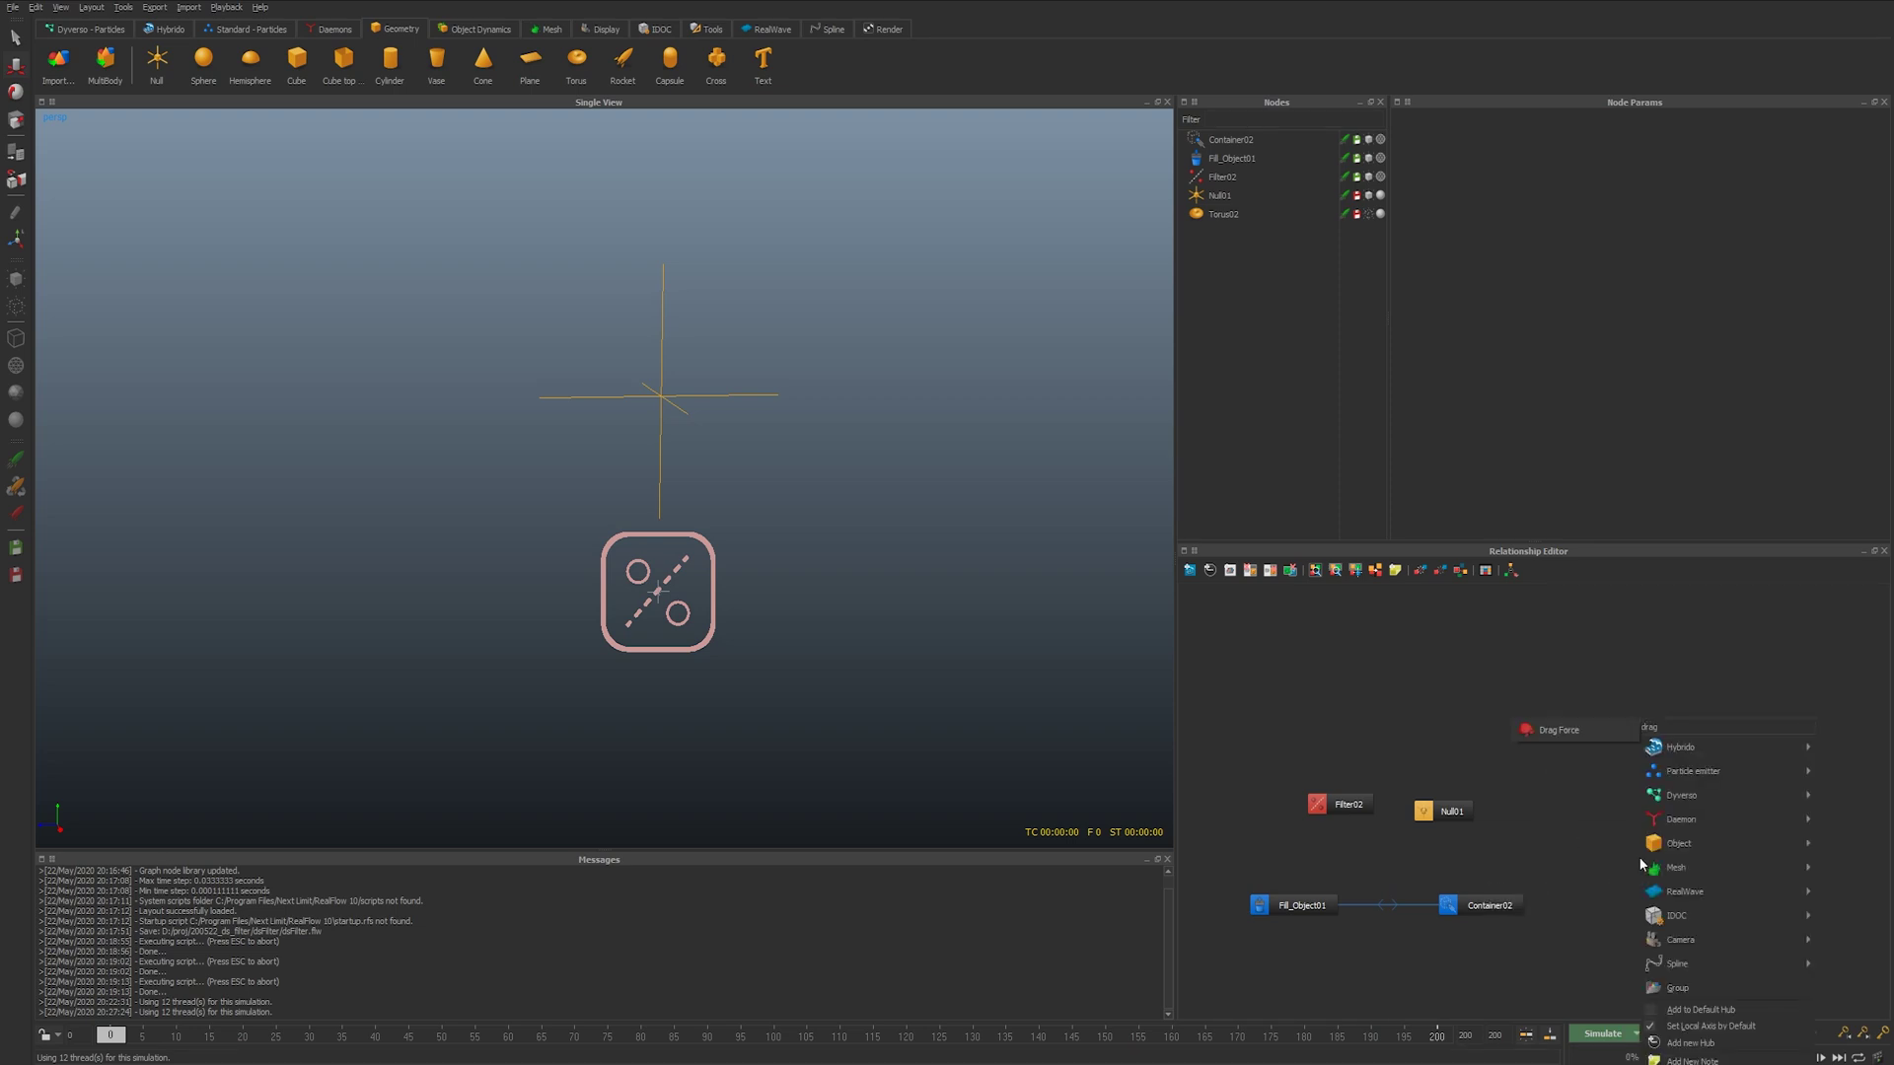
pyautogui.click(1558, 730)
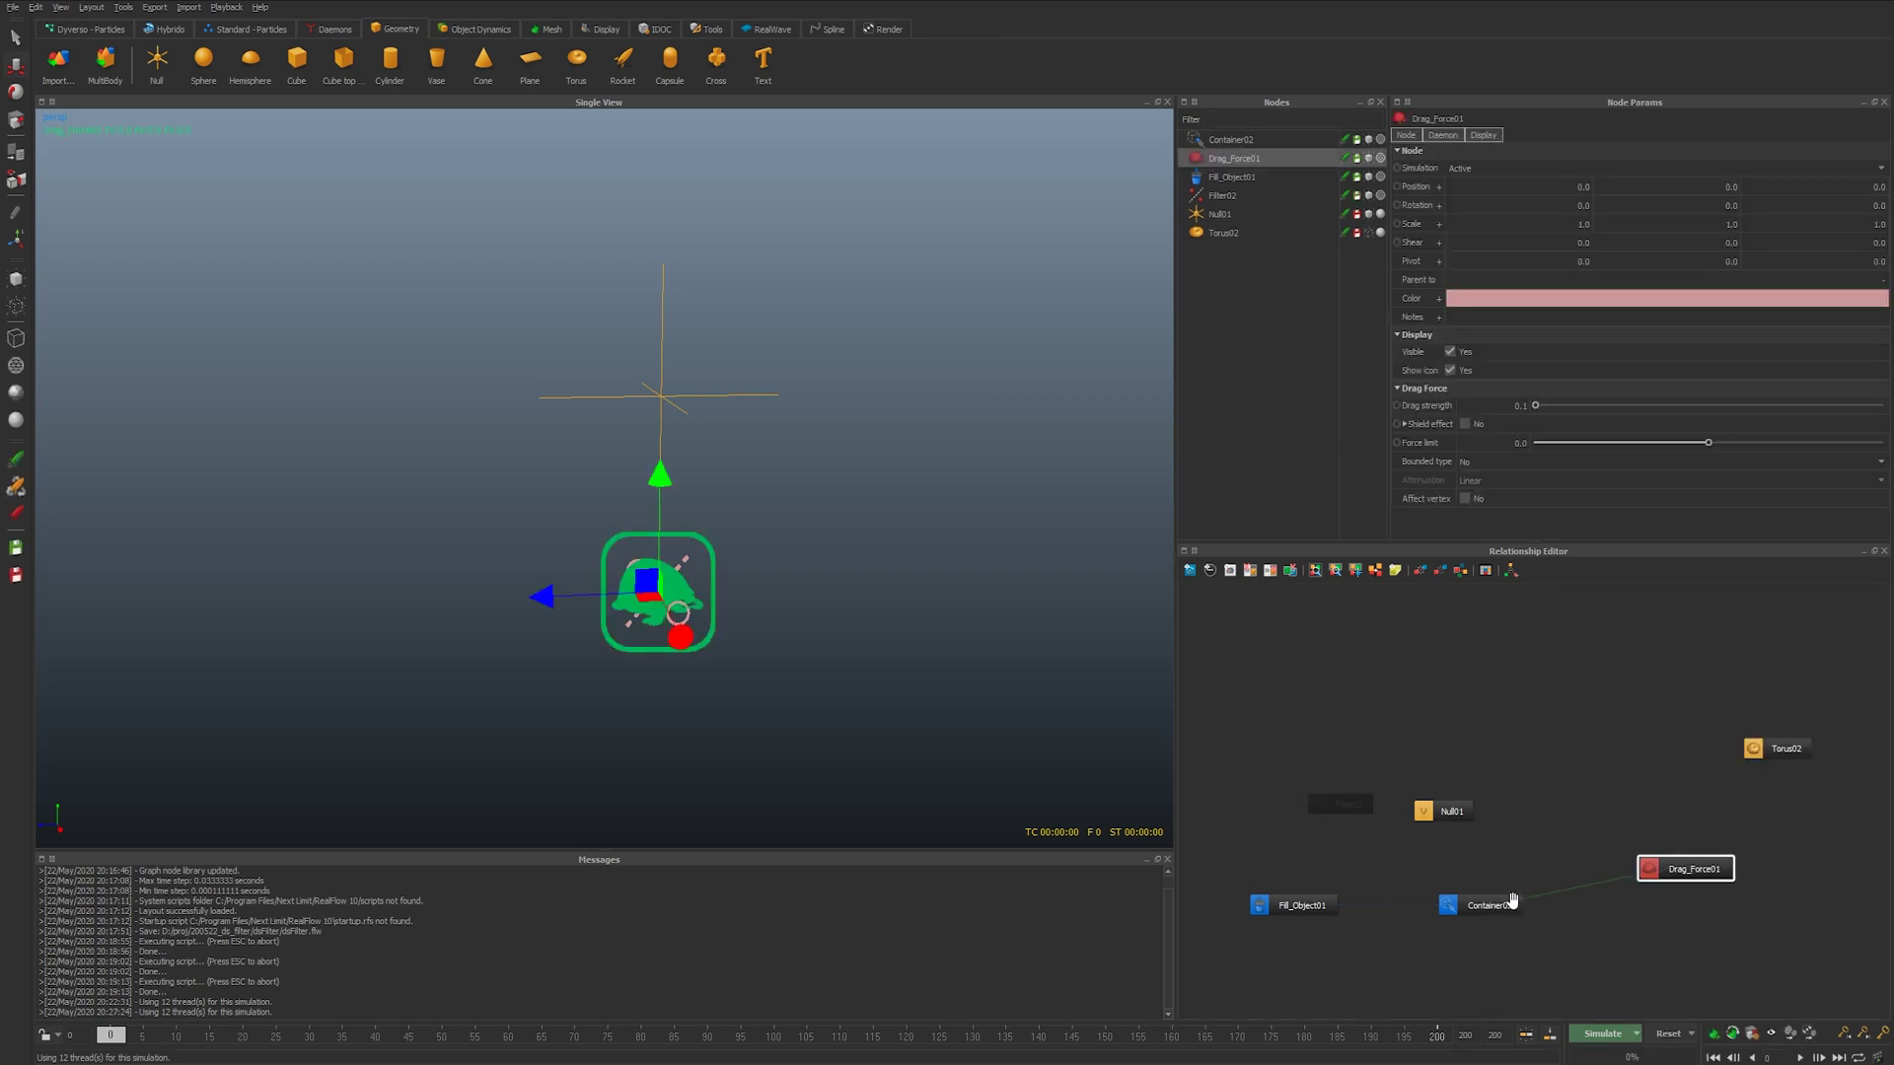
# - Add a Gravity daemon below the Drag Force node and link it to Container02
pyautogui.click(1669, 939)
pyautogui.rightClick(1666, 939)
pyautogui.write('grav')
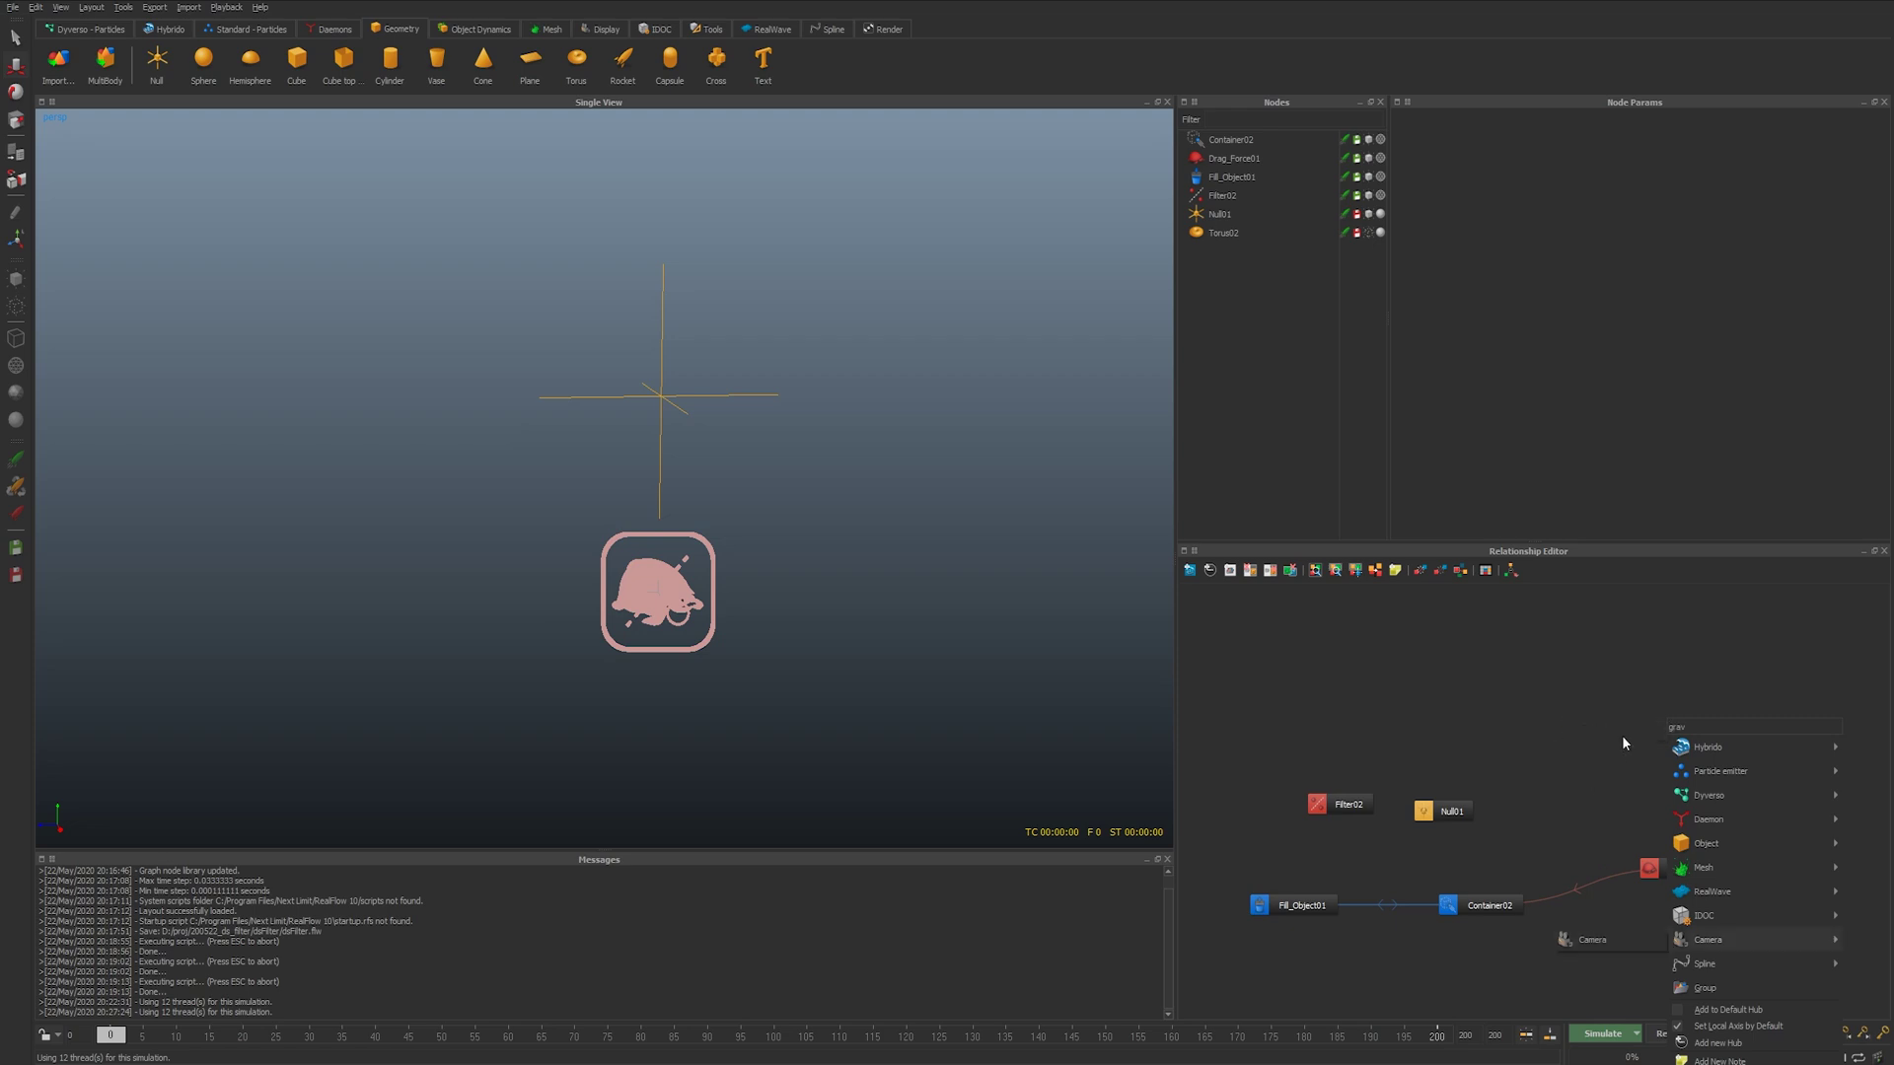
pyautogui.moveTo(1706, 819)
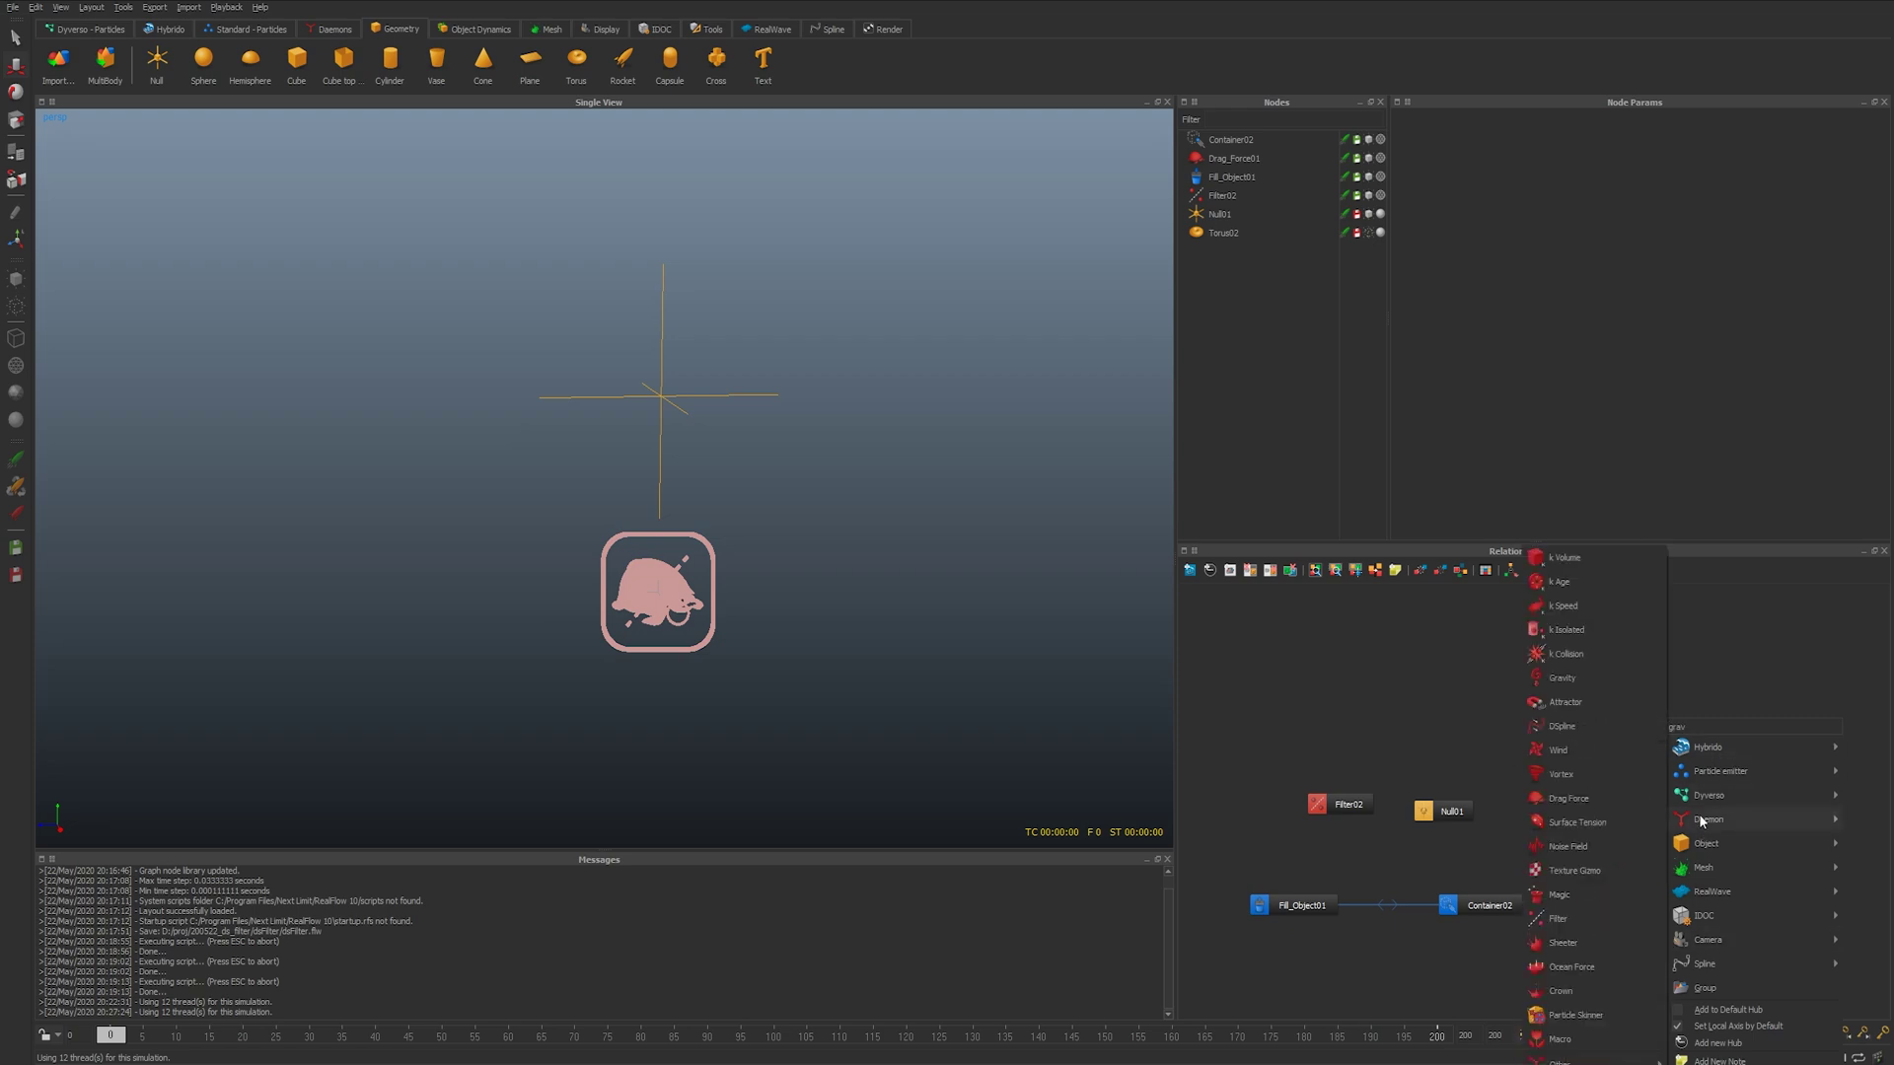
pyautogui.click(1562, 679)
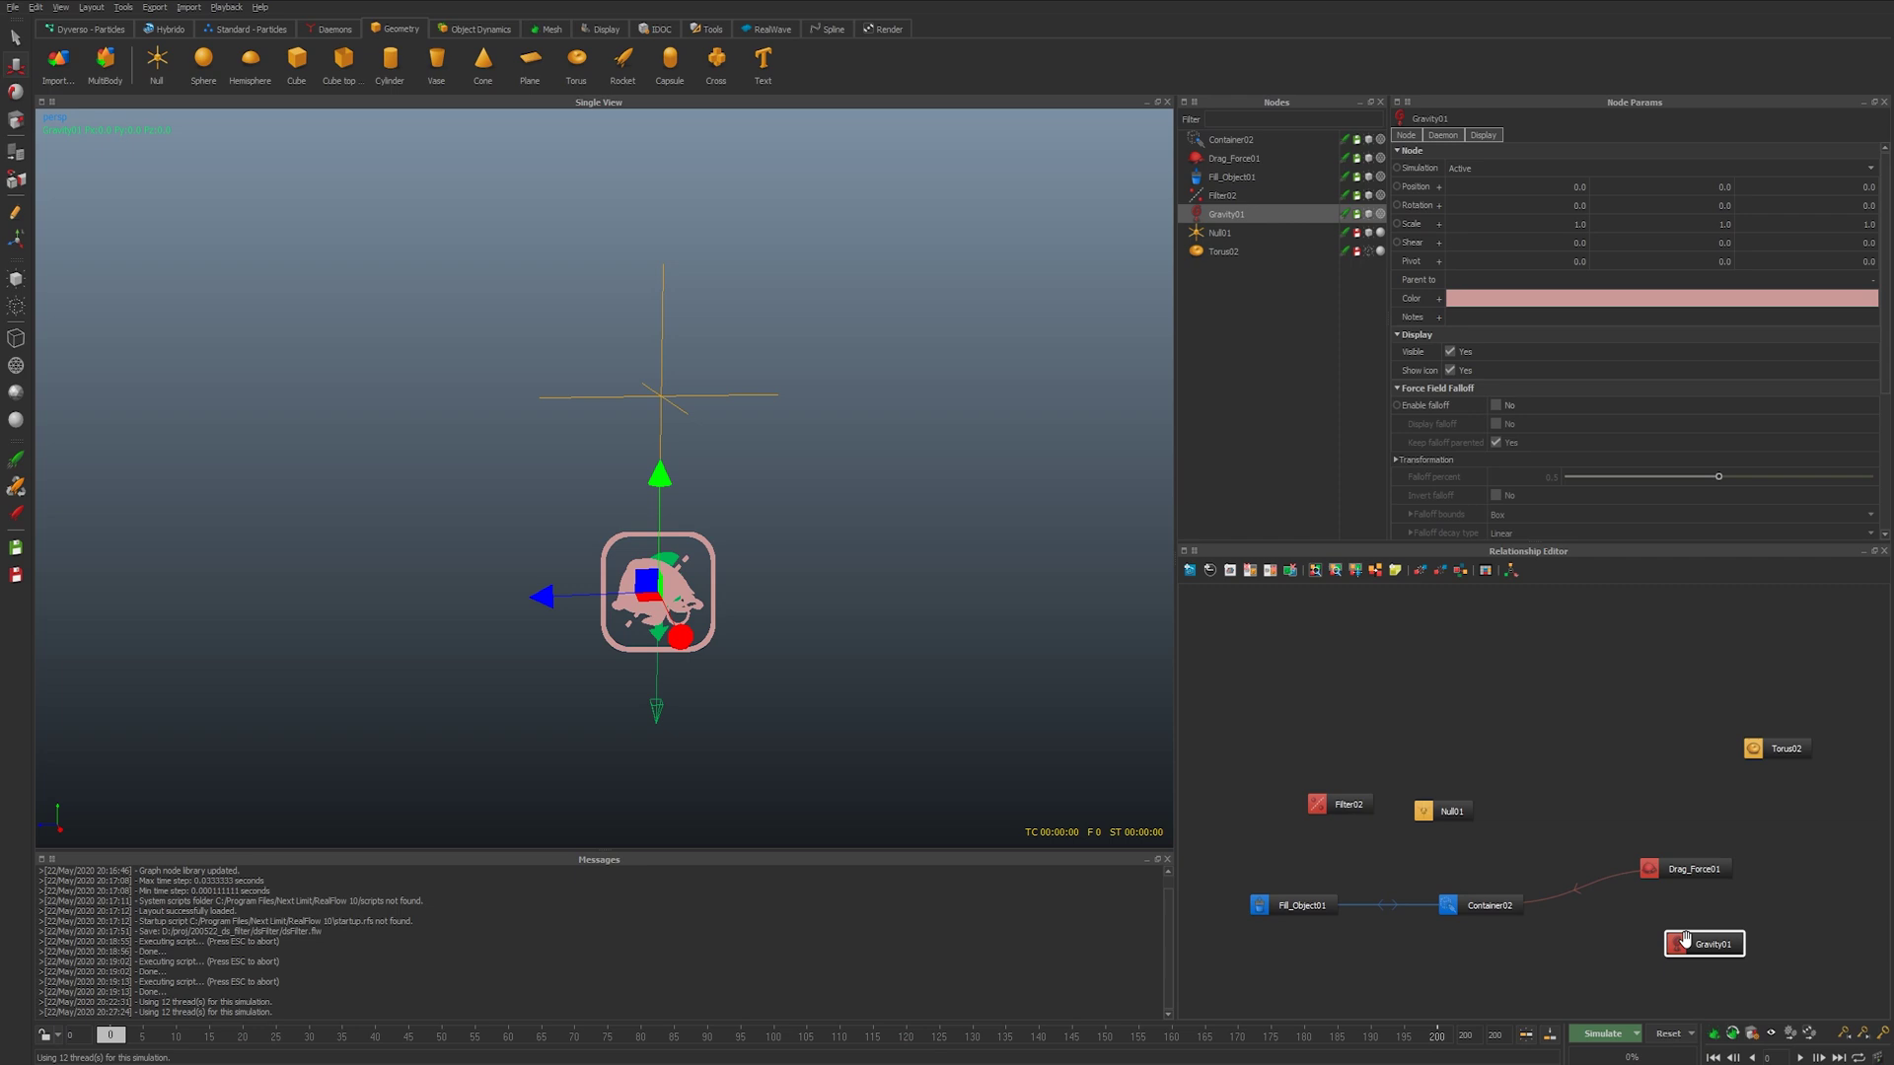
pyautogui.moveTo(1738, 939); pyautogui.dragTo(1728, 923)
# - Select the fill emitter and container nodes together and reset the scene
pyautogui.moveTo(1541, 872); pyautogui.dragTo(1321, 959)
pyautogui.hotkey('alt', 'r')
pyautogui.press('Return')
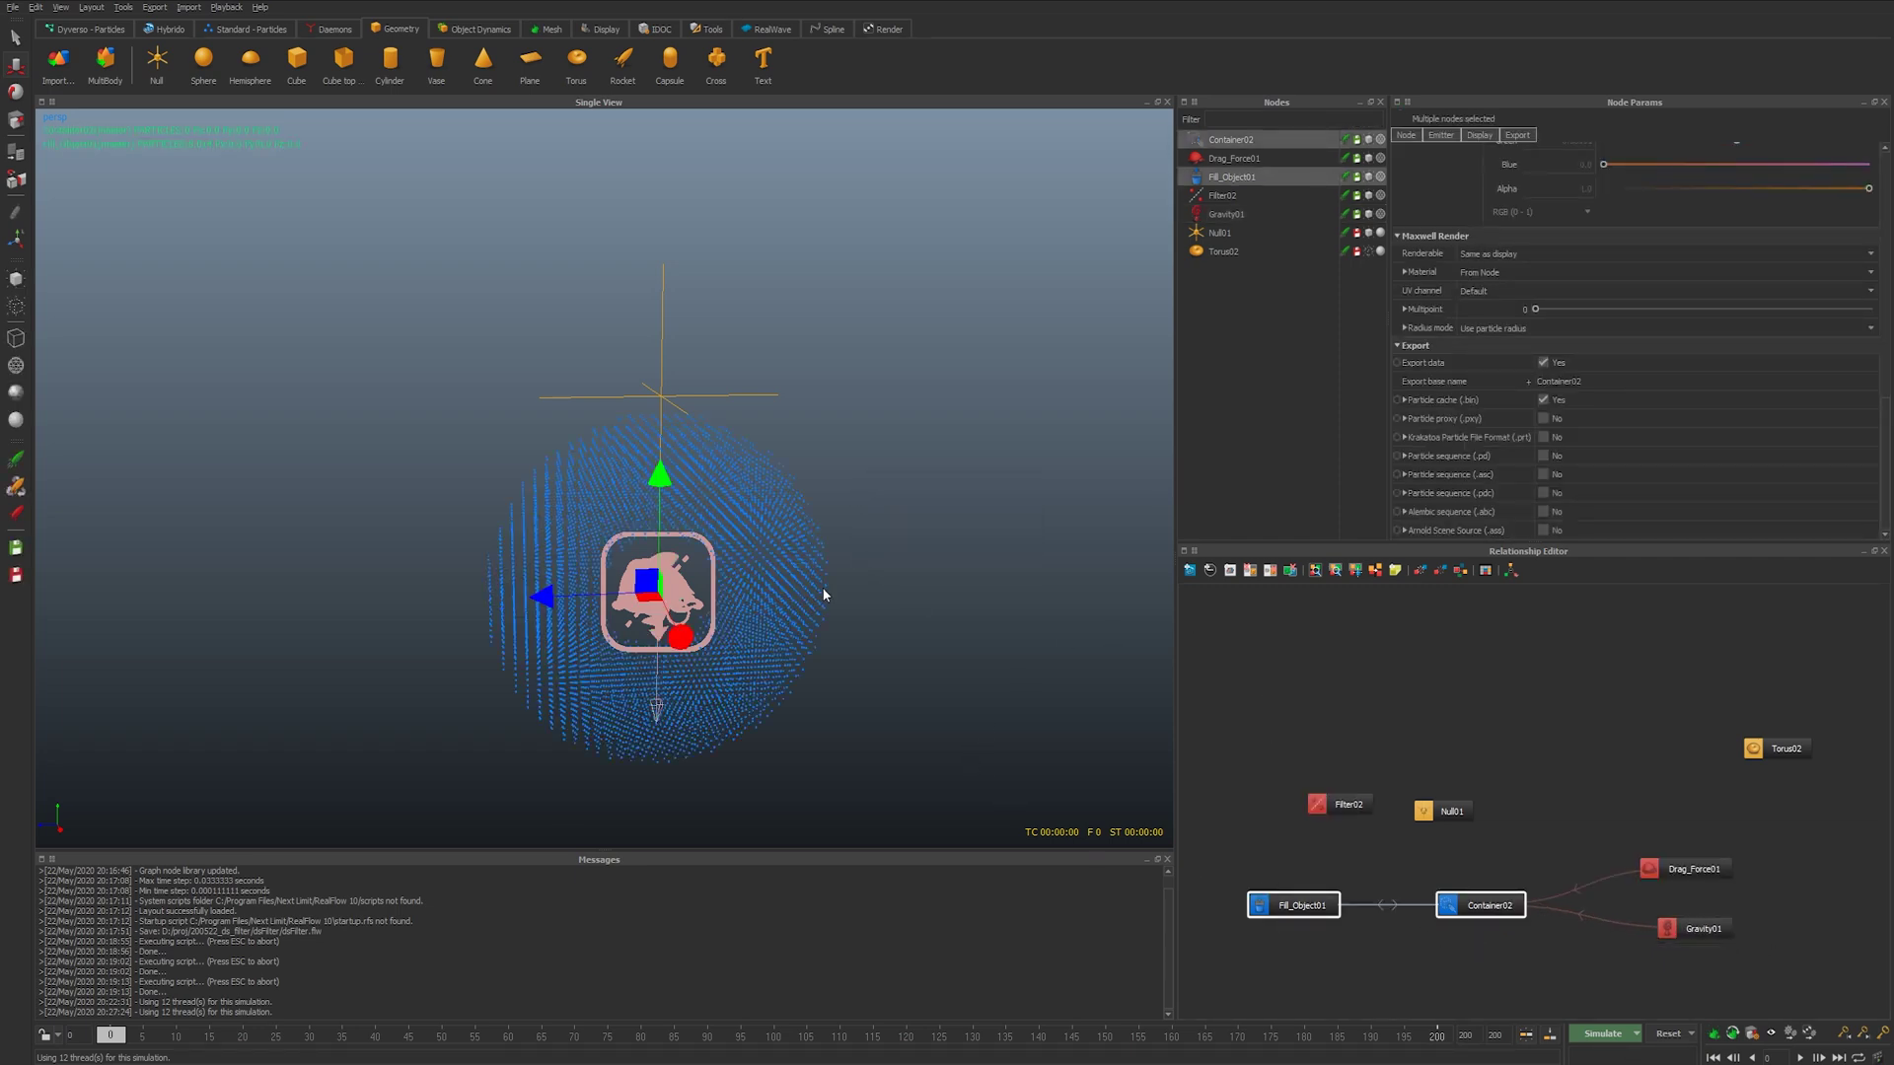
# - Set the particle resolution of Fill_Object01 to 10
pyautogui.click(1275, 906)
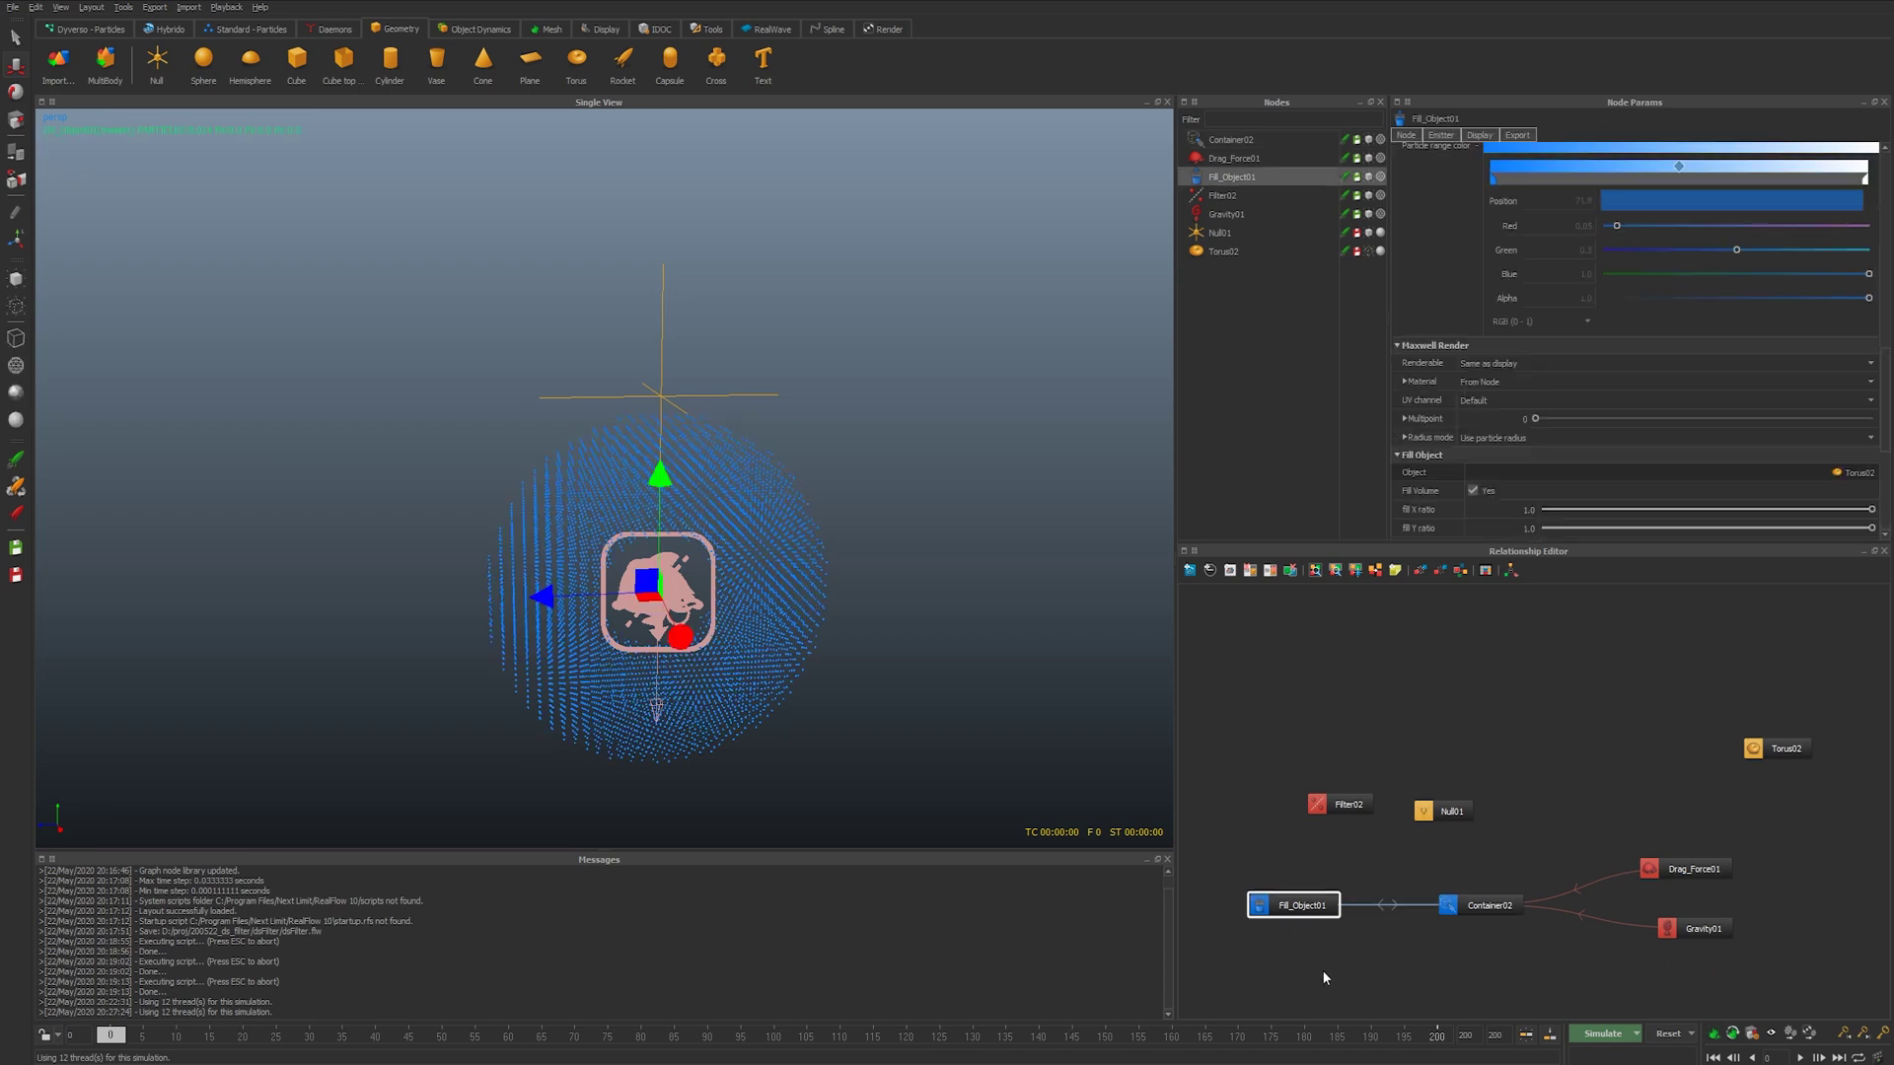
pyautogui.scroll(-5, 1466, 435)
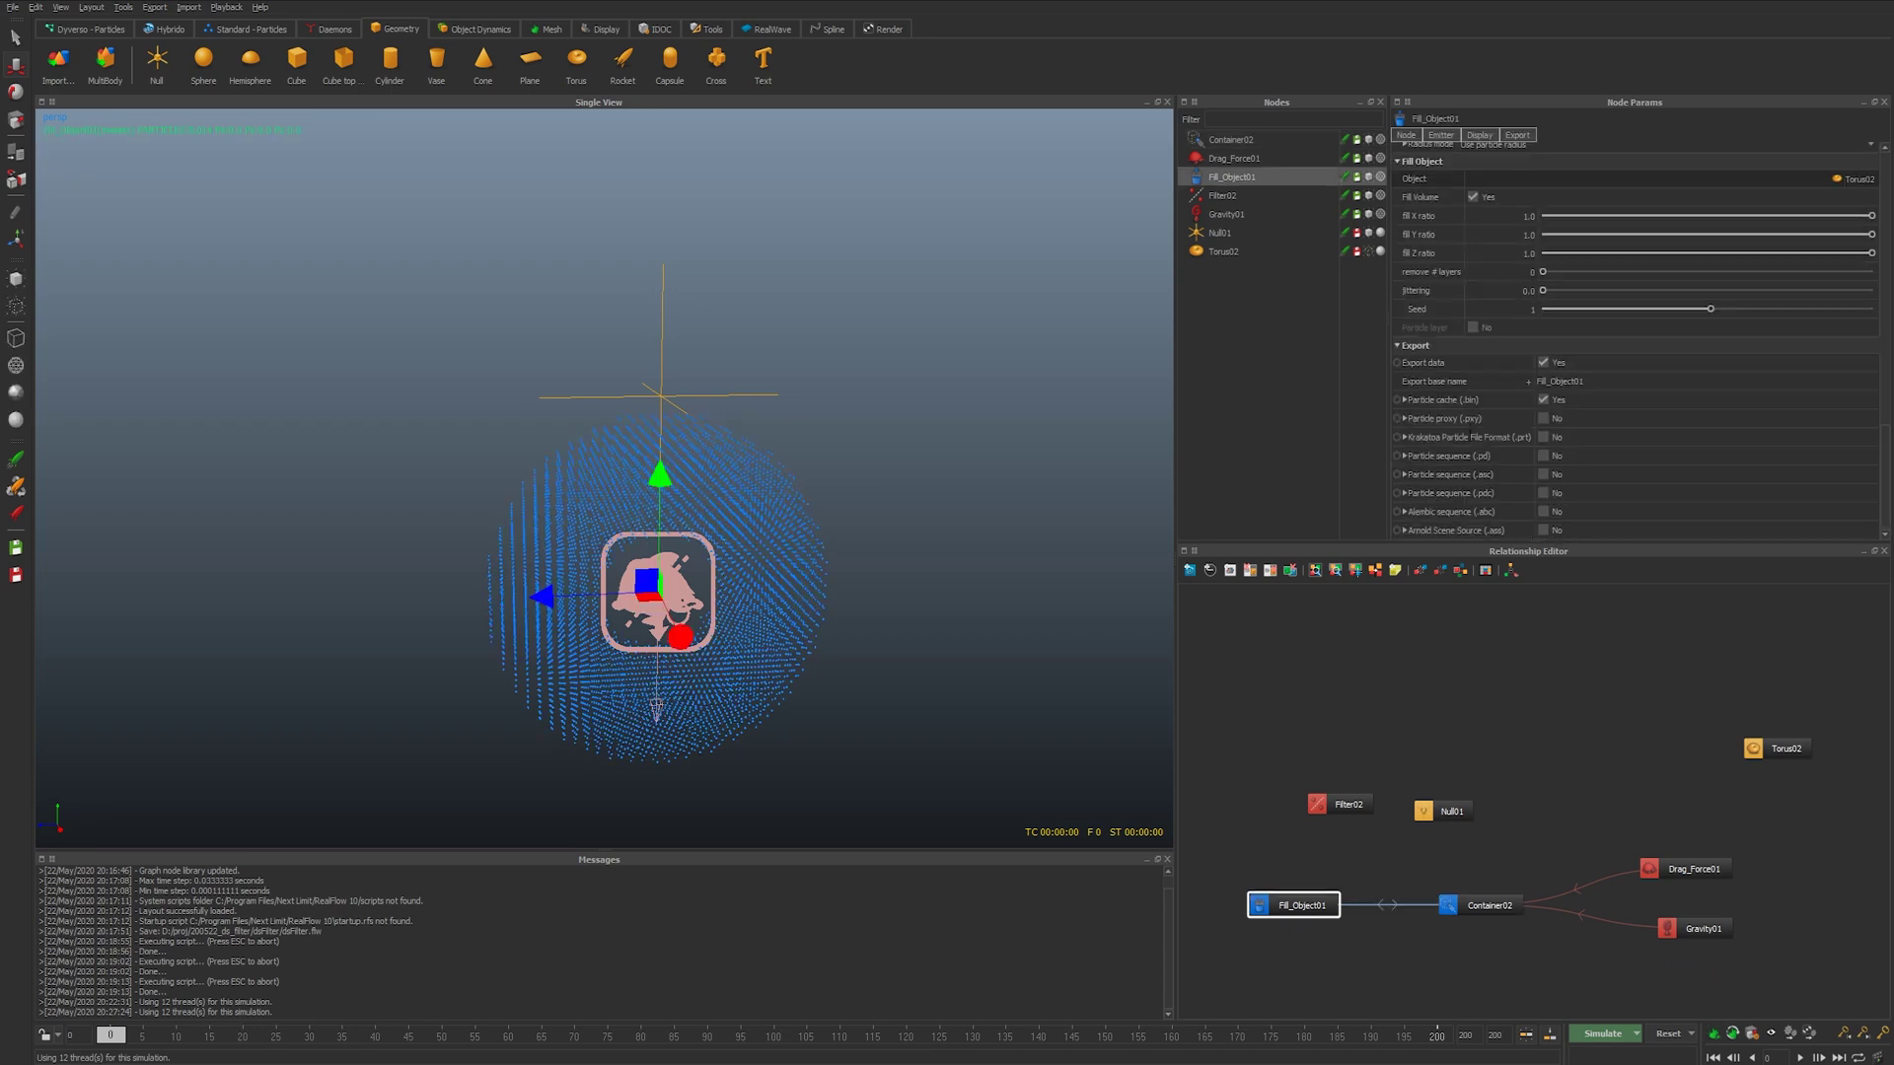
pyautogui.scroll(10, 1470, 434)
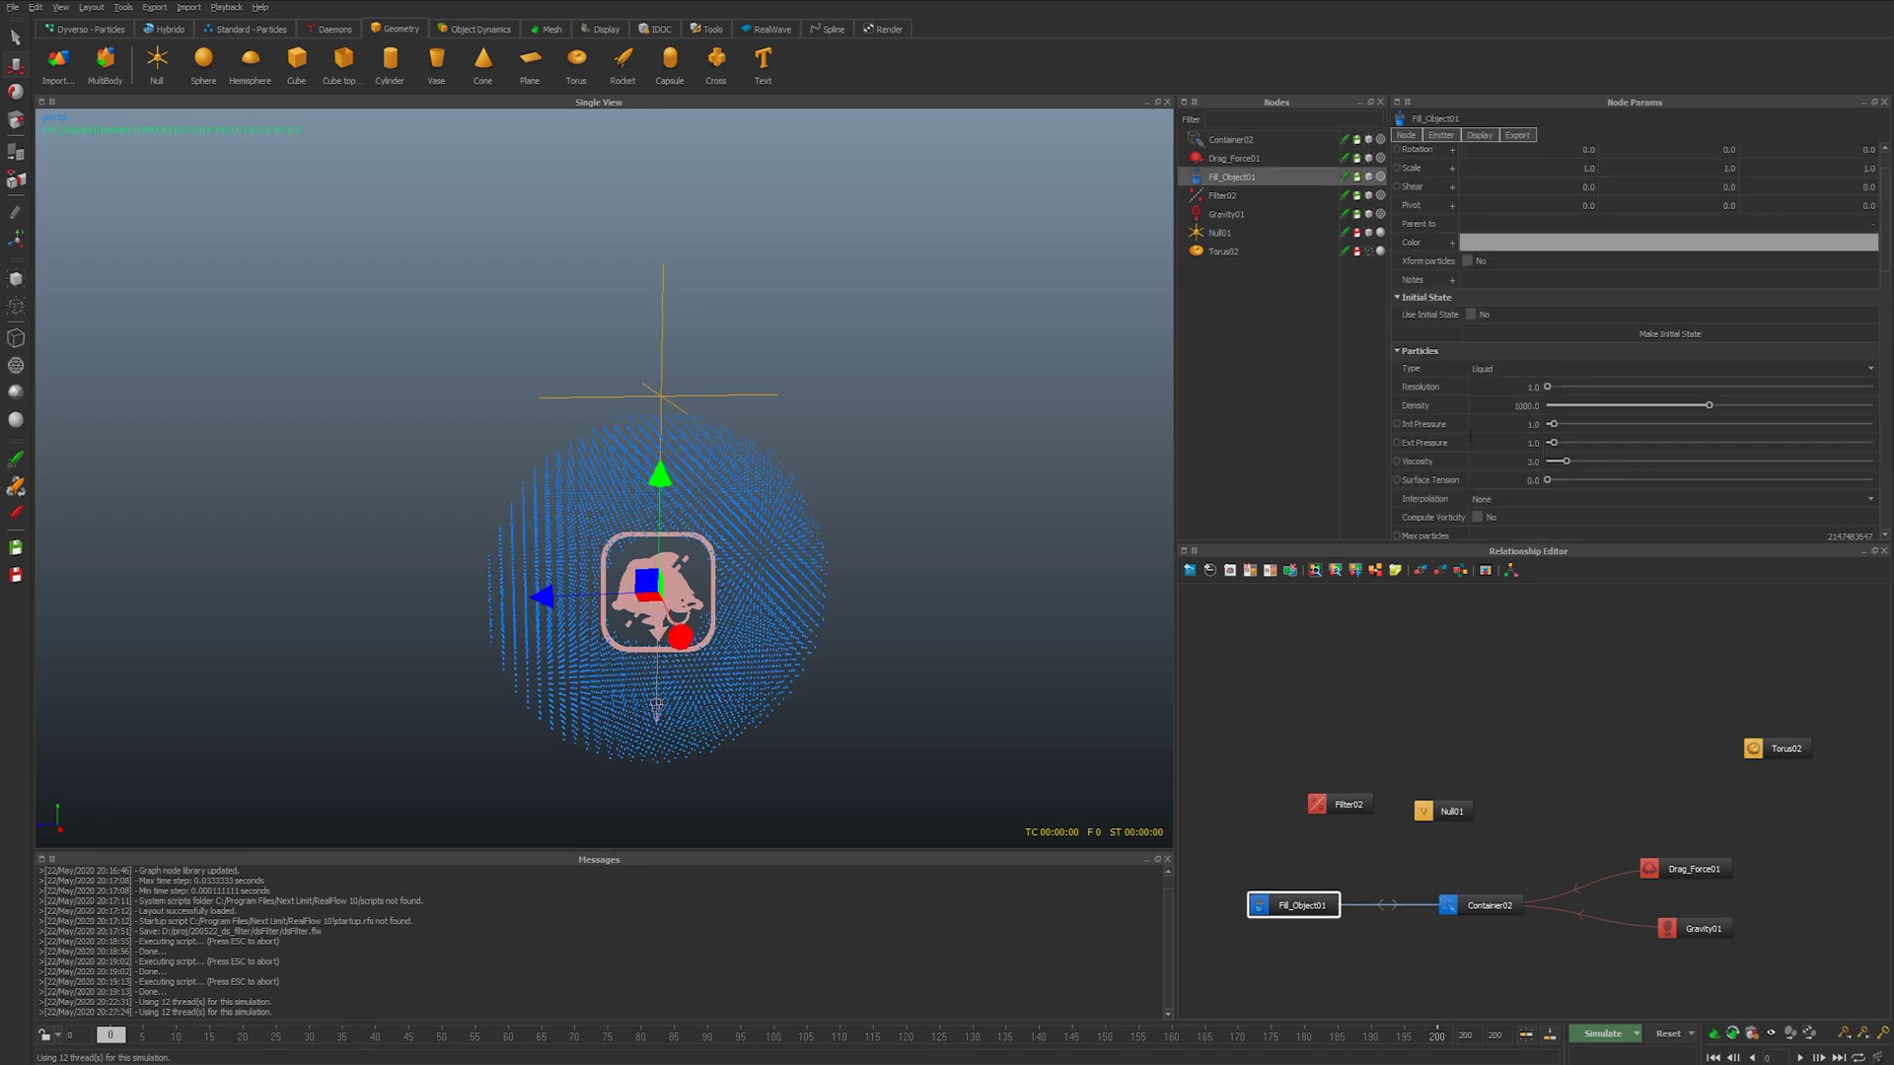
pyautogui.doubleClick(1514, 387)
pyautogui.write('10')
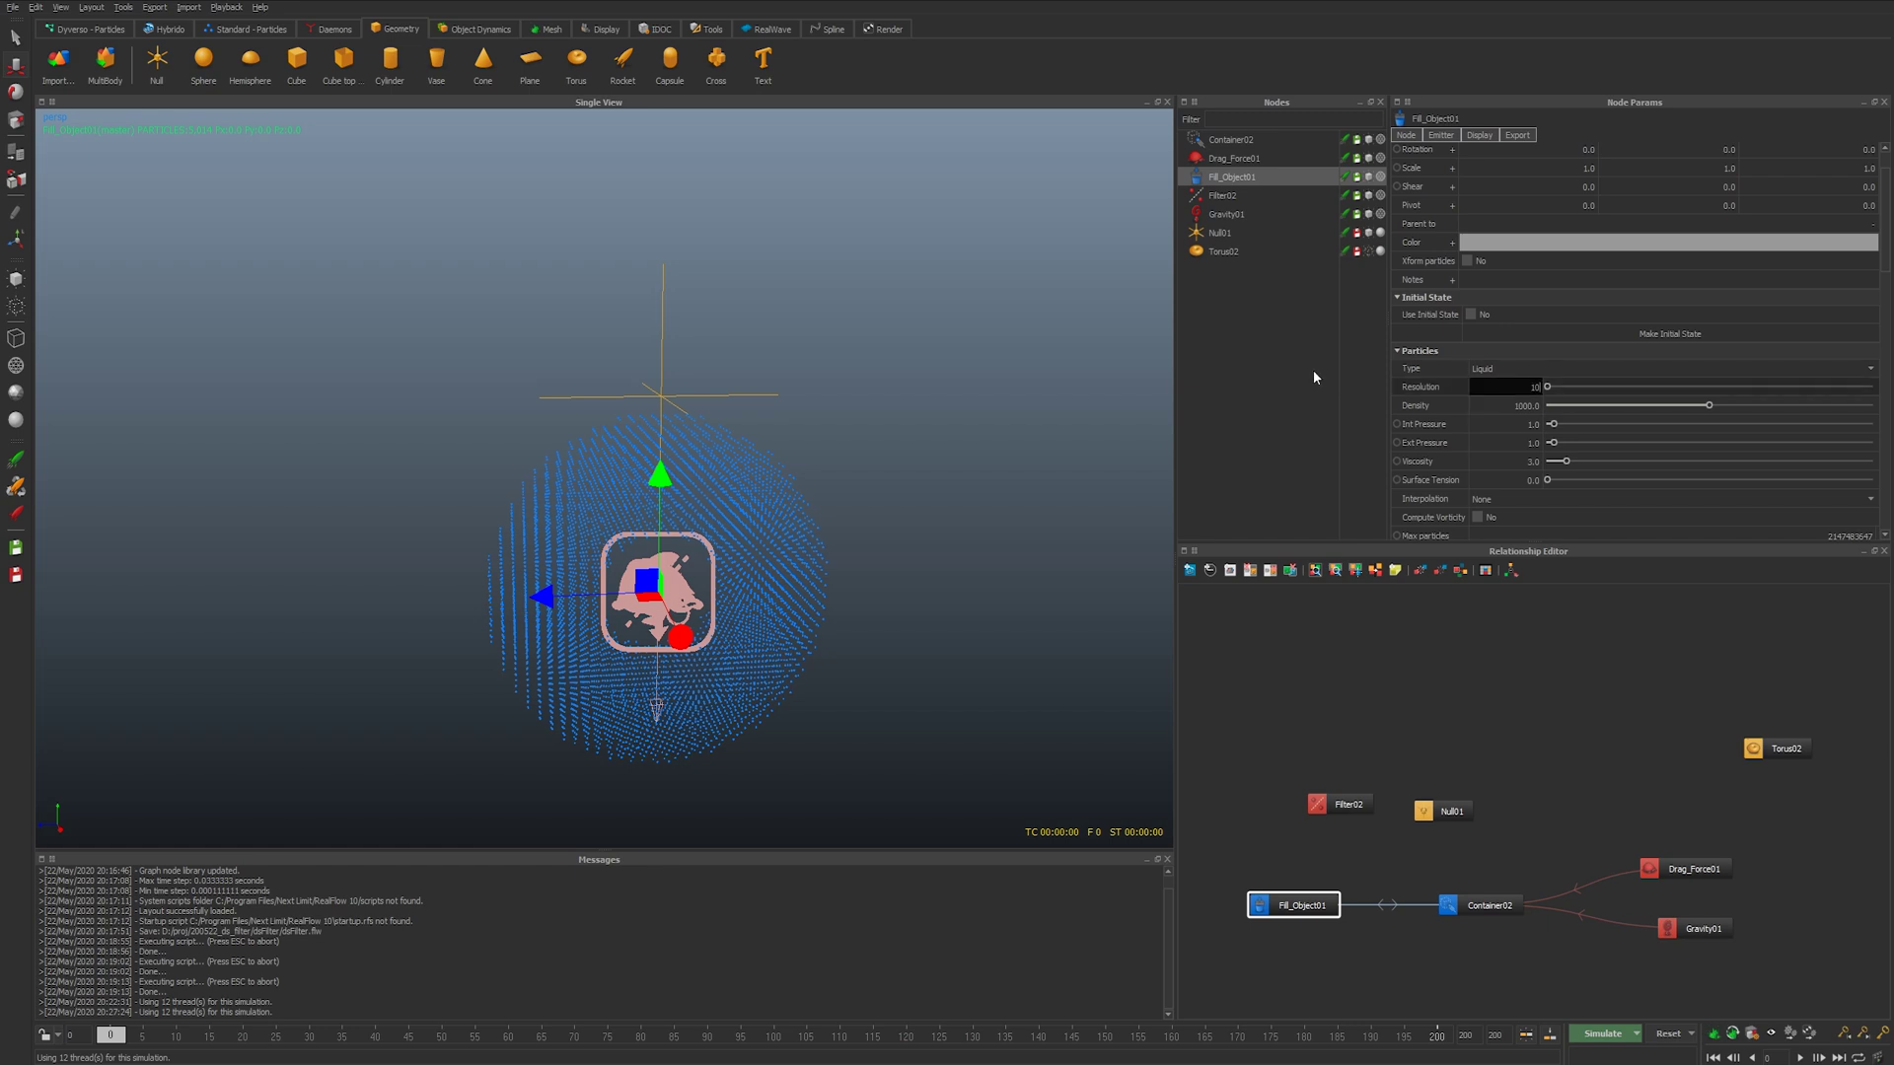
pyautogui.press('Return')
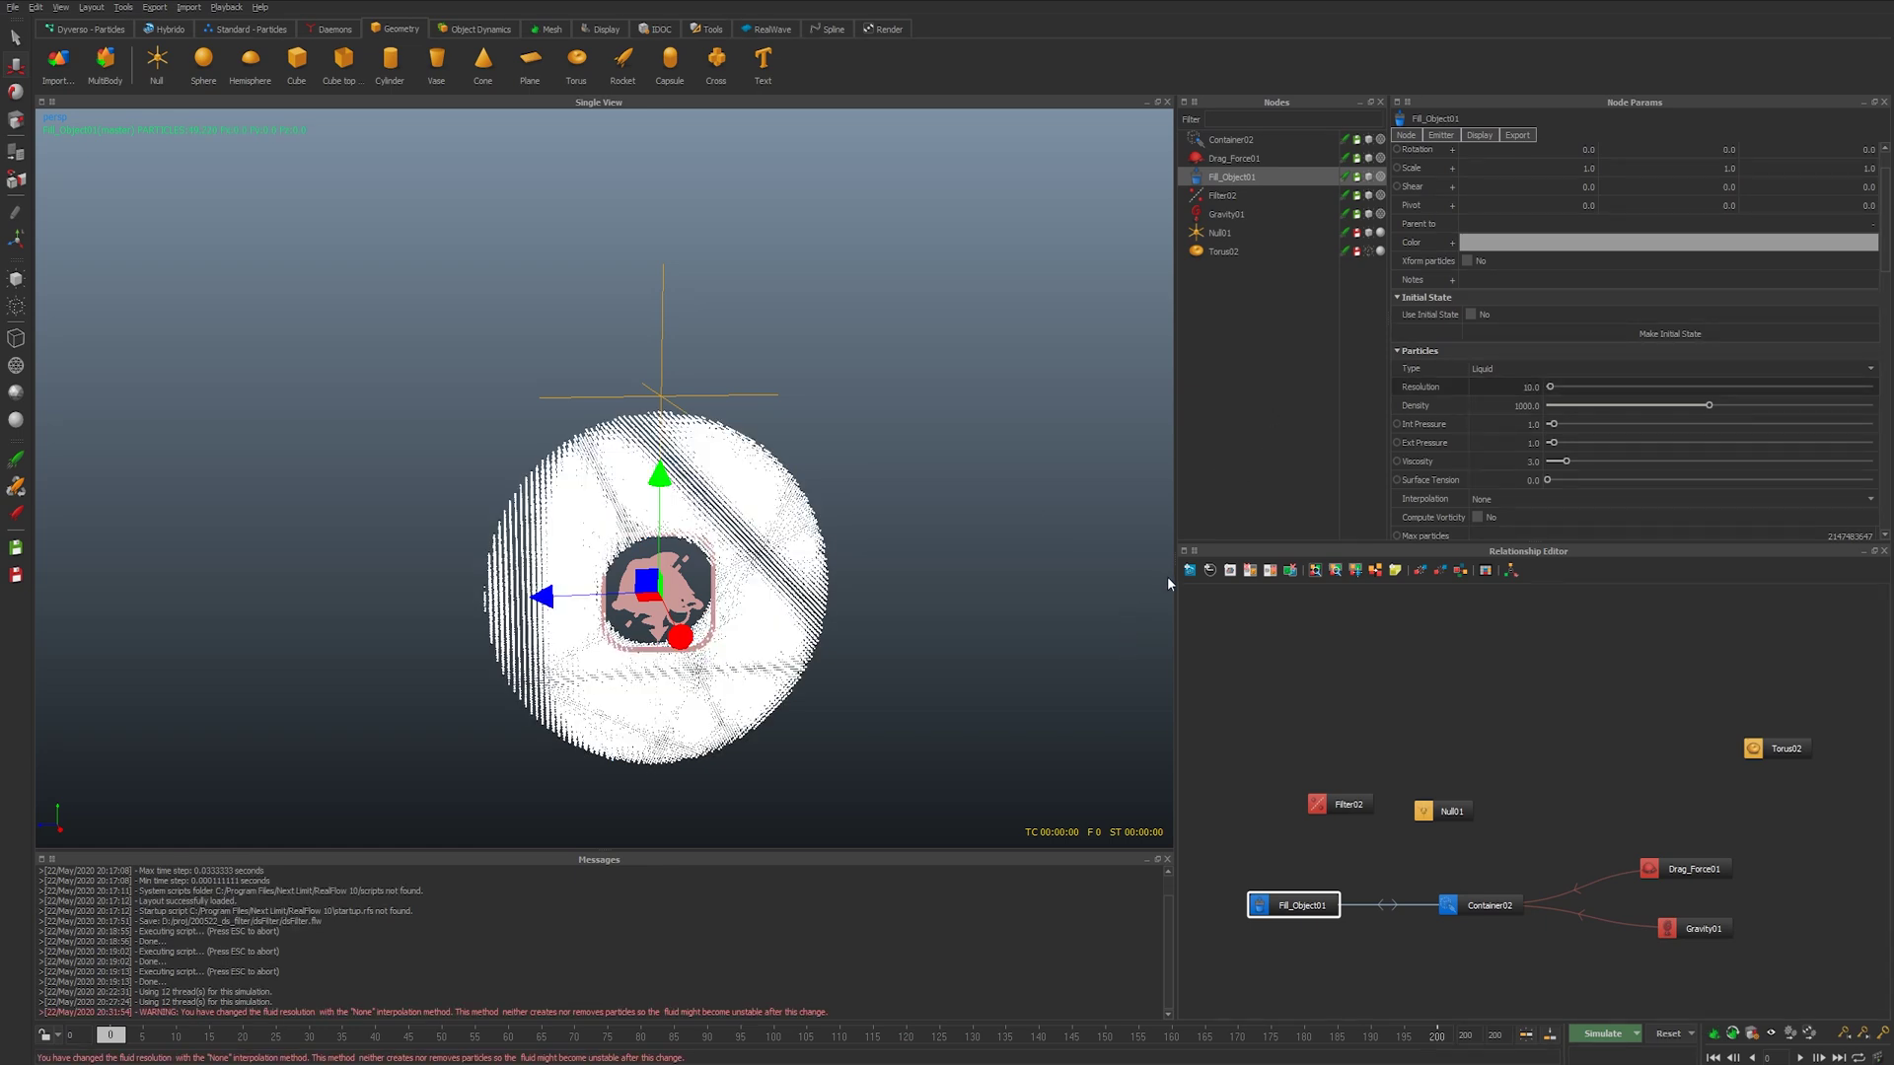
# - Set the particle resolution of Container02 to 10
pyautogui.click(1482, 904)
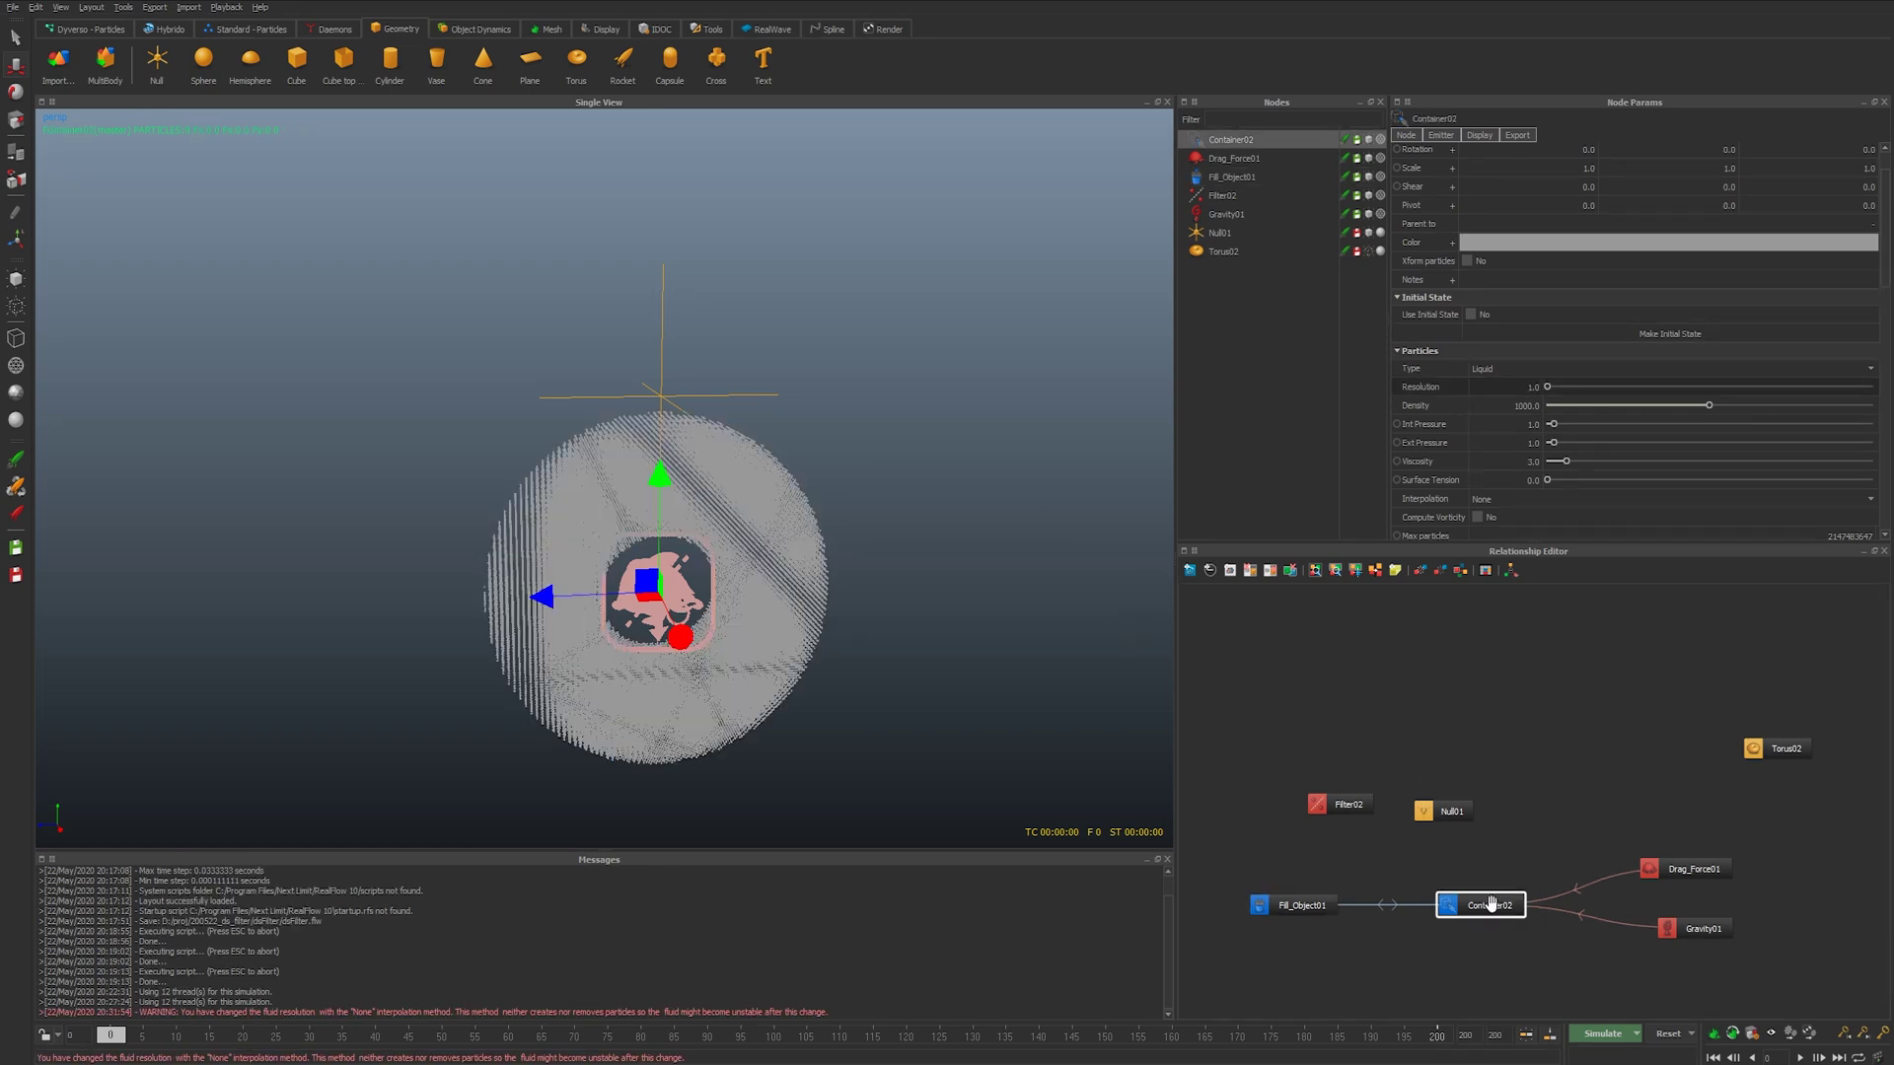
pyautogui.doubleClick(1514, 386)
pyautogui.press('Return')
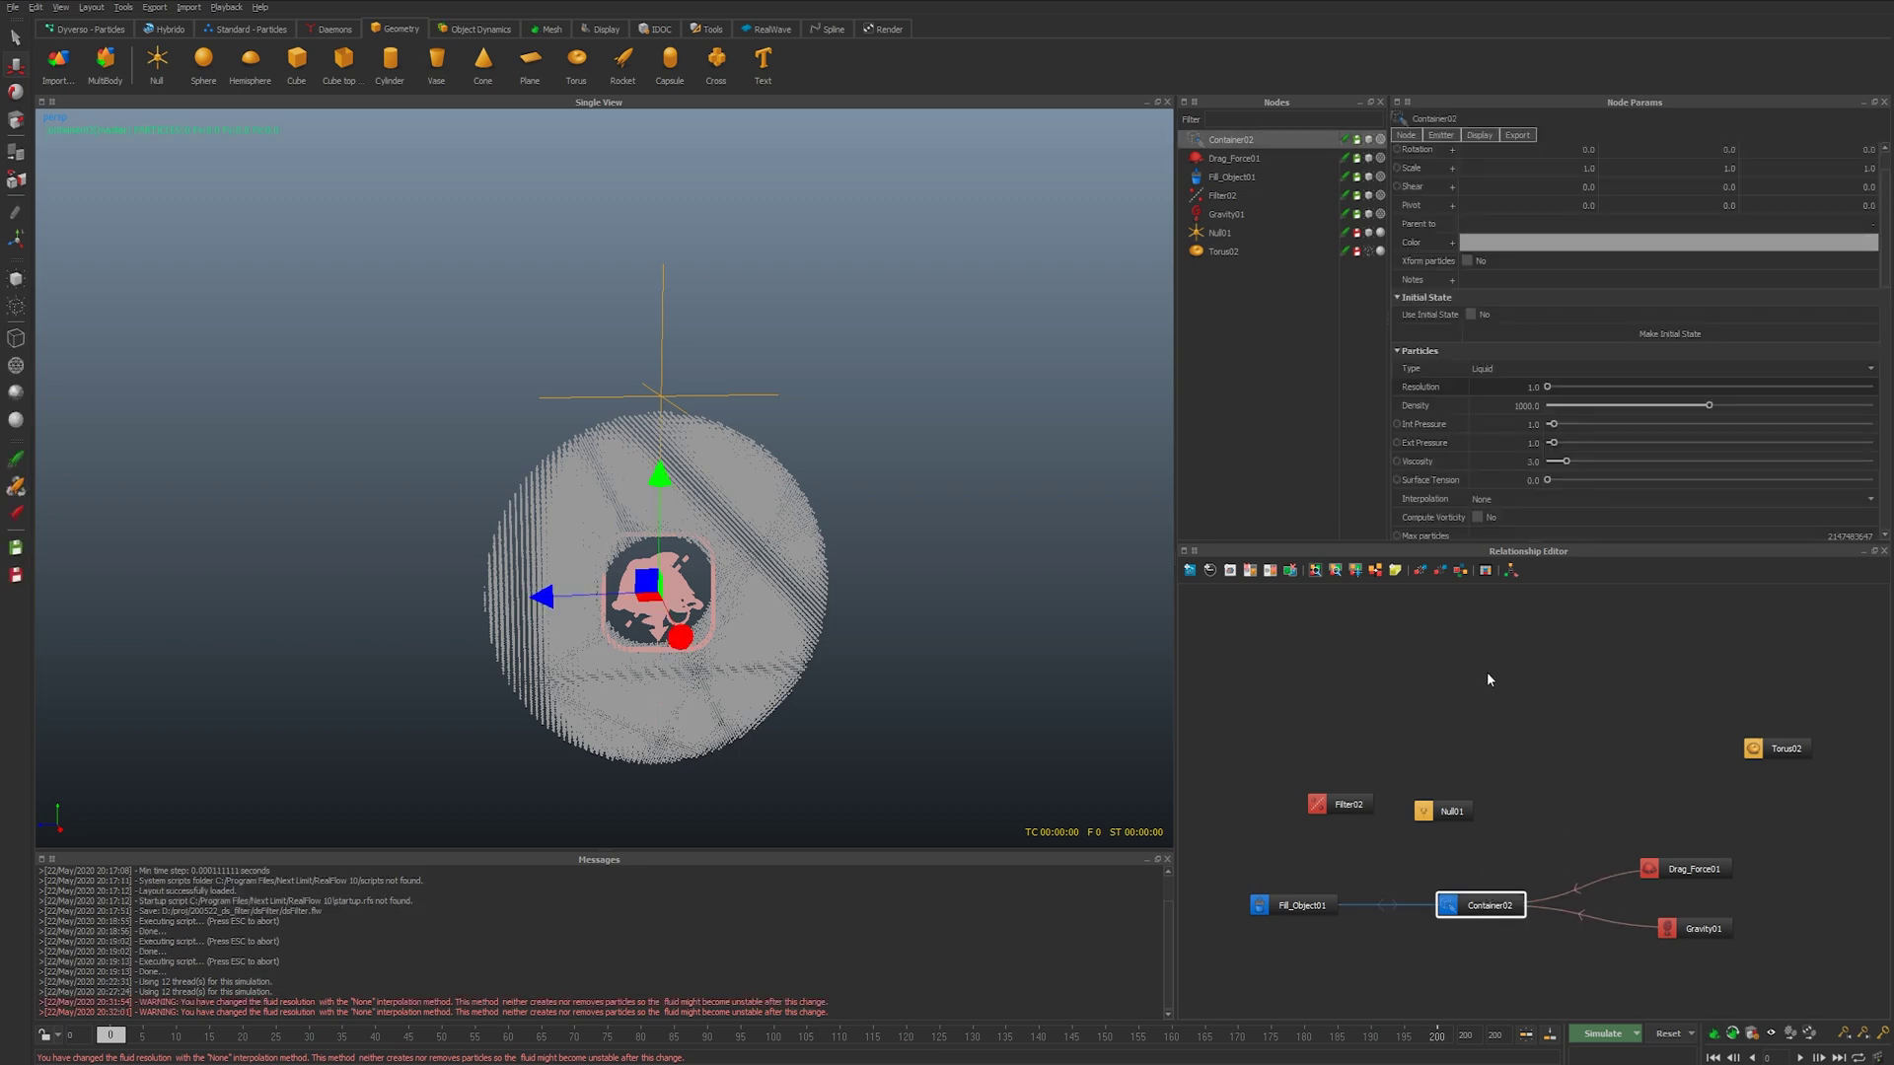
pyautogui.doubleClick(1508, 393)
pyautogui.write('0.10')
pyautogui.press('Return')
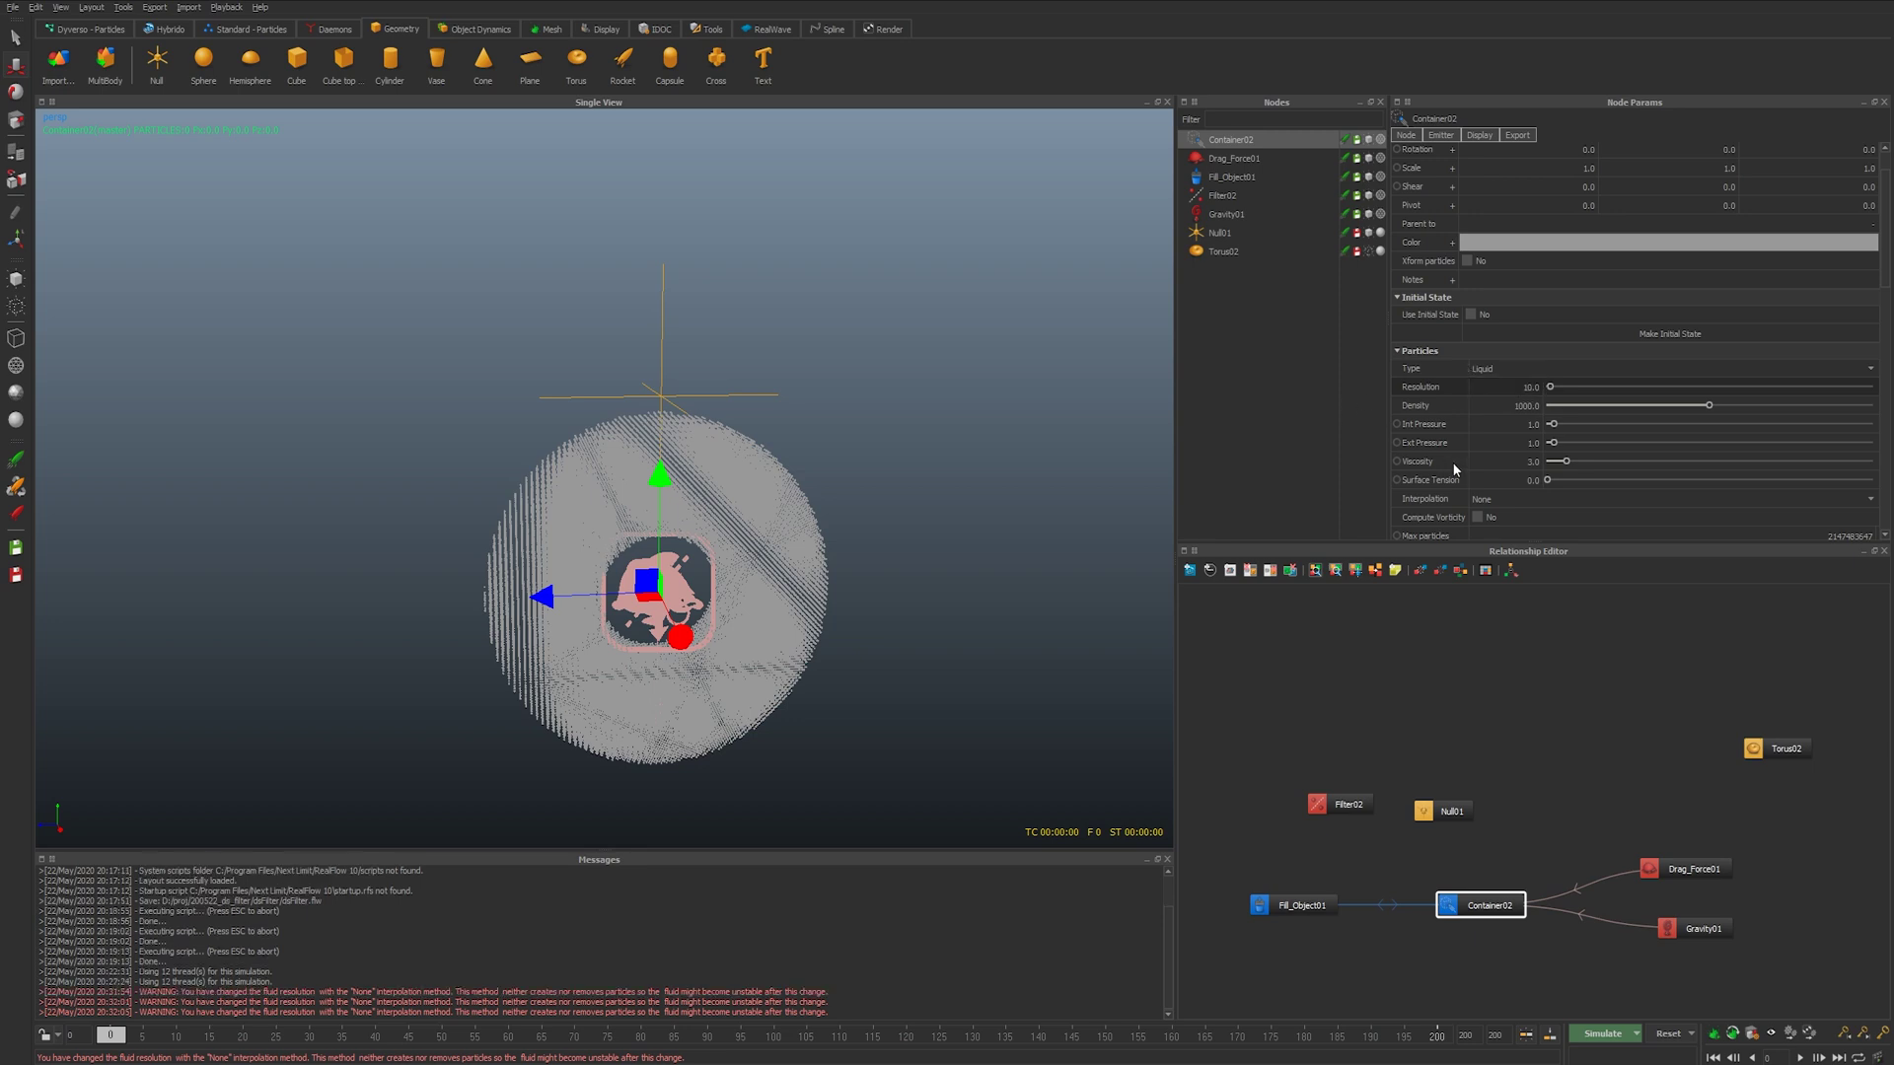
# - Set Container02's viscosity to 10 and save the scene
pyautogui.scroll(-3, 1454, 468)
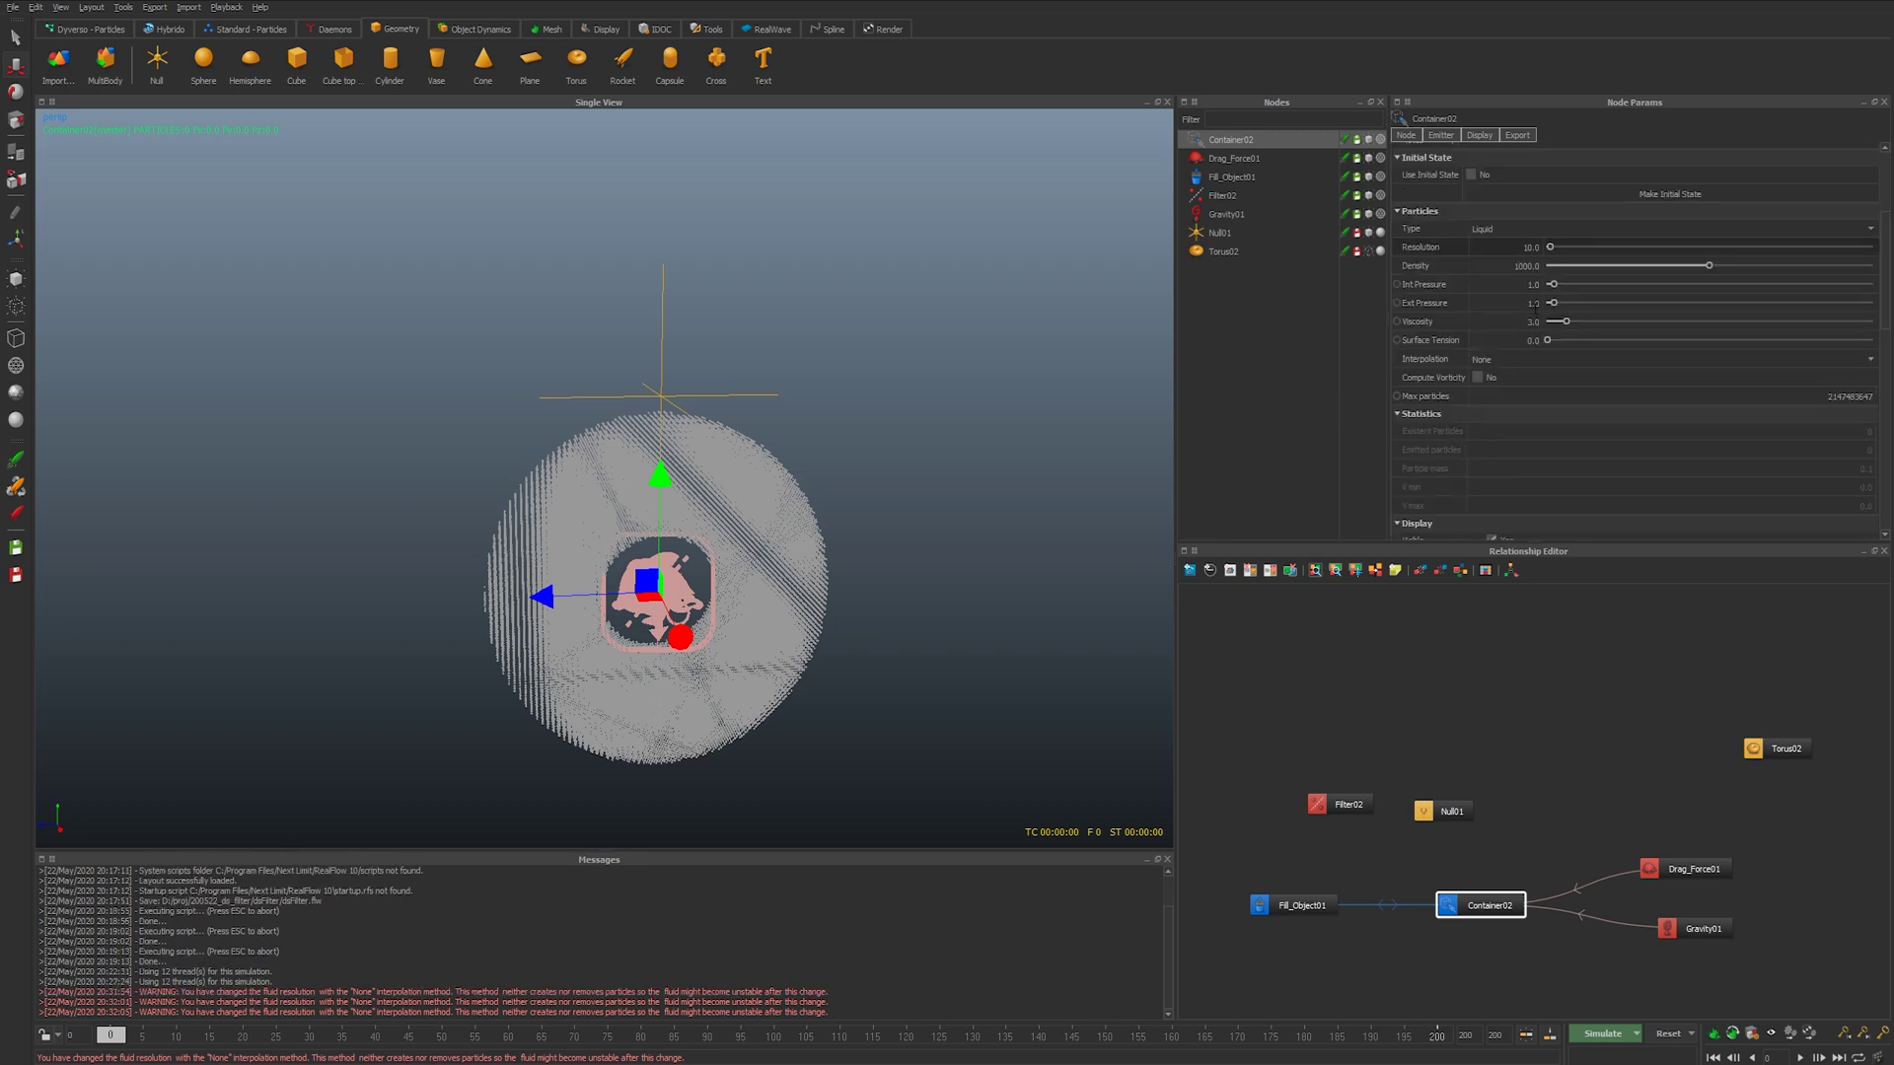
pyautogui.scroll(-3, 1535, 309)
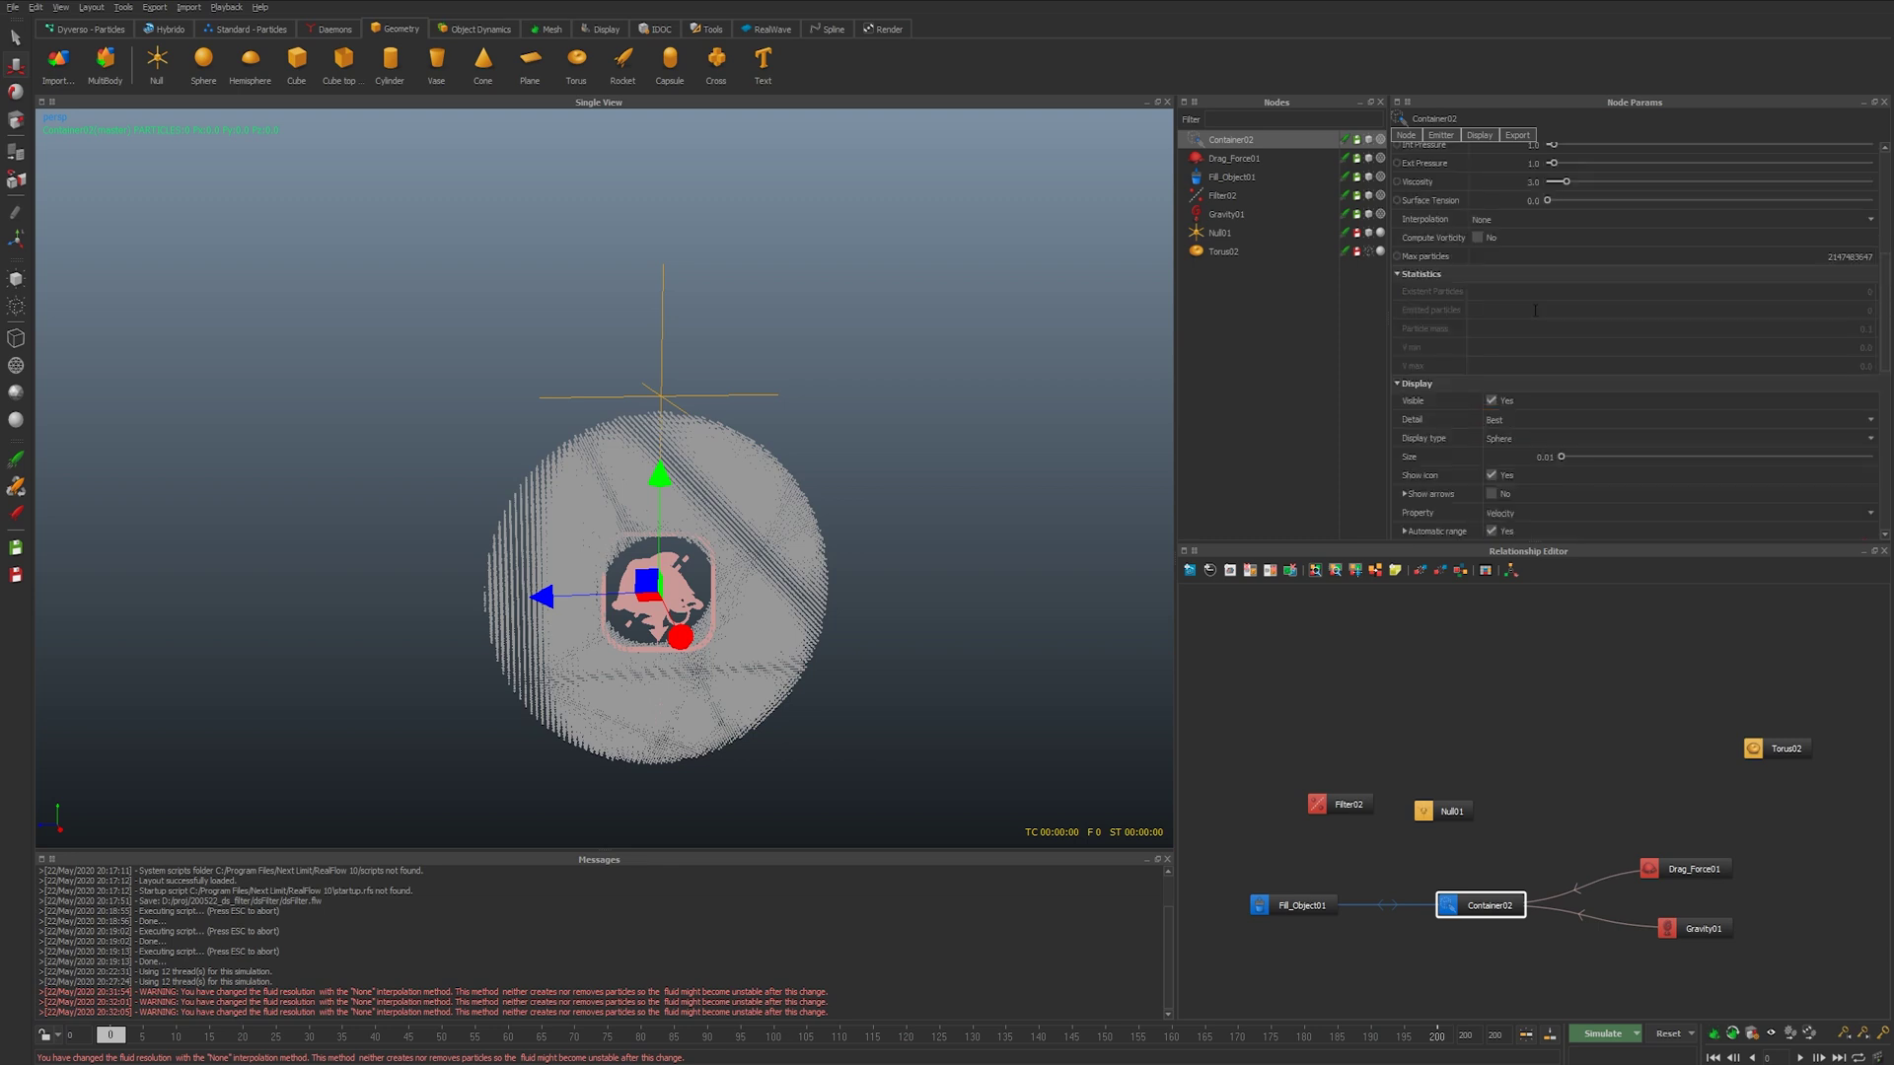
pyautogui.scroll(3, 1535, 309)
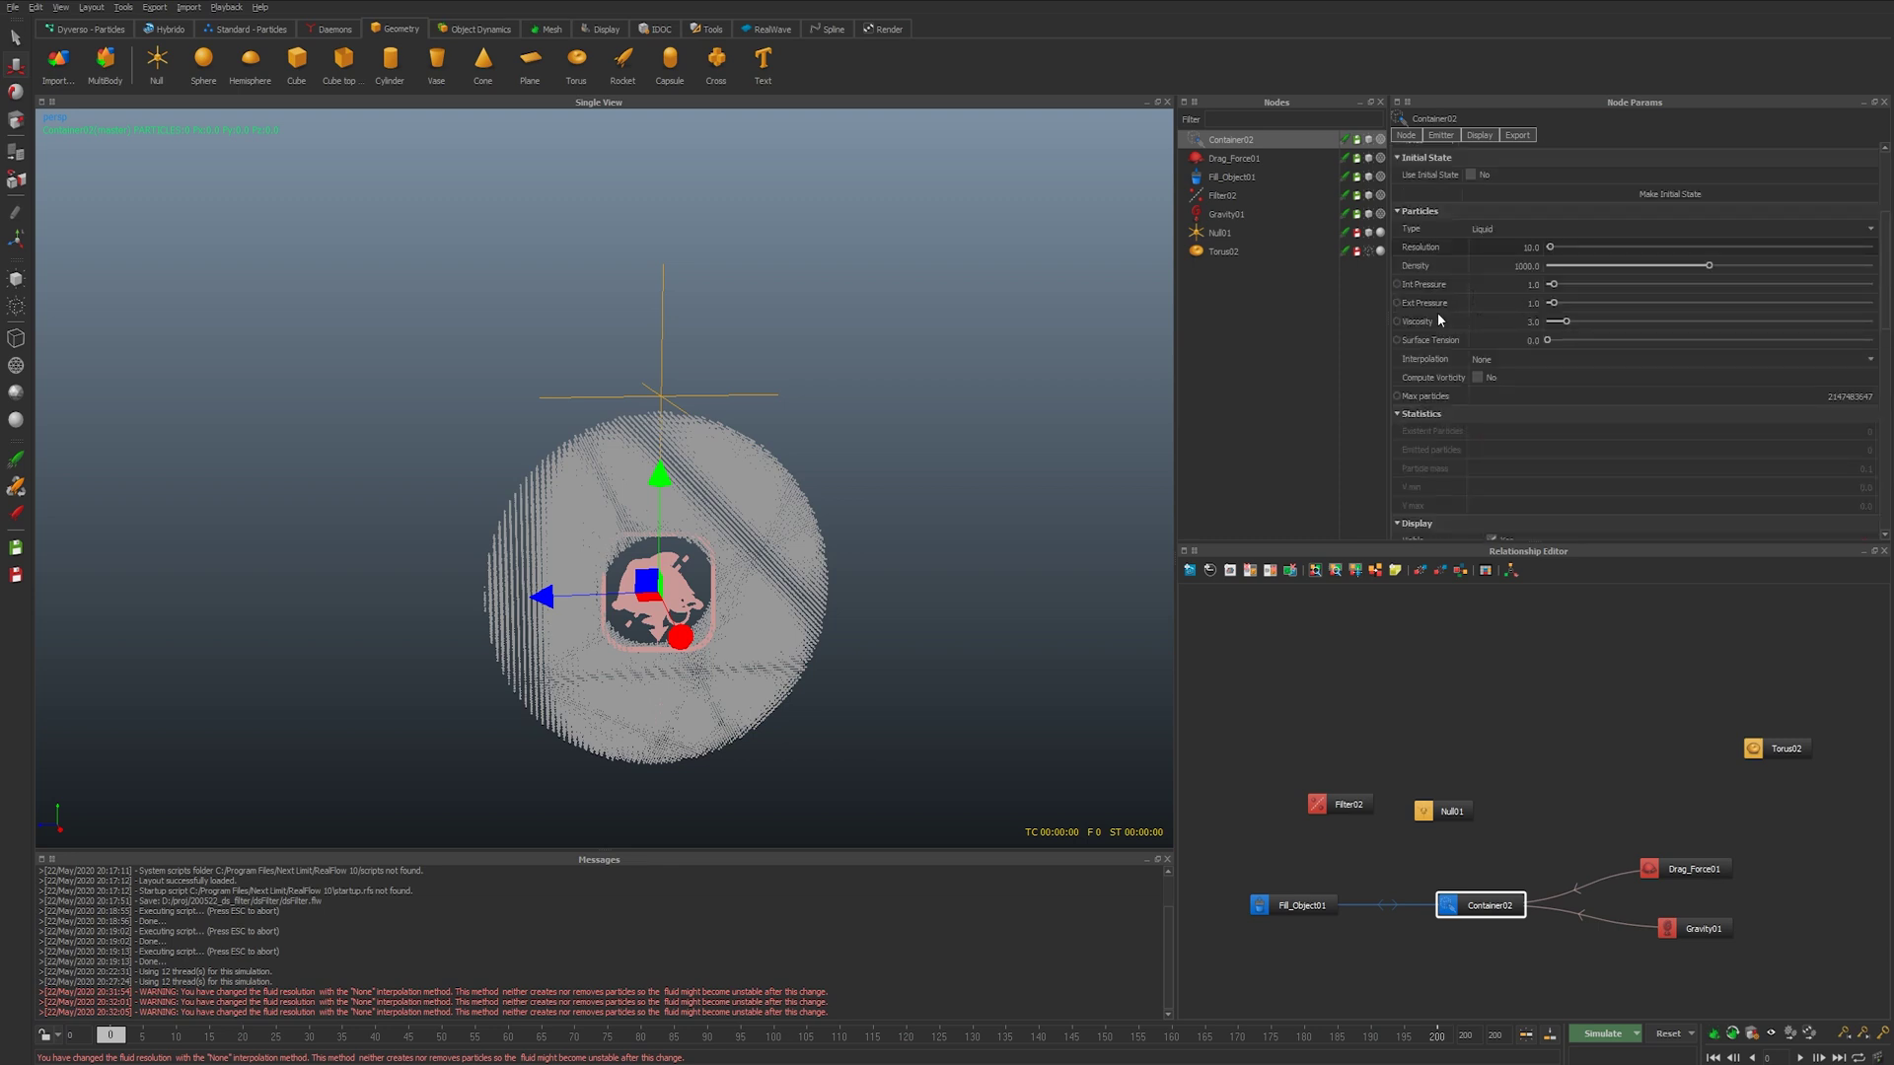
pyautogui.doubleClick(1494, 323)
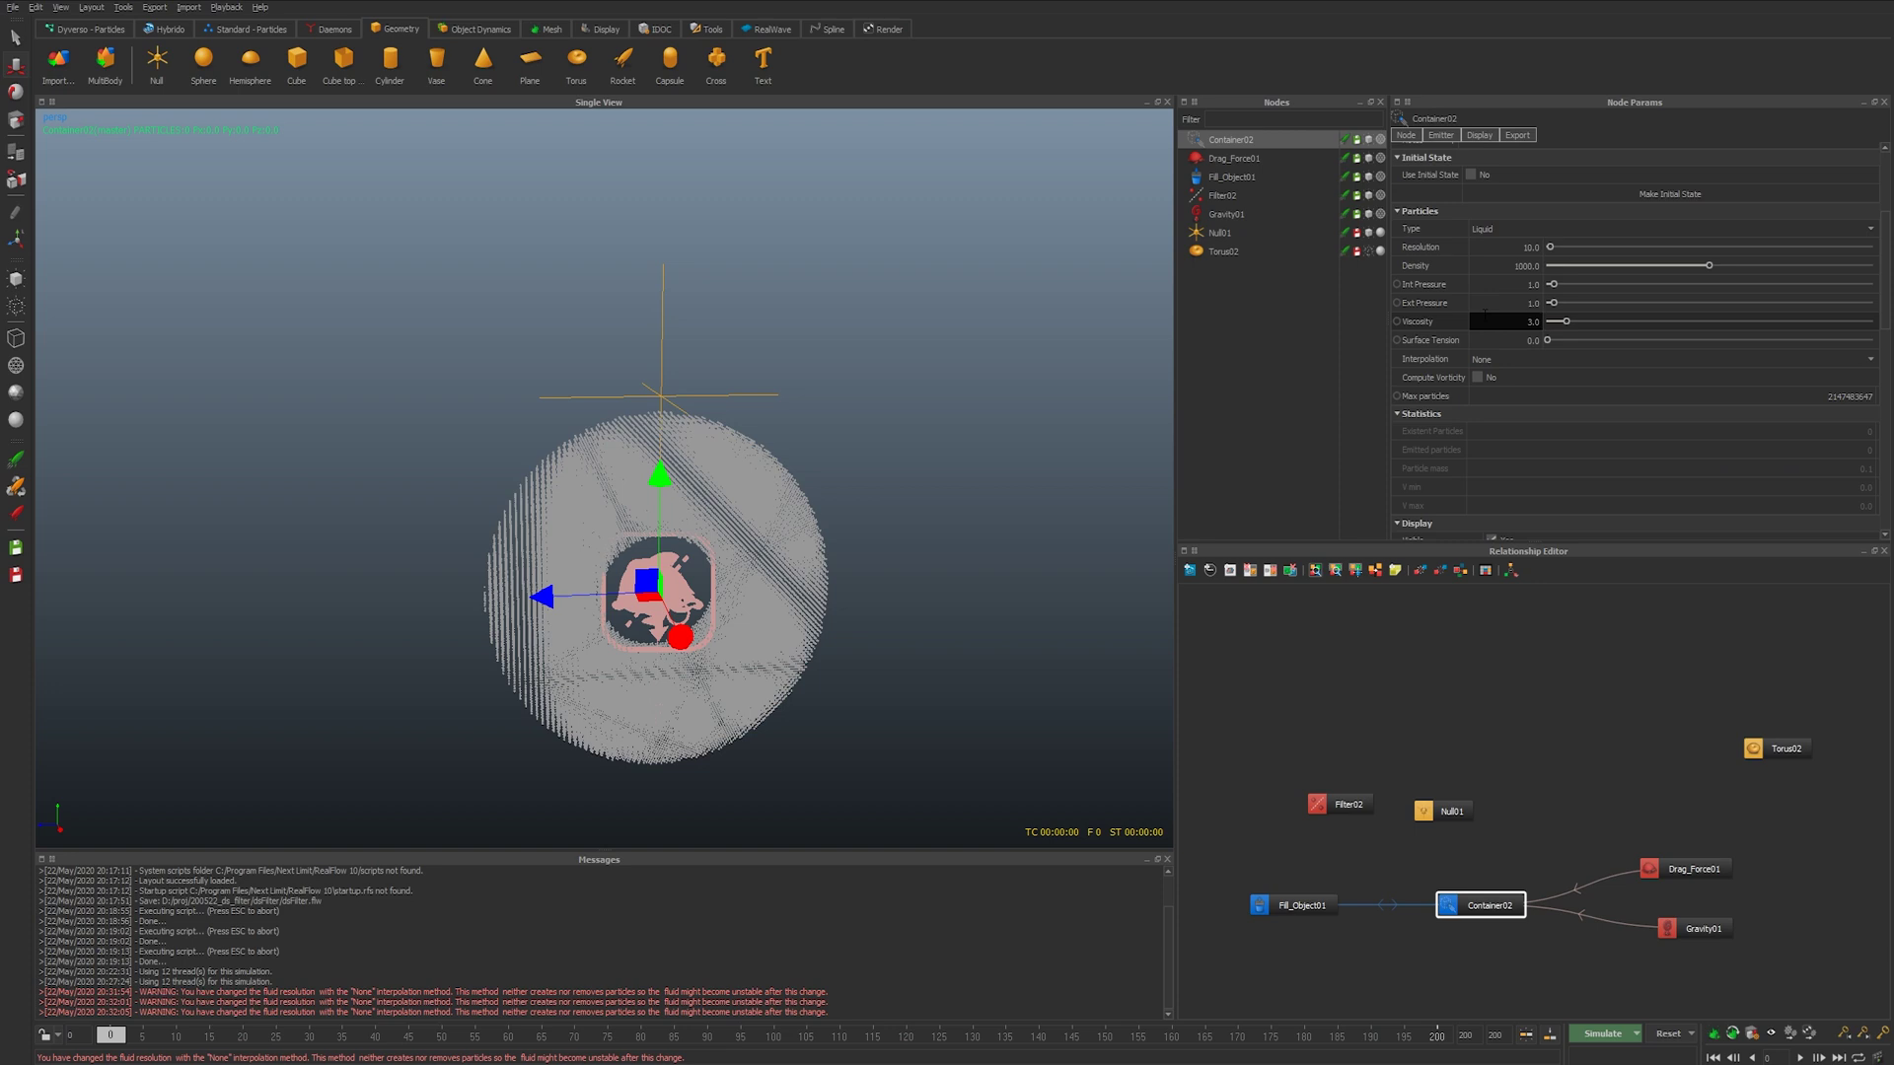
pyautogui.write('10')
pyautogui.press('Return')
pyautogui.hotkey('ctrl', 's')
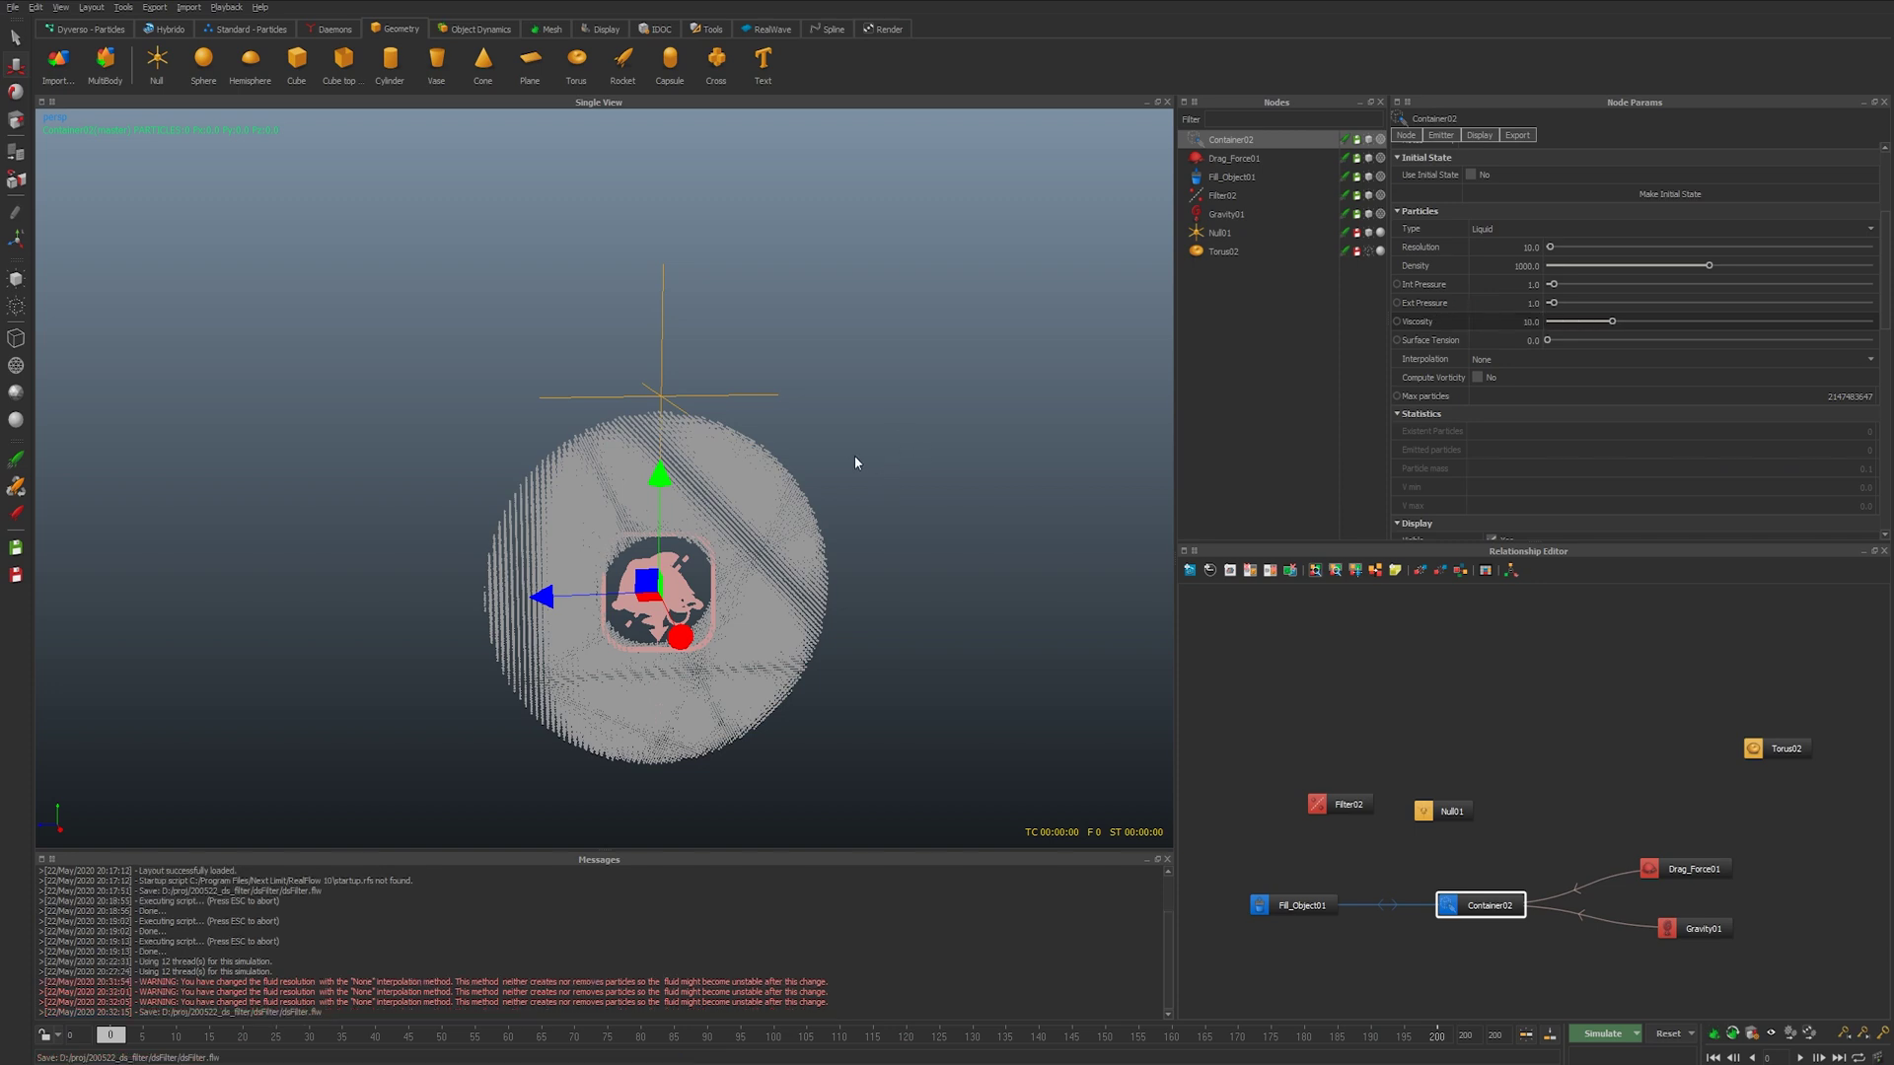
# - Set the maximum substeps to 70 in the simulation options
pyautogui.click(1635, 1033)
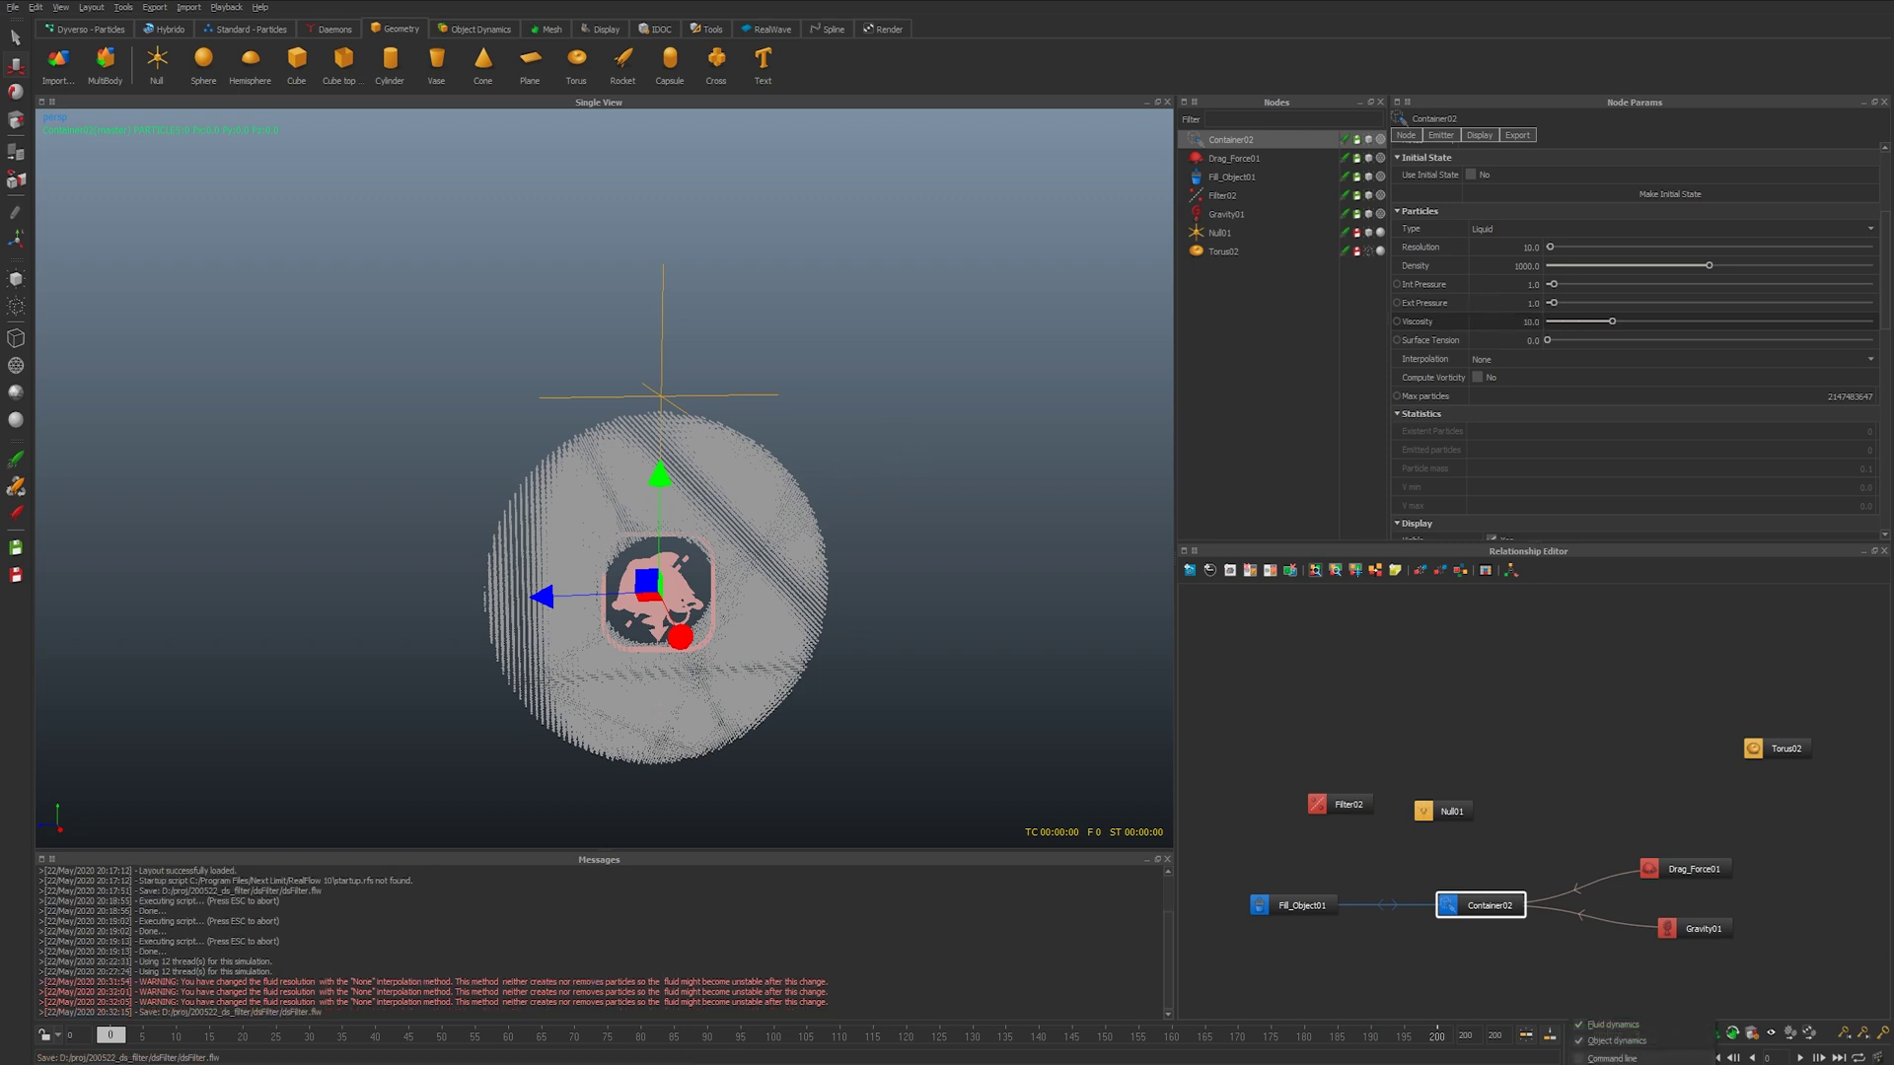
pyautogui.click(1606, 1064)
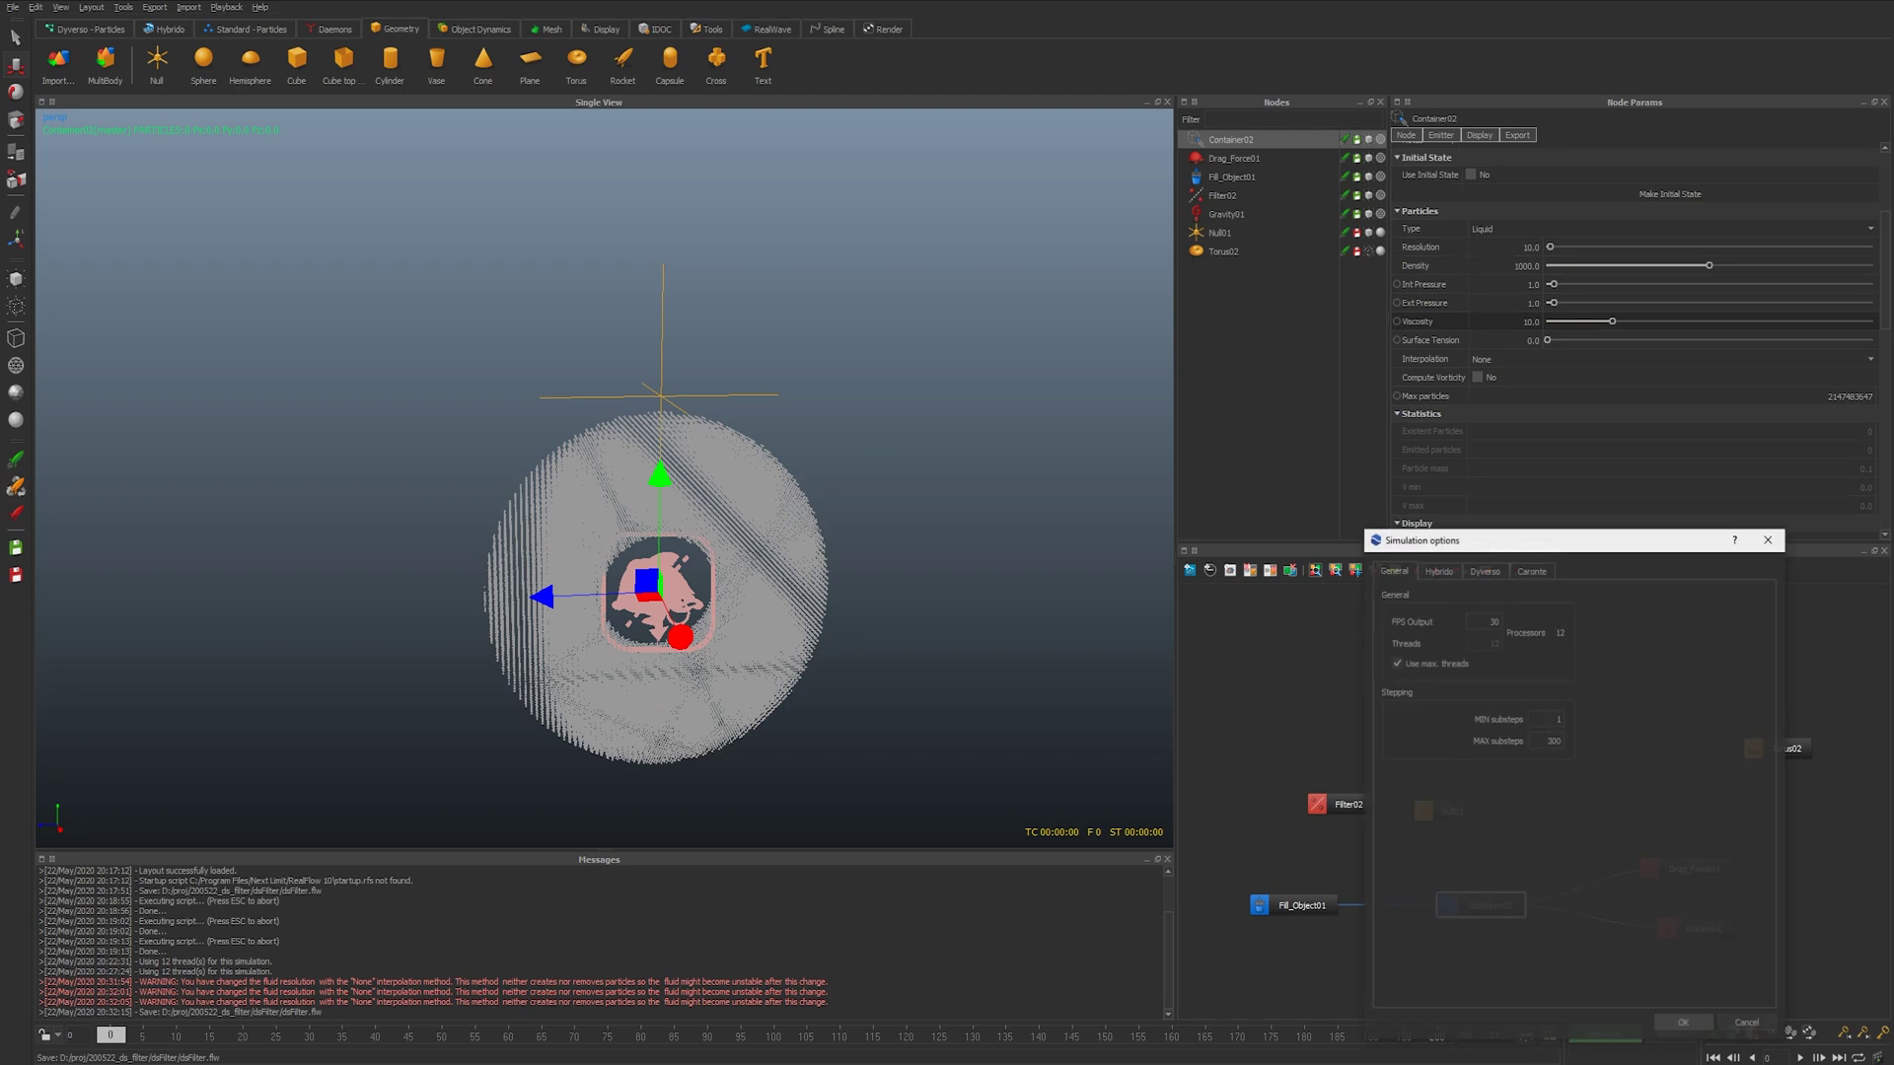
pyautogui.click(1440, 568)
pyautogui.click(1394, 572)
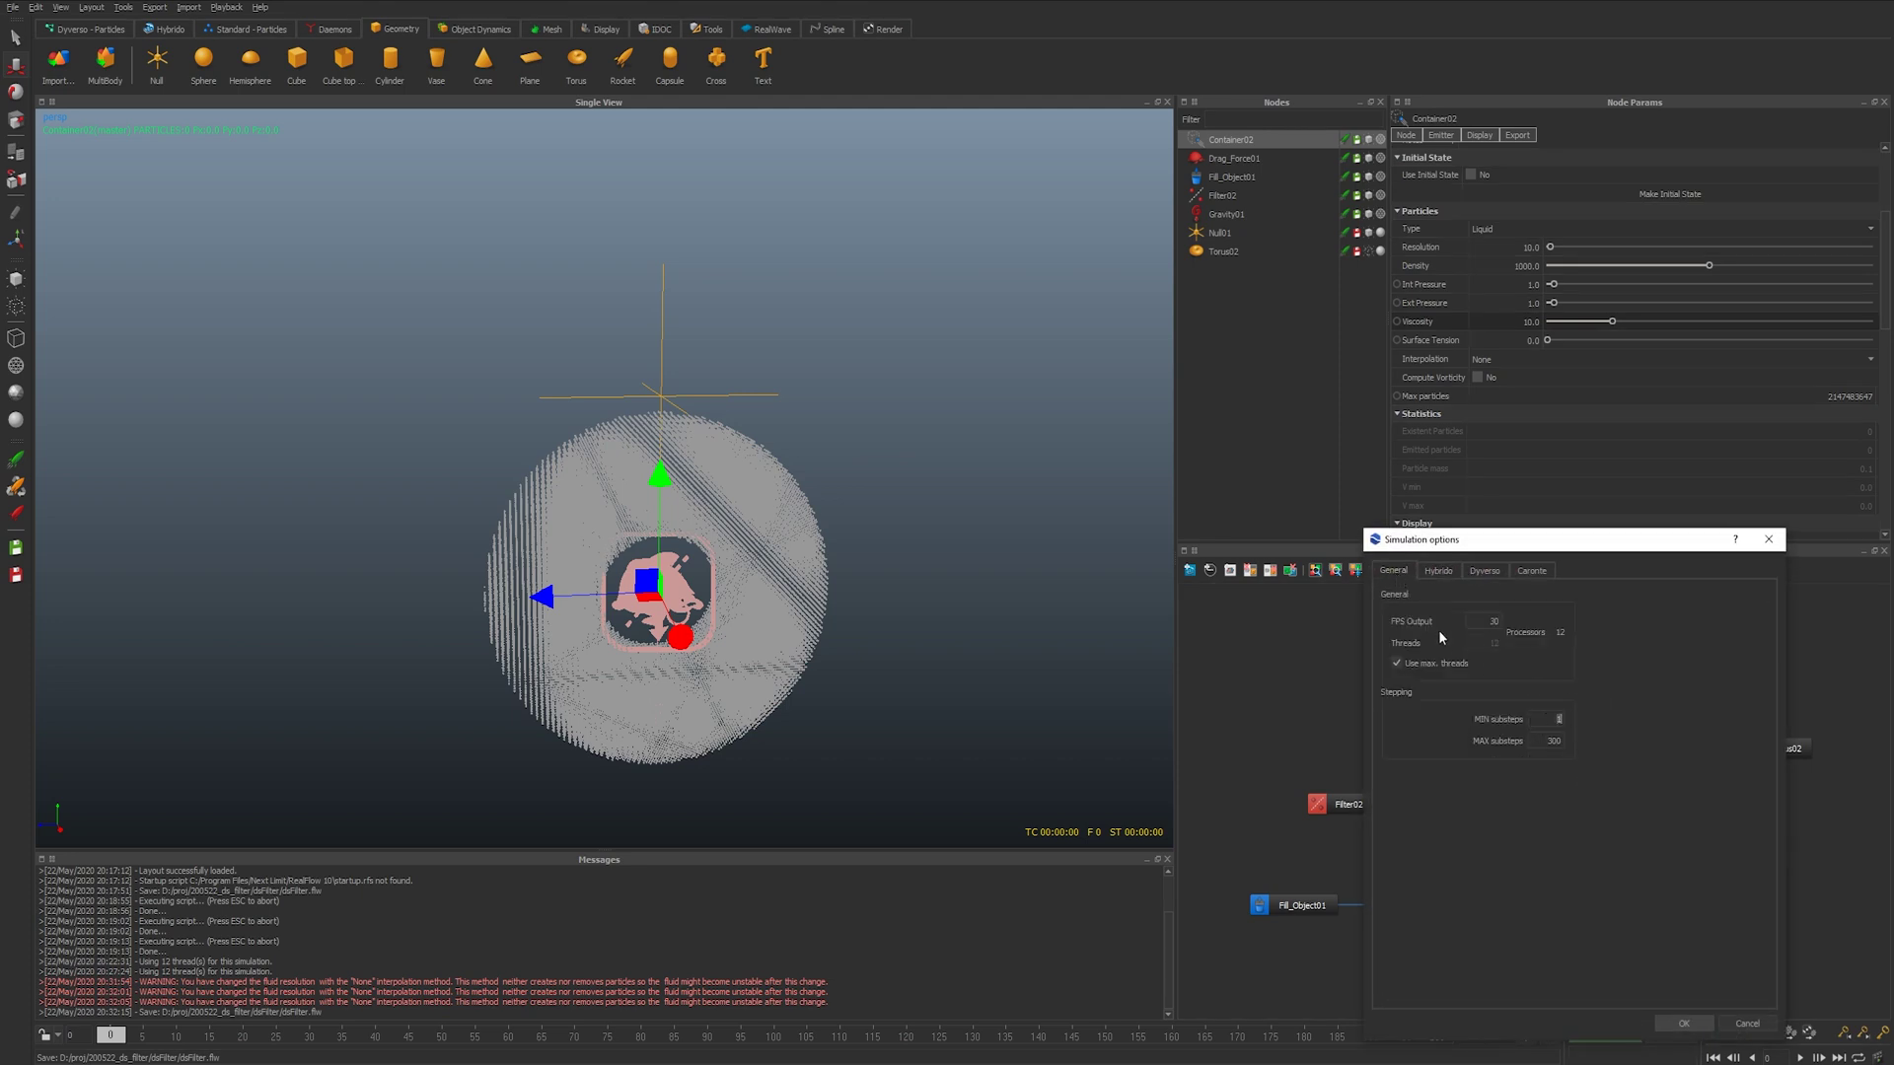
pyautogui.press('Tab')
pyautogui.write('70')
pyautogui.click(1687, 1024)
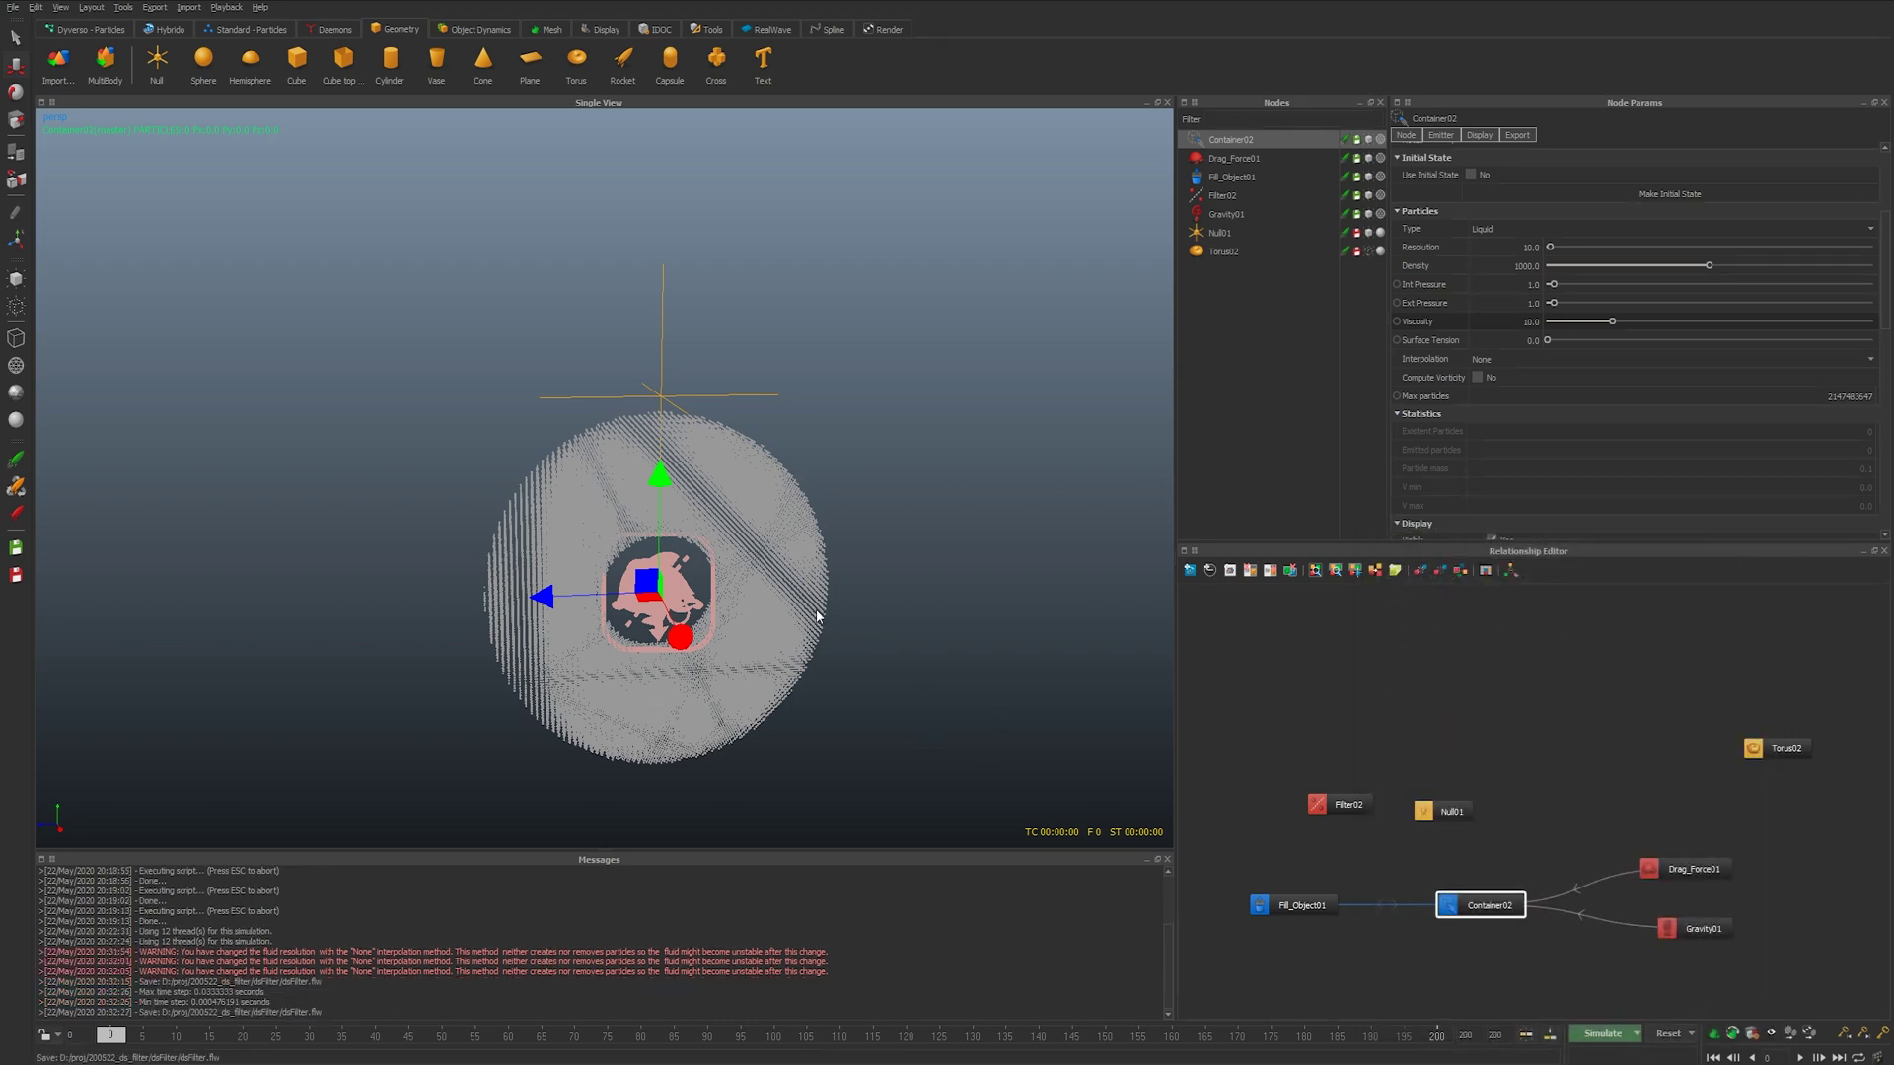
# - Simulate the scene while inspecting the released particles from several angles, and stop the simulation at frame 70
pyautogui.hotkey('alt', 'a')
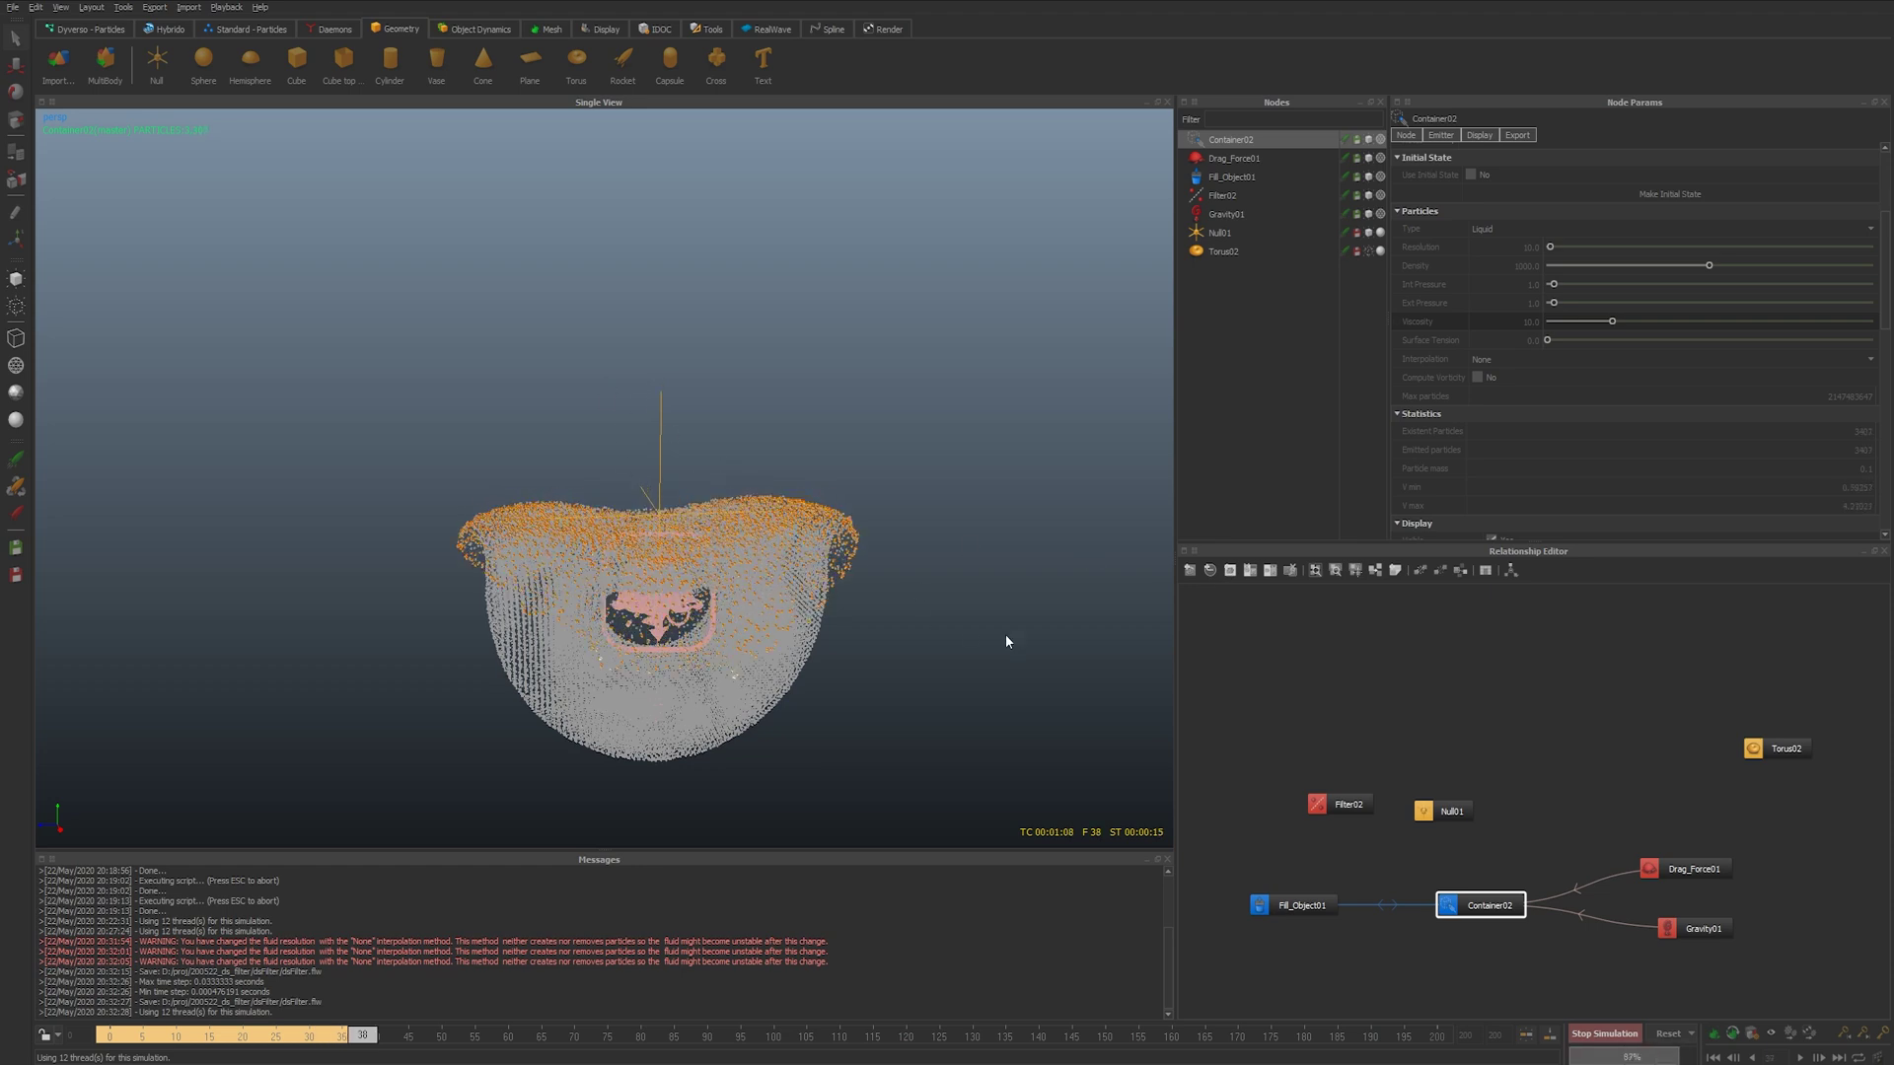
pyautogui.keyDown('alt'); pyautogui.moveTo(697, 726); pyautogui.dragTo(674, 678); pyautogui.keyUp('alt')
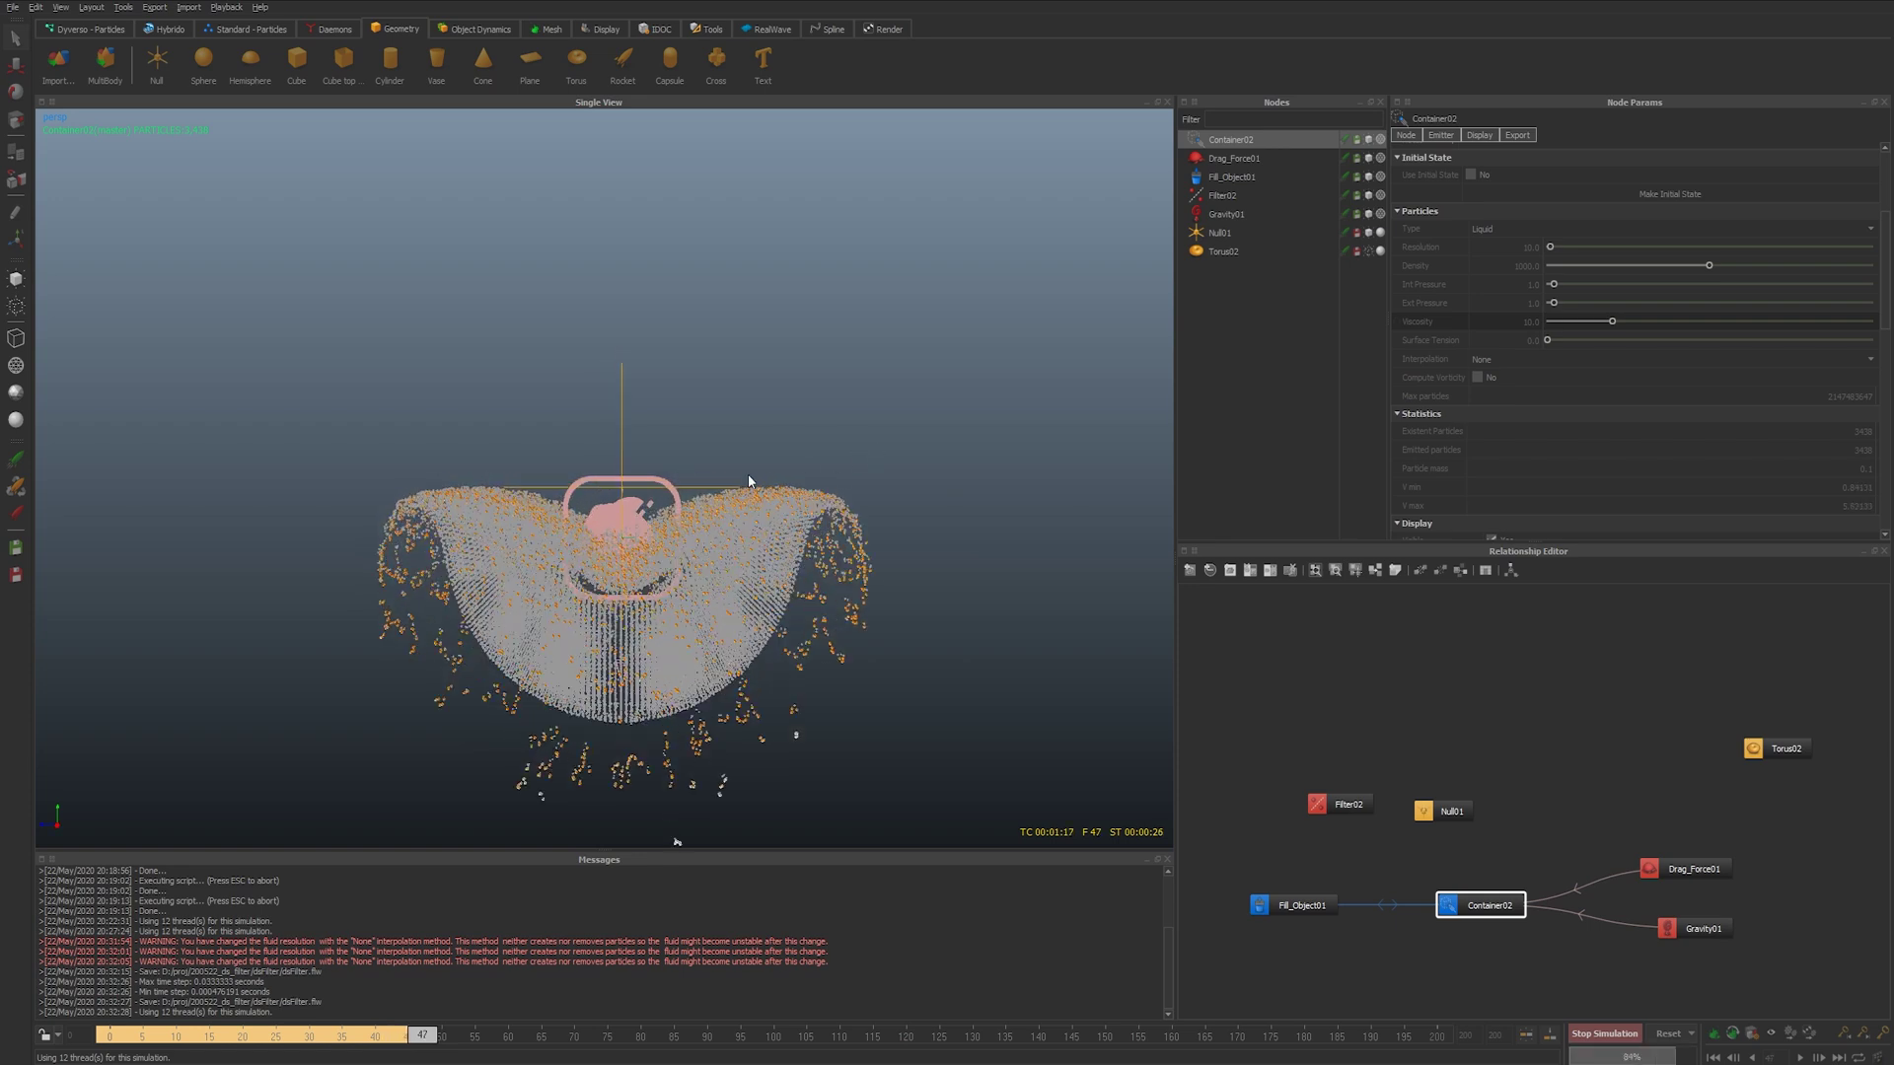
pyautogui.keyDown('alt'); pyautogui.moveTo(760, 474); pyautogui.dragTo(772, 541); pyautogui.keyUp('alt')
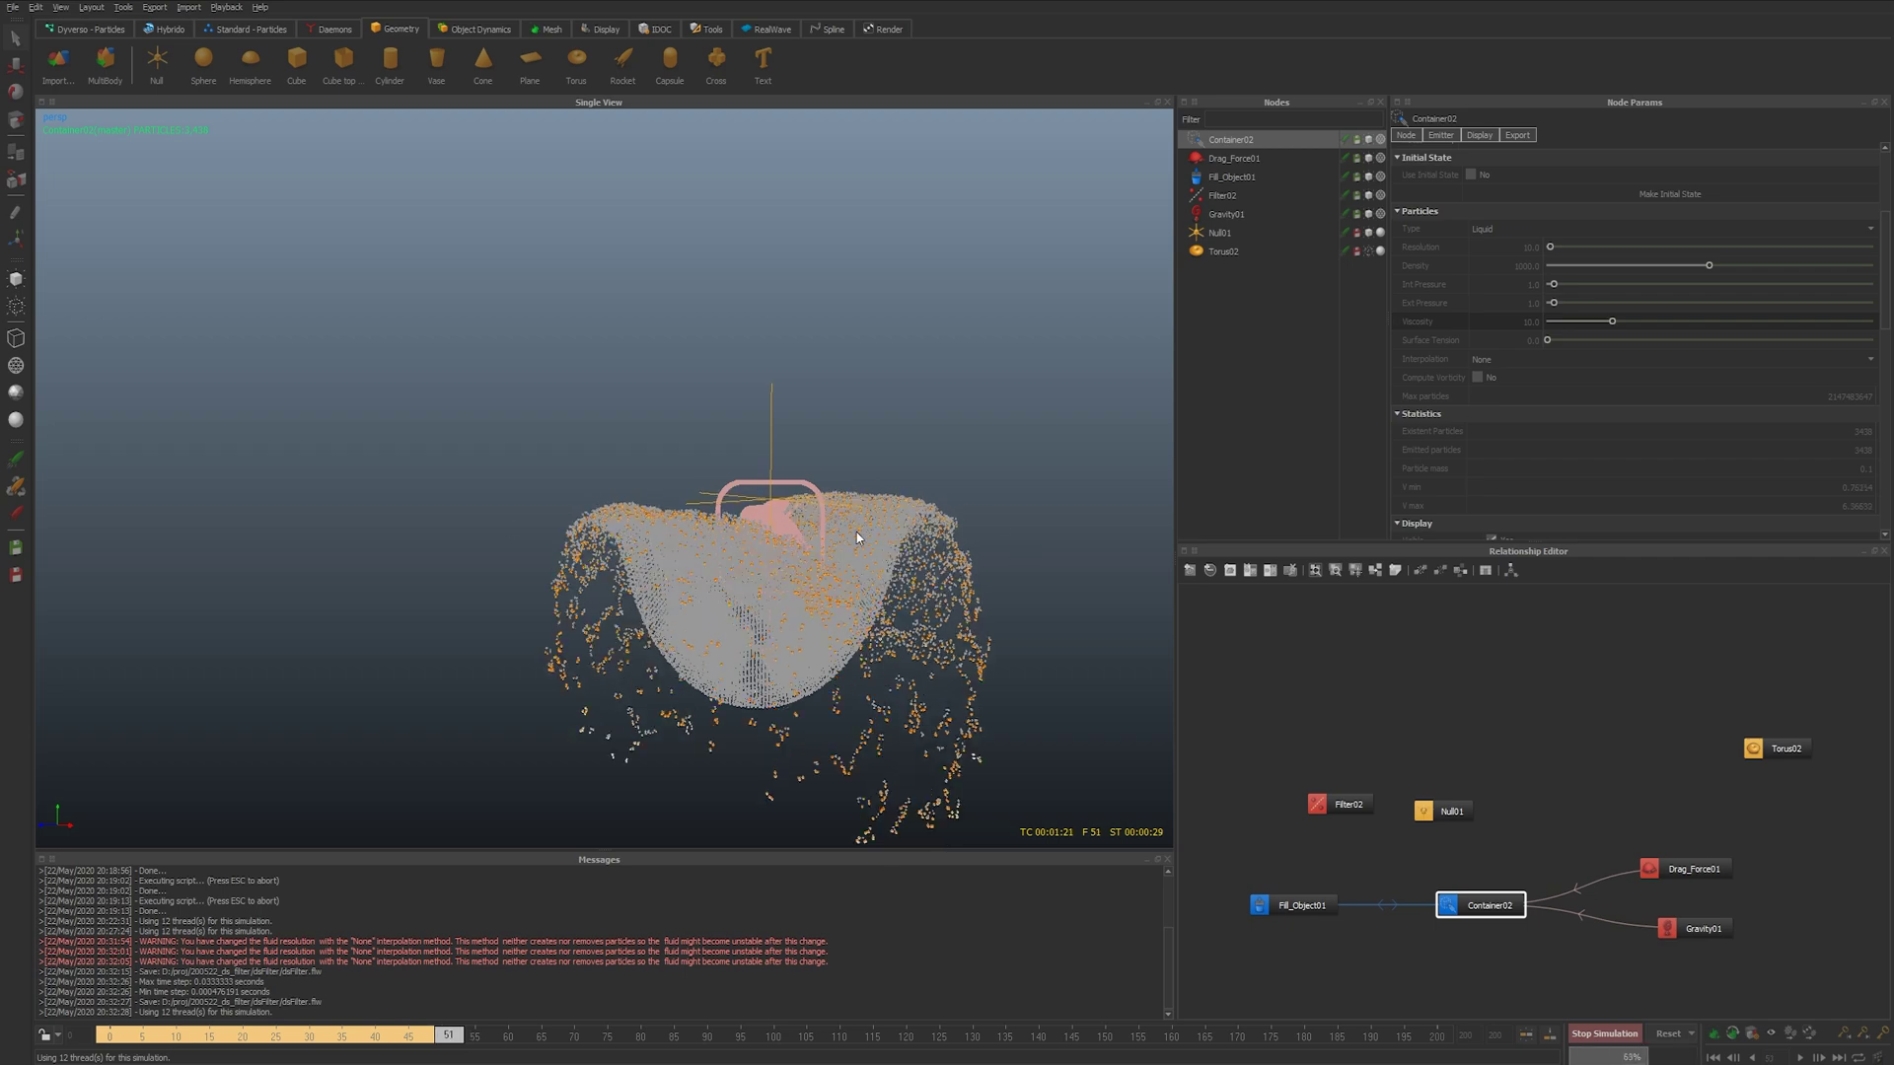
pyautogui.keyDown('alt'); pyautogui.moveTo(831, 552); pyautogui.dragTo(734, 549); pyautogui.keyUp('alt')
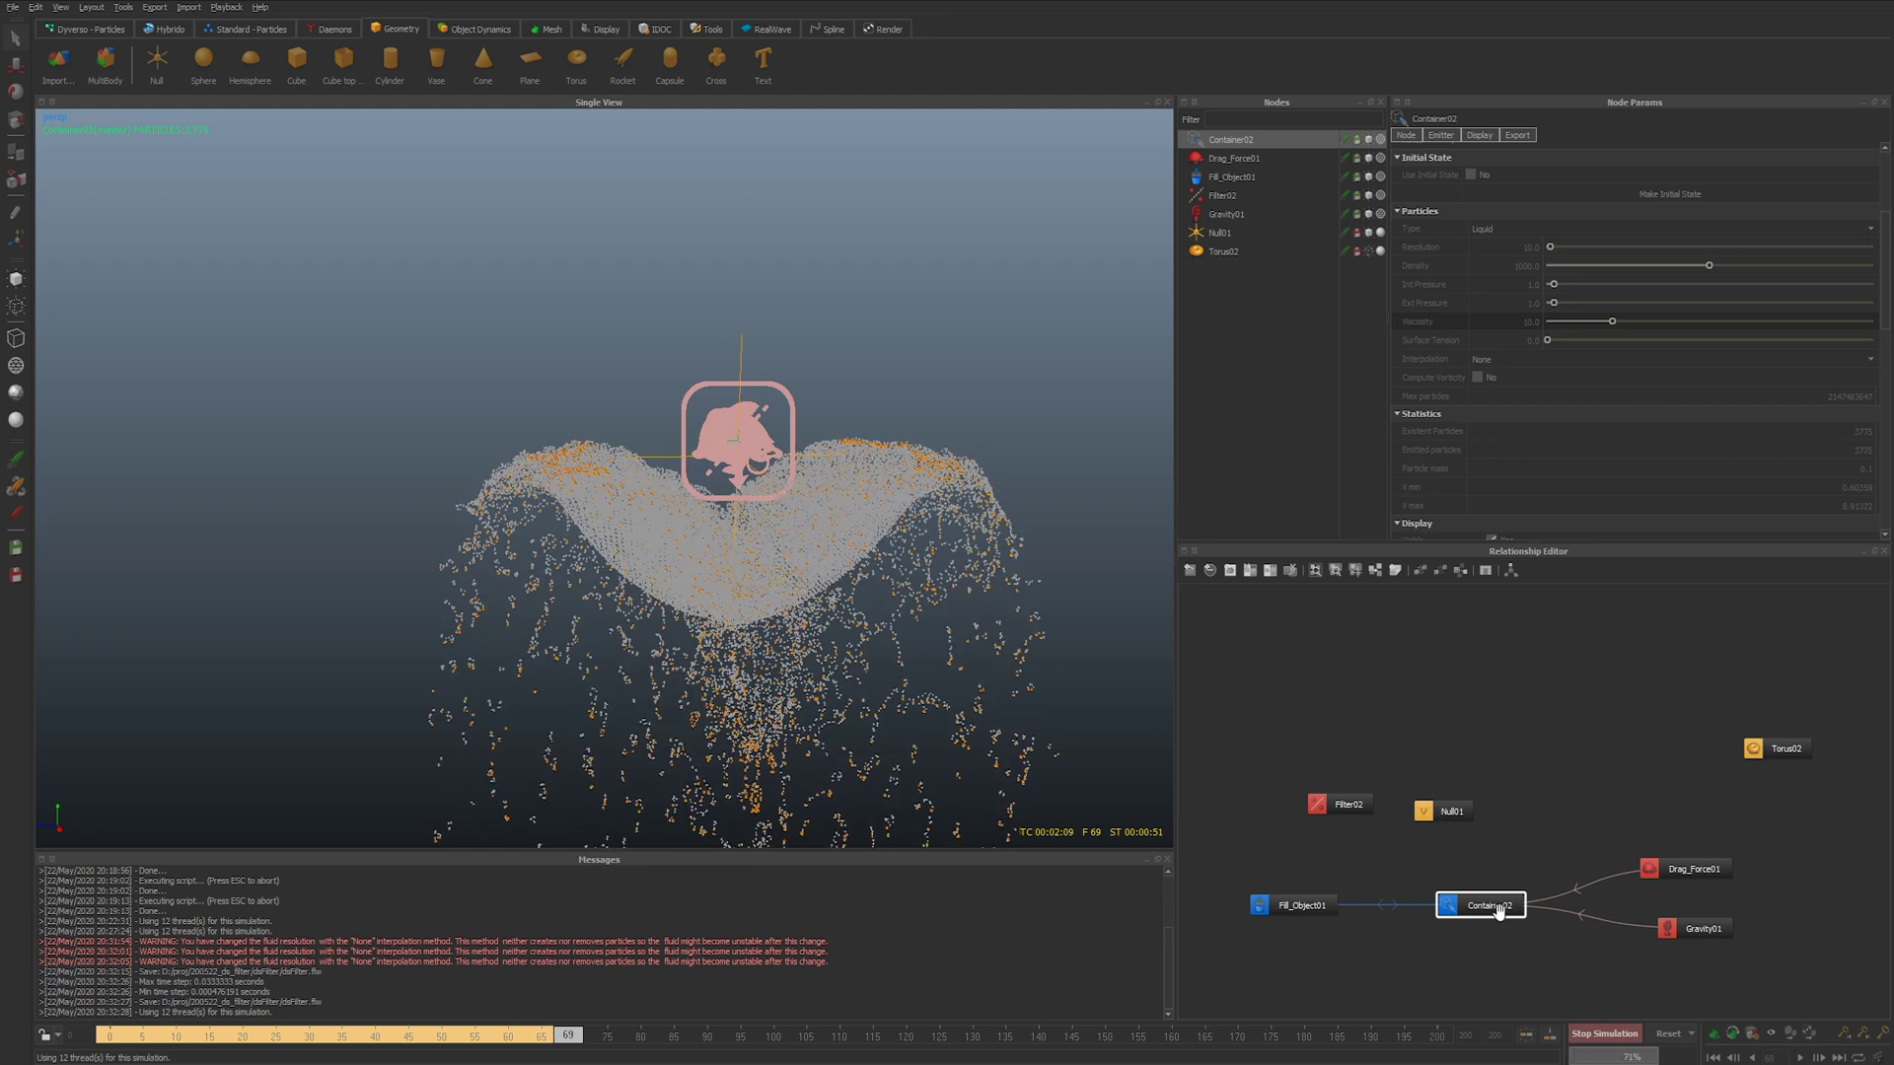
pyautogui.hotkey('alt', 'a')
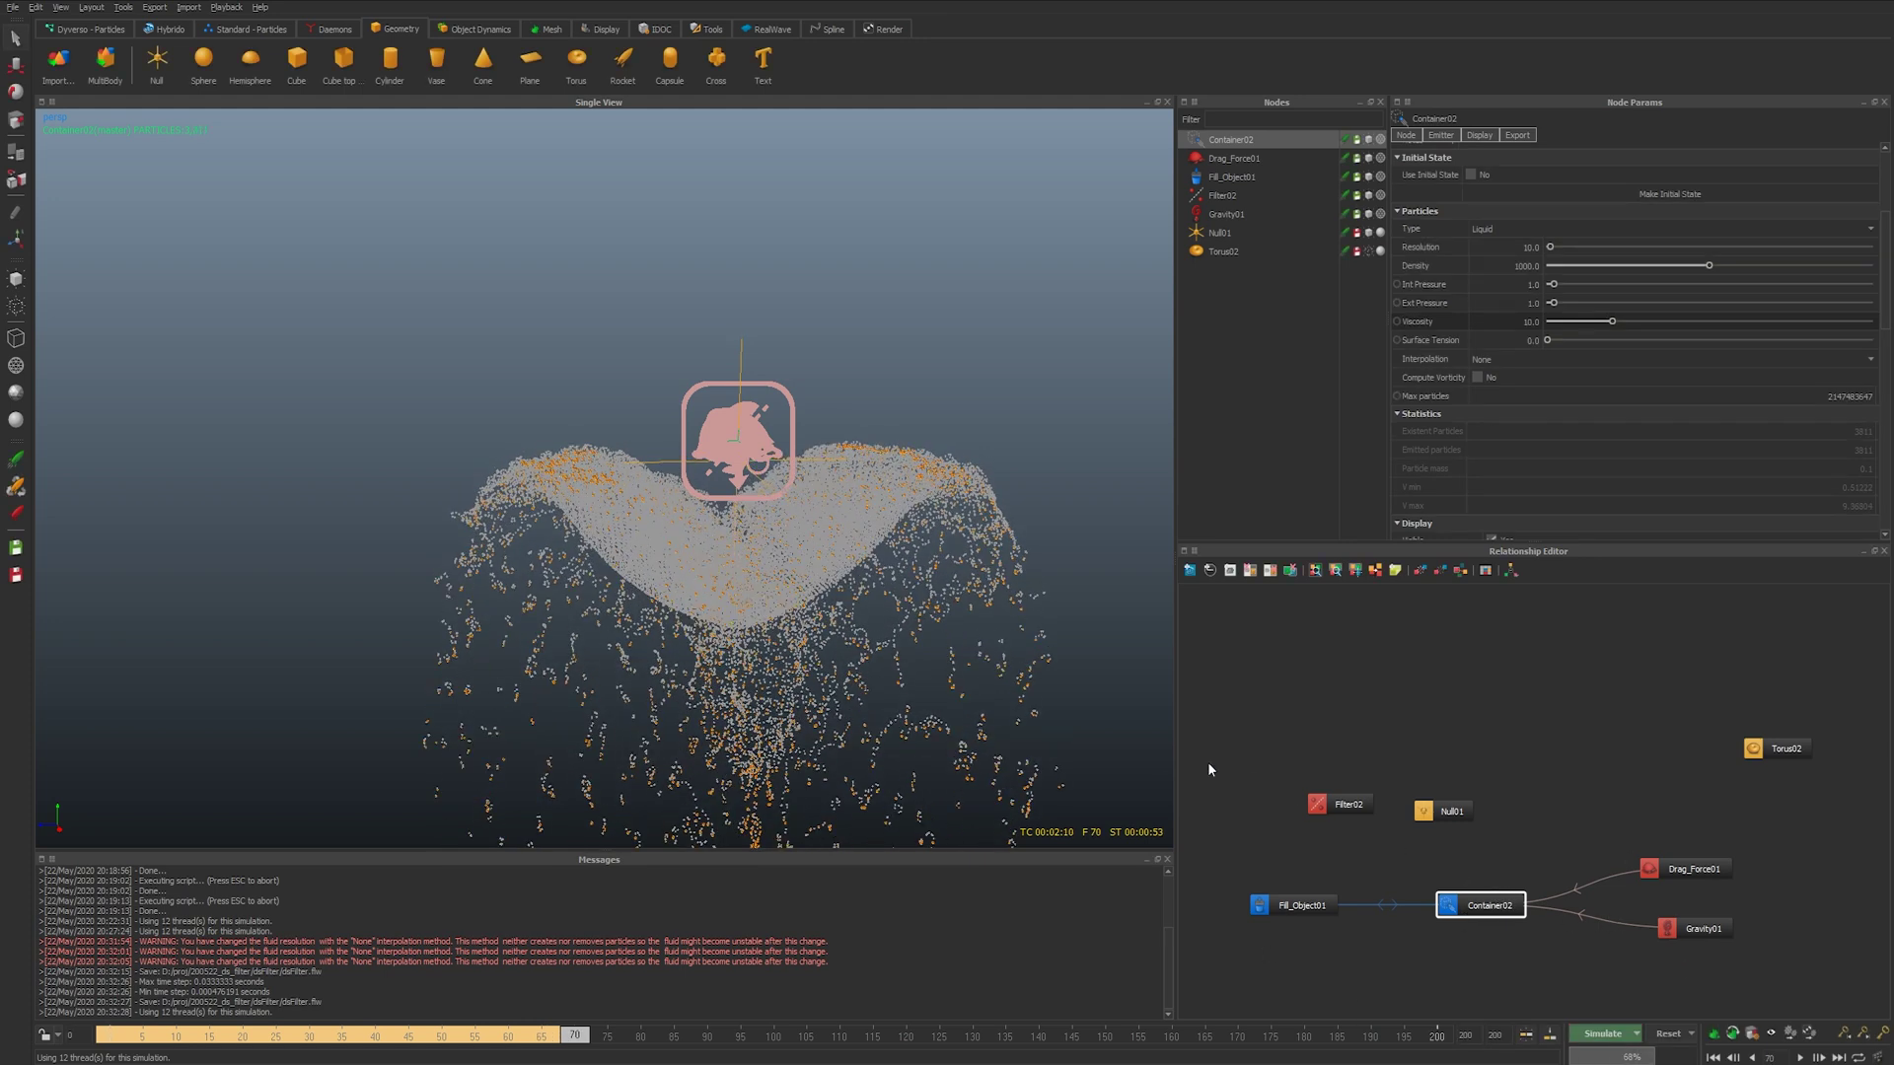
# - Shift the Filter02 and Null01 nodes aside together and raise the Container02 node slightly in the graph
pyautogui.moveTo(1284, 769); pyautogui.dragTo(1405, 799)
pyautogui.click(1465, 851)
pyautogui.moveTo(1496, 903); pyautogui.dragTo(1493, 879)
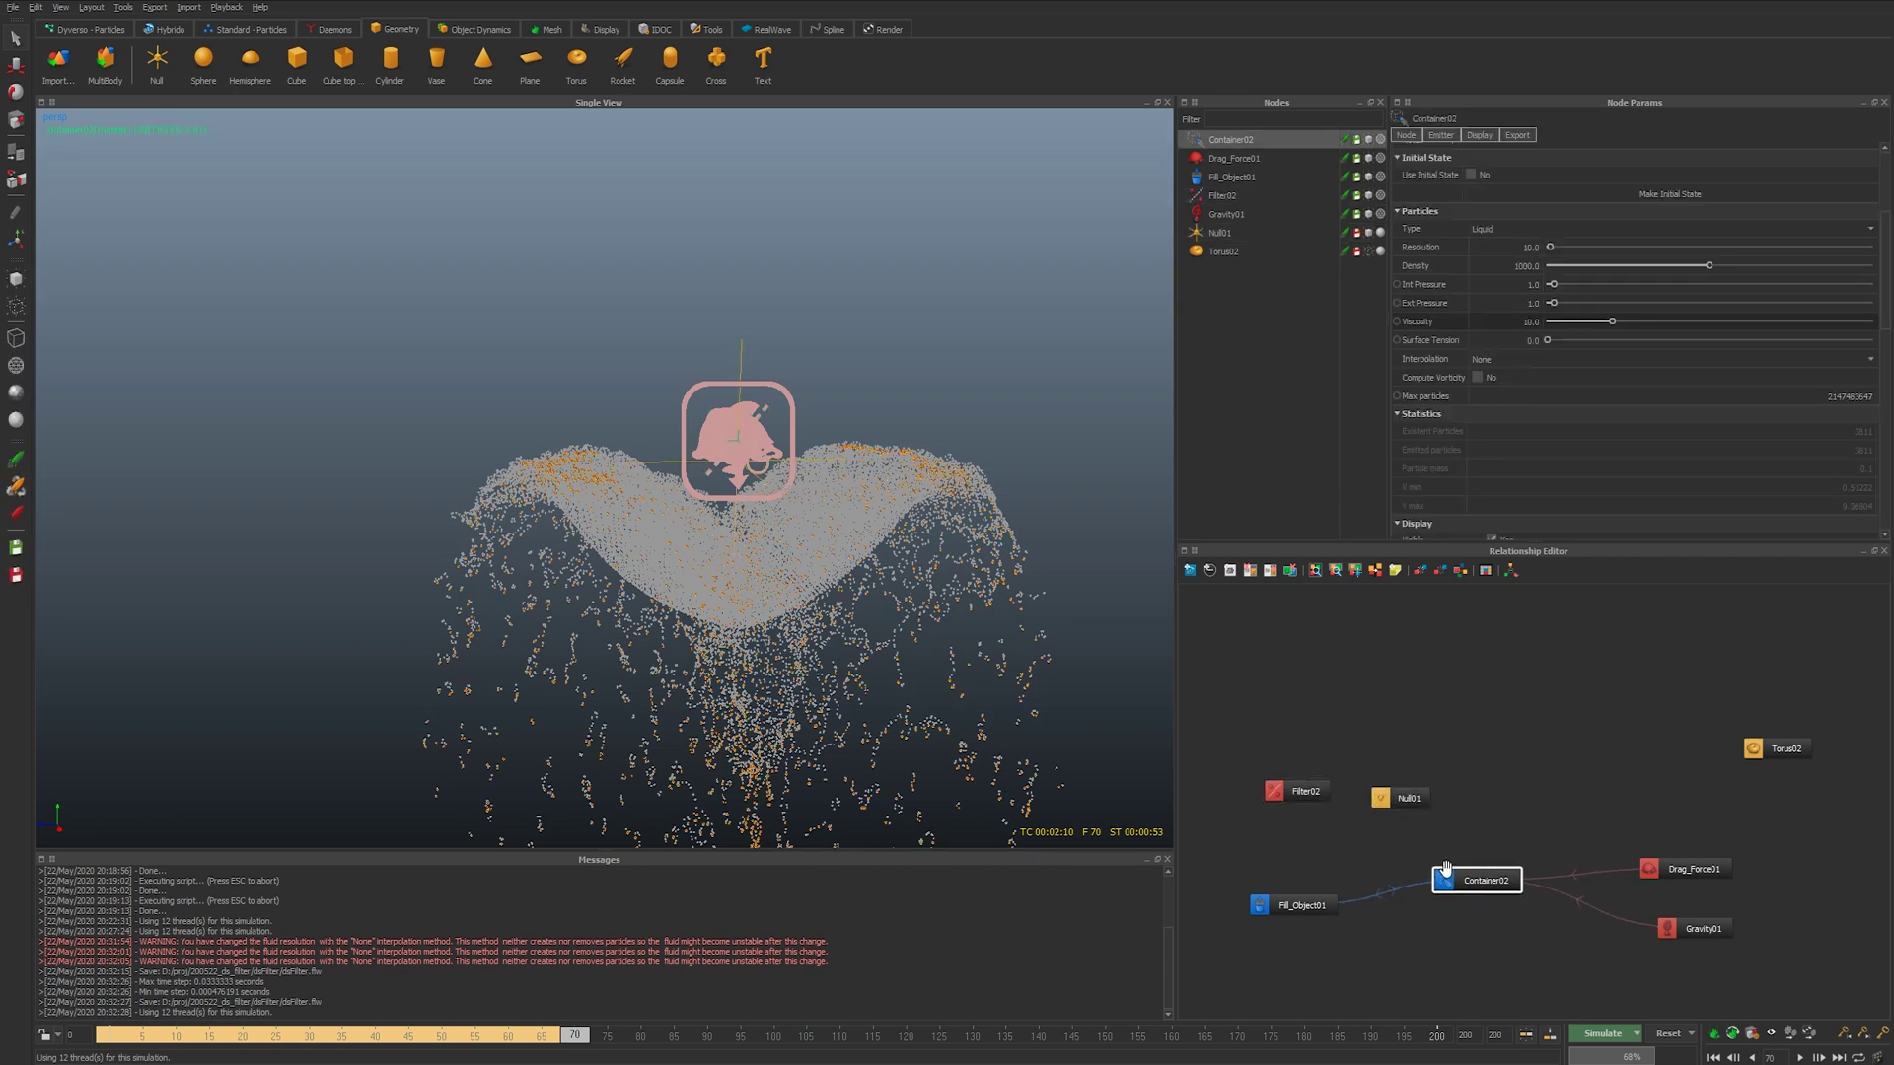
# - Add a Circle particle emitter and place its node just above Container02 in the relationship graph
pyautogui.click(229, 32)
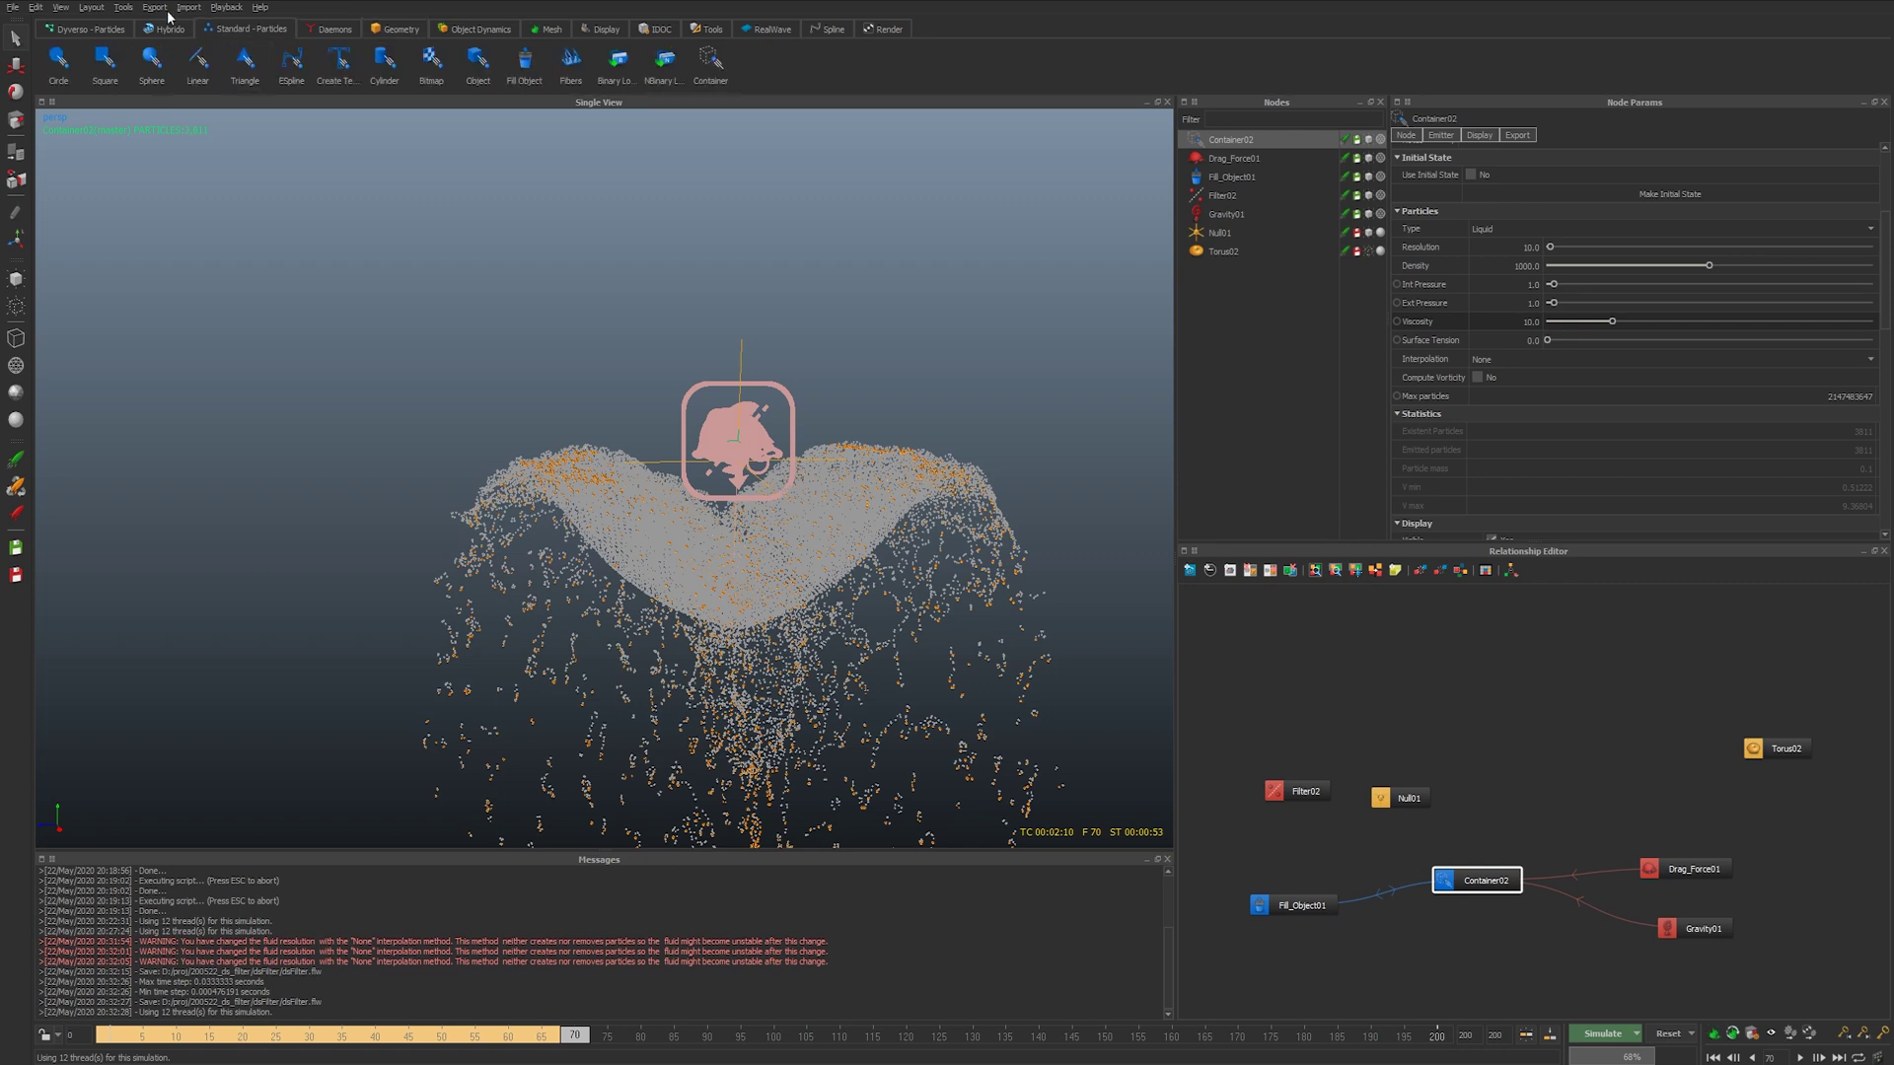
pyautogui.click(57, 61)
pyautogui.moveTo(1535, 817); pyautogui.dragTo(1467, 824)
pyautogui.scroll(-5, 1541, 418)
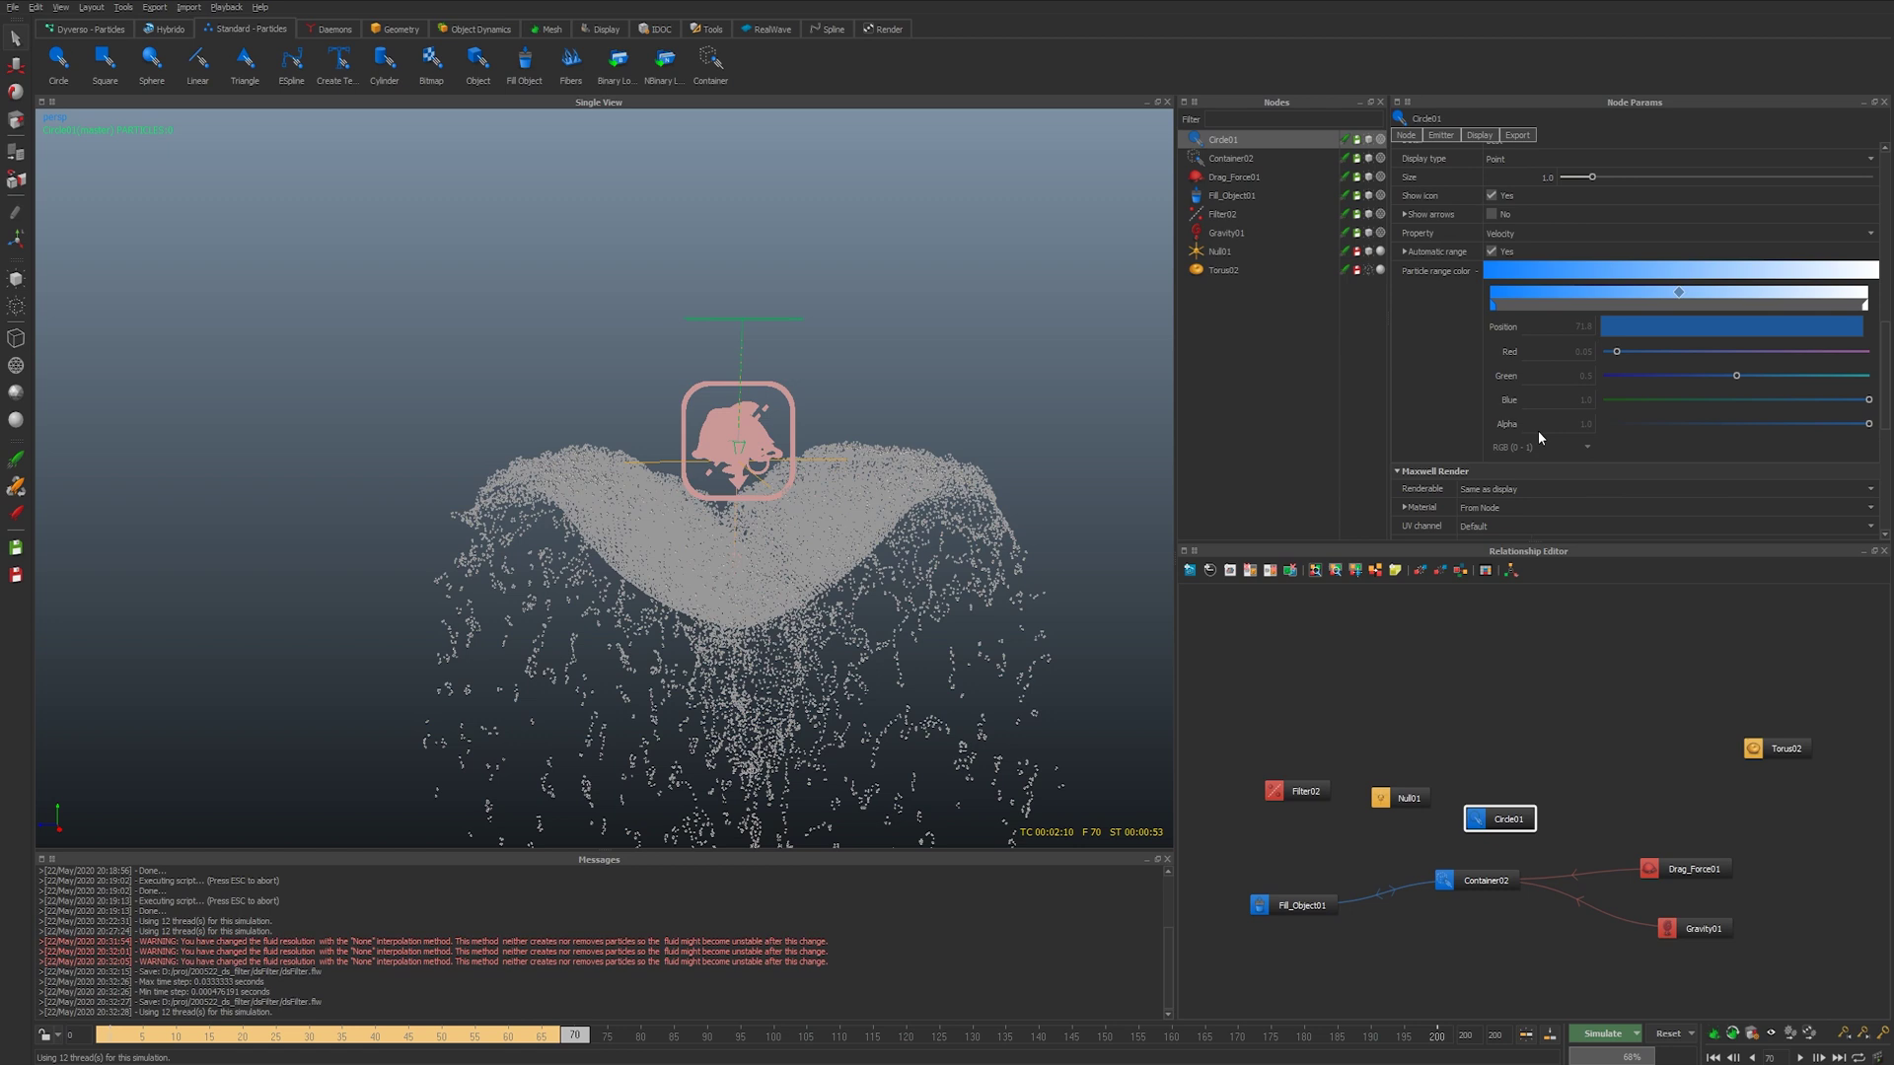
# - Set the Circle01 emitter's speed to 0
pyautogui.scroll(5, 1484, 308)
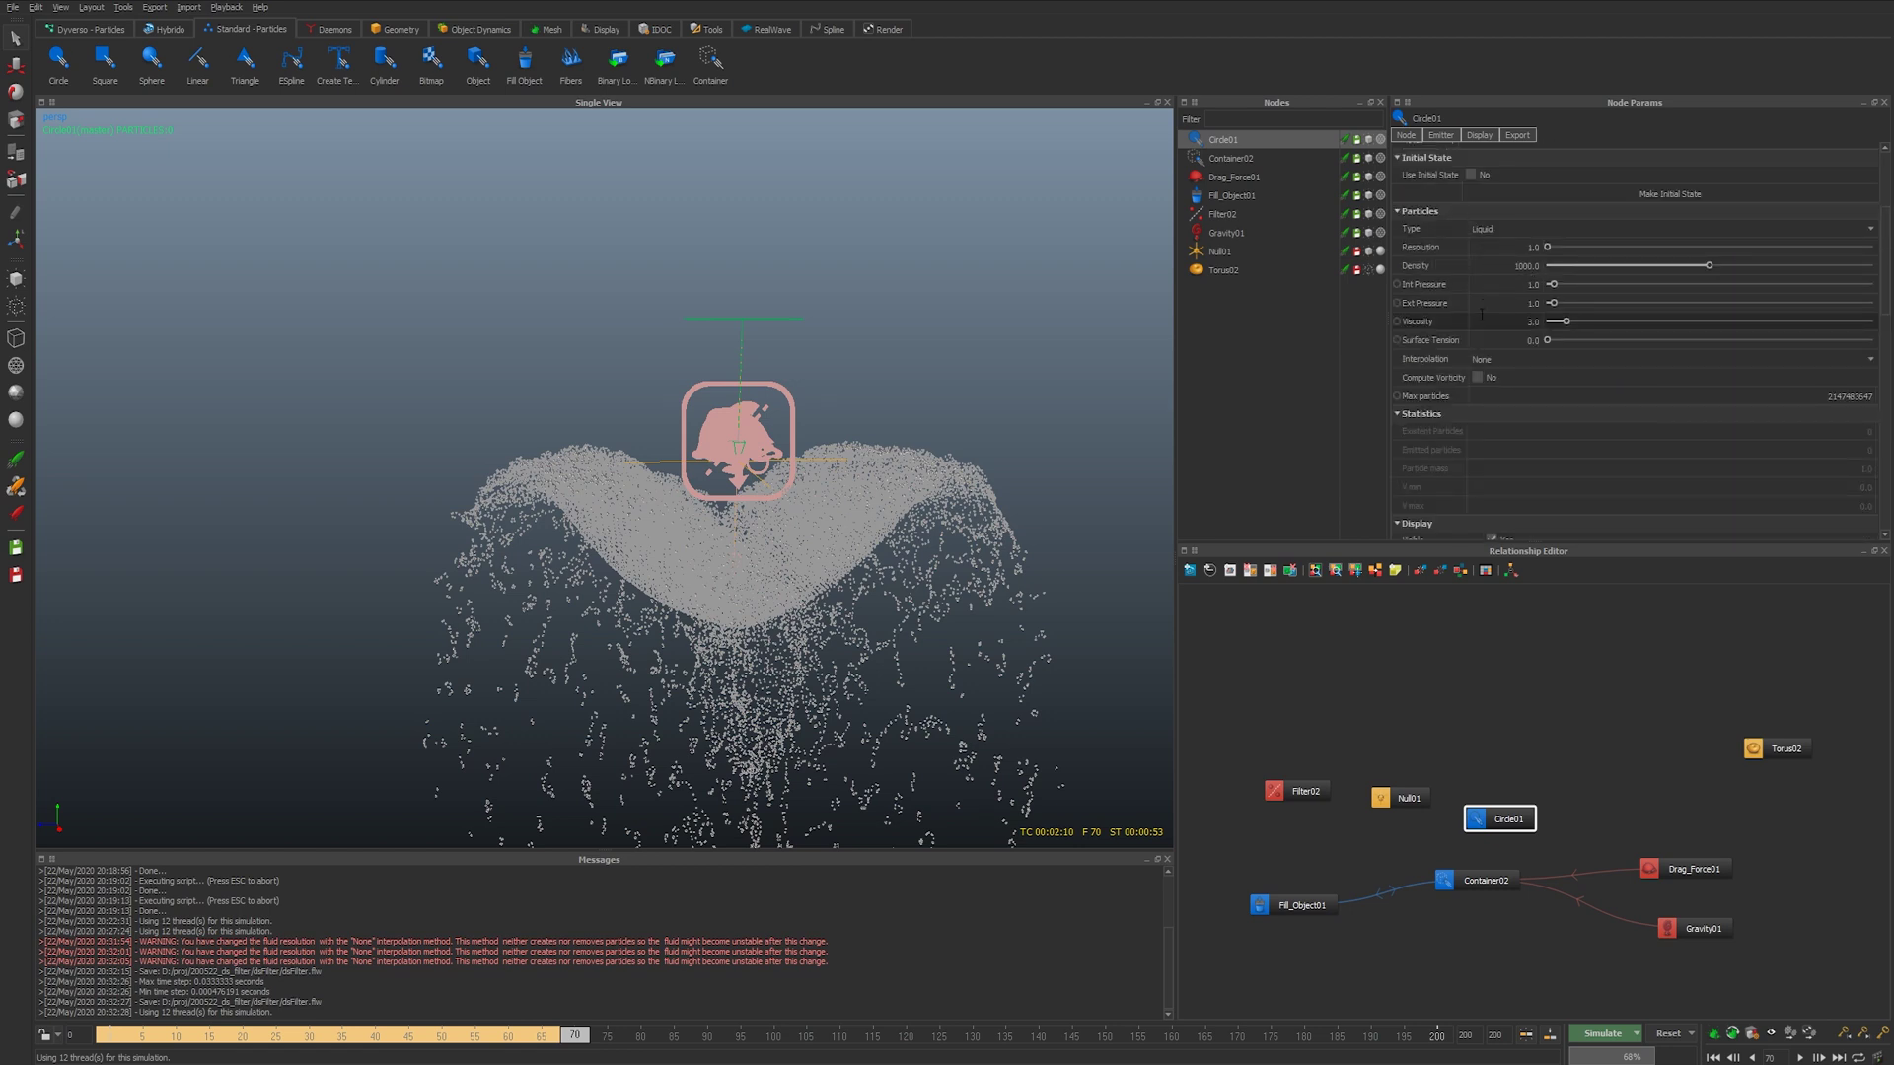
pyautogui.scroll(-5, 1482, 313)
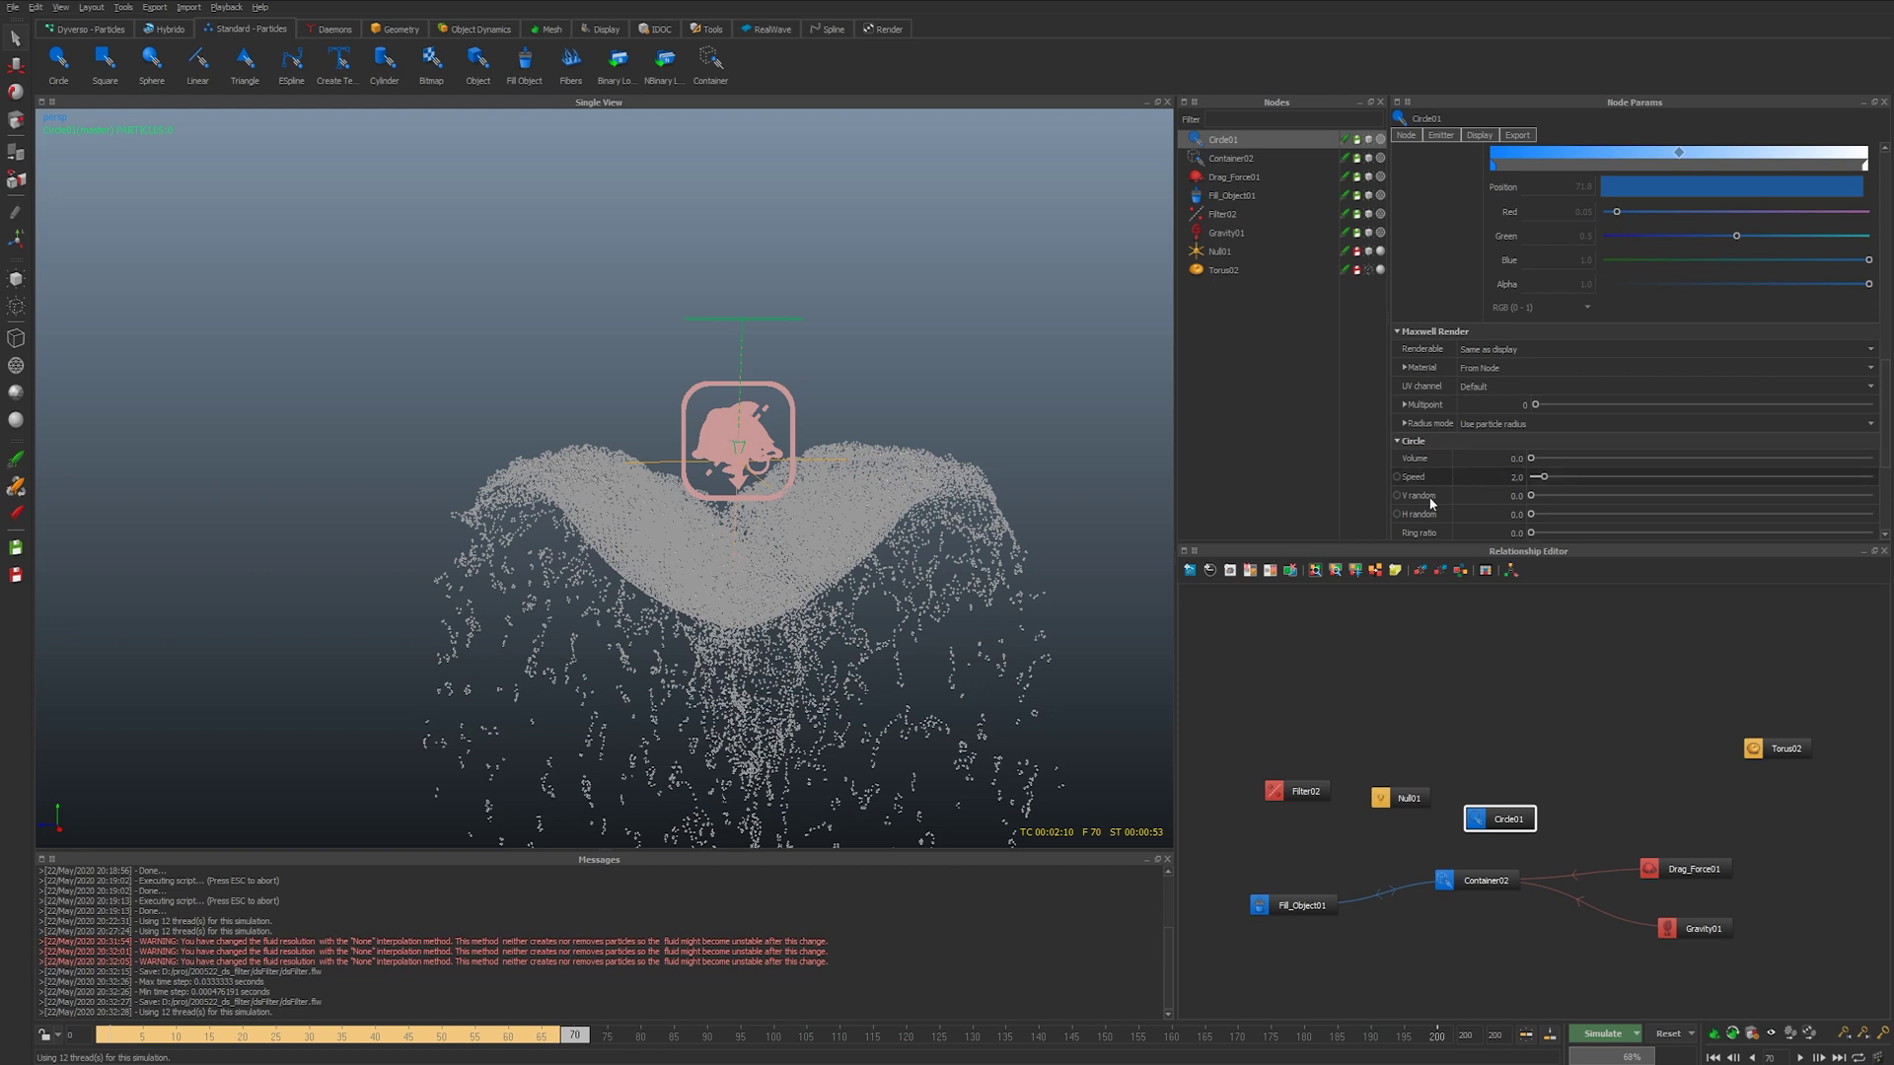
pyautogui.click(1512, 476)
pyautogui.write('0')
pyautogui.press('Delete')
pyautogui.press('Return')
# - Link Circle01 to Fill_Object01, Drag_Force01 and Gravity01 in the relationship graph
pyautogui.moveTo(1327, 900); pyautogui.dragTo(1489, 821)
pyautogui.click(1500, 820)
pyautogui.moveTo(1503, 824); pyautogui.dragTo(1676, 920)
# - Change Filter02's Target (True) to Circle01
pyautogui.click(1321, 794)
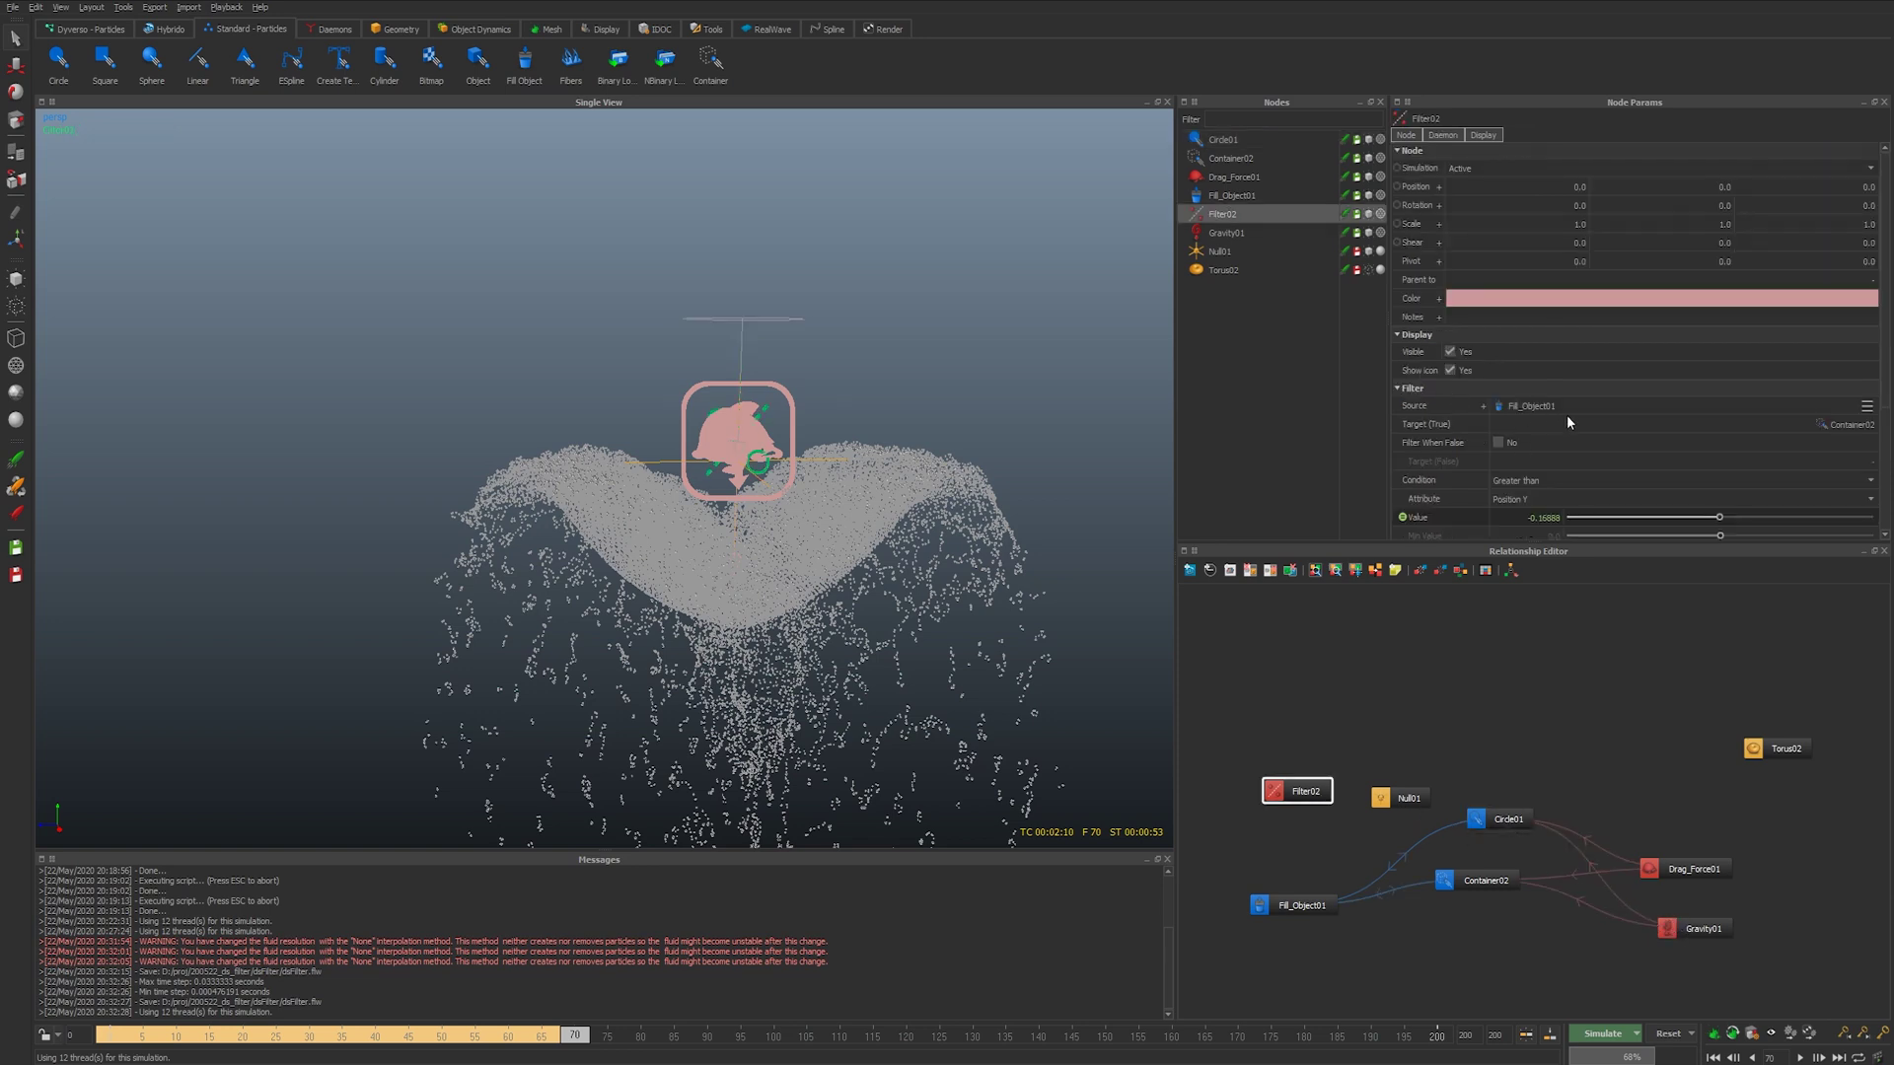
pyautogui.click(1844, 424)
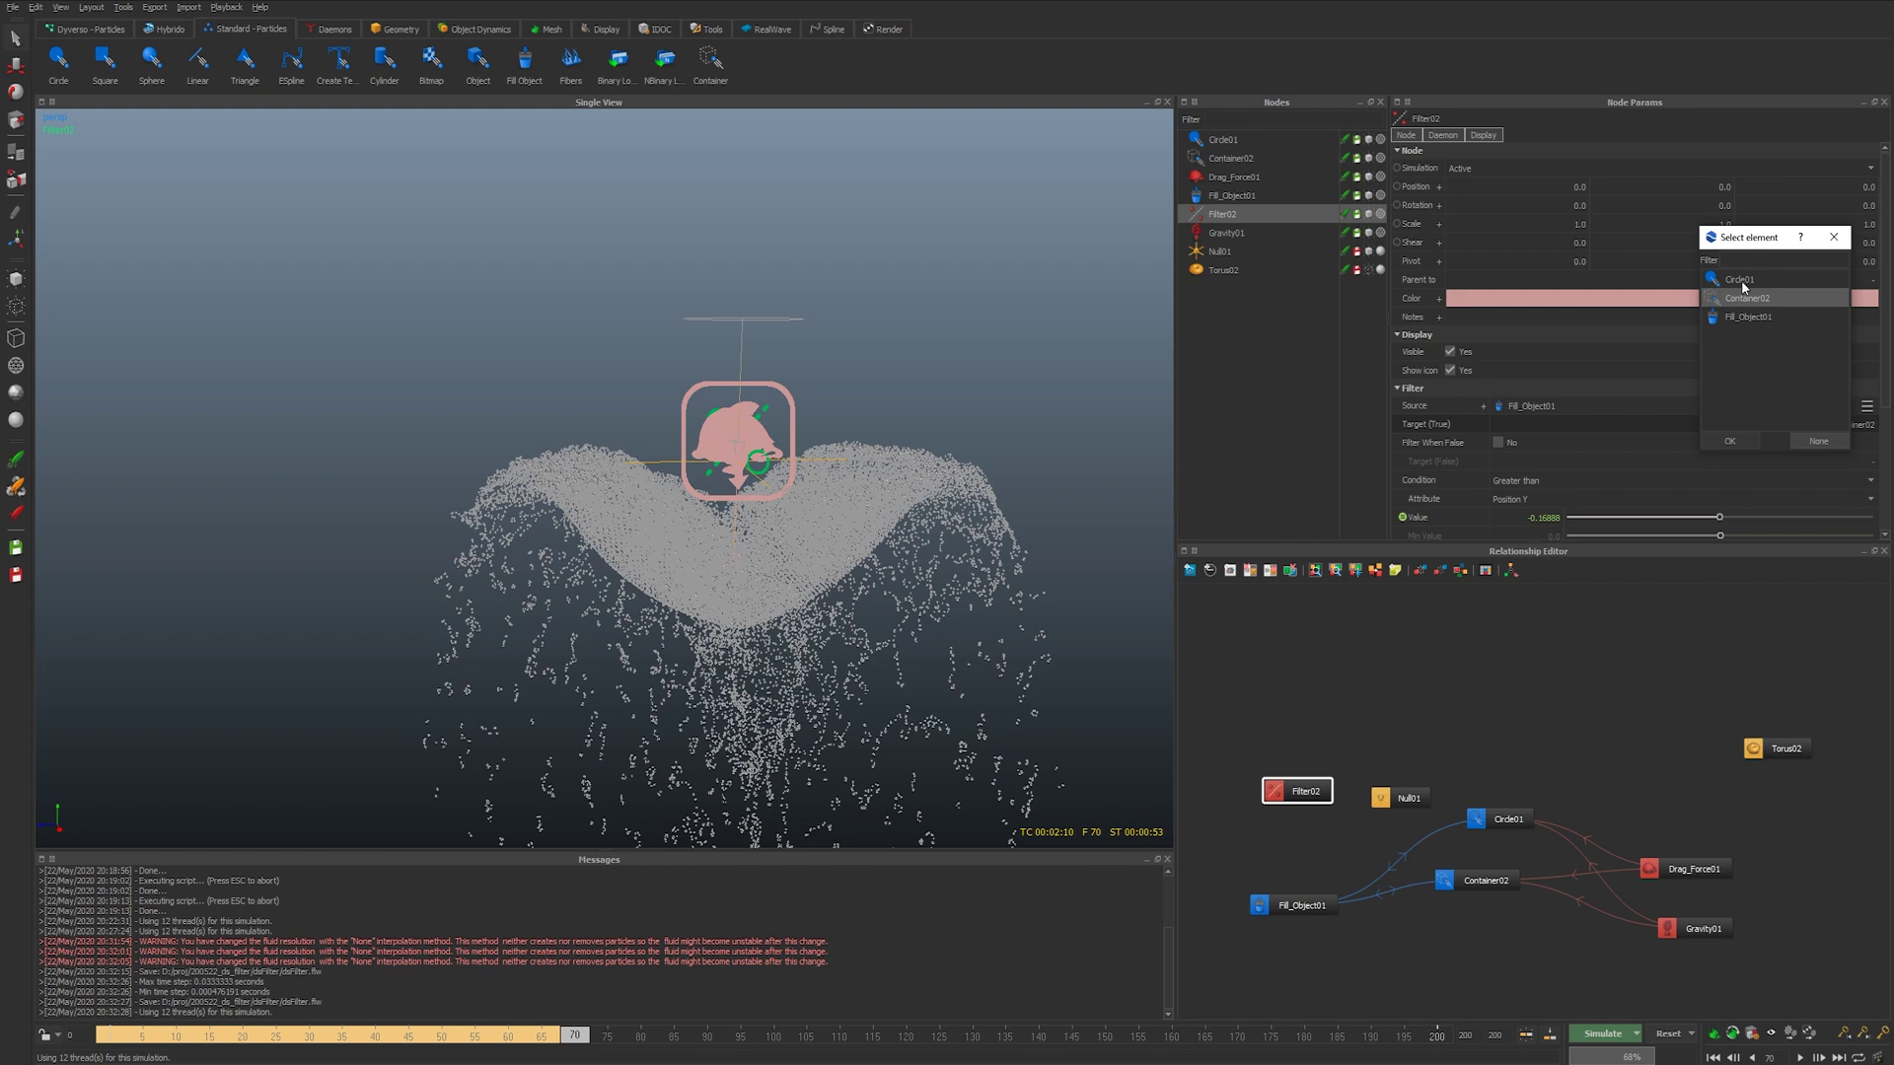
pyautogui.doubleClick(1742, 280)
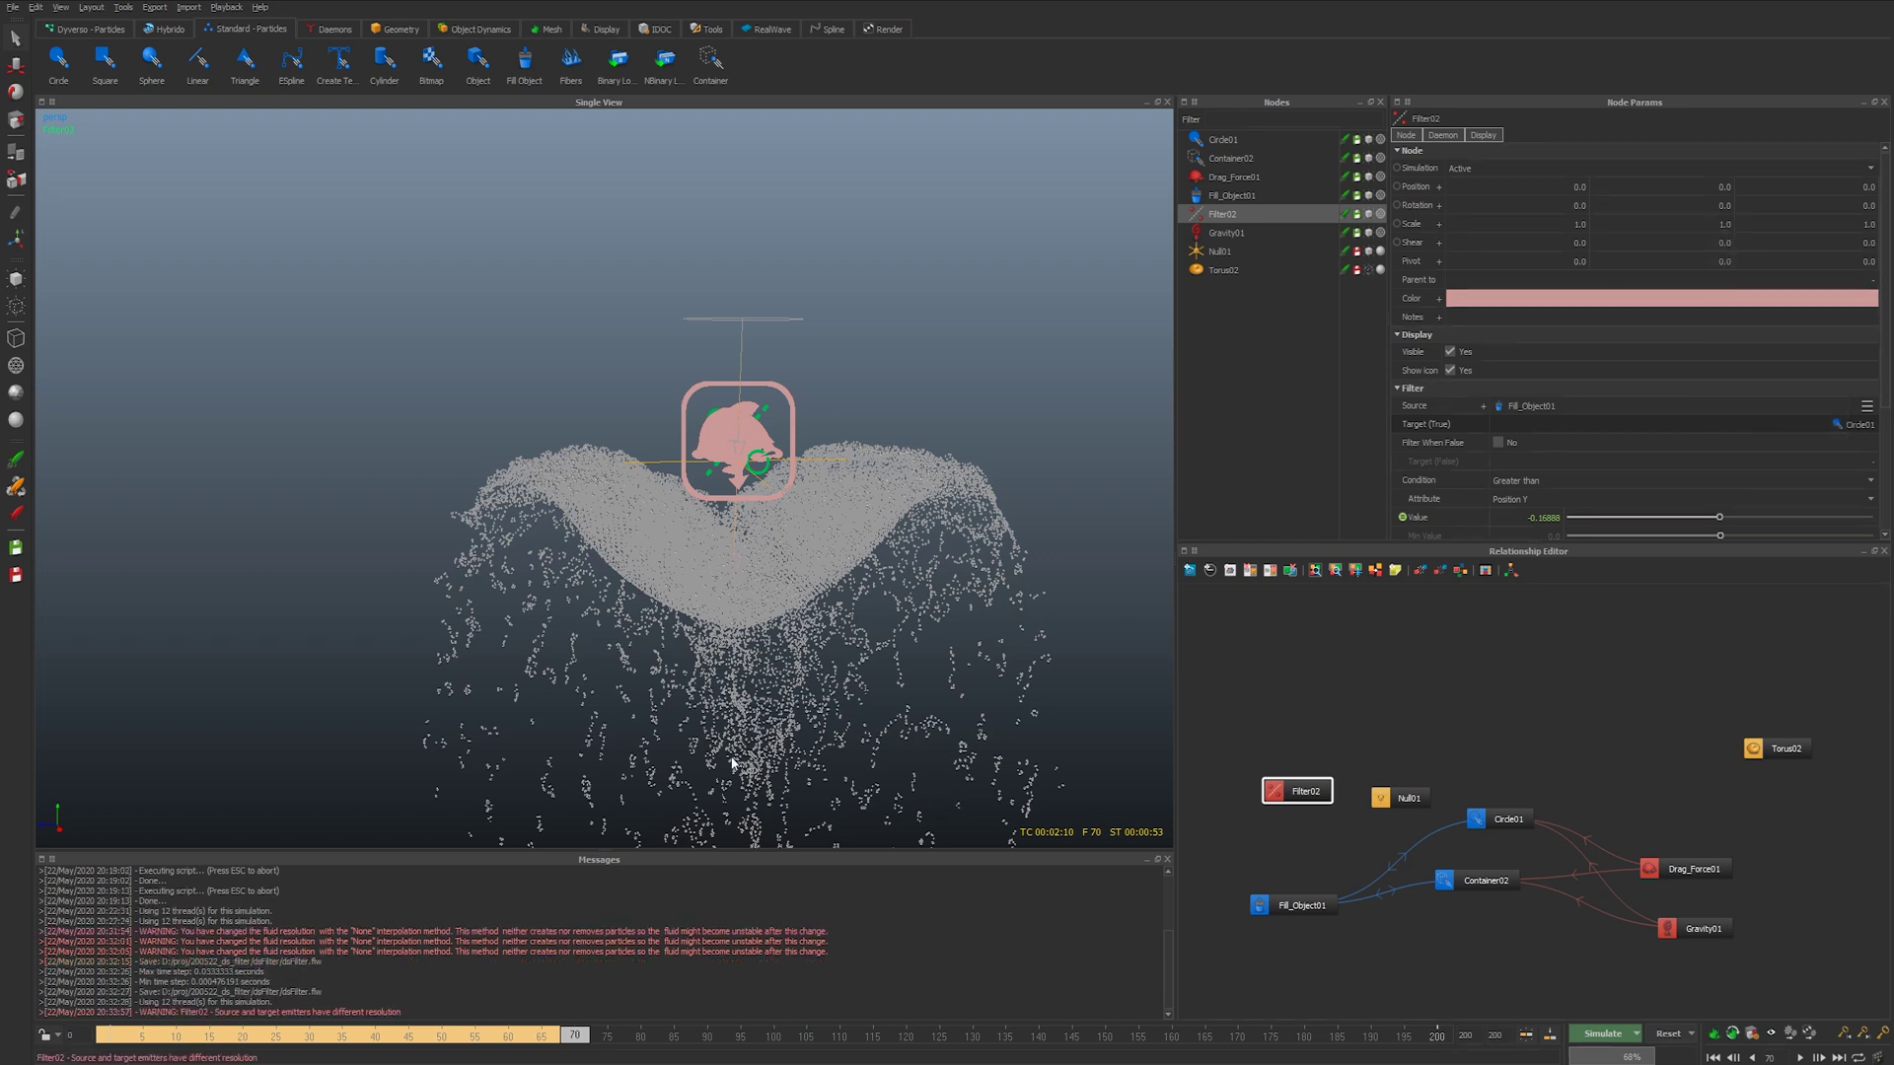
# - Reset the scene and simulate to frame 31, inspecting the particles passed to Circle01
pyautogui.hotkey('ctrl', 'r')
pyautogui.press('Return')
pyautogui.hotkey('alt', 'a')
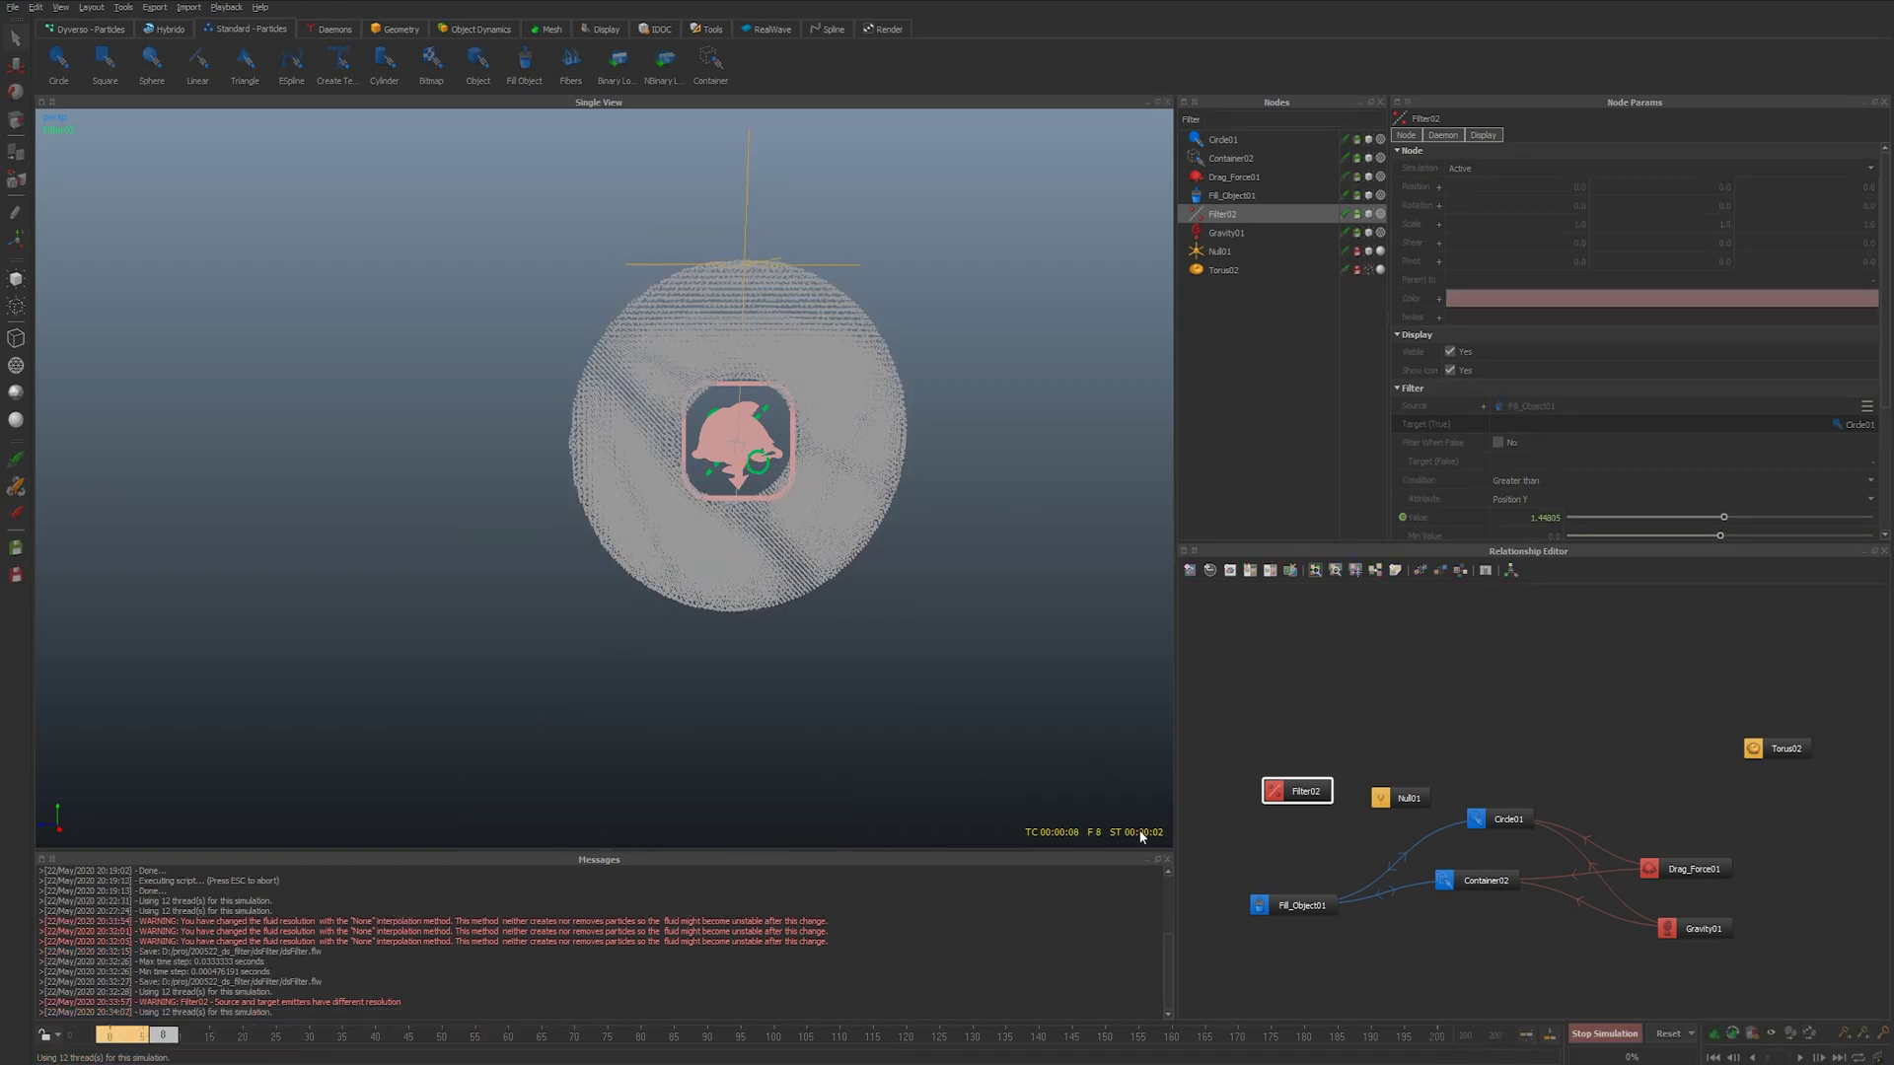
pyautogui.click(1510, 815)
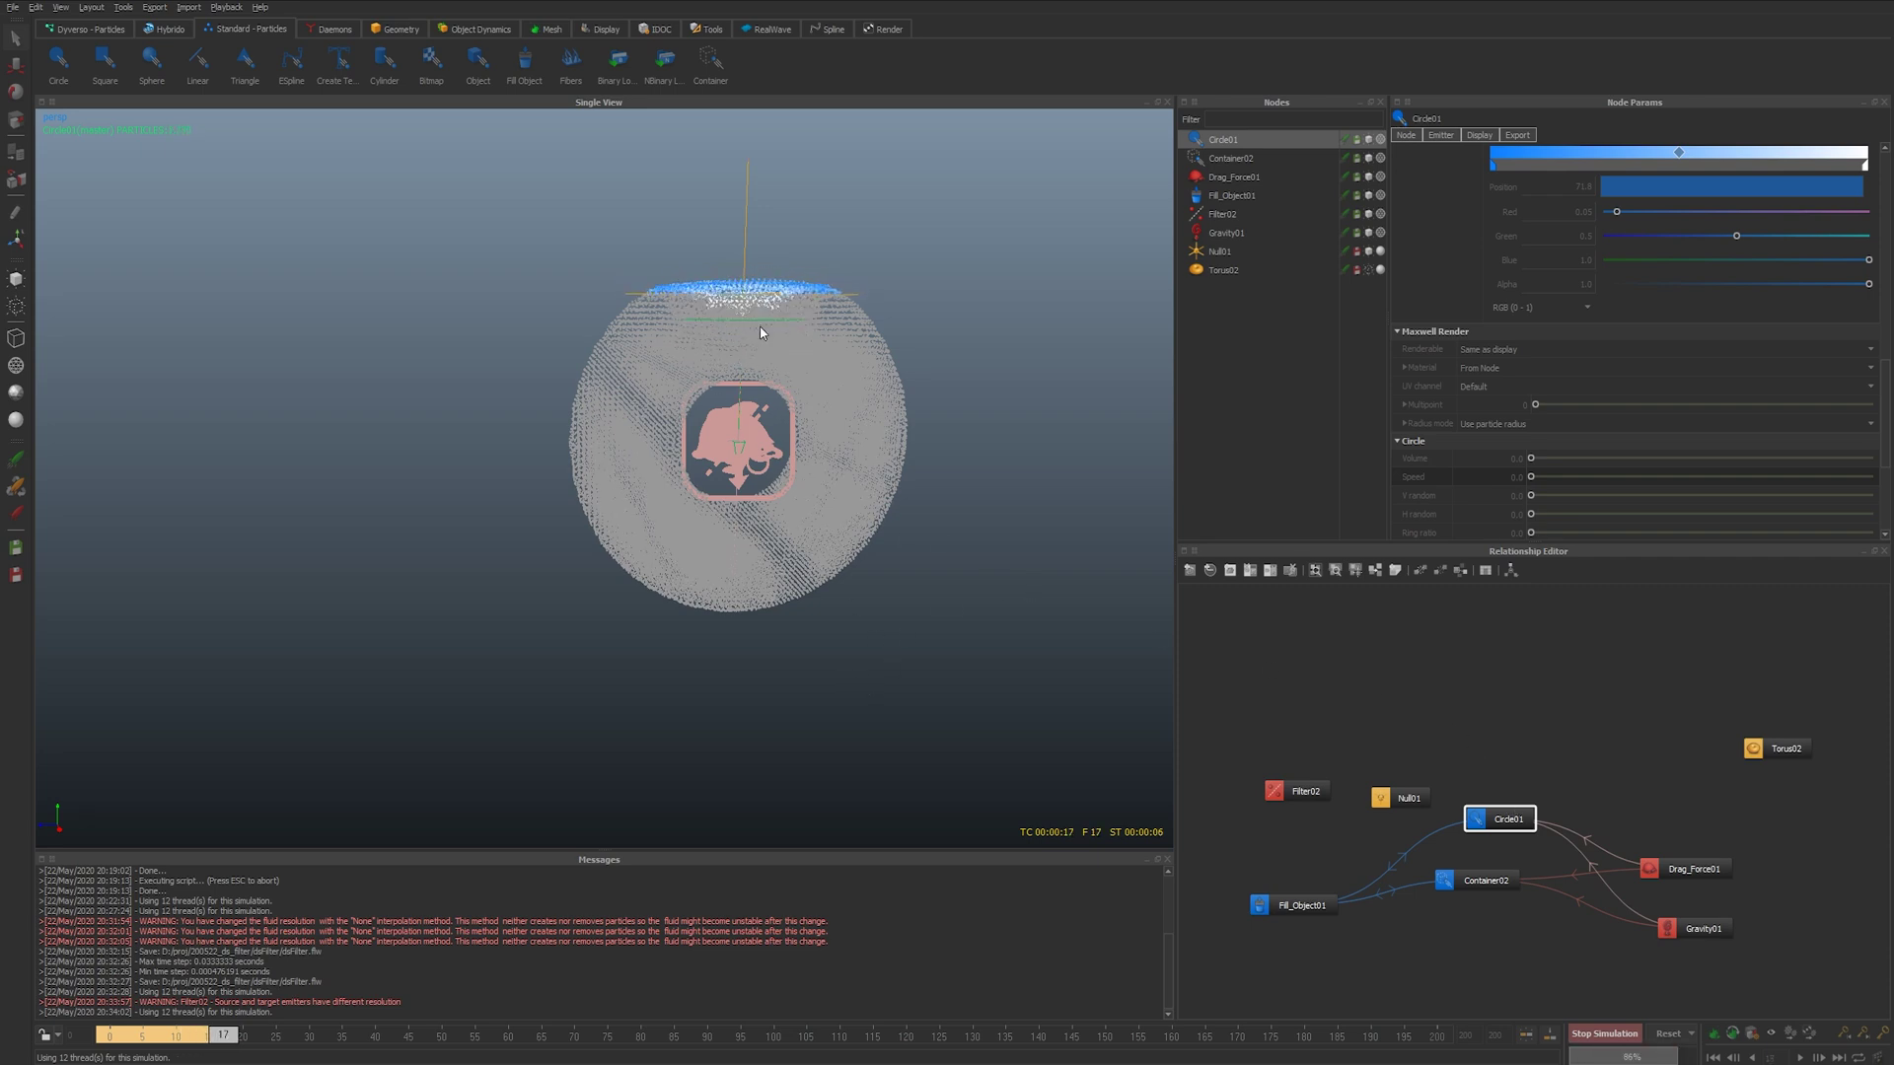
pyautogui.keyDown('alt'); pyautogui.moveTo(693, 604); pyautogui.dragTo(740, 704); pyautogui.keyUp('alt')
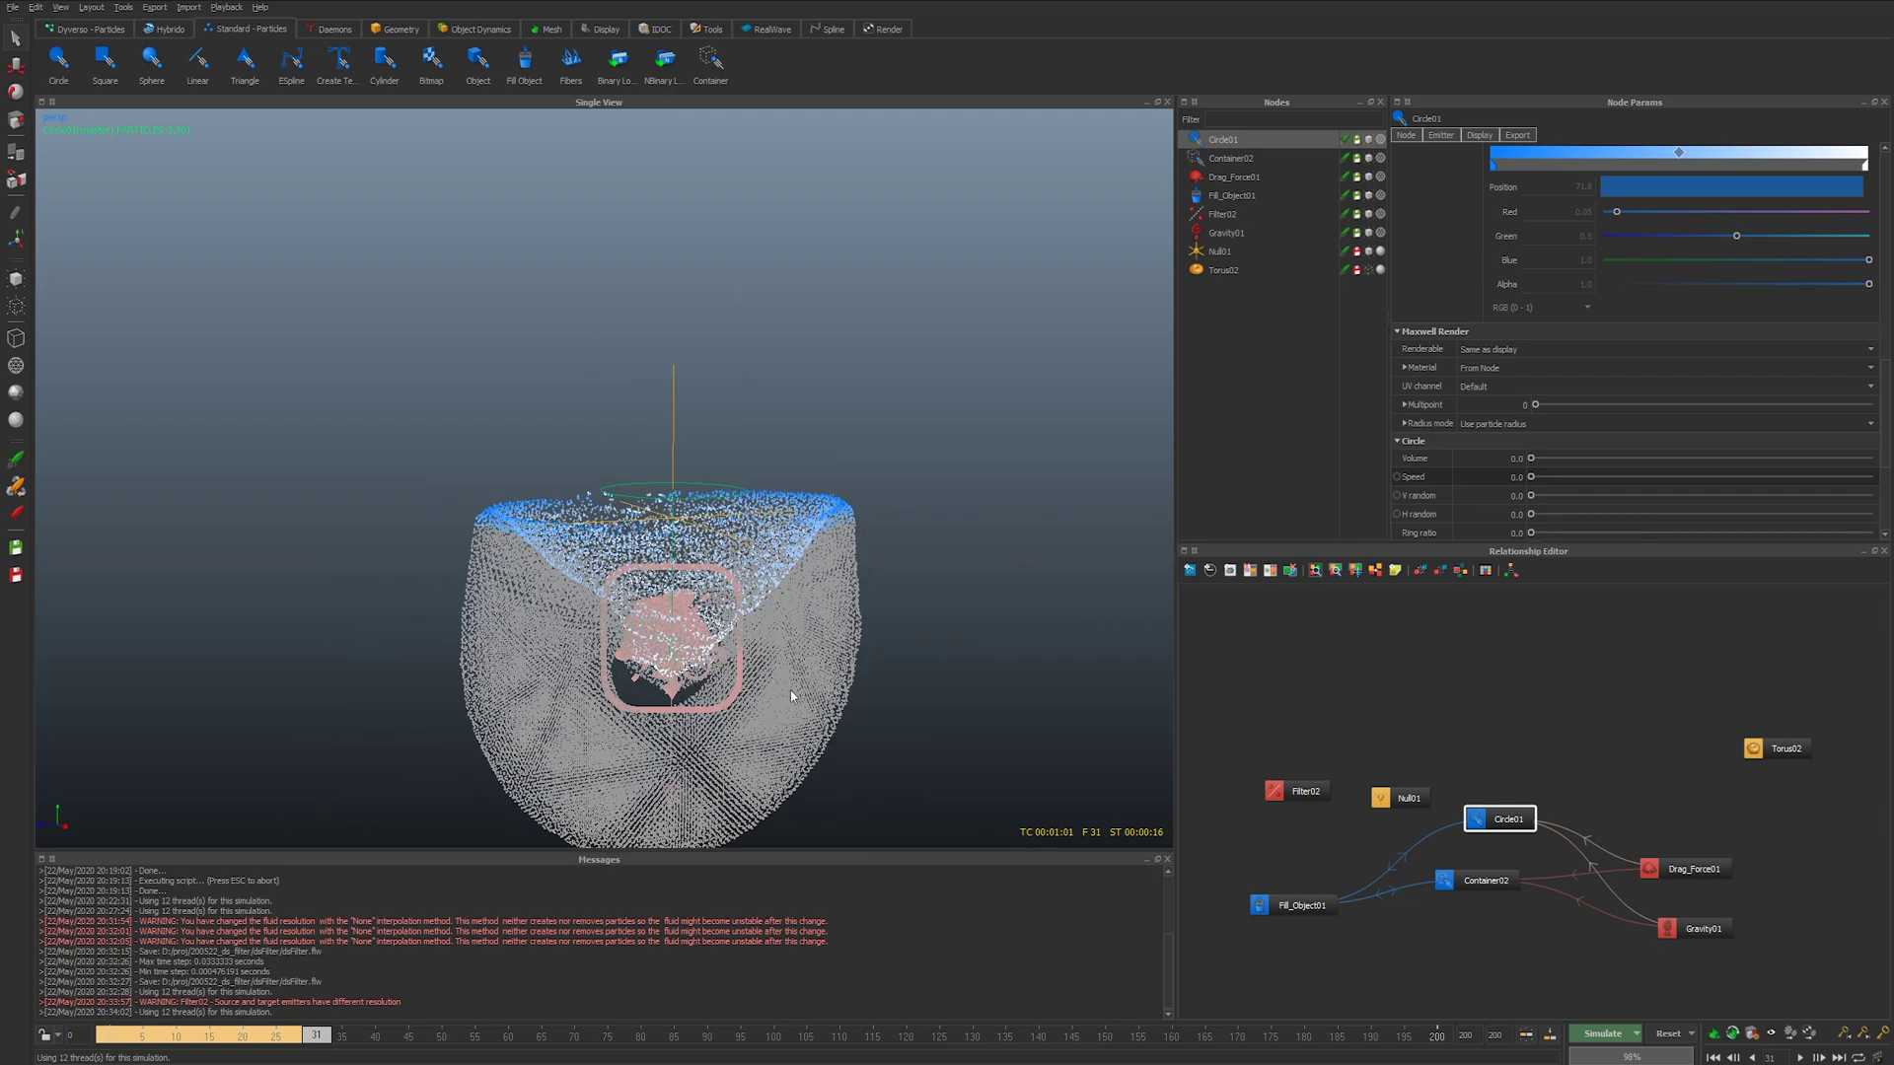
# - Move the Circle01 node closer to Container02 and set its resolution and viscosity to 10
pyautogui.click(1483, 876)
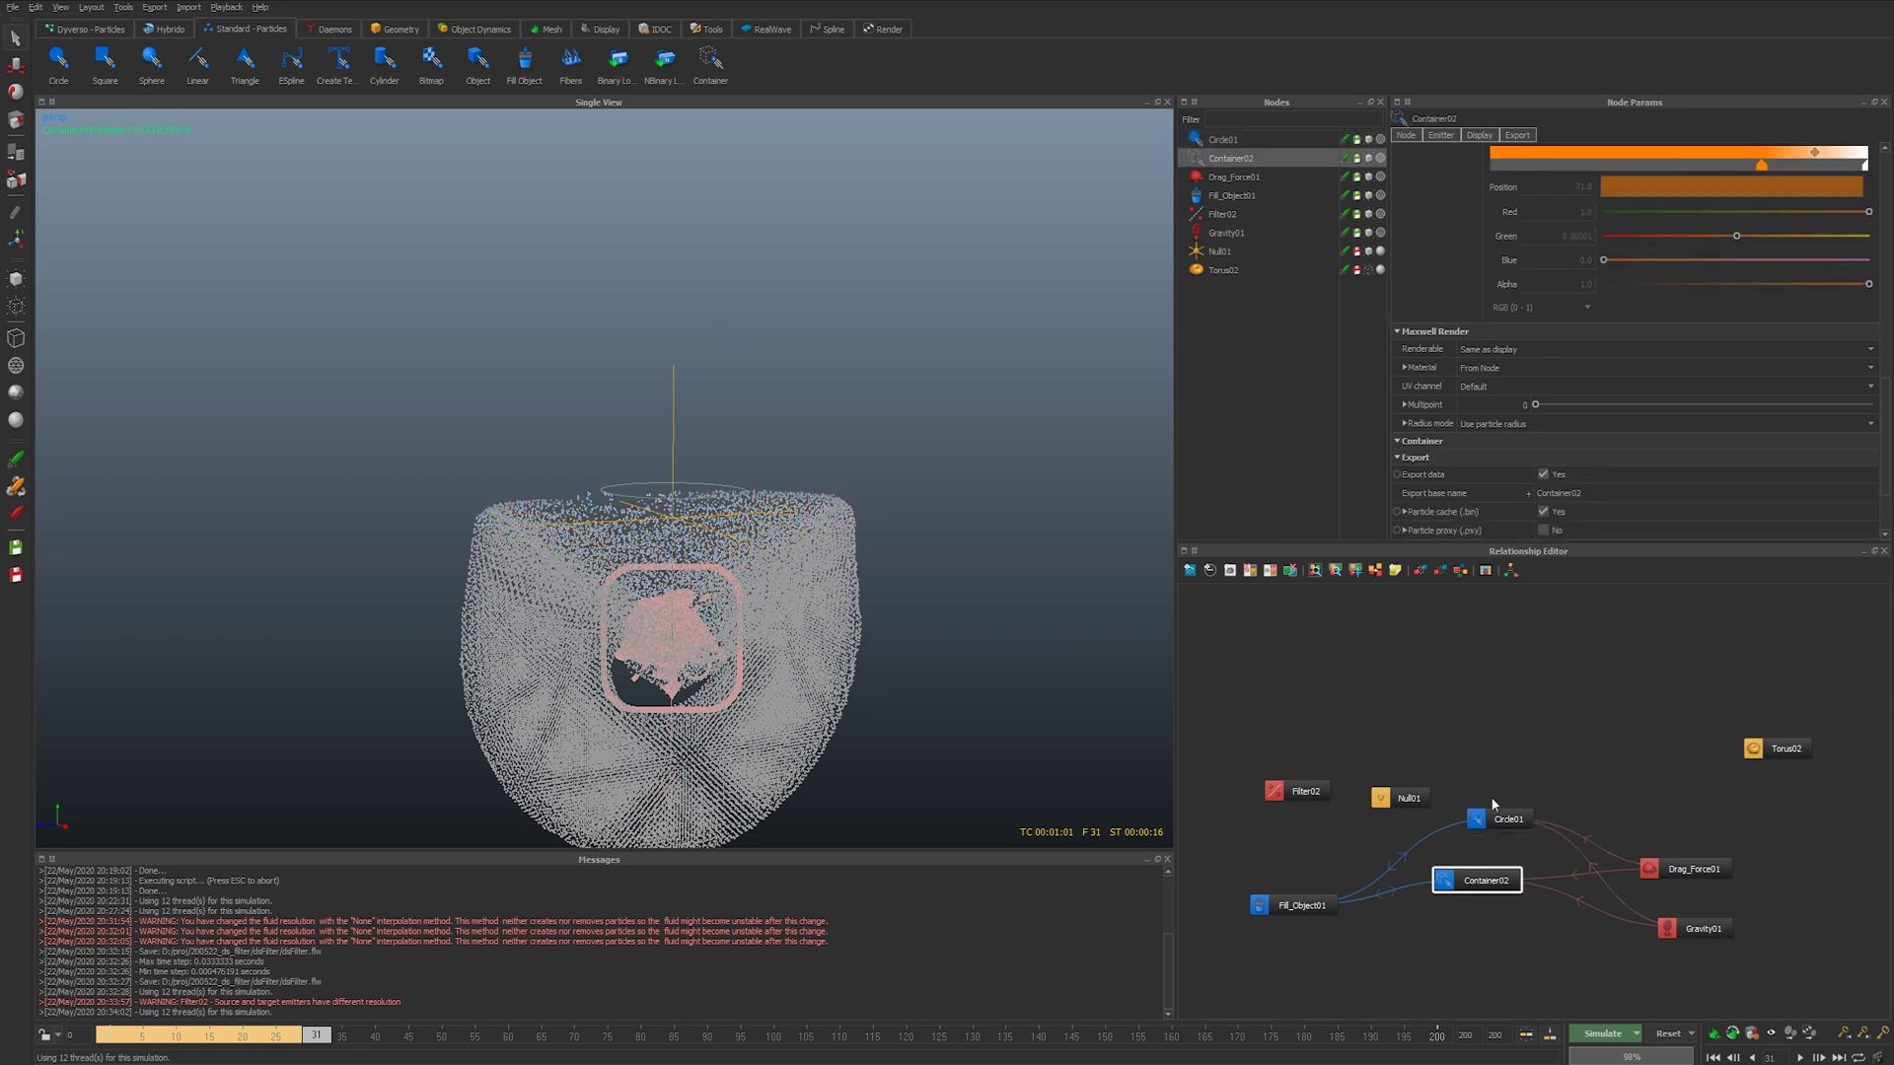
pyautogui.scroll(6, 1544, 444)
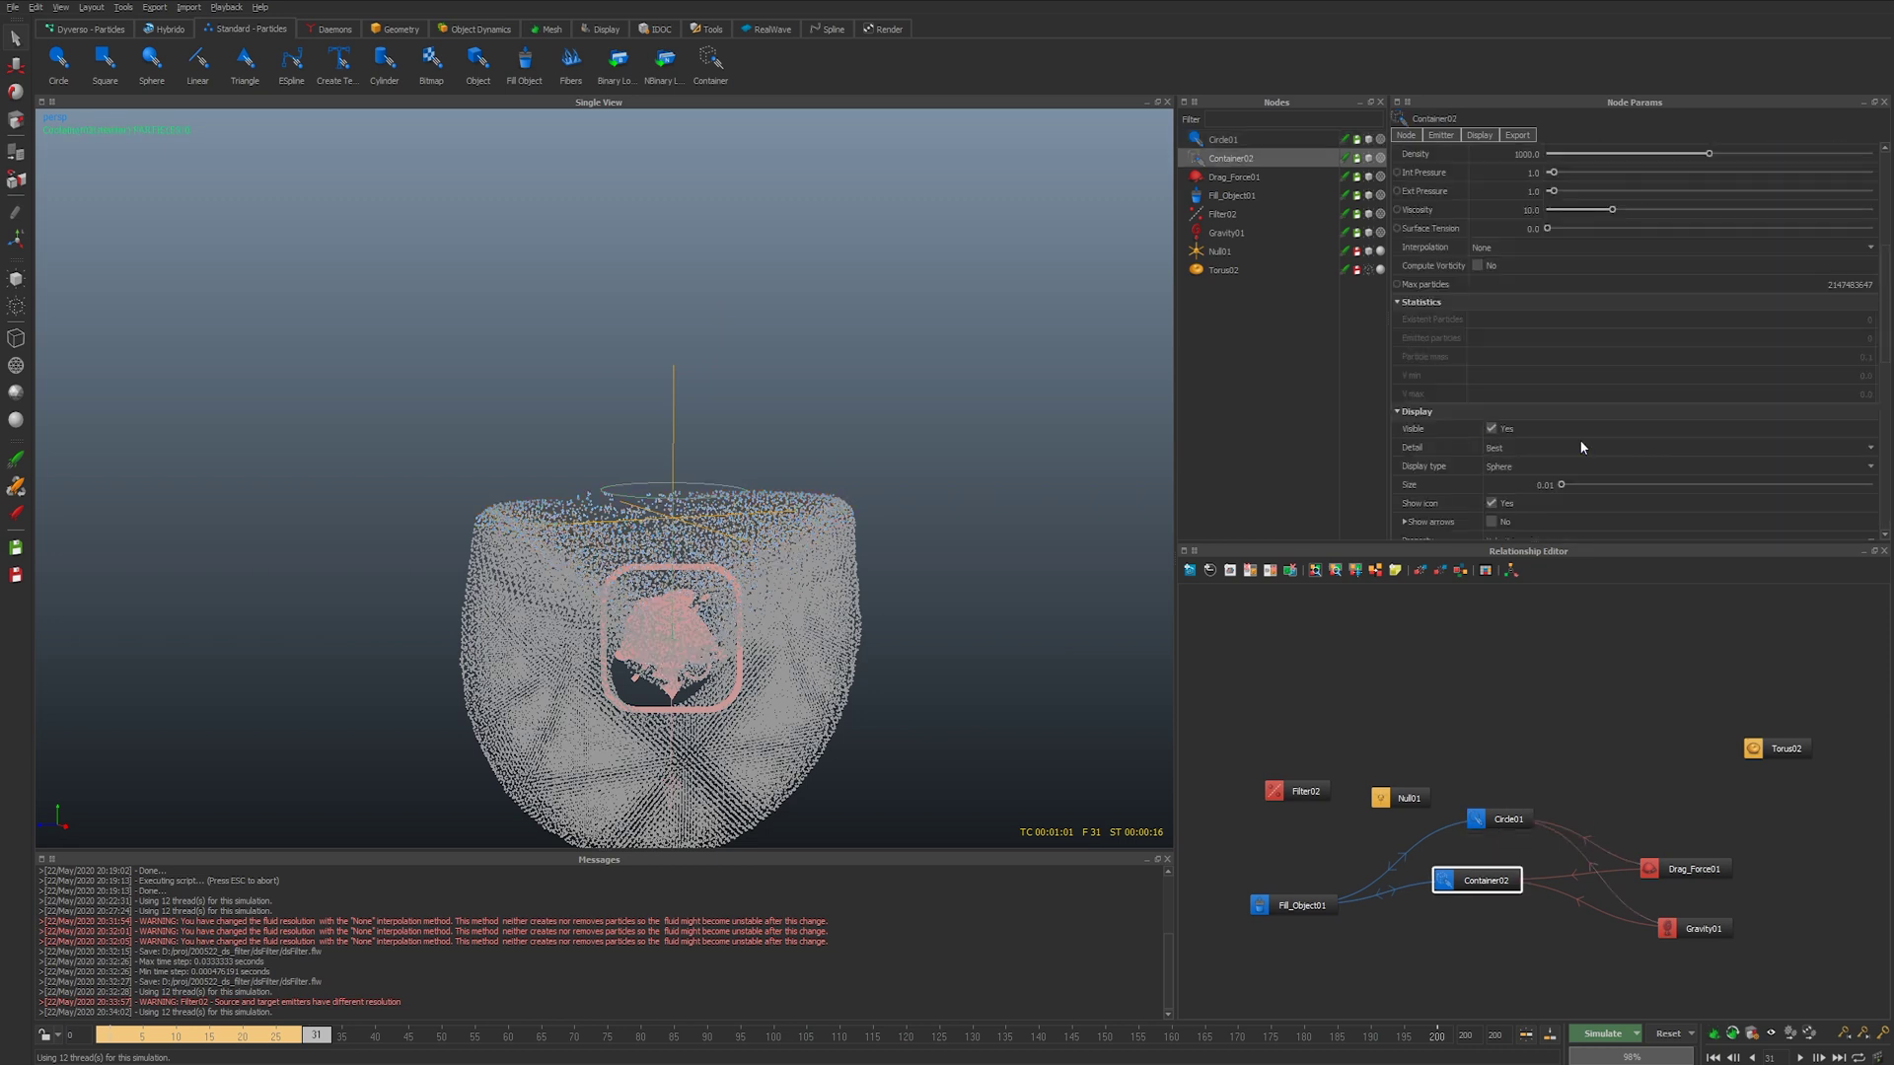
pyautogui.moveTo(1505, 814); pyautogui.dragTo(1484, 838)
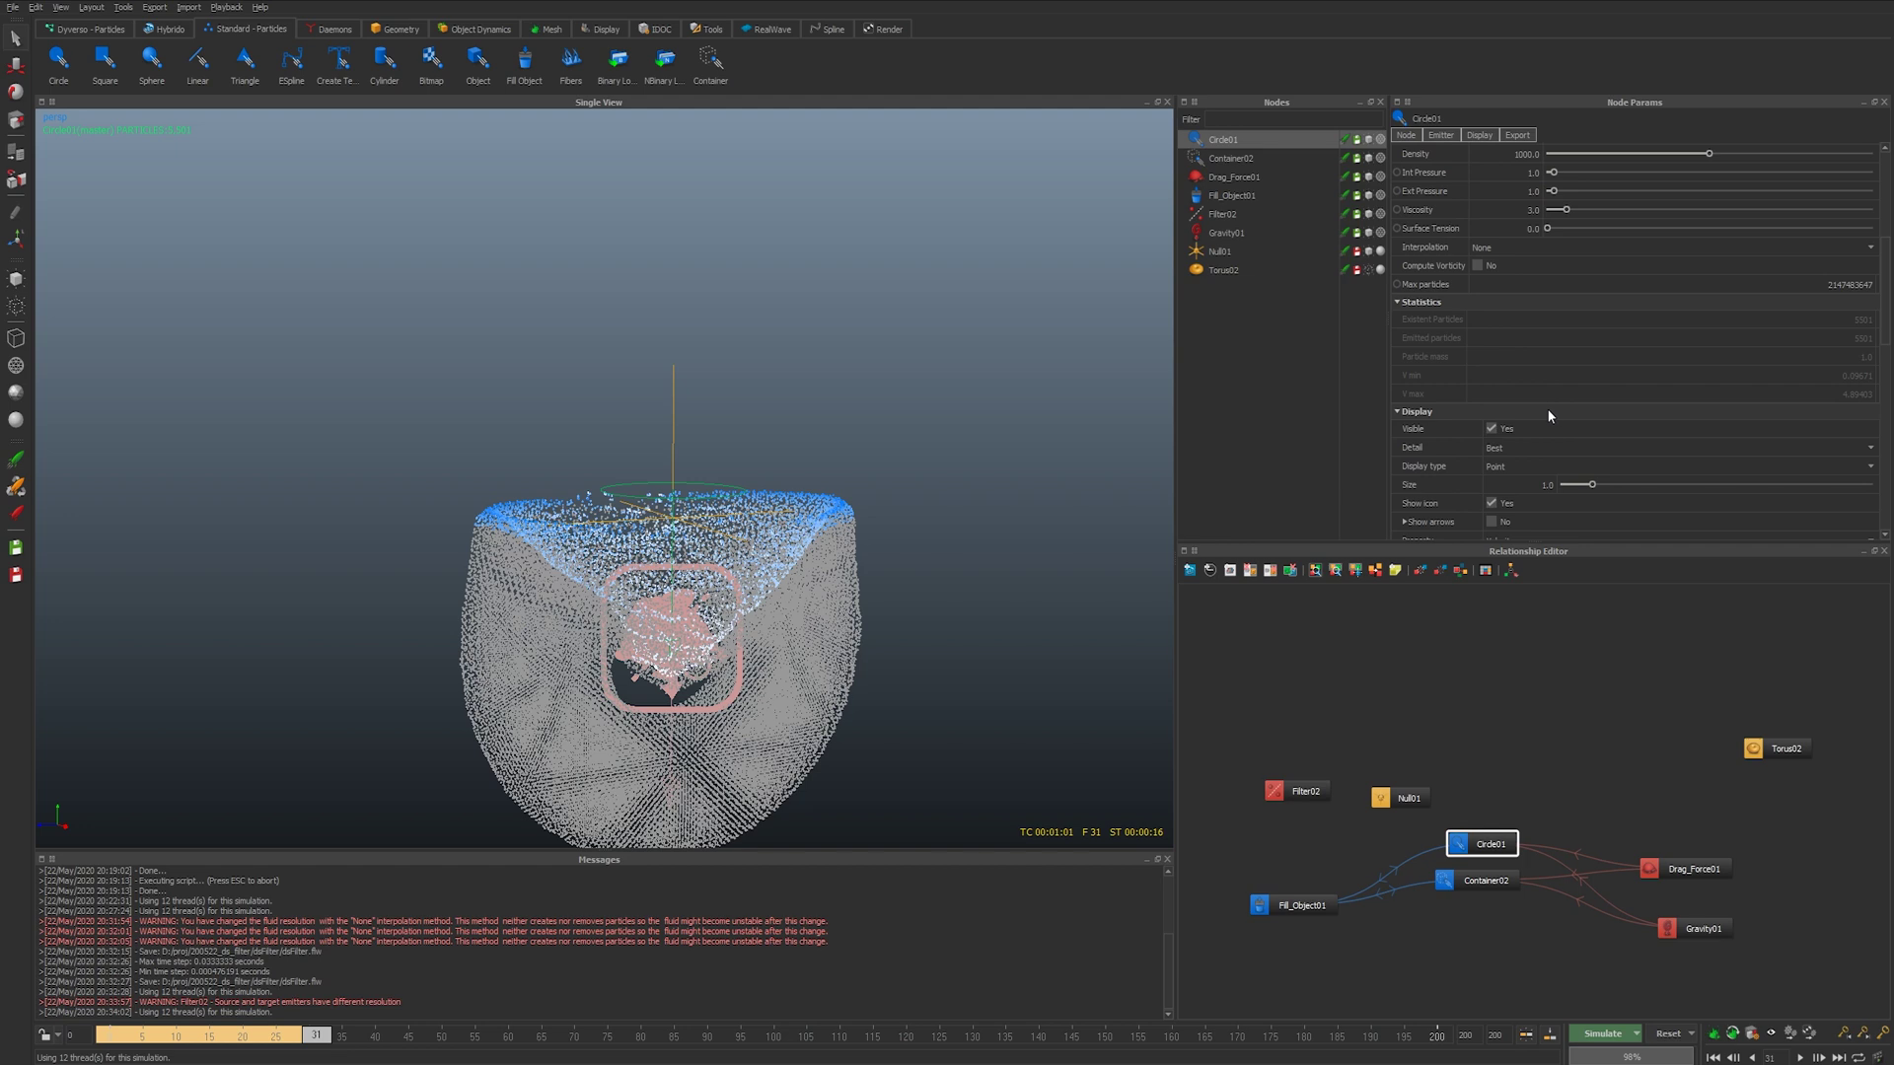
pyautogui.scroll(3, 1544, 415)
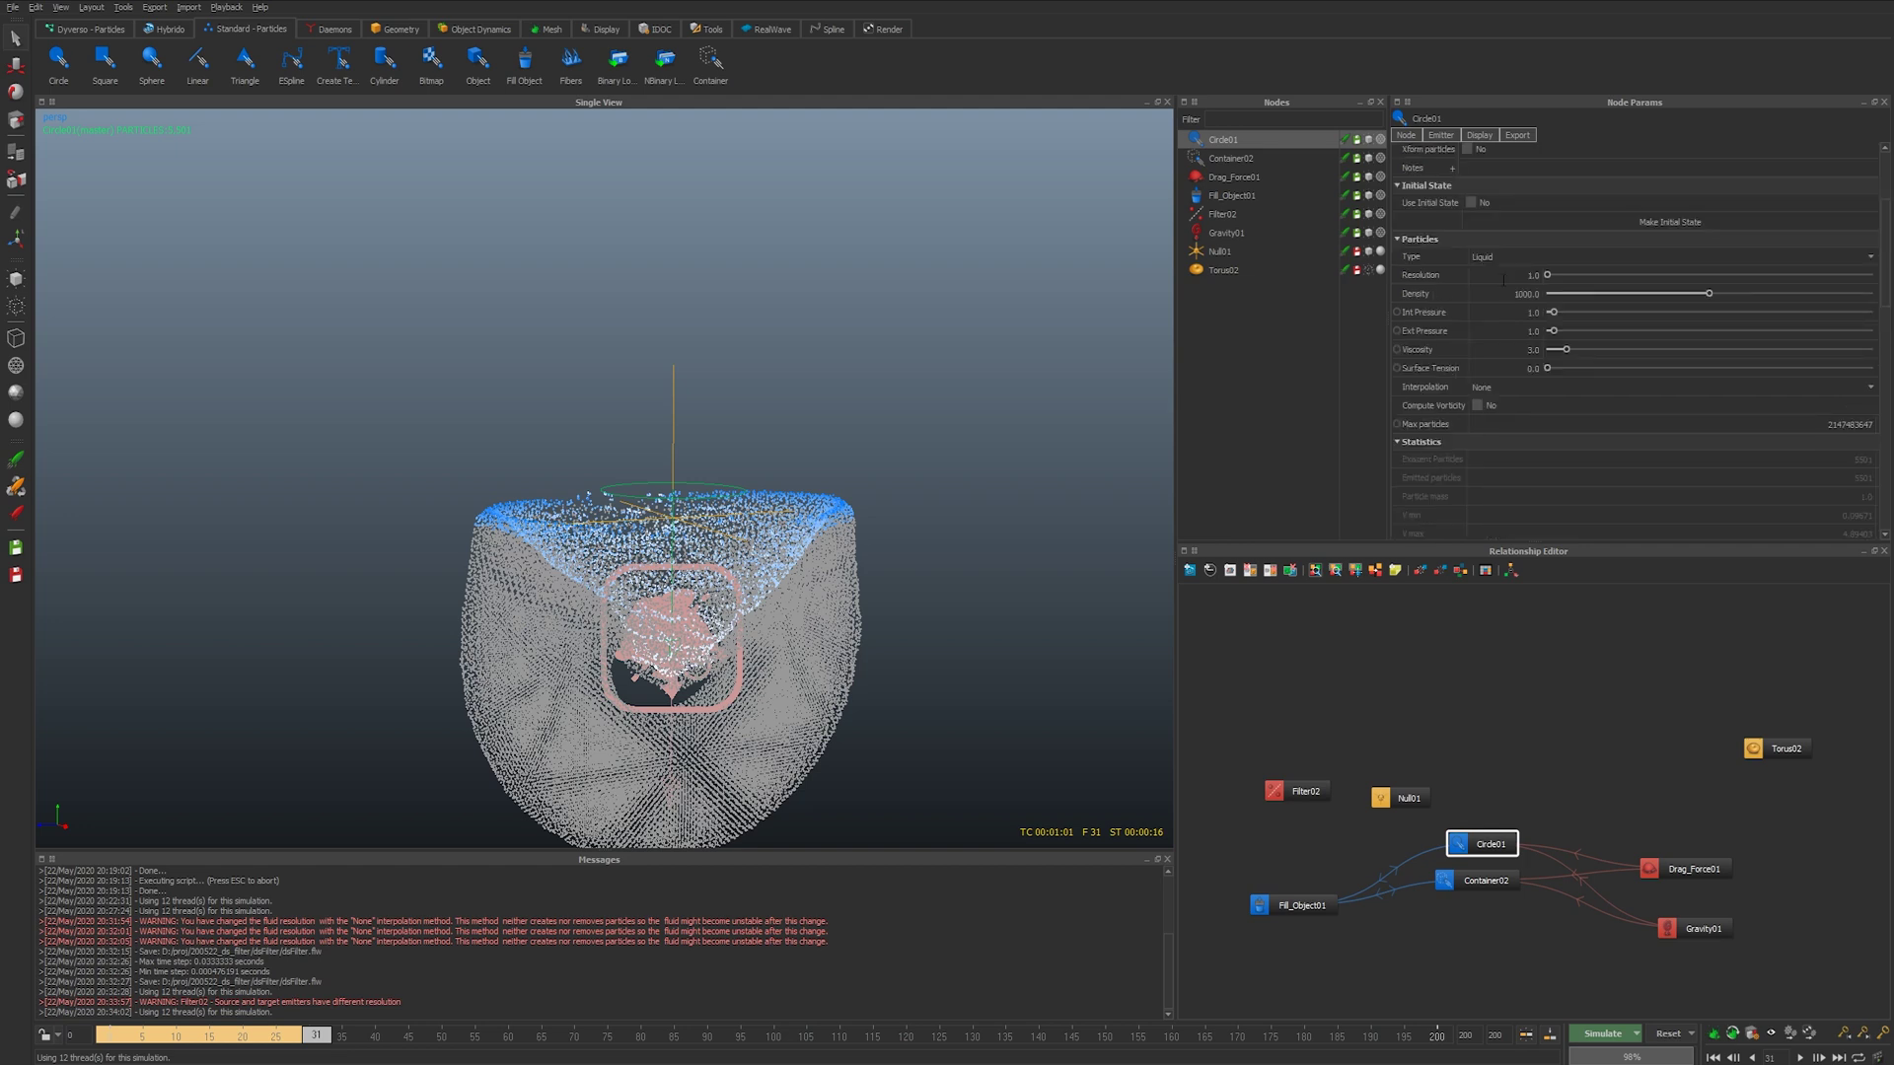
pyautogui.click(1514, 275)
pyautogui.write('10')
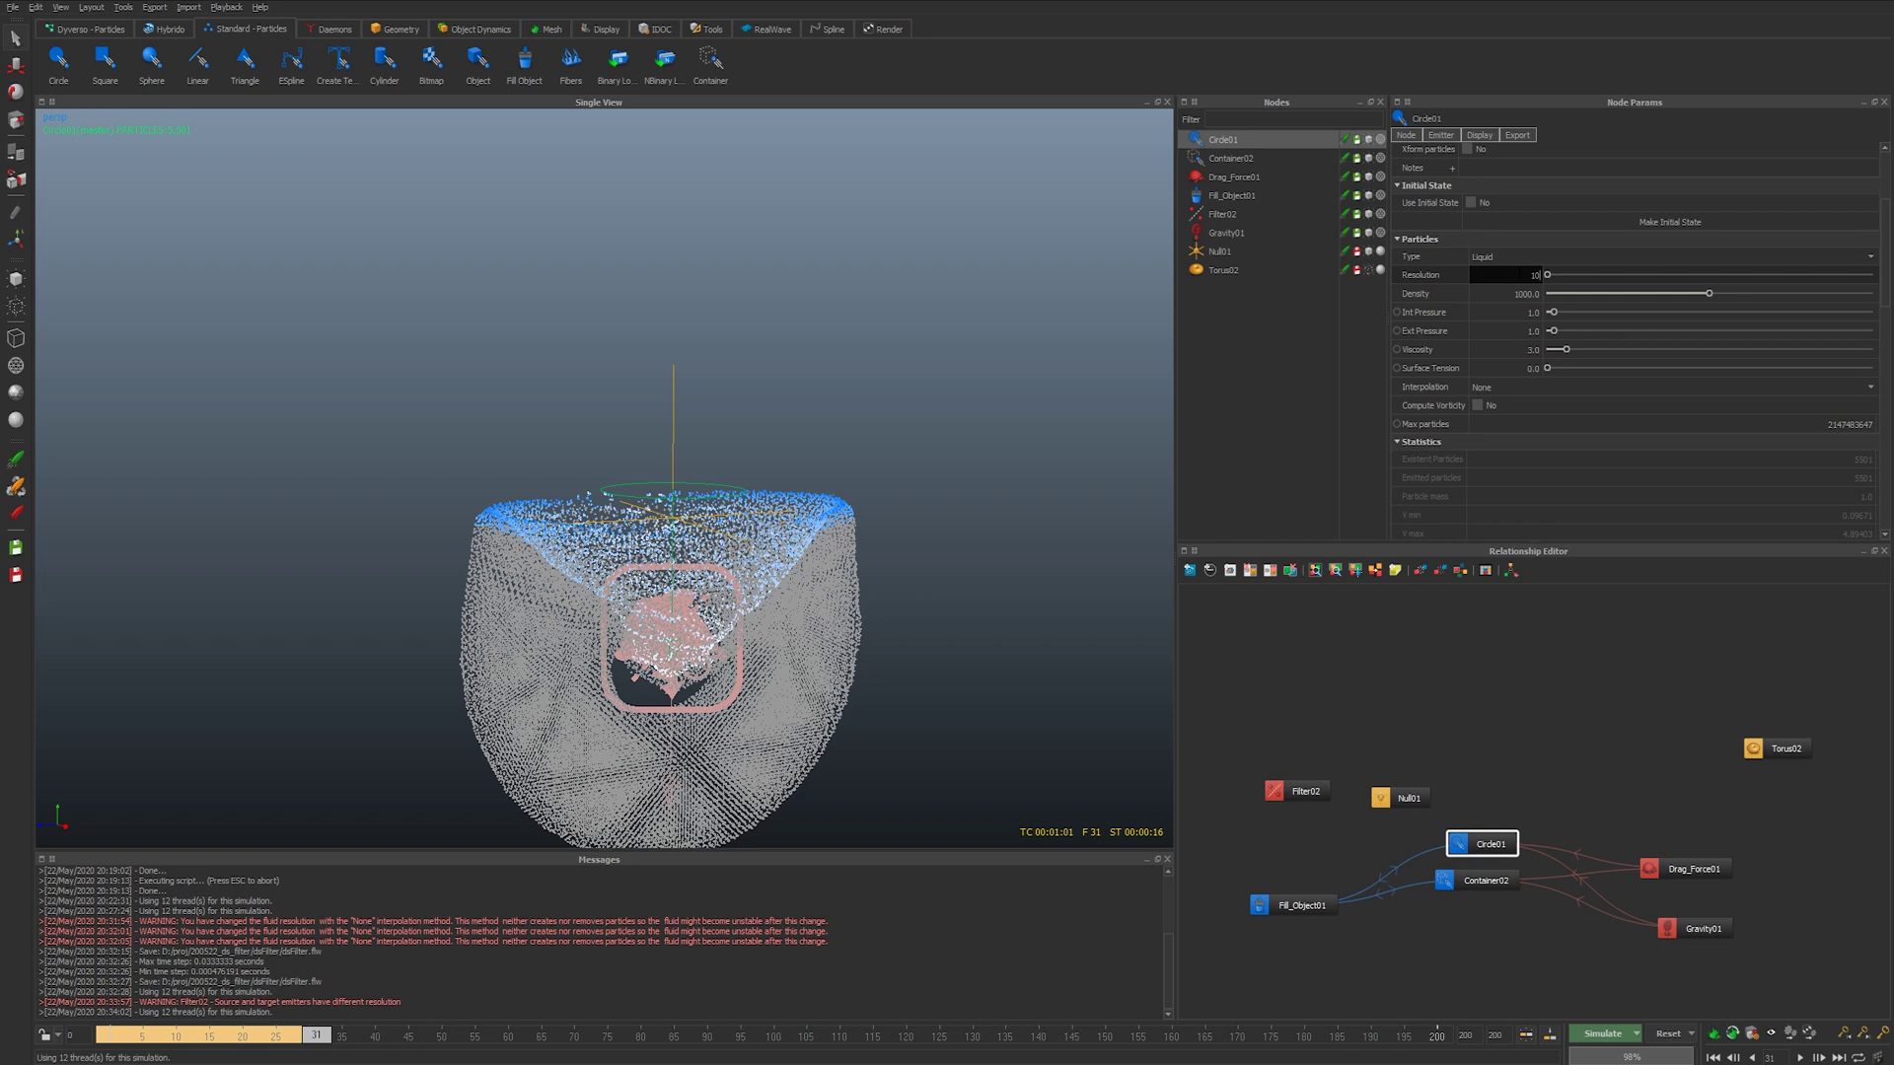
pyautogui.press('Tab')
pyautogui.press('Tab')
pyautogui.press('Tab')
pyautogui.press('Tab')
pyautogui.write('10')
pyautogui.press('Return')
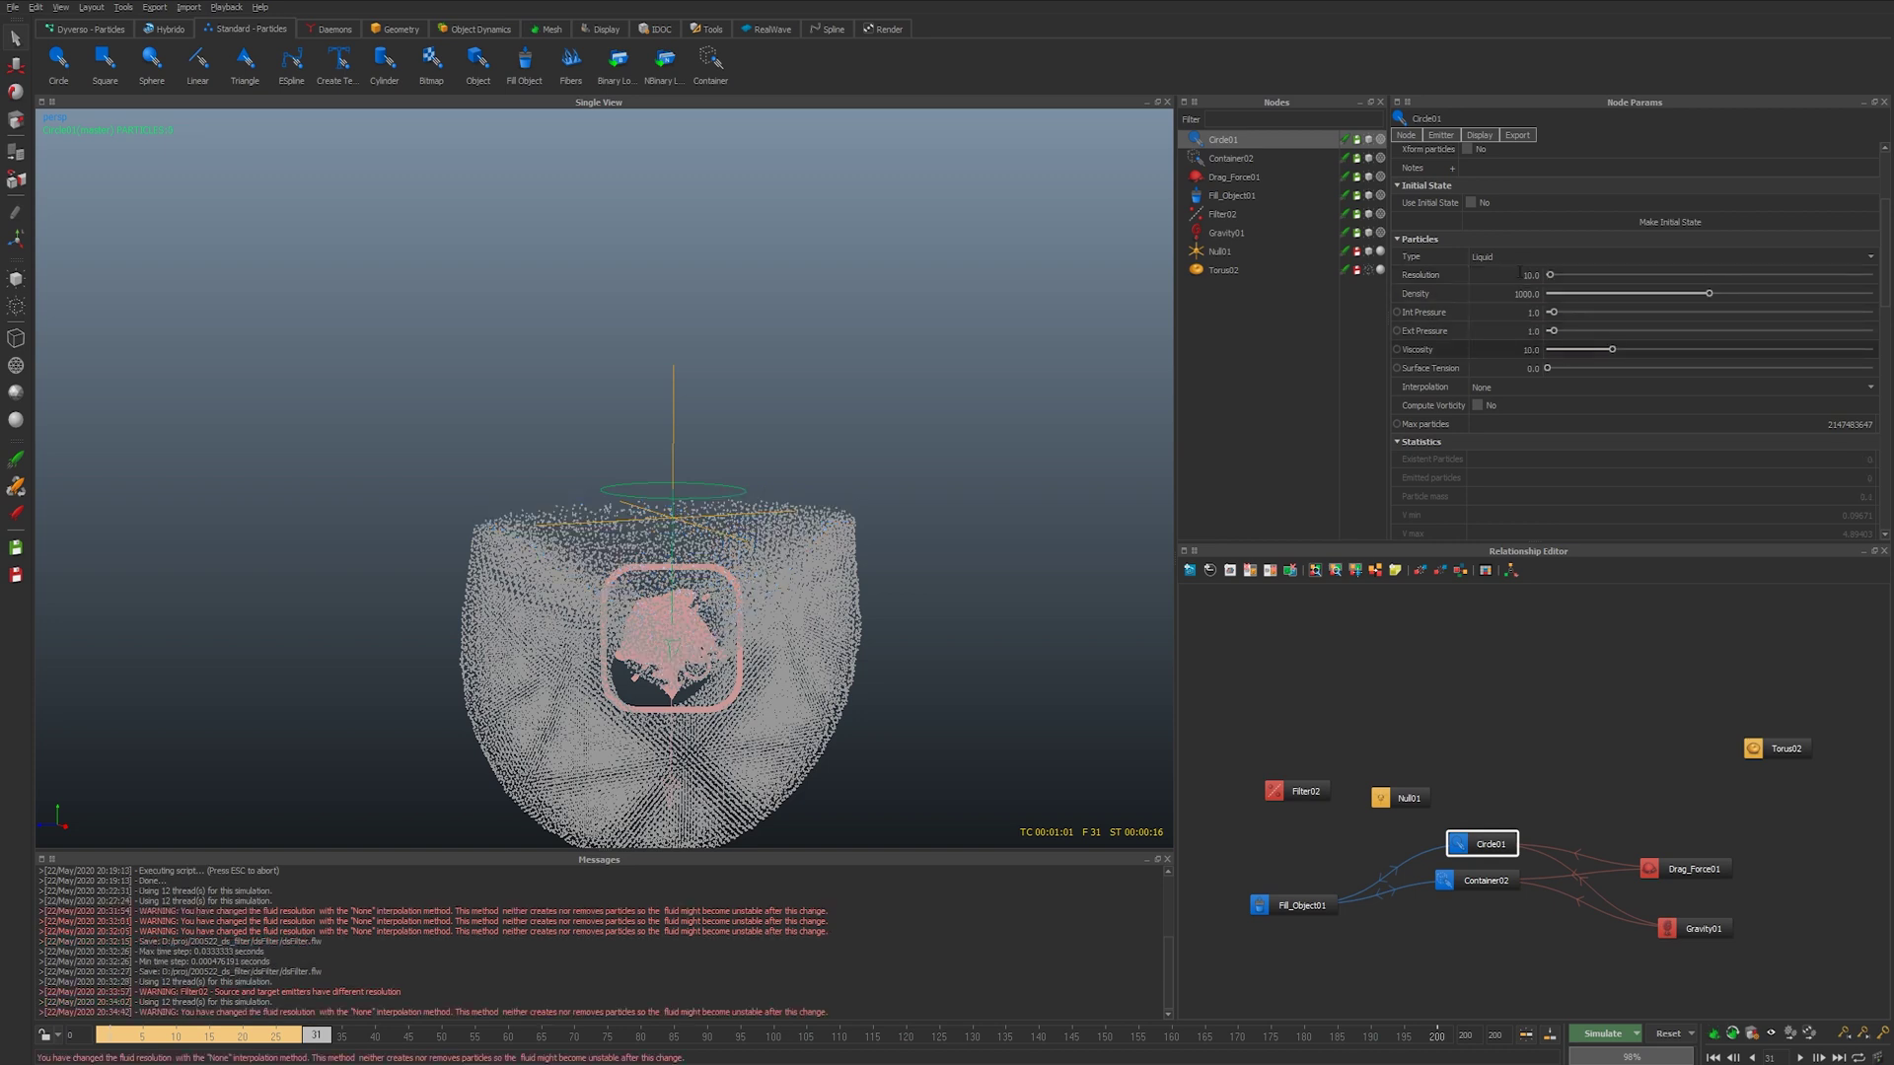
# - Save the scene, reset it and simulate to frame 44 while inspecting Circle01's particles from several angles
pyautogui.hotkey('ctrl', 's')
pyautogui.hotkey('alt', 'r')
pyautogui.press('Return')
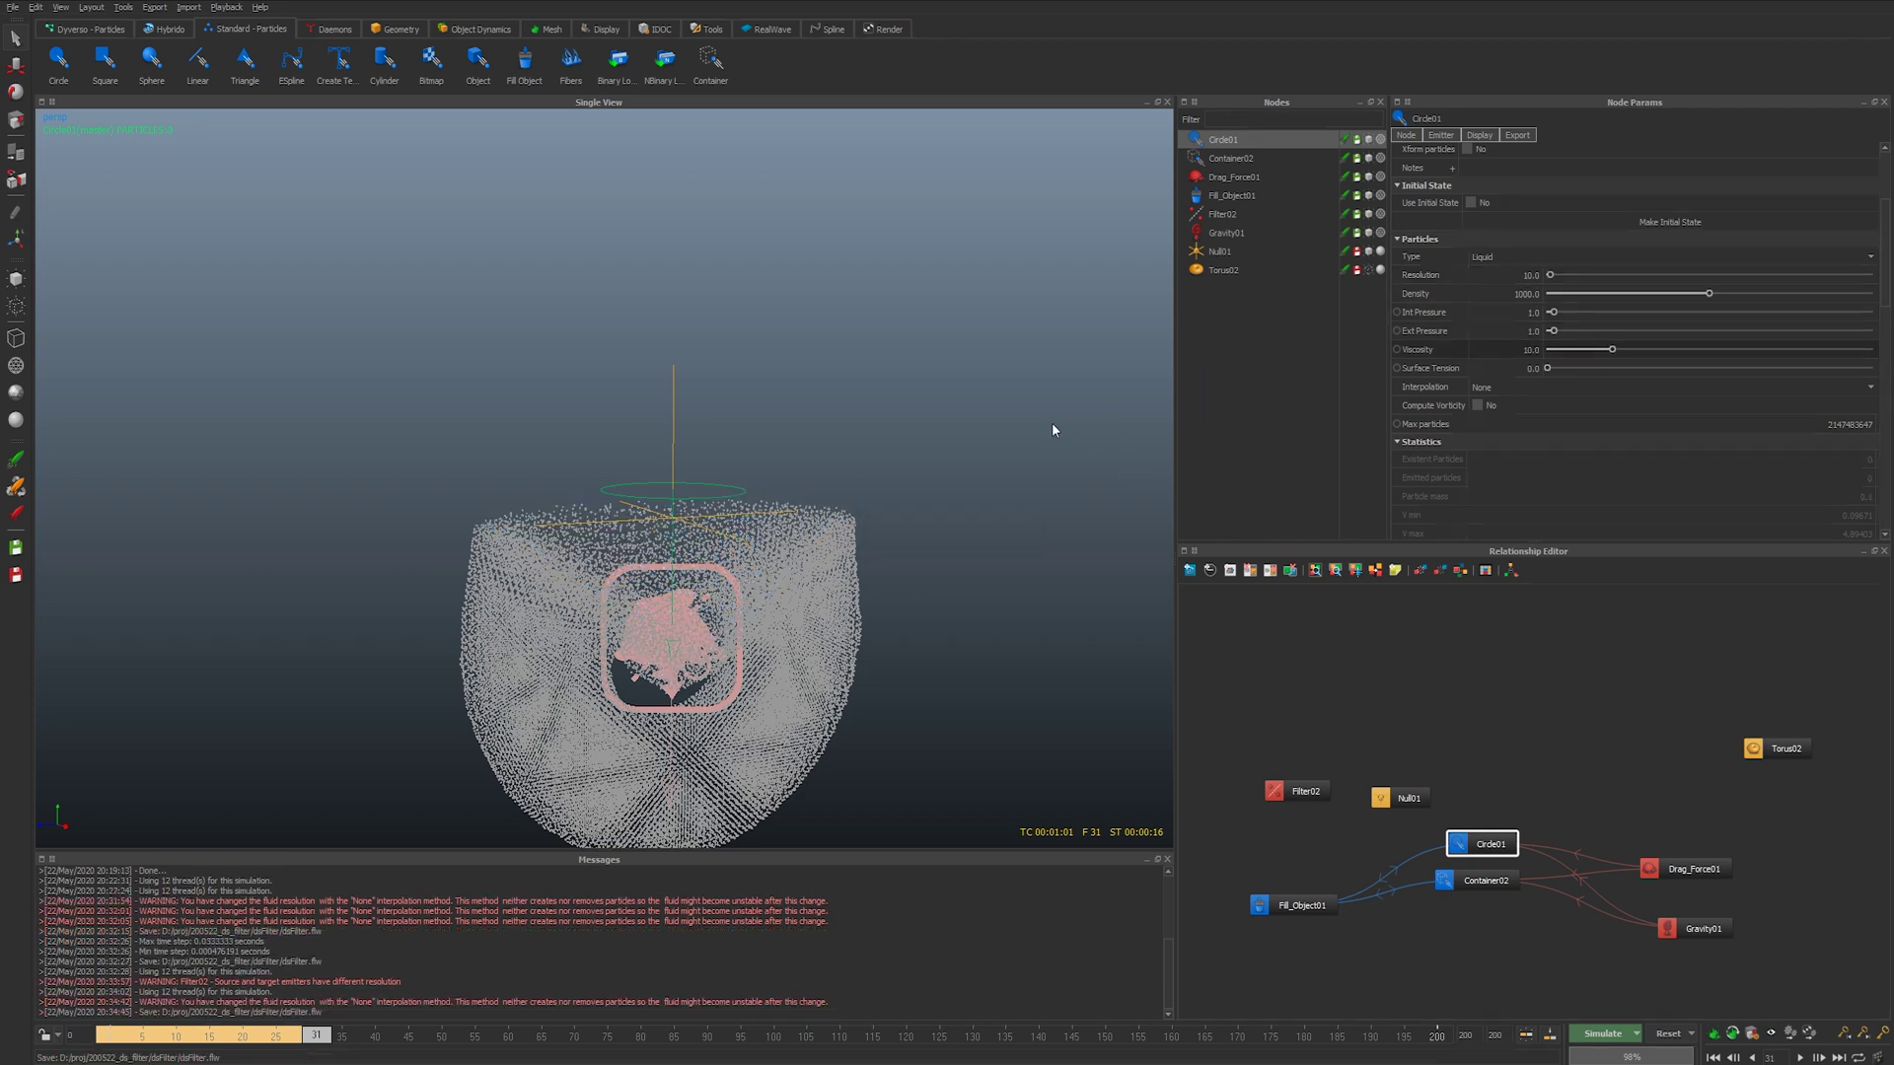
pyautogui.hotkey('alt', 'a')
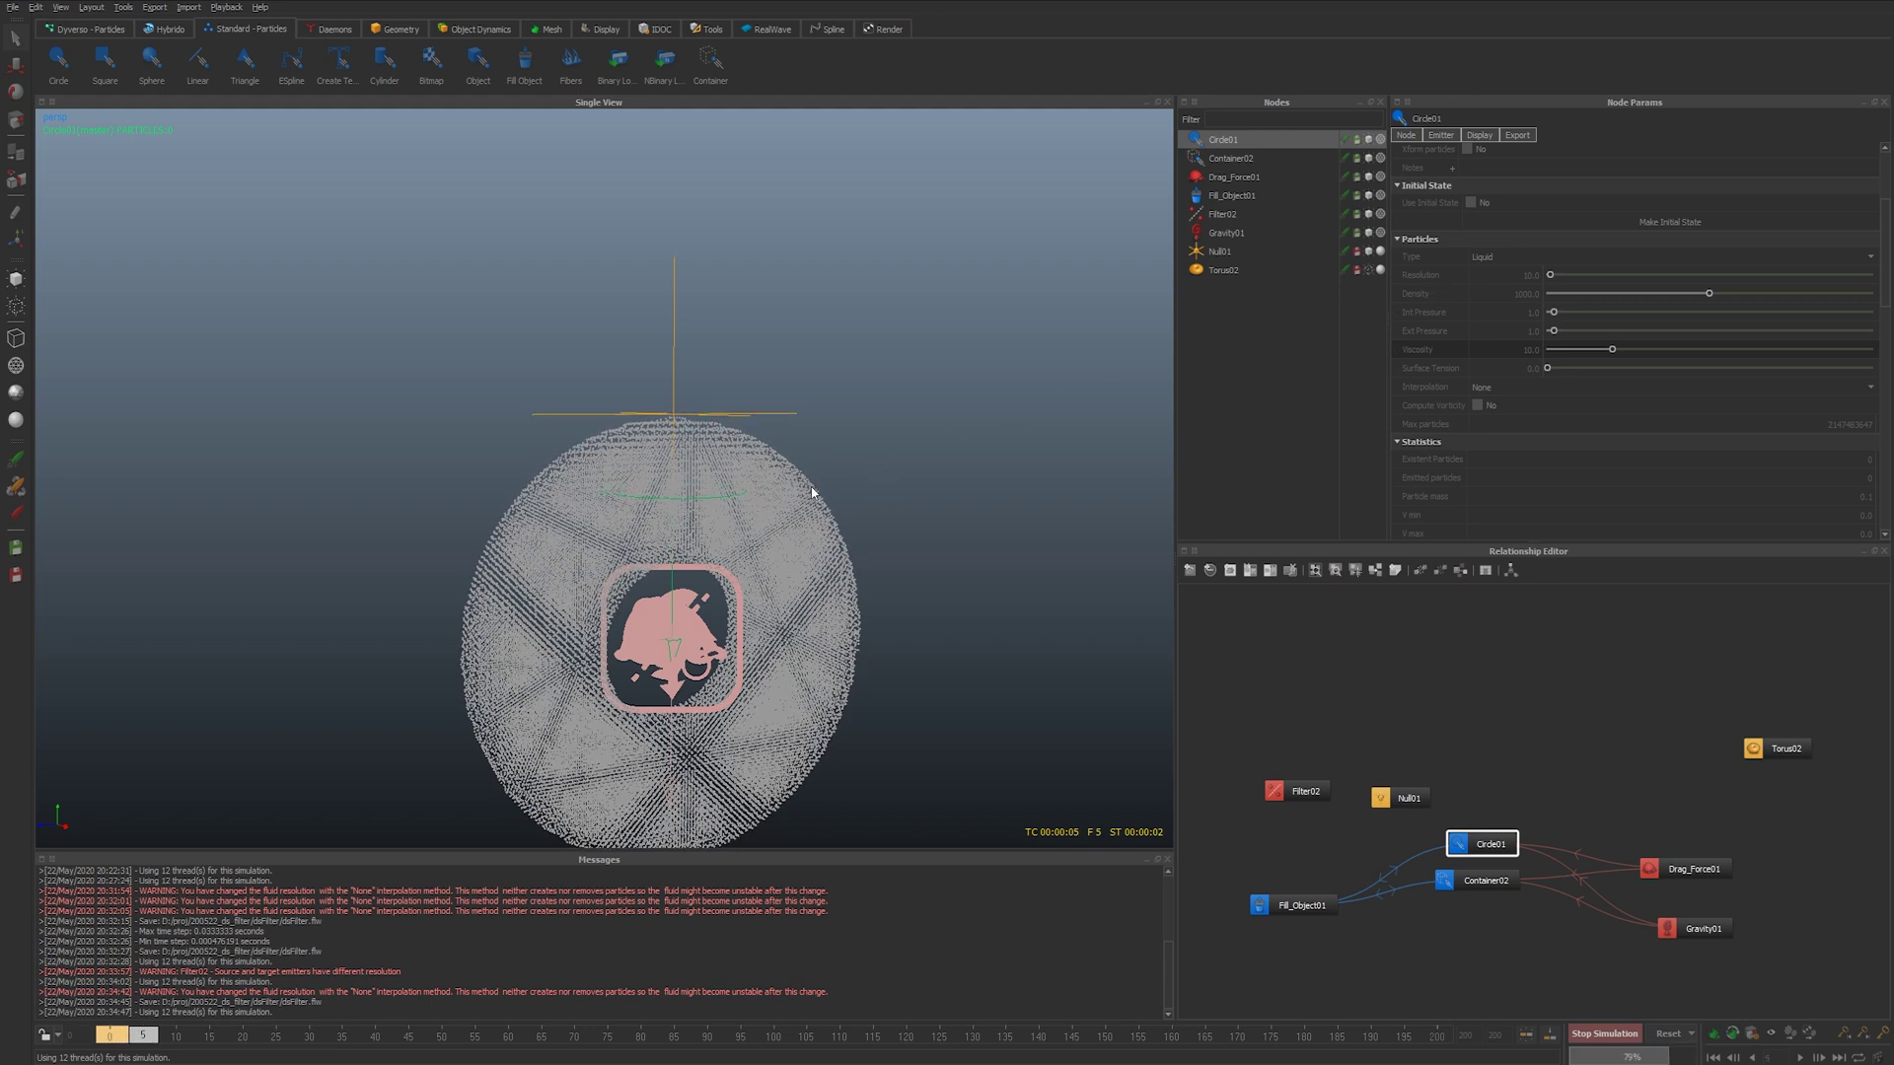
pyautogui.keyDown('alt'); pyautogui.moveTo(786, 554); pyautogui.dragTo(818, 570); pyautogui.keyUp('alt')
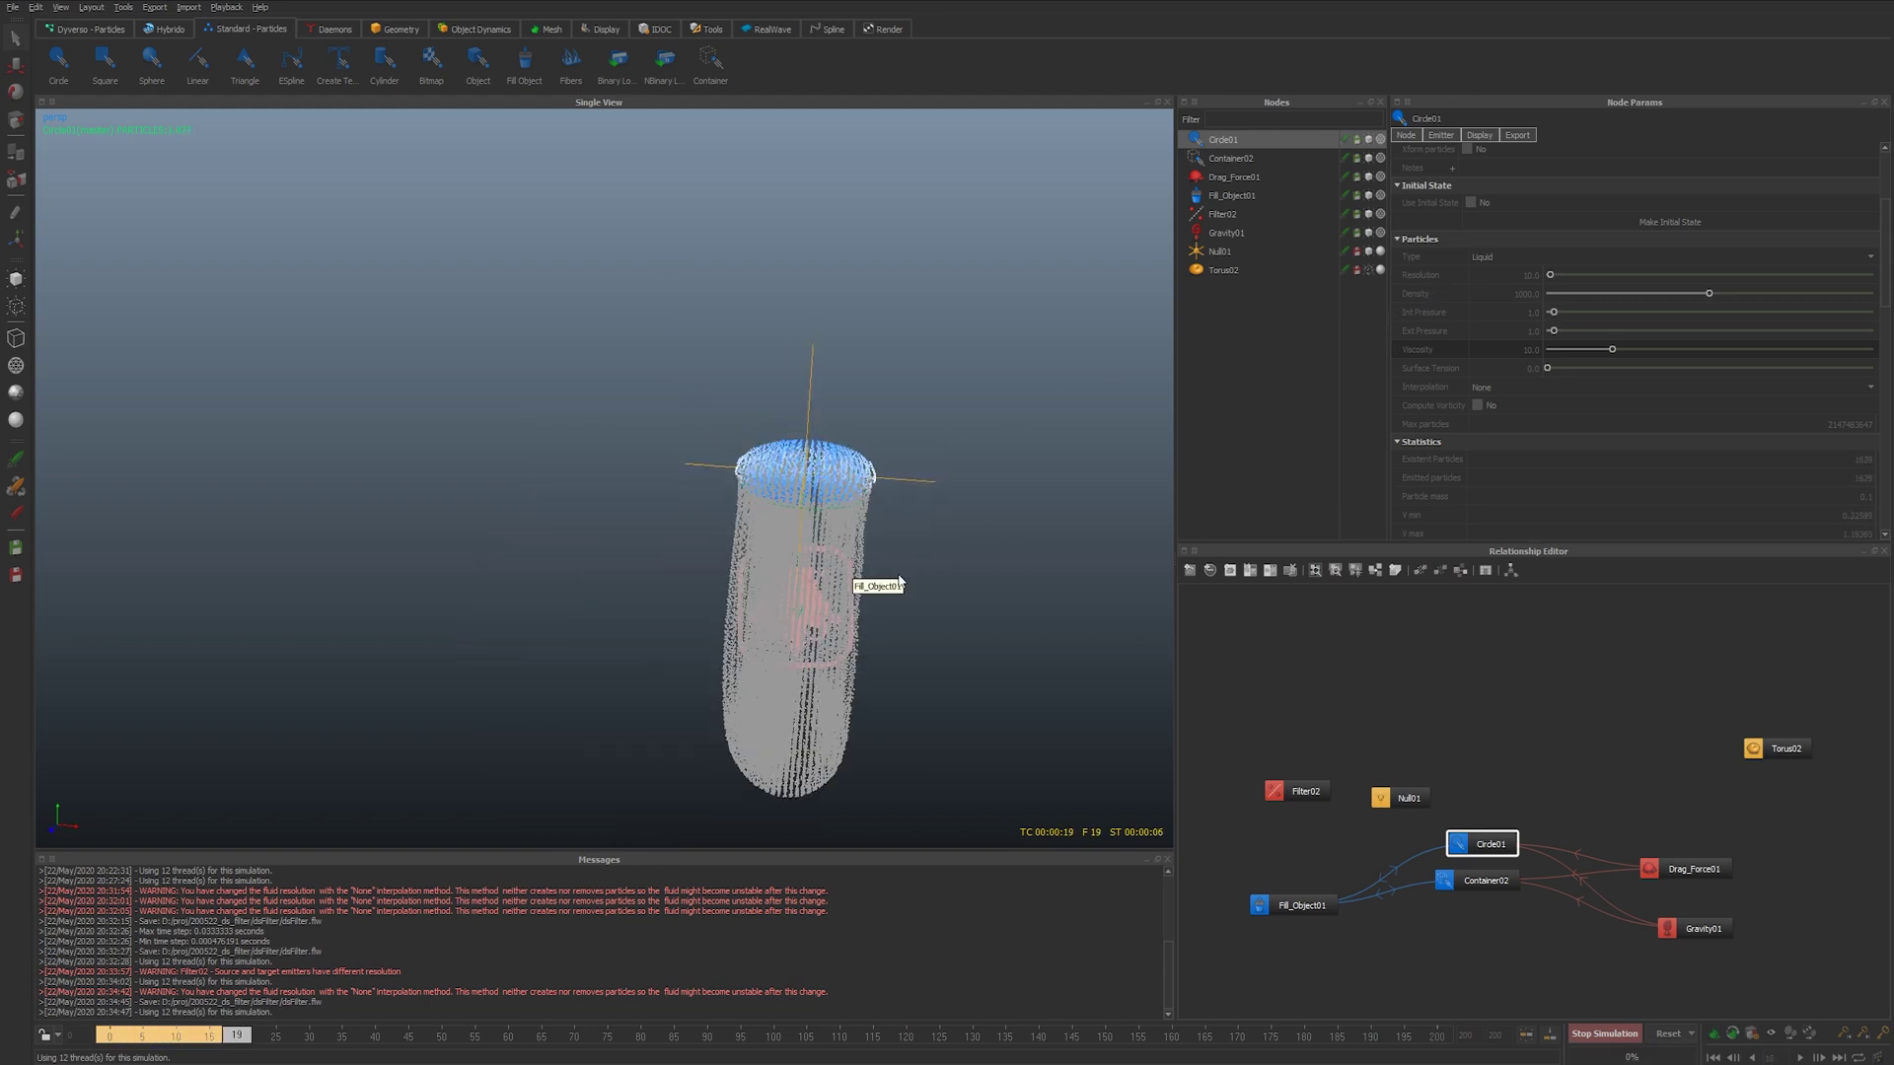
pyautogui.keyDown('alt'); pyautogui.moveTo(866, 584); pyautogui.dragTo(875, 655); pyautogui.keyUp('alt')
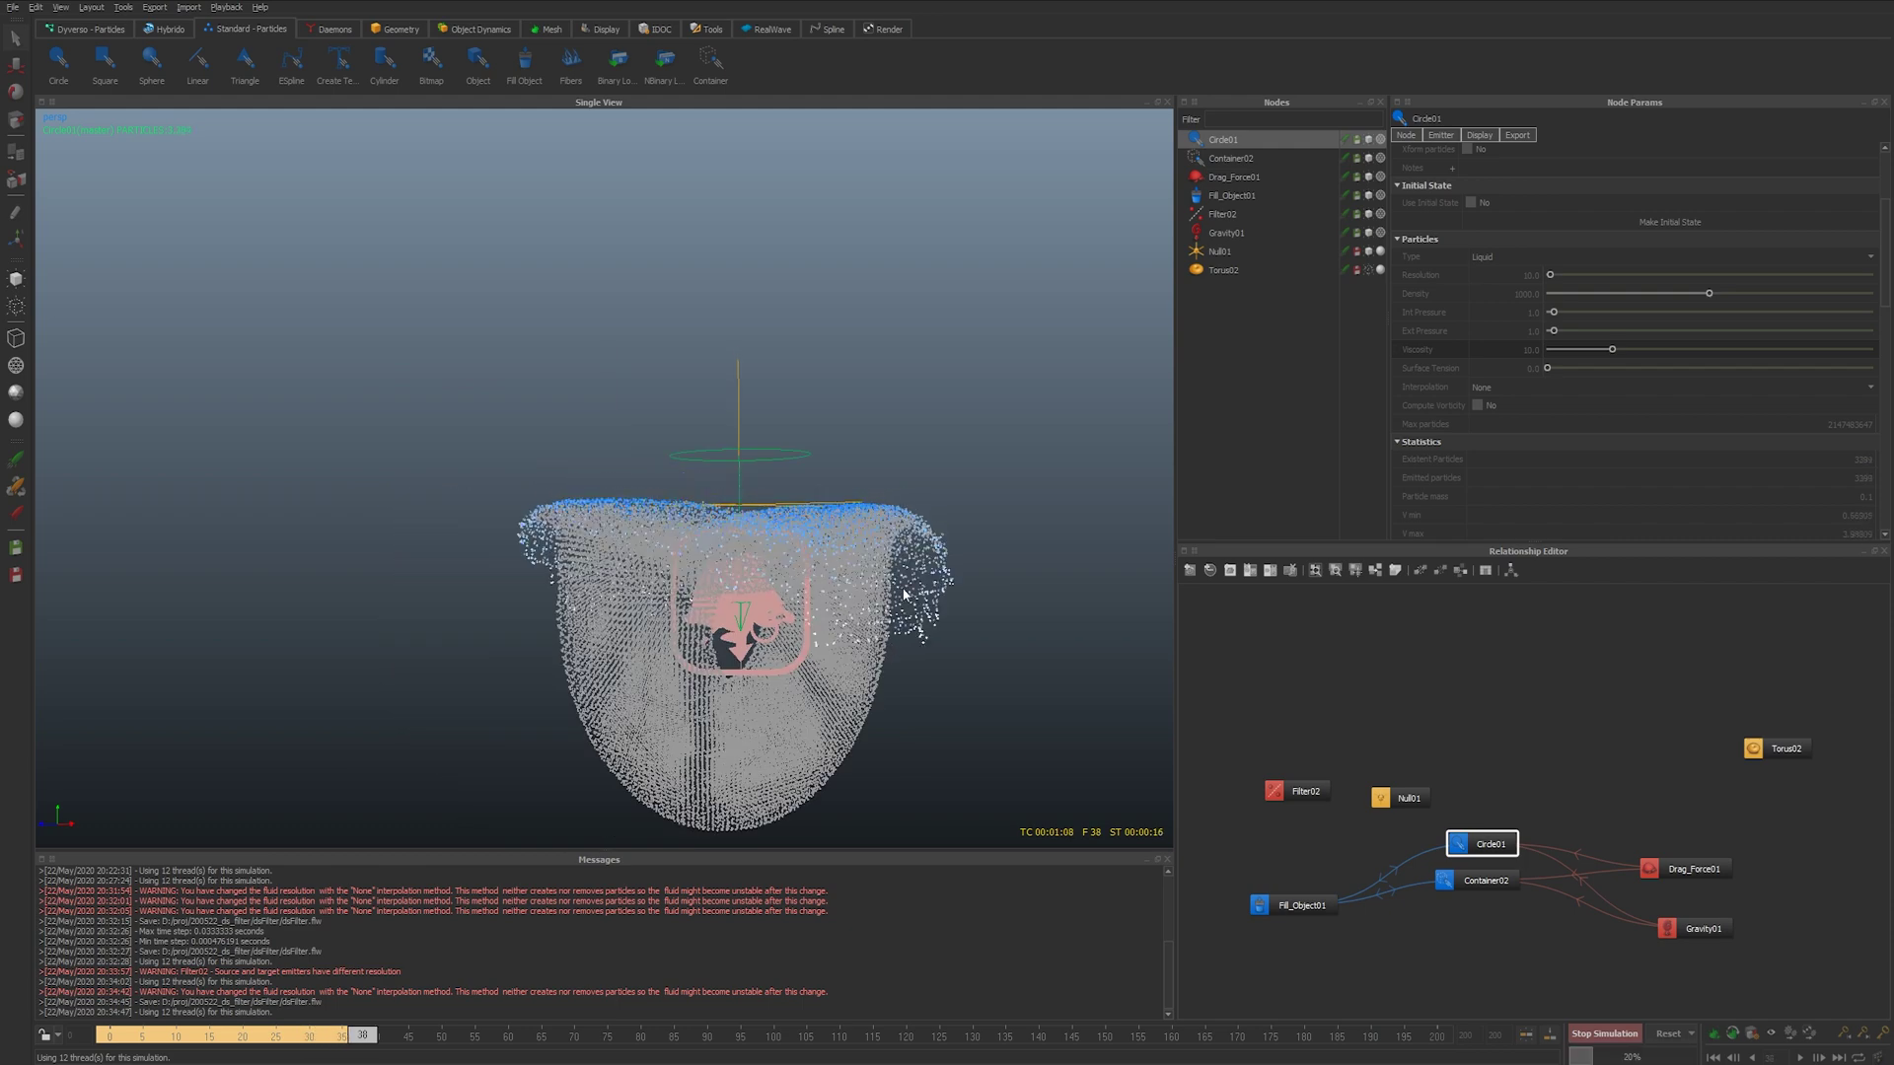
pyautogui.moveTo(907, 592)
pyautogui.keyDown('alt'); pyautogui.mouseDown()
pyautogui.moveTo(785, 641)
pyautogui.moveTo(885, 611)
pyautogui.moveTo(870, 594)
pyautogui.mouseUp(); pyautogui.keyUp('alt')
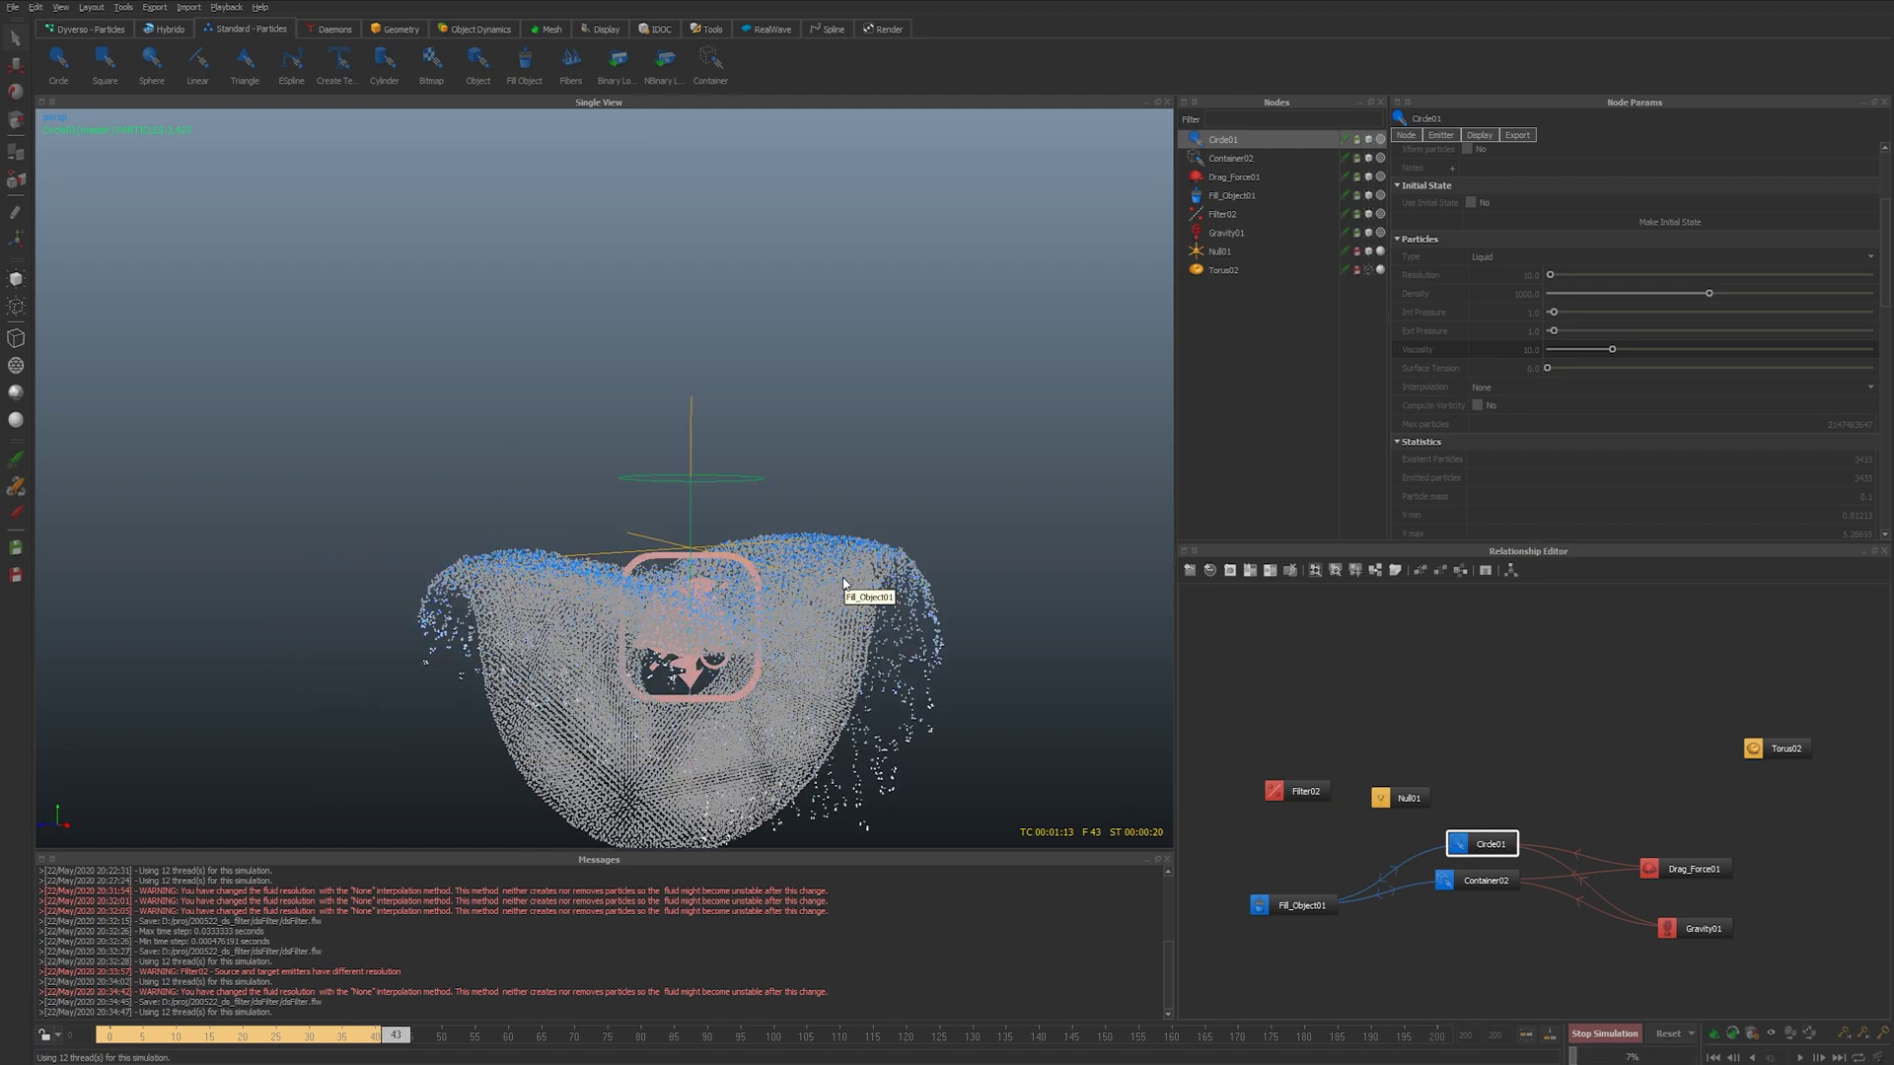
pyautogui.press('Escape')
# - Delete the Container02 node from the relationship graph
pyautogui.moveTo(1503, 778)
pyautogui.mouseDown()
pyautogui.moveTo(1506, 890)
pyautogui.moveTo(1517, 787)
pyautogui.mouseUp()
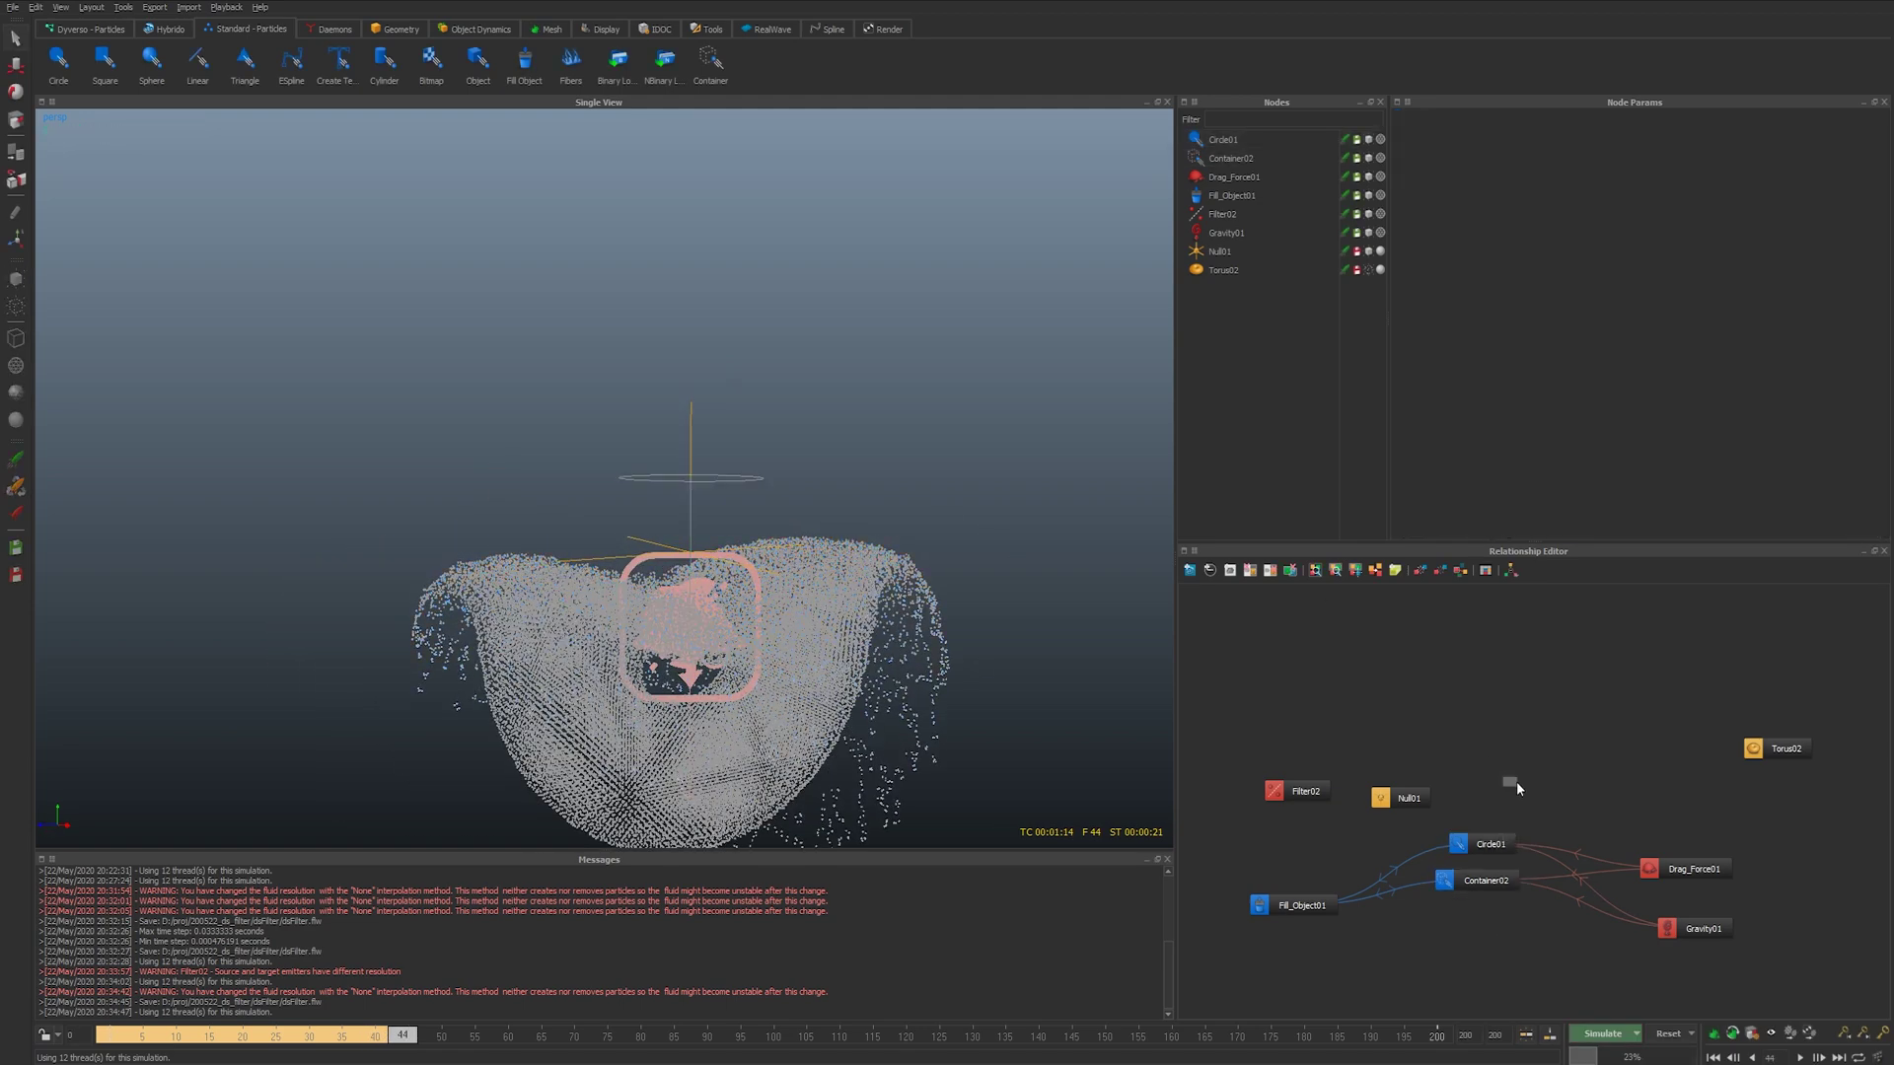
pyautogui.moveTo(1486, 898); pyautogui.dragTo(1479, 913)
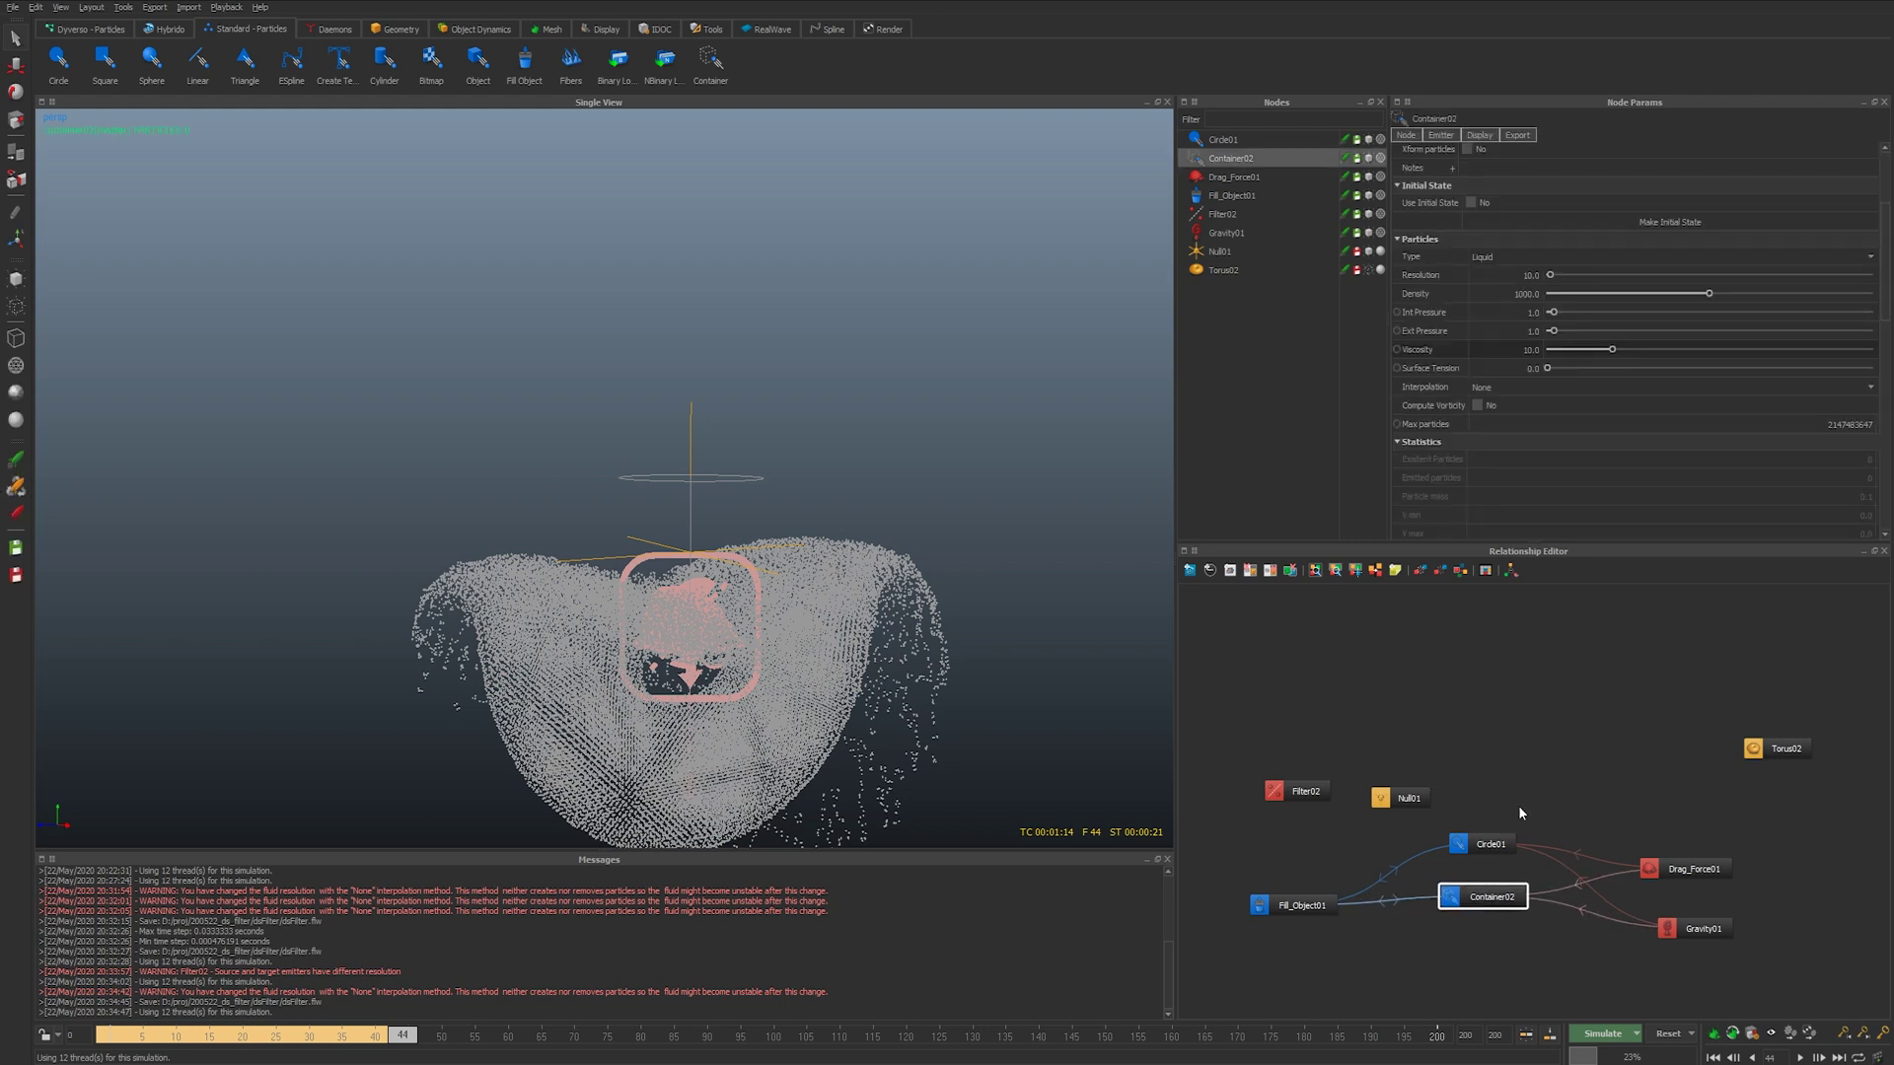
pyautogui.press('Delete')
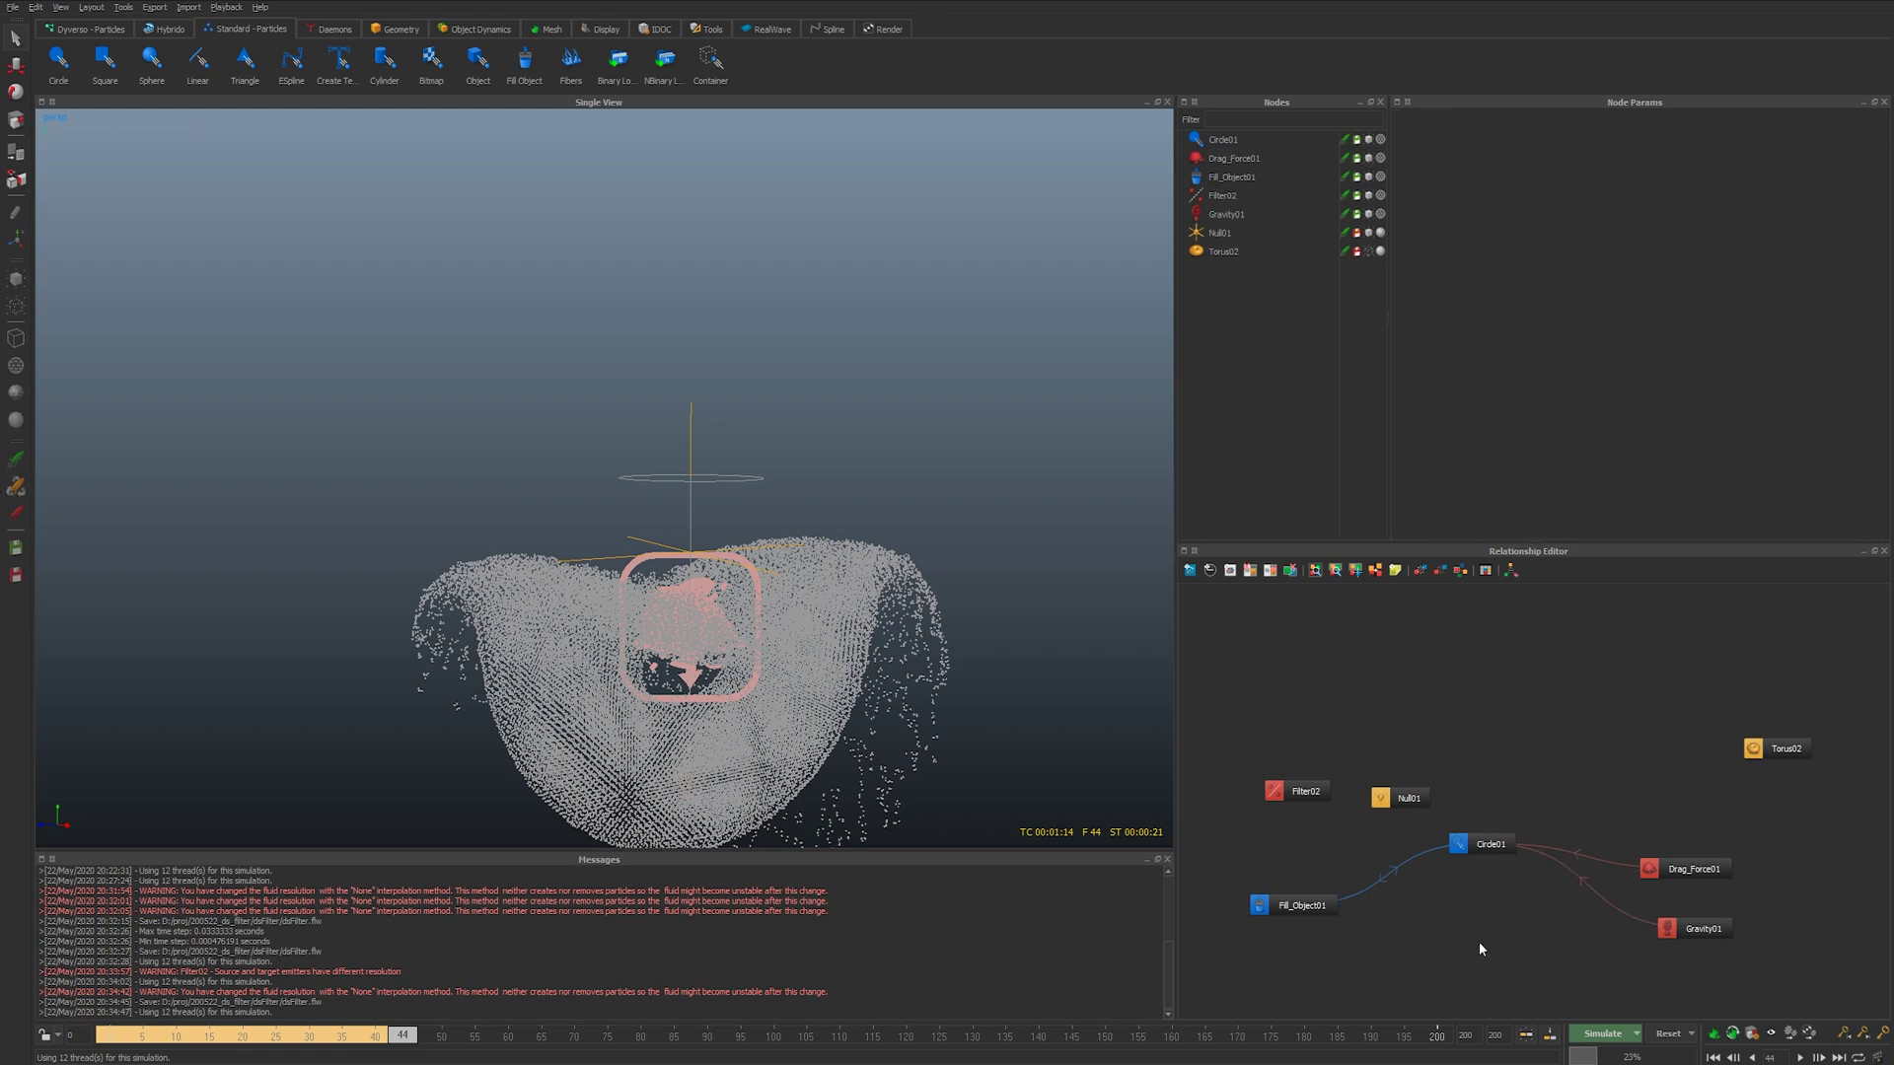
# - Continue the simulation to frame 62 while inspecting the Circle01 and Fill_Object01 particles from several angles
pyautogui.click(1492, 843)
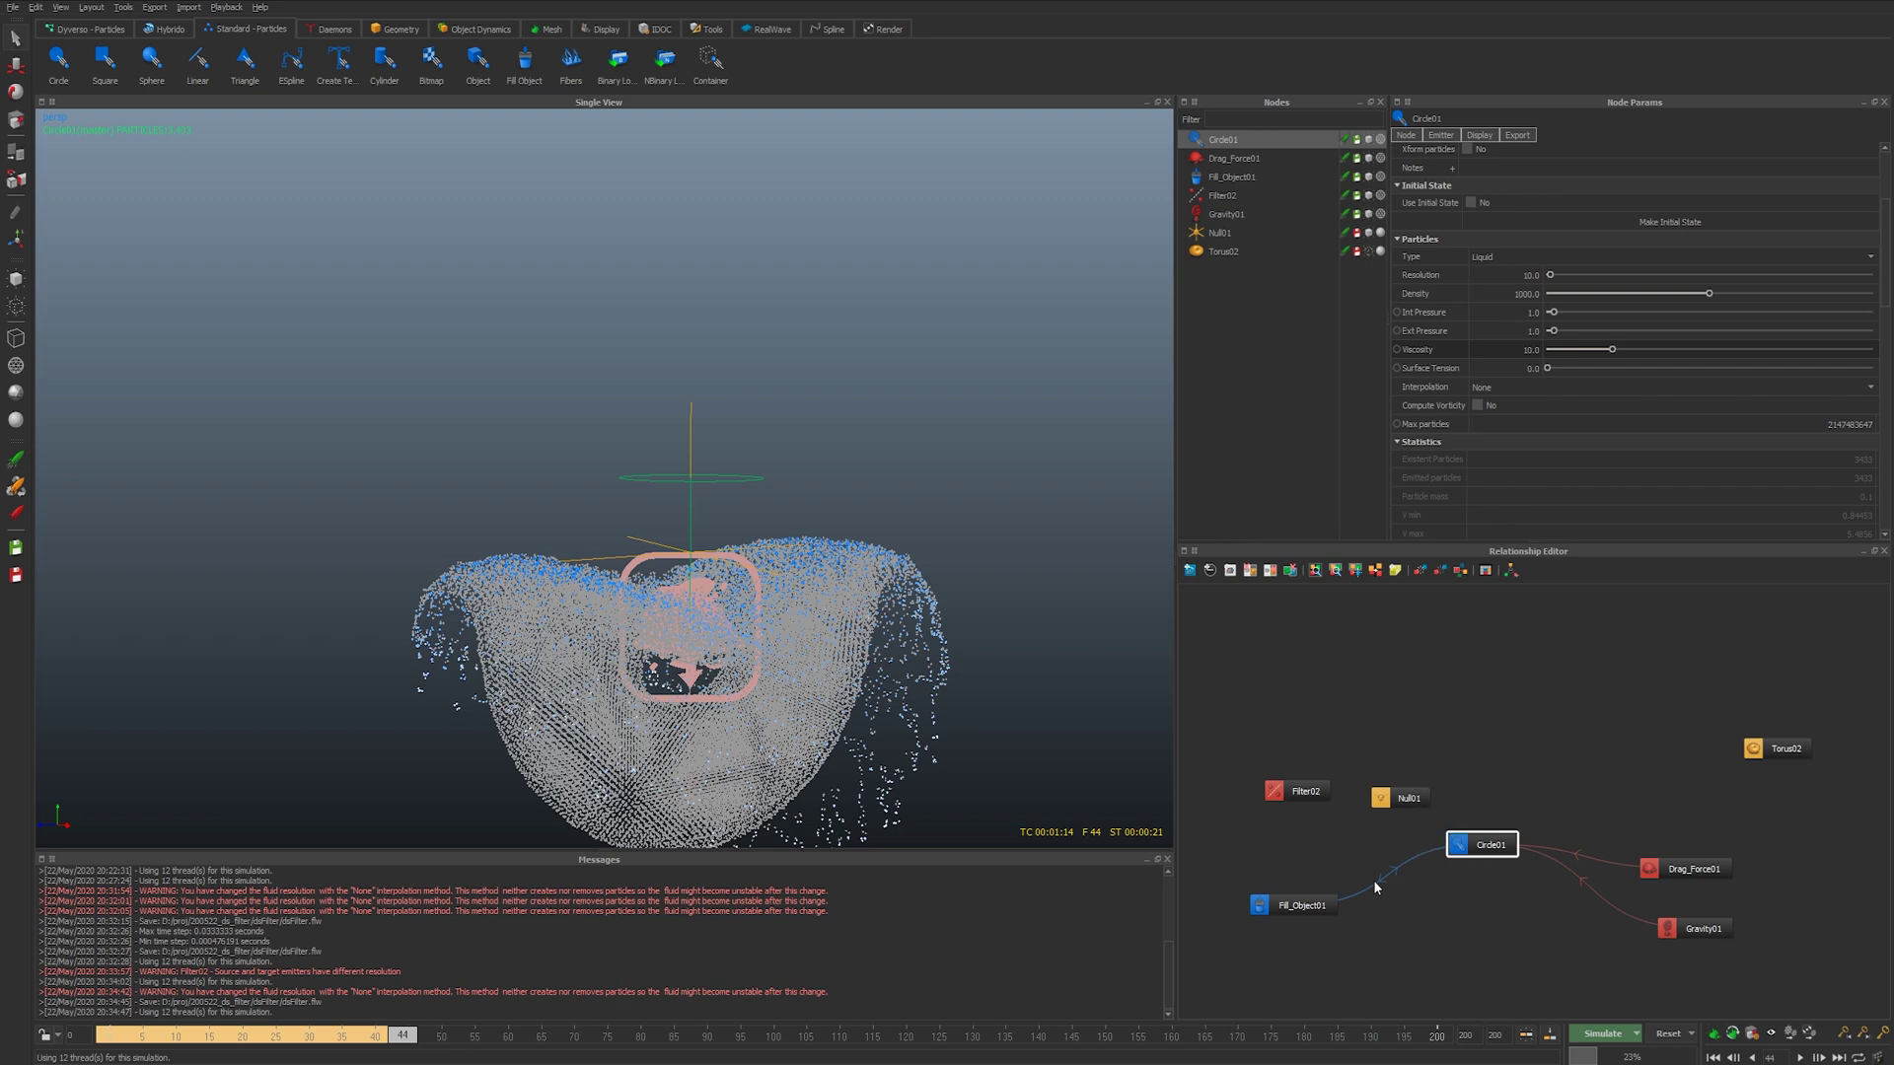
pyautogui.keyDown('alt'); pyautogui.moveTo(991, 716); pyautogui.dragTo(954, 719); pyautogui.keyUp('alt')
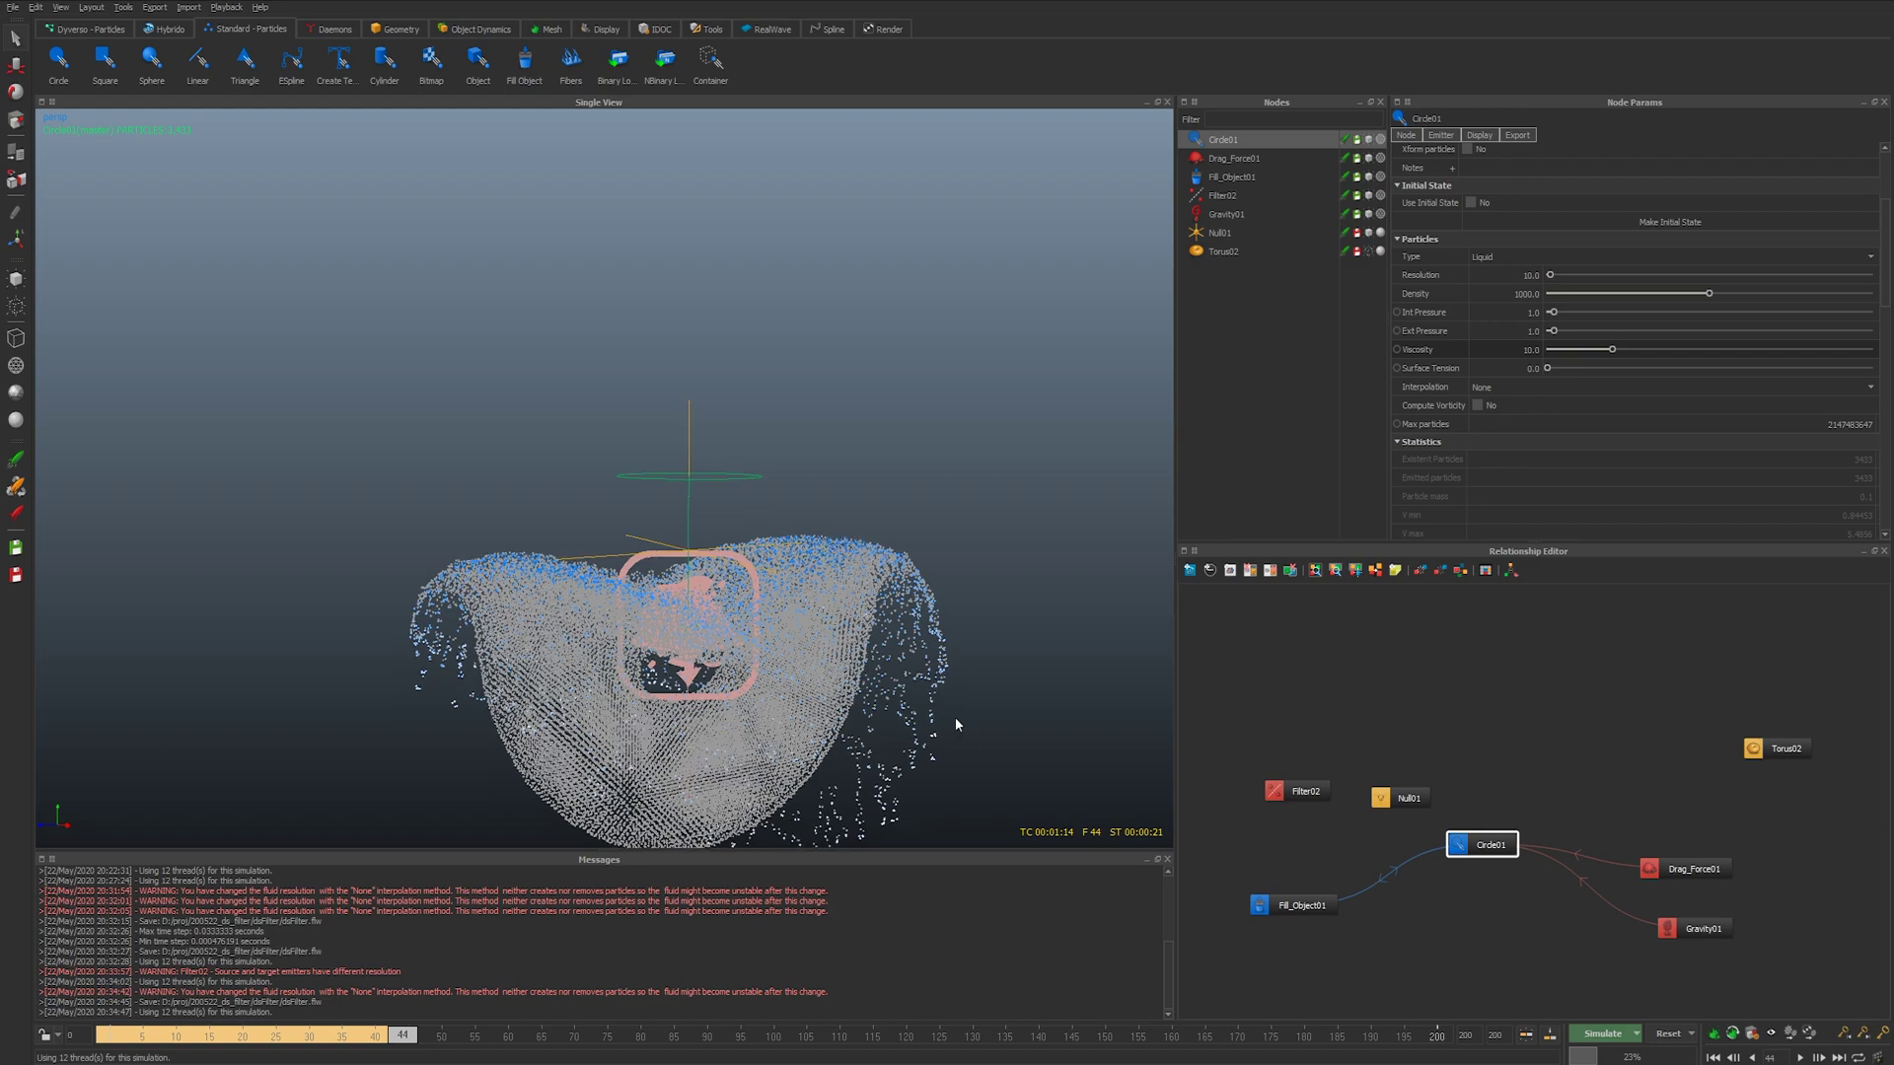
pyautogui.keyDown('alt'); pyautogui.moveTo(955, 718); pyautogui.dragTo(955, 552, button='middle'); pyautogui.keyUp('alt')
pyautogui.keyDown('alt'); pyautogui.moveTo(955, 552); pyautogui.dragTo(629, 576); pyautogui.keyUp('alt')
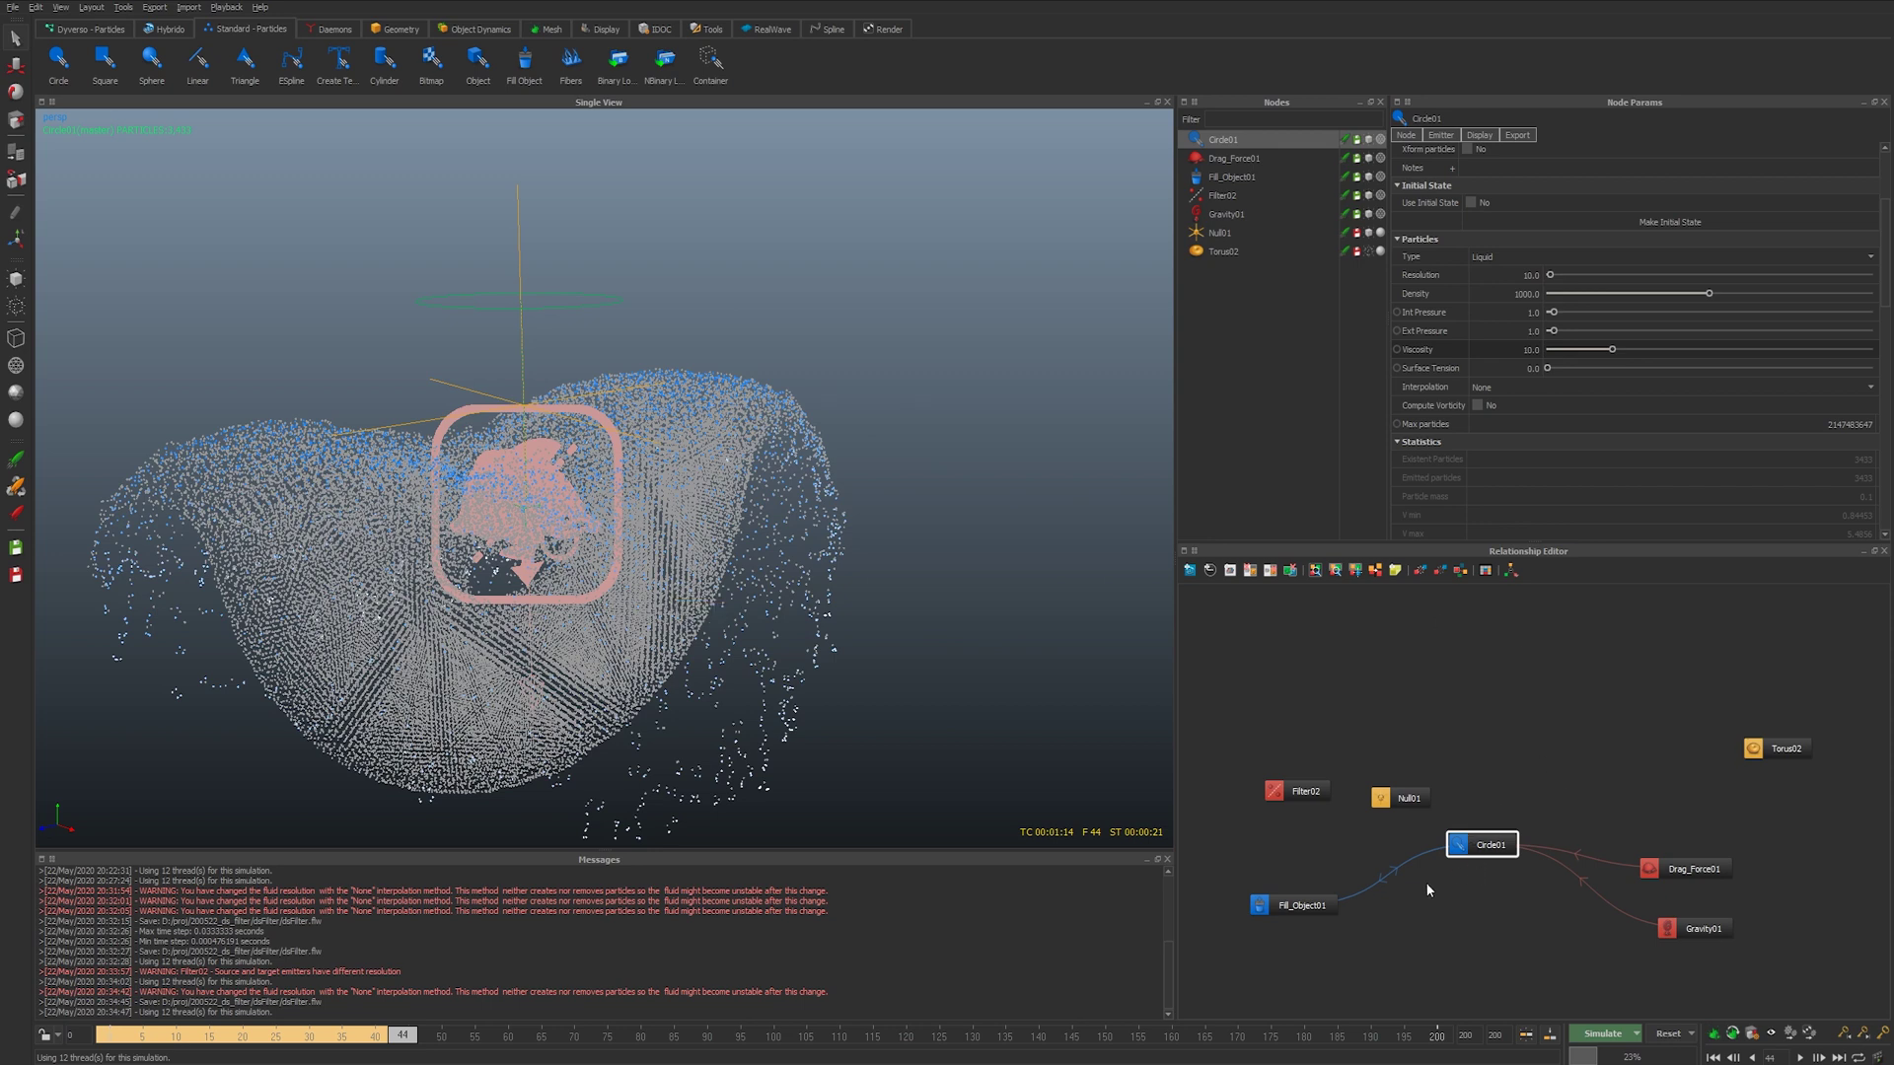
pyautogui.keyDown('alt'); pyautogui.moveTo(824, 634); pyautogui.dragTo(855, 600); pyautogui.keyUp('alt')
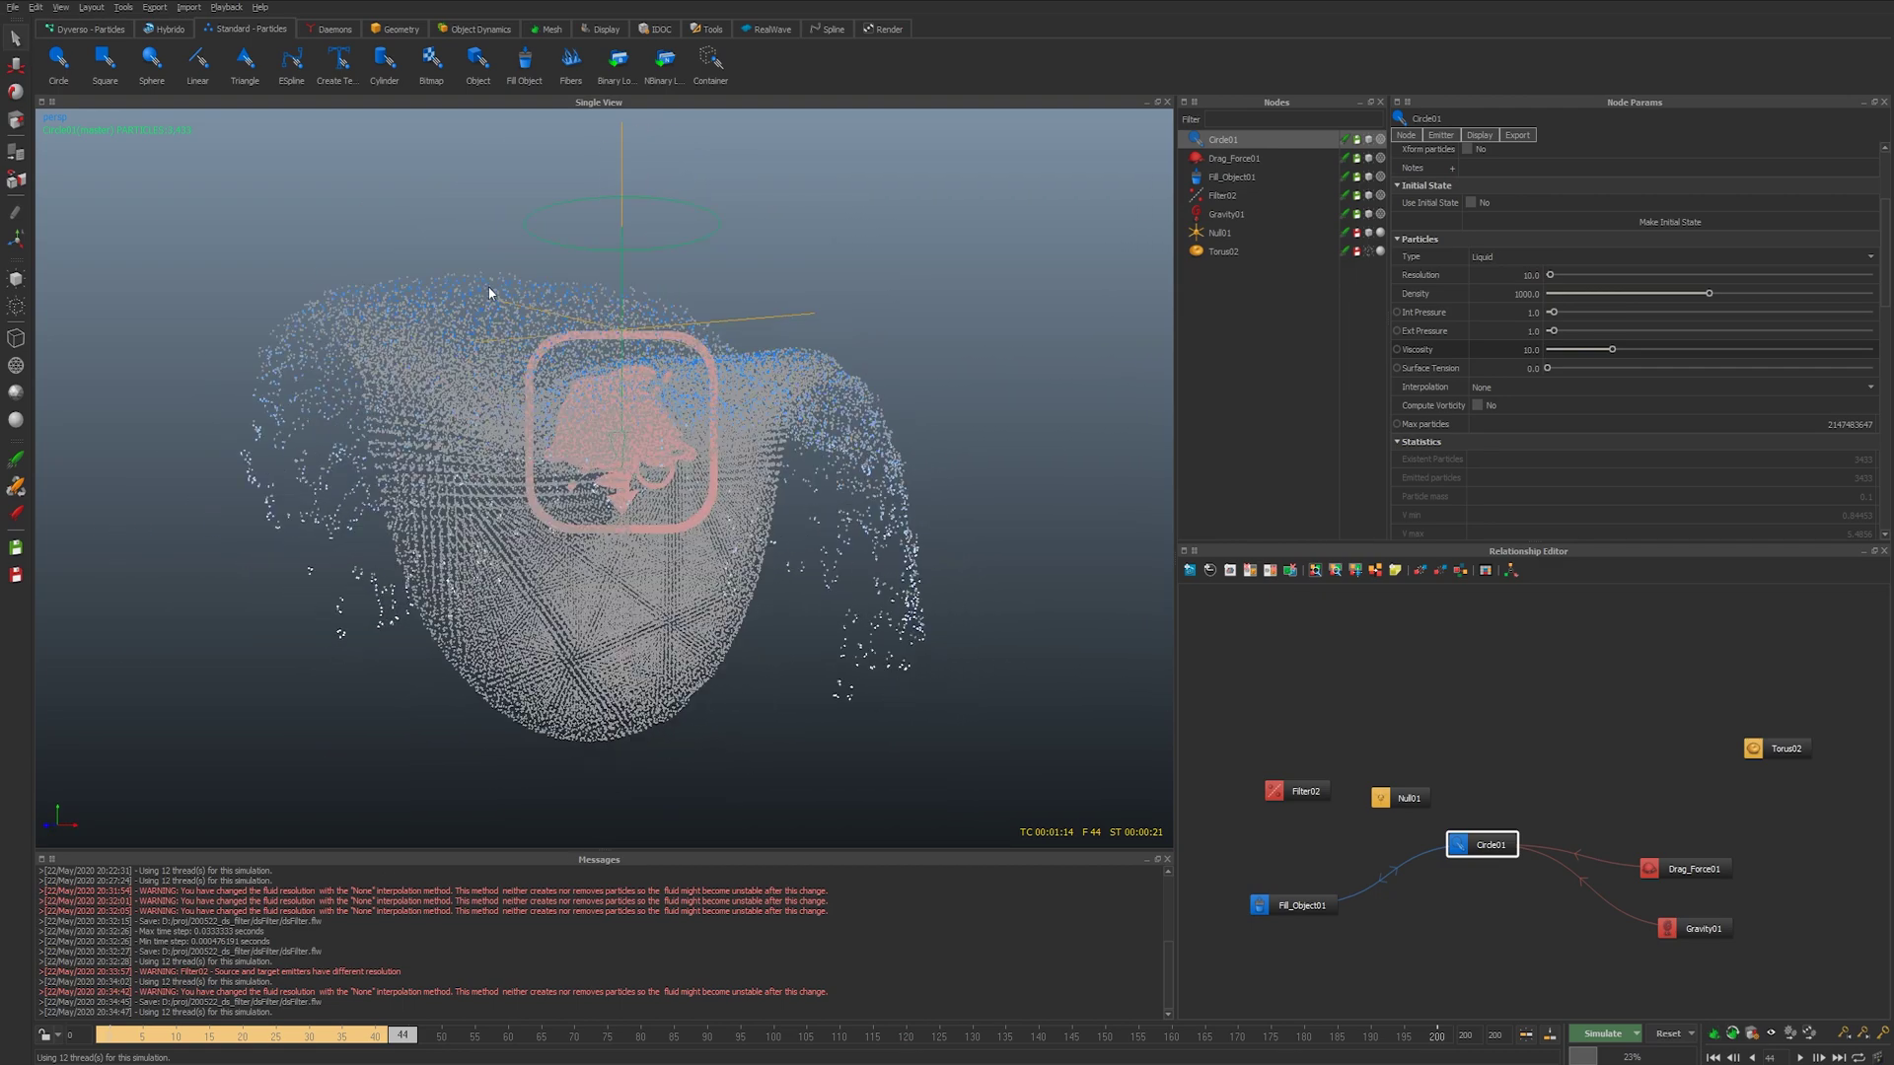
pyautogui.hotkey('alt', 'a')
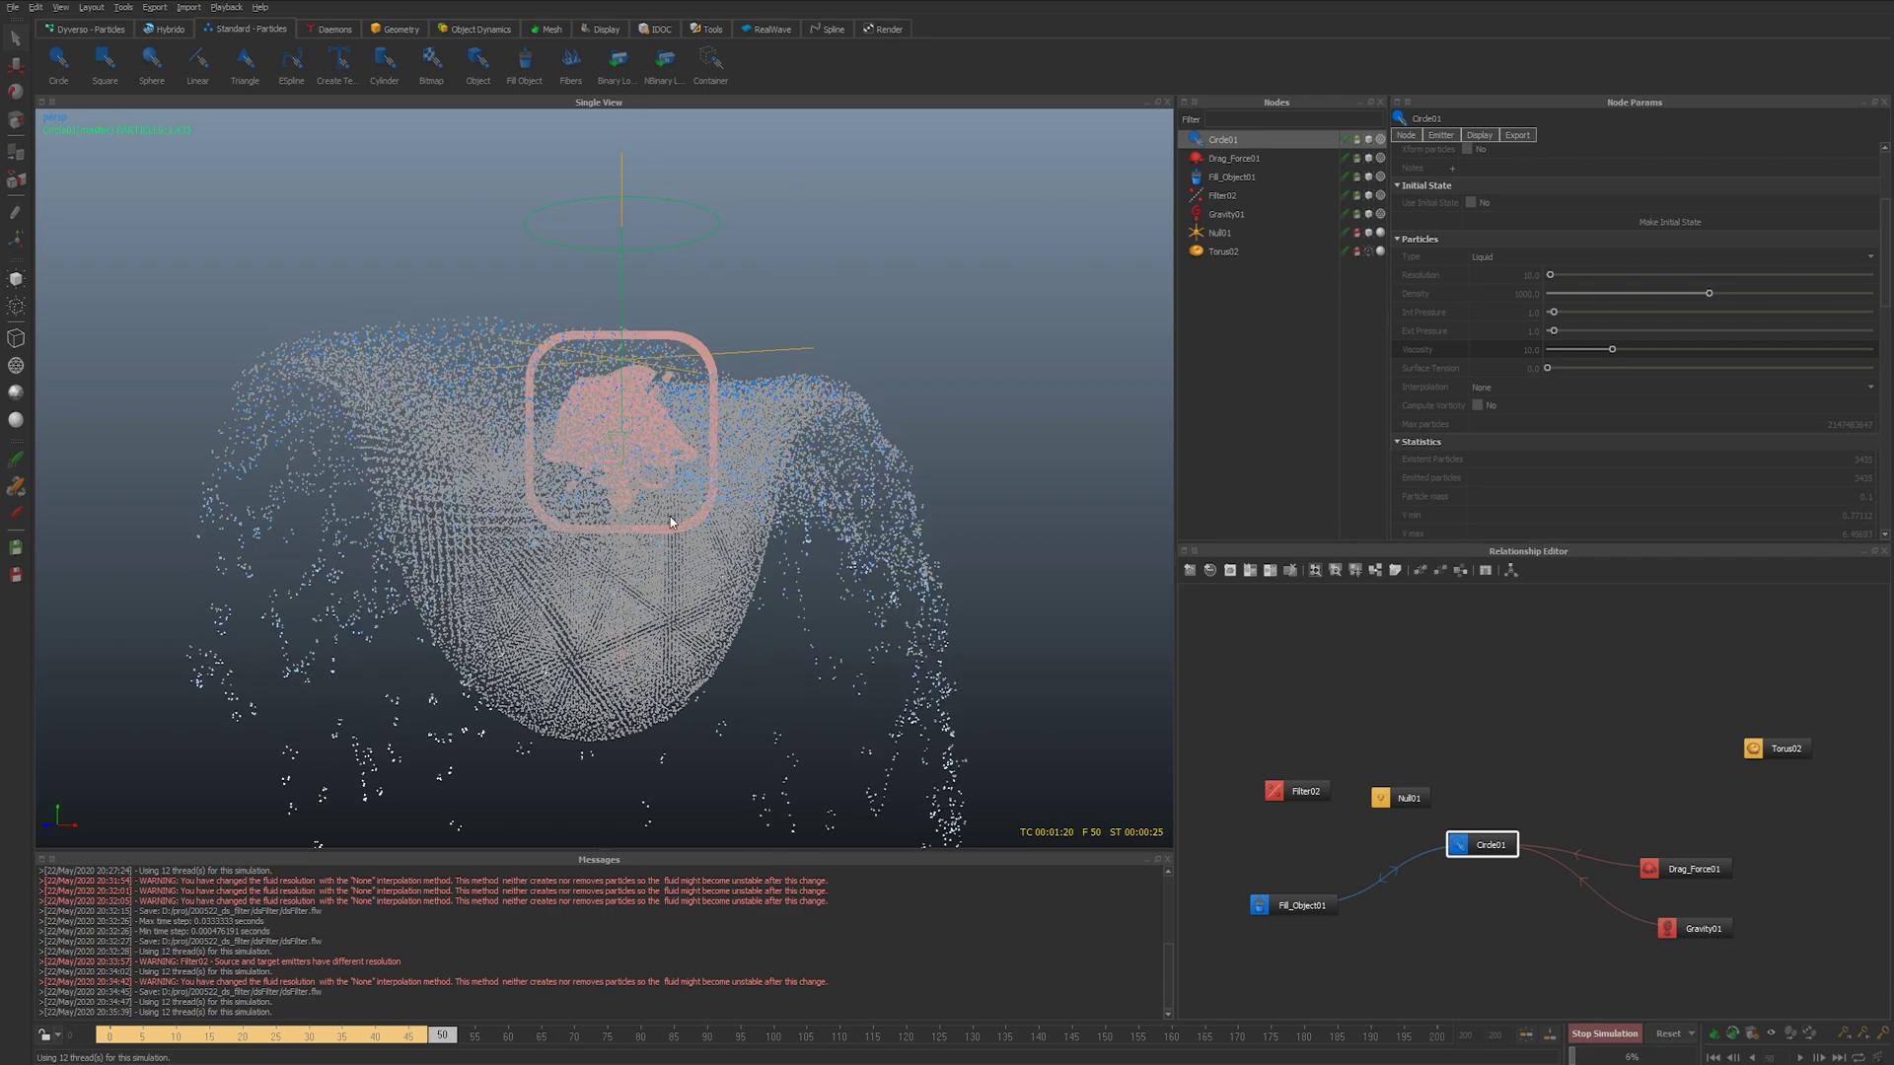
pyautogui.click(1322, 908)
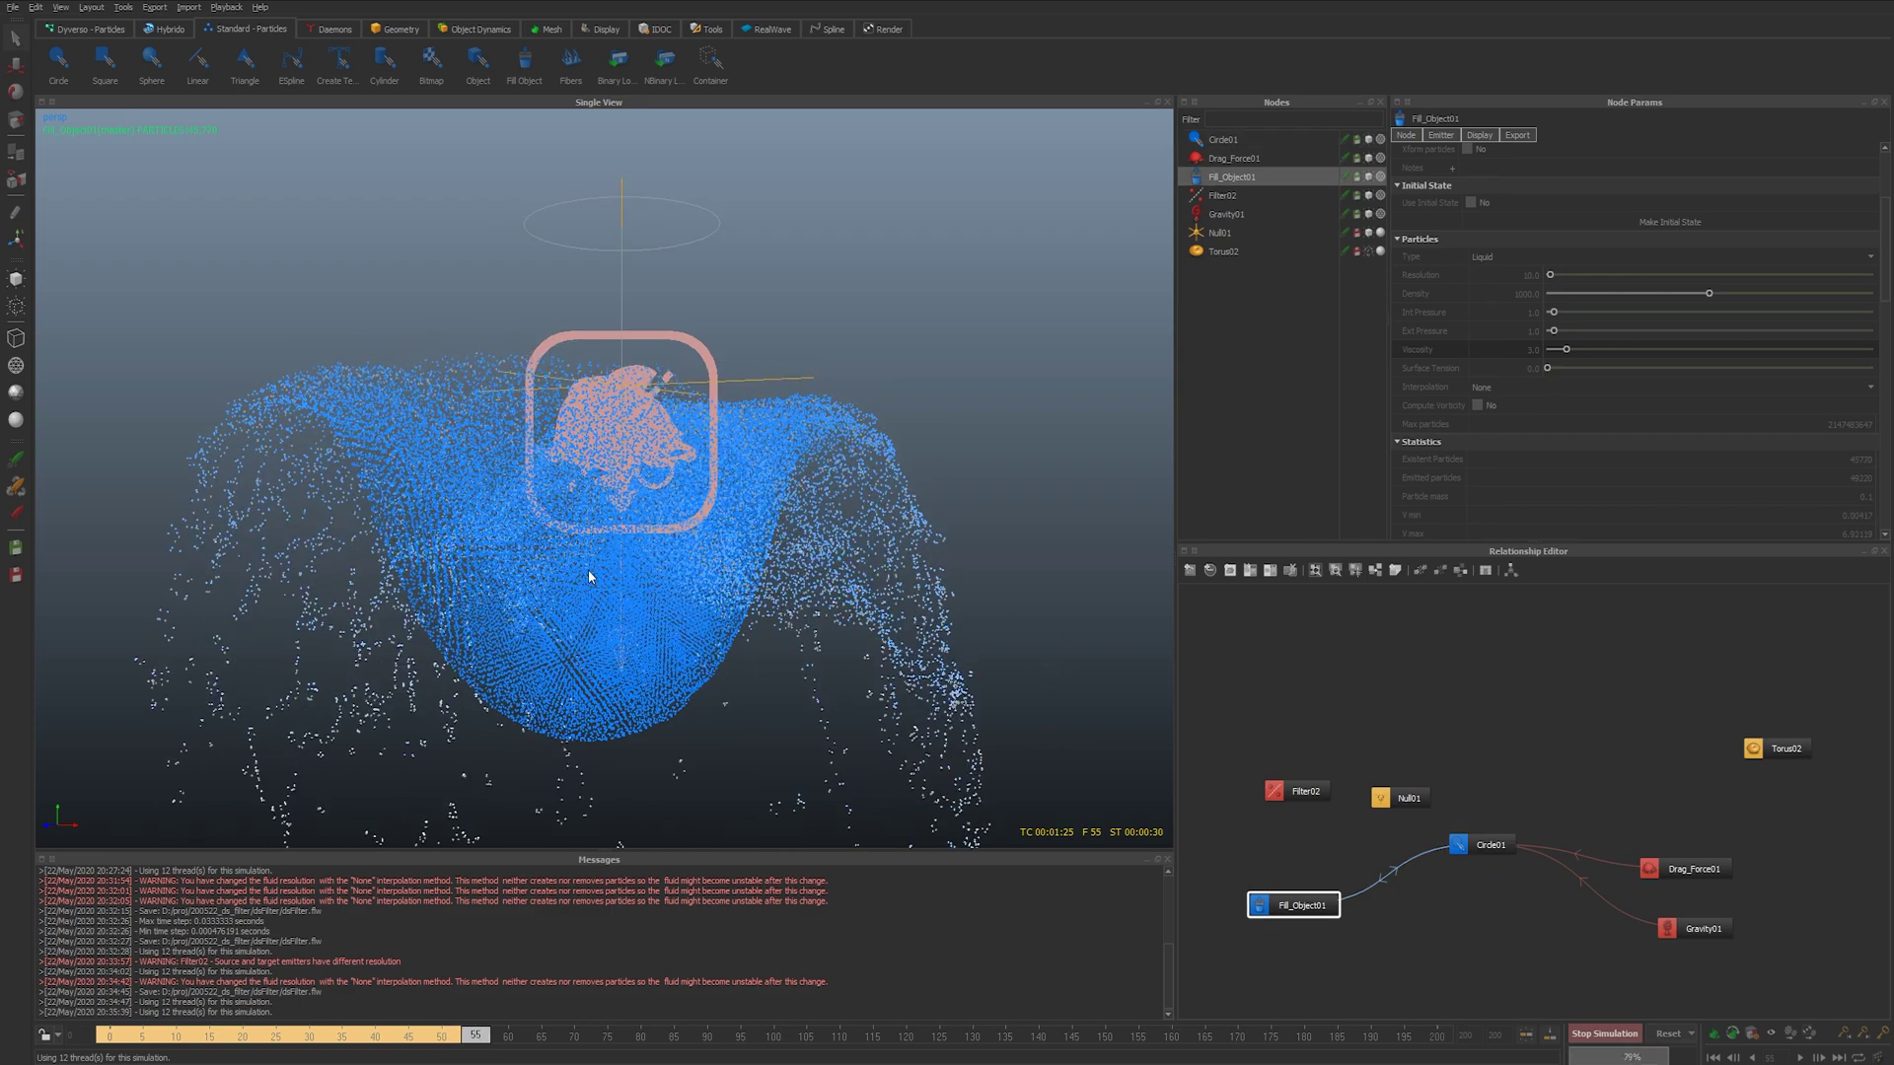
pyautogui.keyDown('alt'); pyautogui.moveTo(589, 575); pyautogui.dragTo(795, 510); pyautogui.keyUp('alt')
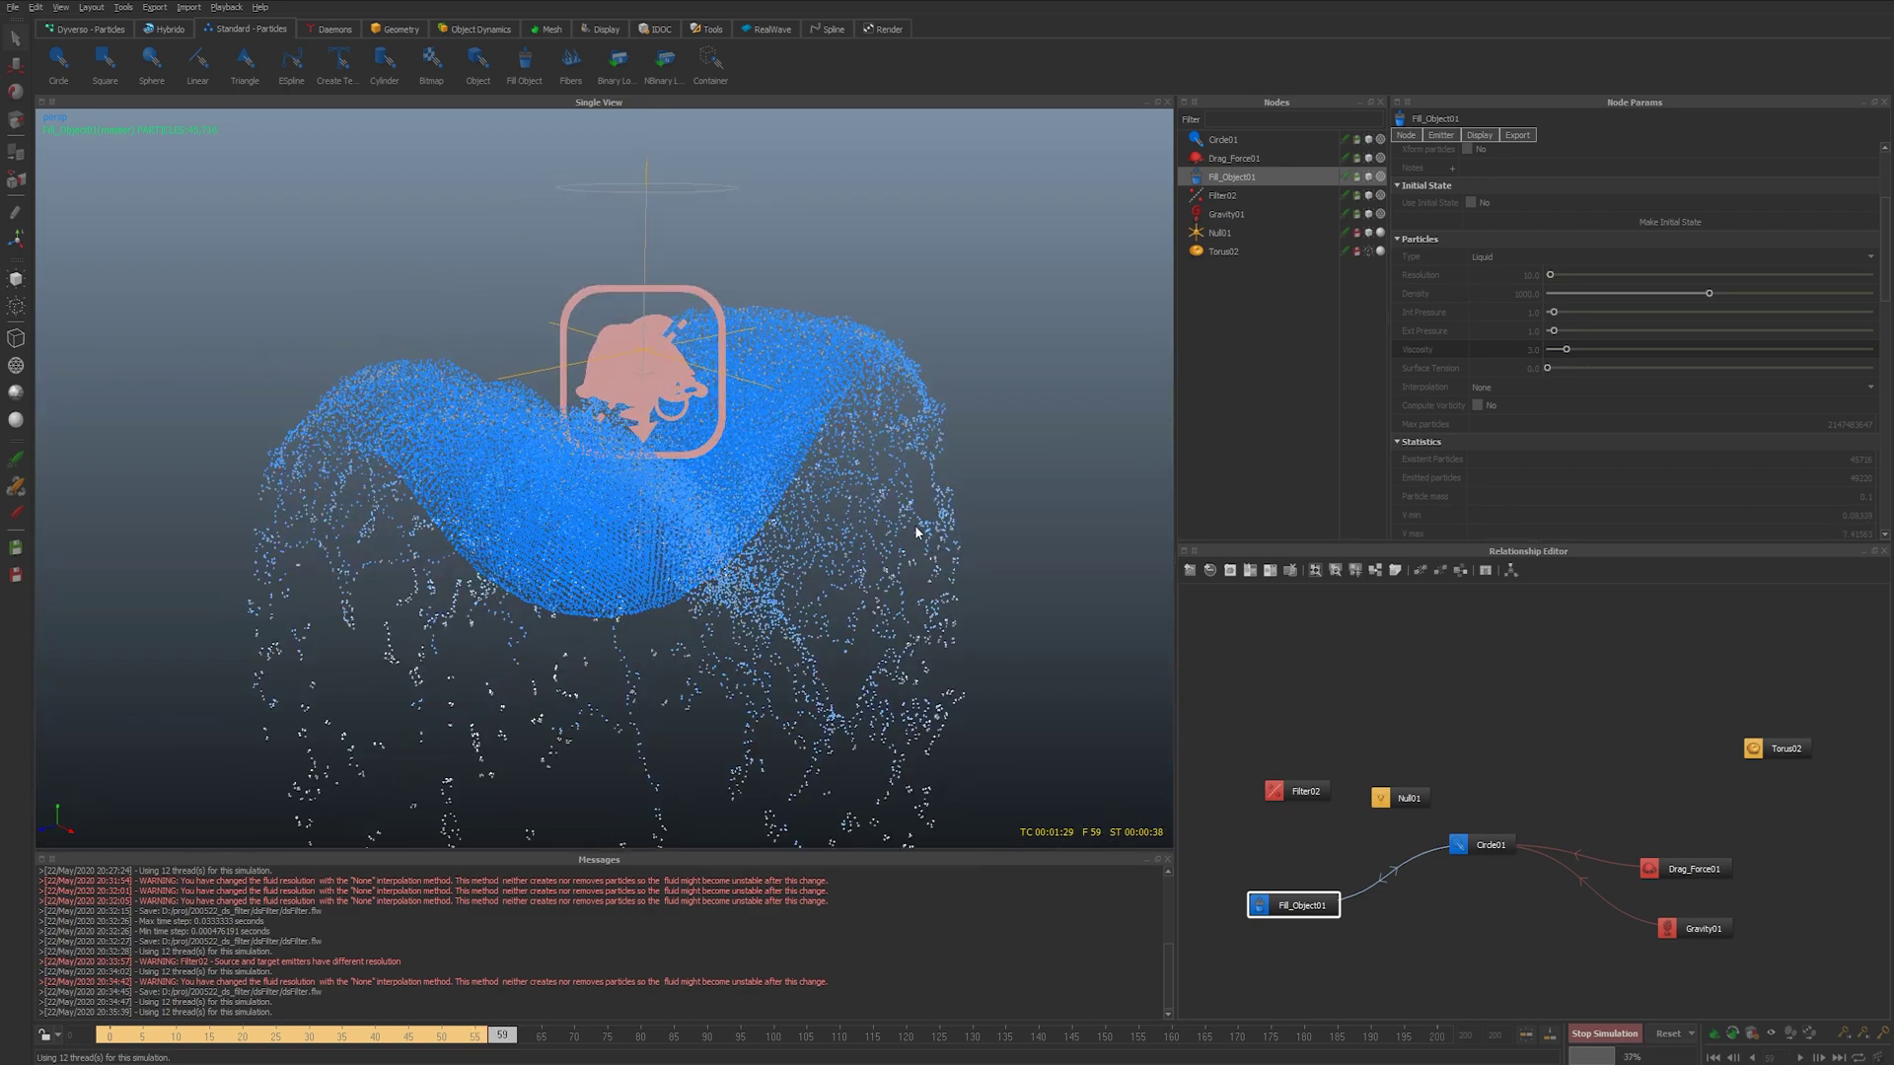
pyautogui.scroll(2, 651, 552)
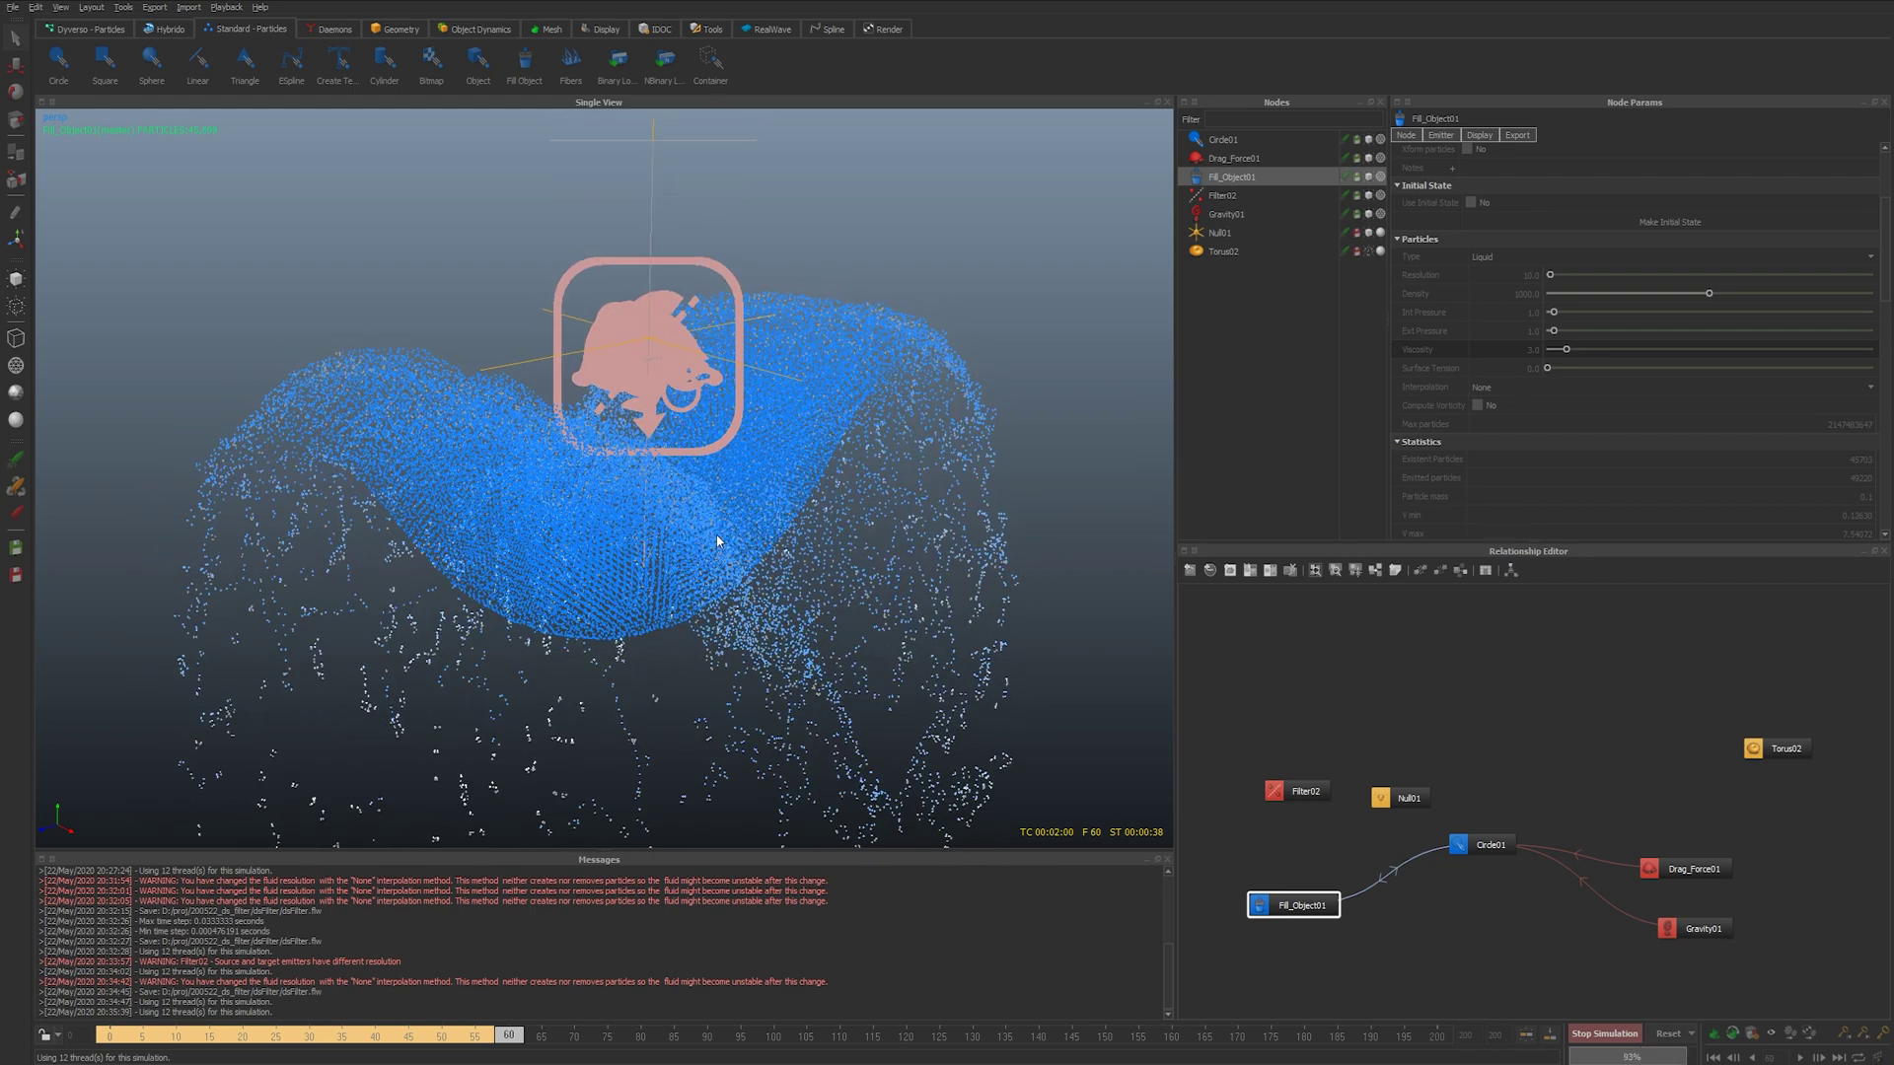
pyautogui.hotkey('alt', 'a')
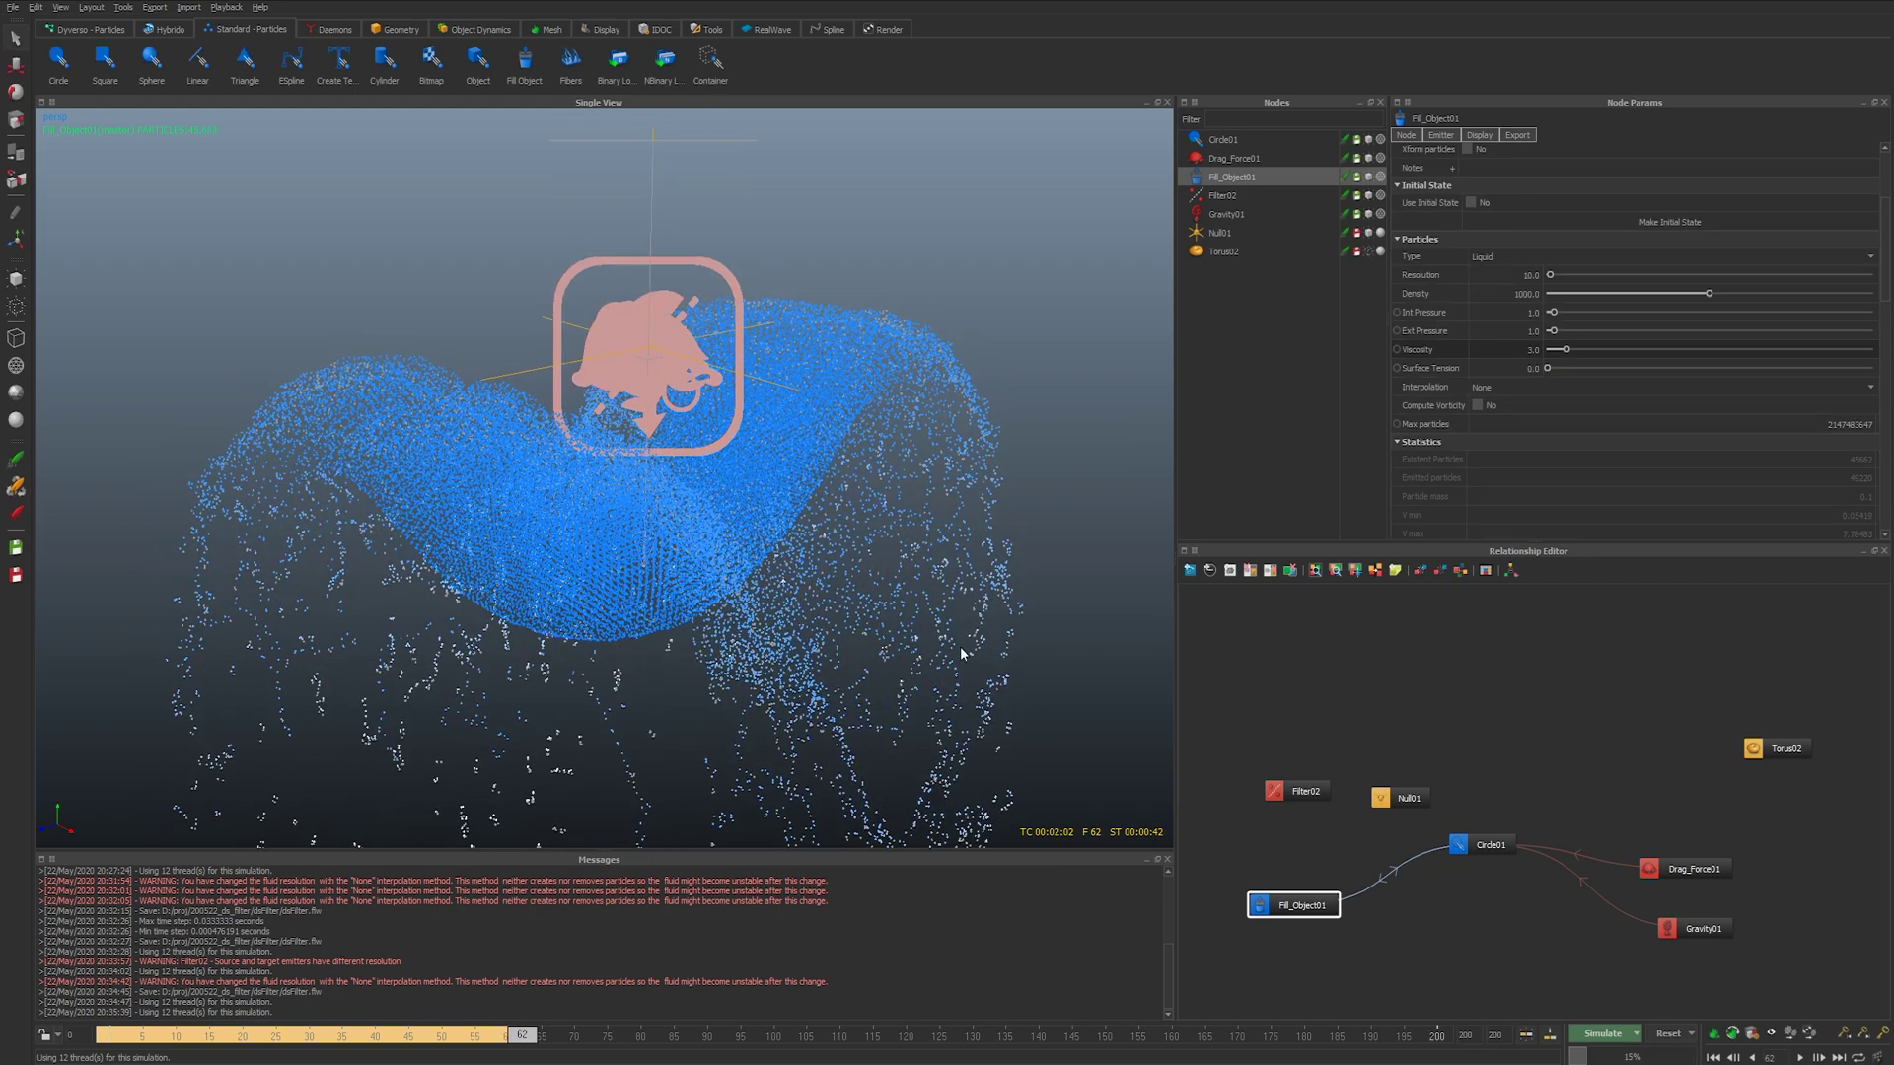
pyautogui.click(1306, 971)
pyautogui.click(1294, 906)
pyautogui.keyDown('alt'); pyautogui.moveTo(725, 631); pyautogui.dragTo(604, 571); pyautogui.keyUp('alt')
pyautogui.keyDown('alt'); pyautogui.moveTo(605, 566); pyautogui.dragTo(641, 558, button='right'); pyautogui.keyUp('alt')
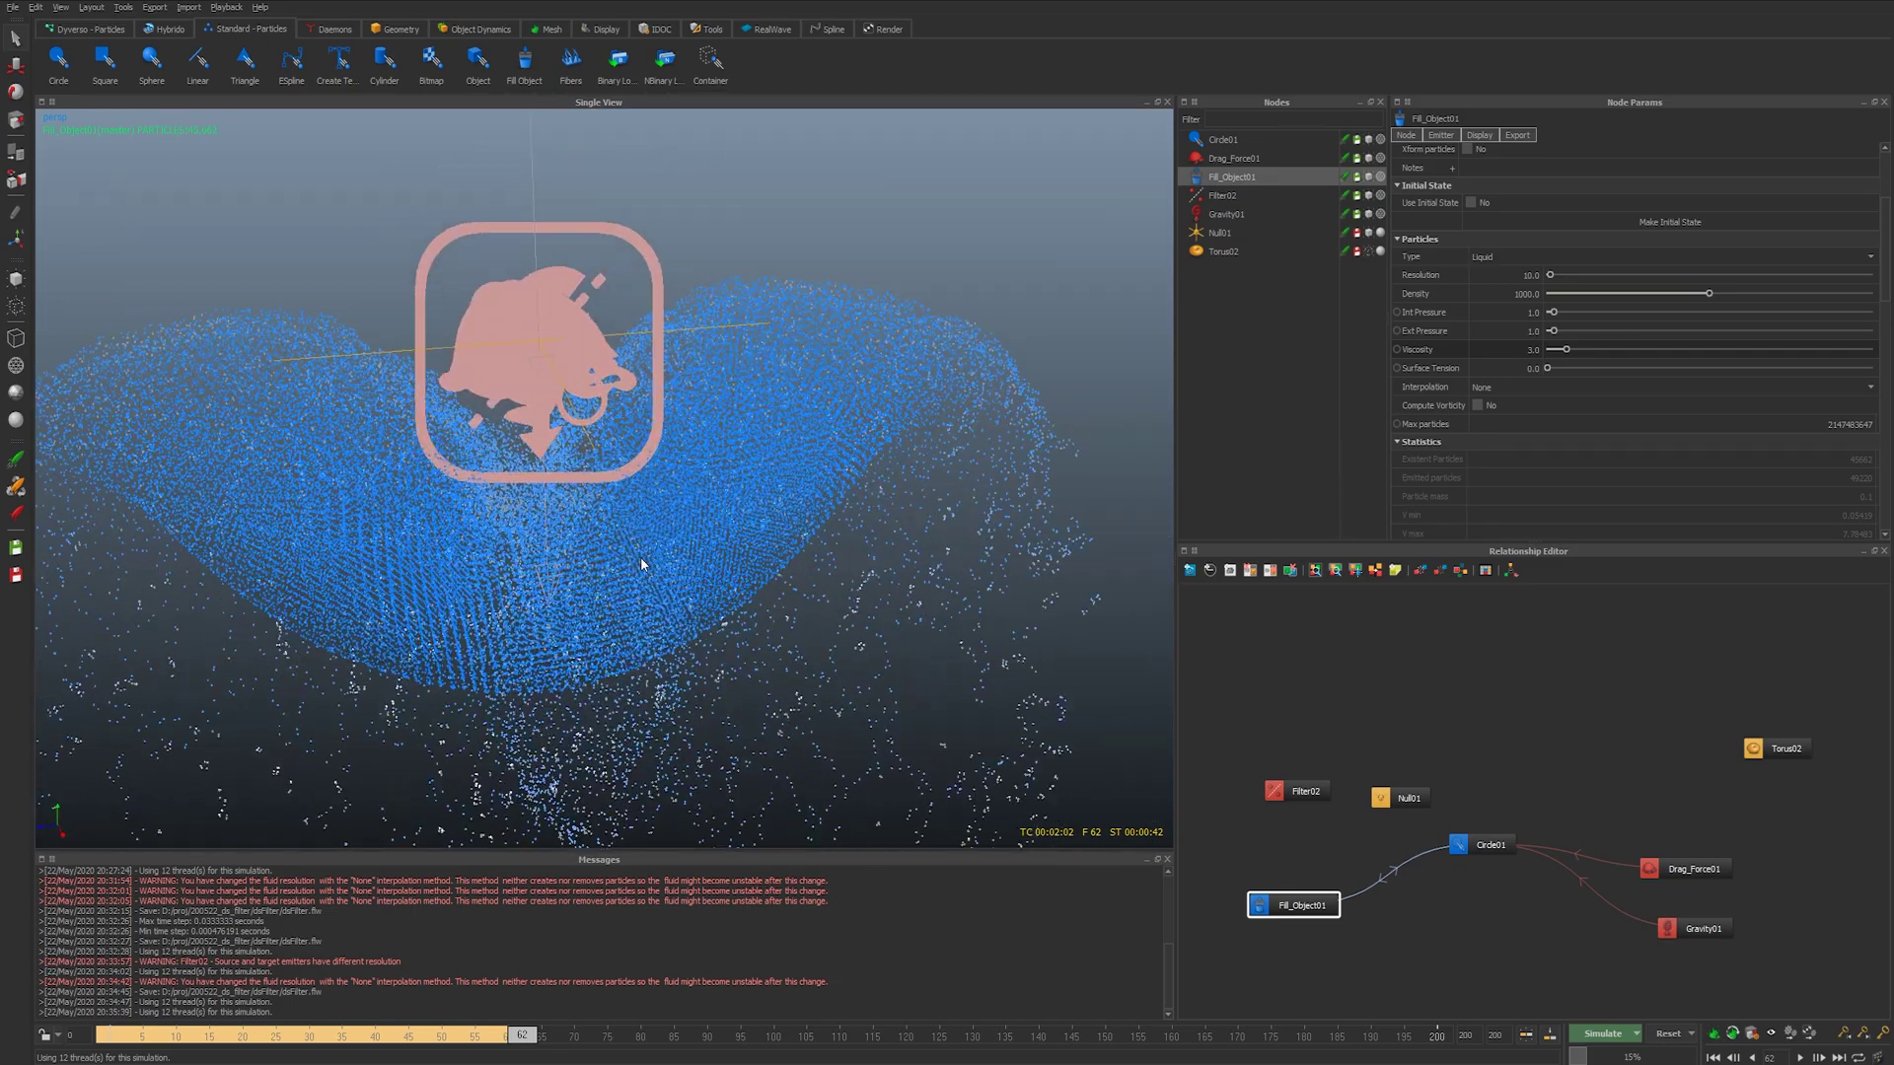
# - Duplicate Drag_Force01, place the copy left of the other nodes and link it to Fill_Object01
pyautogui.click(1713, 874)
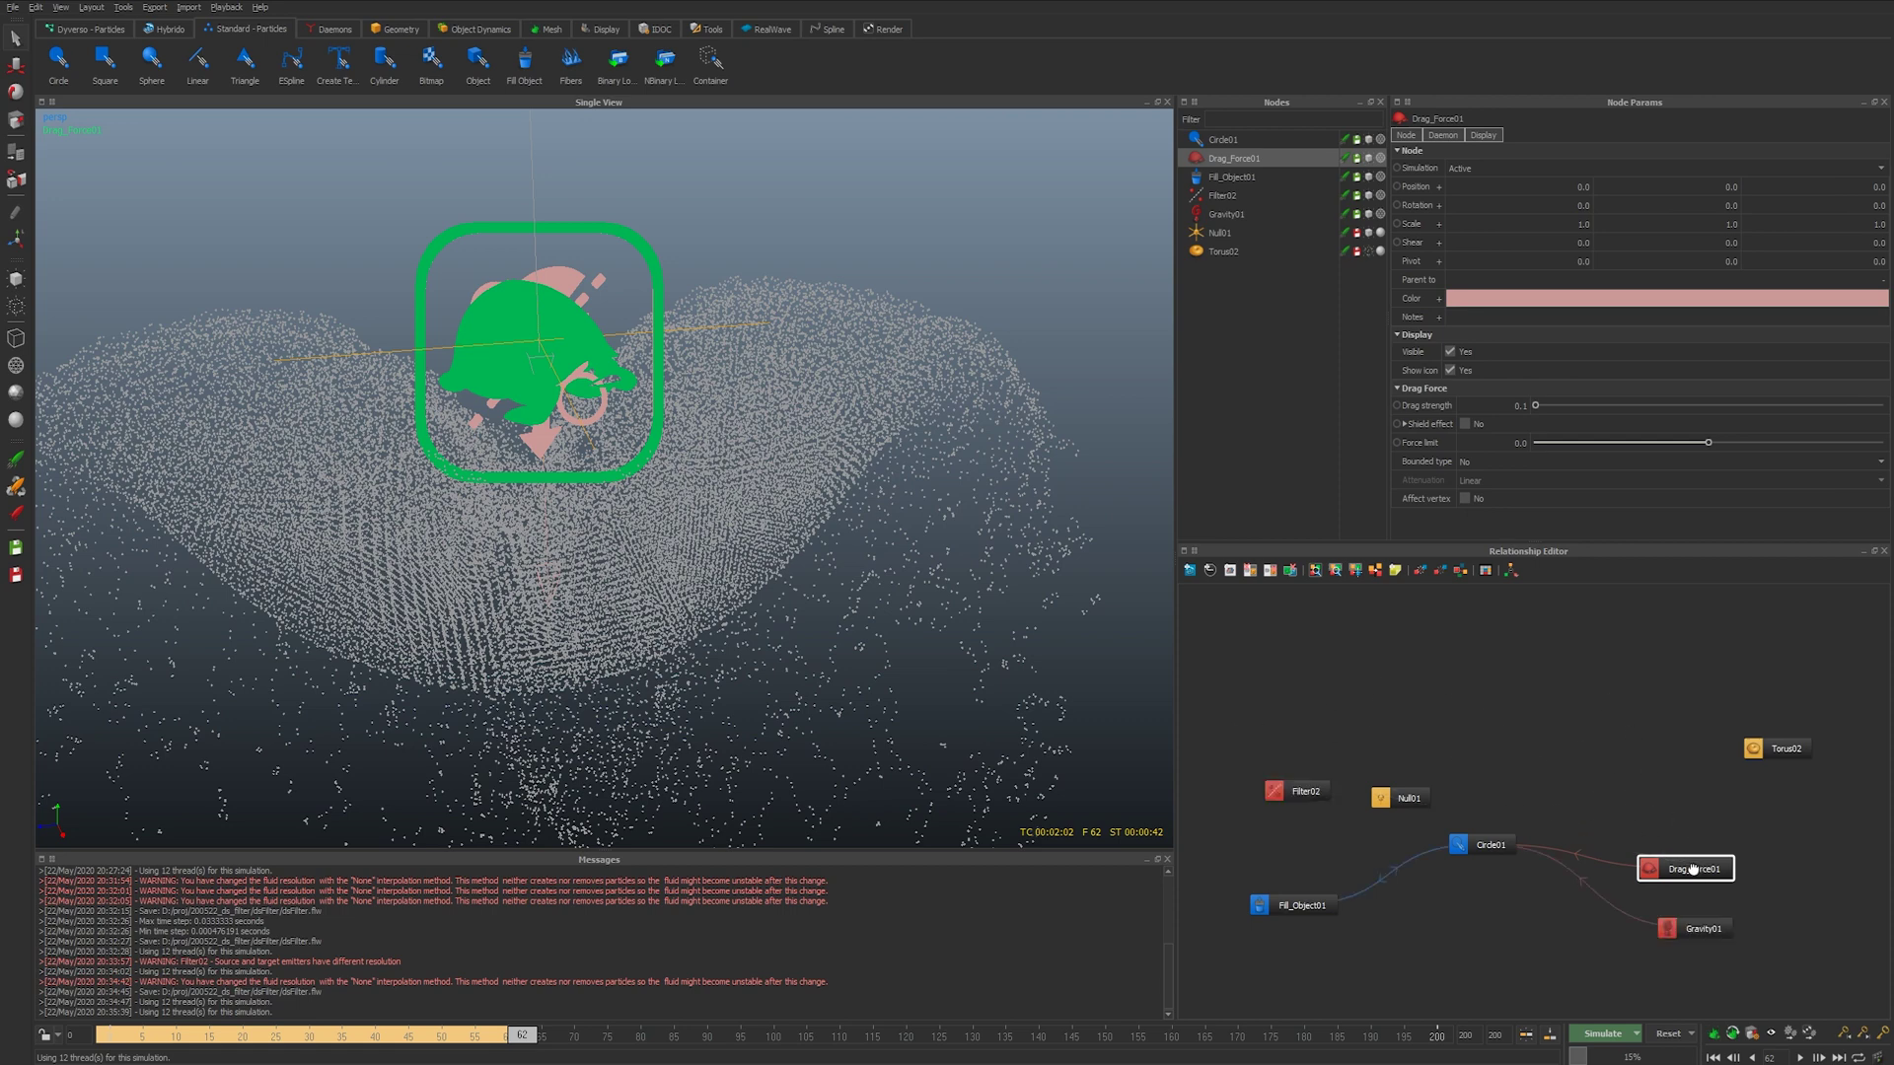
pyautogui.moveTo(1780, 899)
pyautogui.keyDown('alt'); pyautogui.mouseDown(button='middle')
pyautogui.moveTo(1678, 786)
pyautogui.moveTo(1863, 855)
pyautogui.mouseUp(button='middle'); pyautogui.keyUp('alt')
pyautogui.hotkey('ctrl', 'd')
pyautogui.moveTo(1678, 774); pyautogui.dragTo(1235, 794)
pyautogui.click(1405, 797)
pyautogui.press('Delete')
pyautogui.moveTo(1236, 790); pyautogui.dragTo(1354, 851, button='middle')
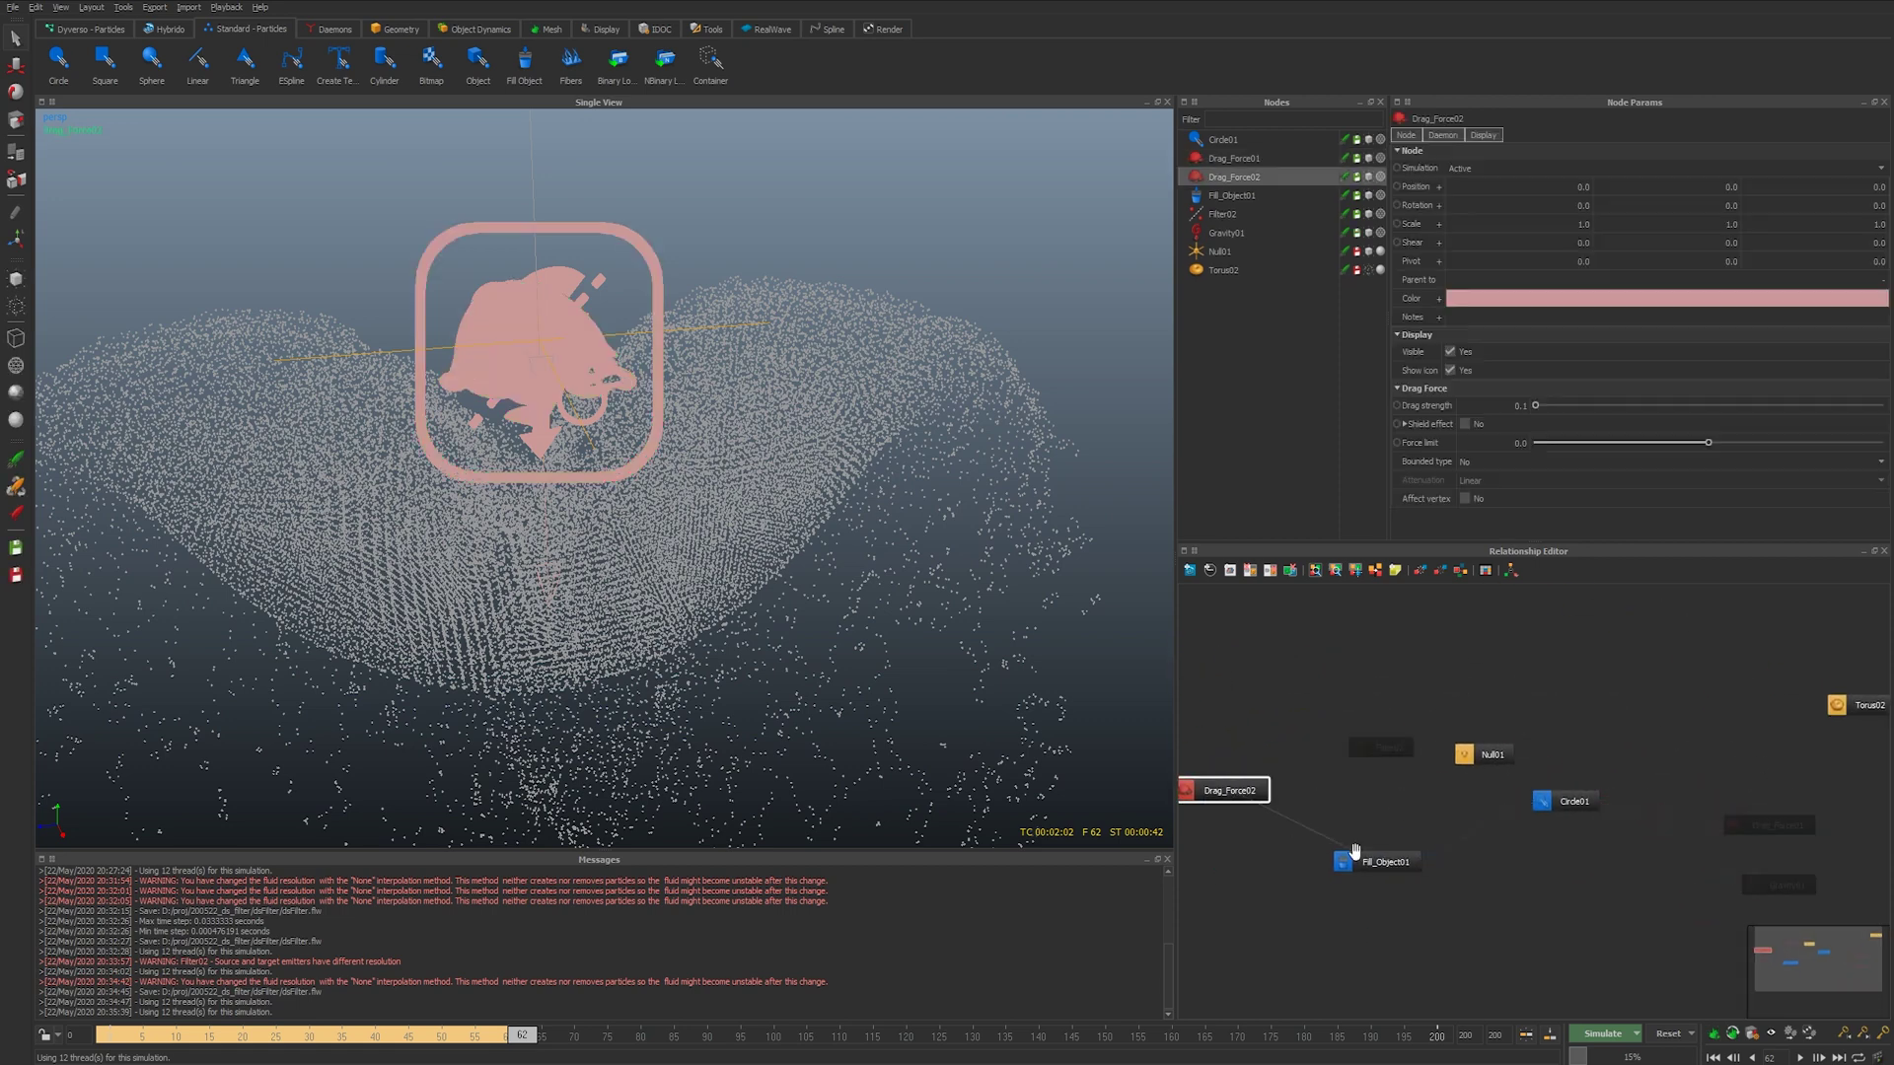
pyautogui.moveTo(1354, 850); pyautogui.dragTo(1367, 854)
pyautogui.moveTo(1224, 786); pyautogui.dragTo(1226, 788)
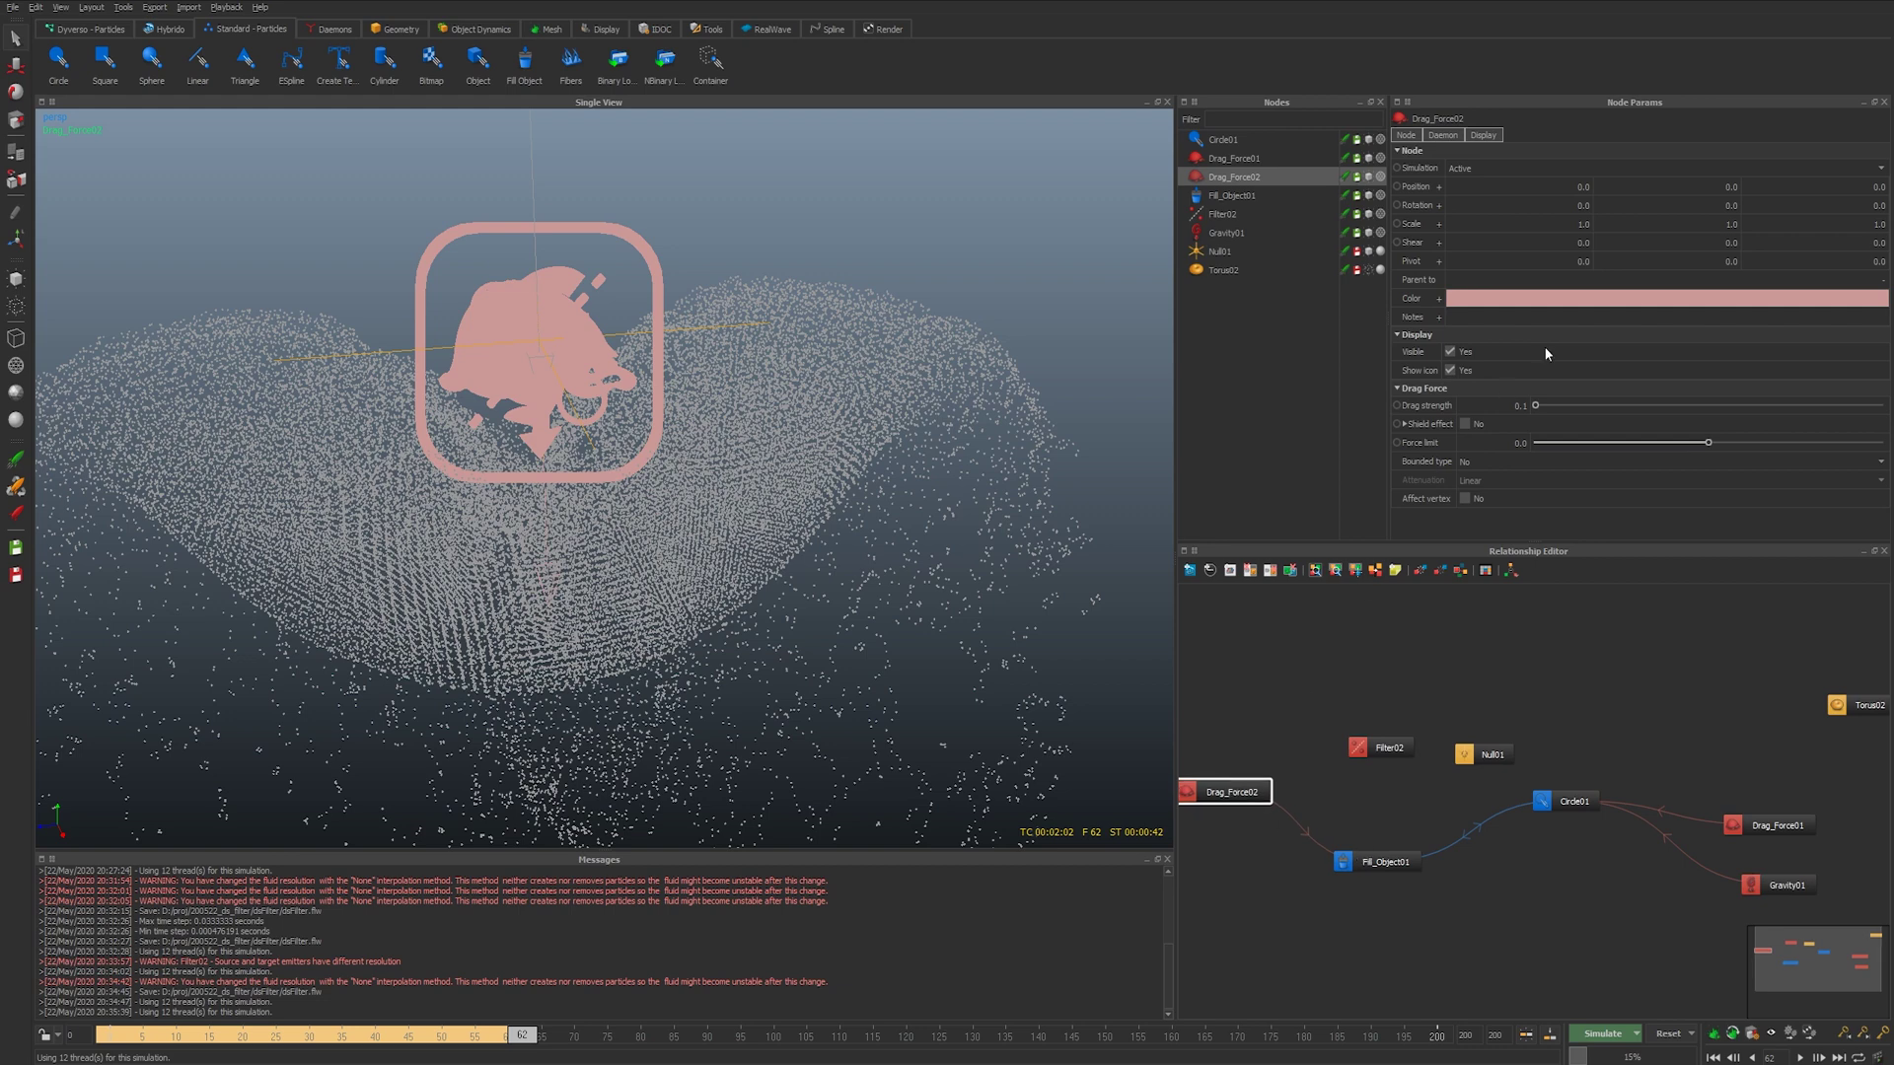
# - Set Drag_Force02's drag strength to 540 and save the scene
pyautogui.doubleClick(1506, 404)
pyautogui.write('540')
pyautogui.press('Return')
pyautogui.hotkey('ctrl', 's')
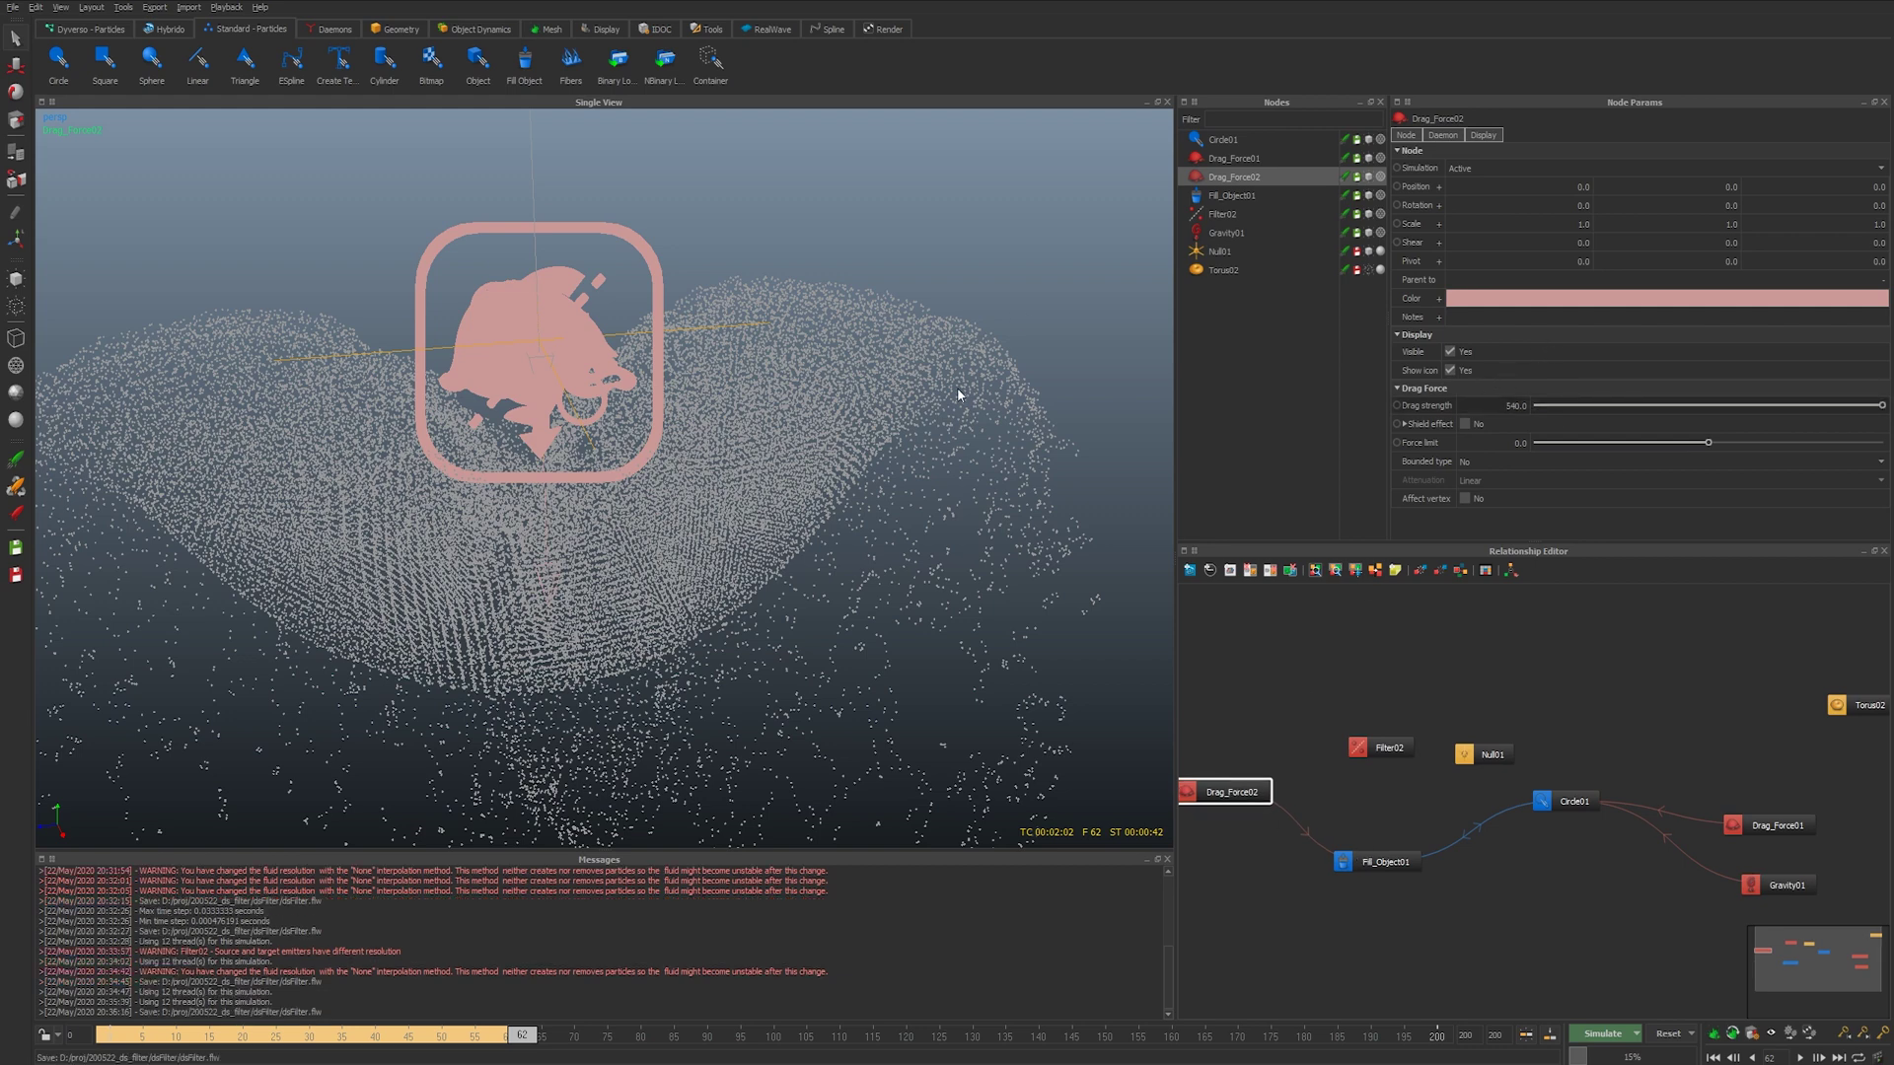
# - Reset the scene and simulate to frame 40 while inspecting the Circle01 and Fill_Object01 particles from several angles
pyautogui.hotkey('alt', 'r')
pyautogui.press('Return')
pyautogui.hotkey('alt', 'a')
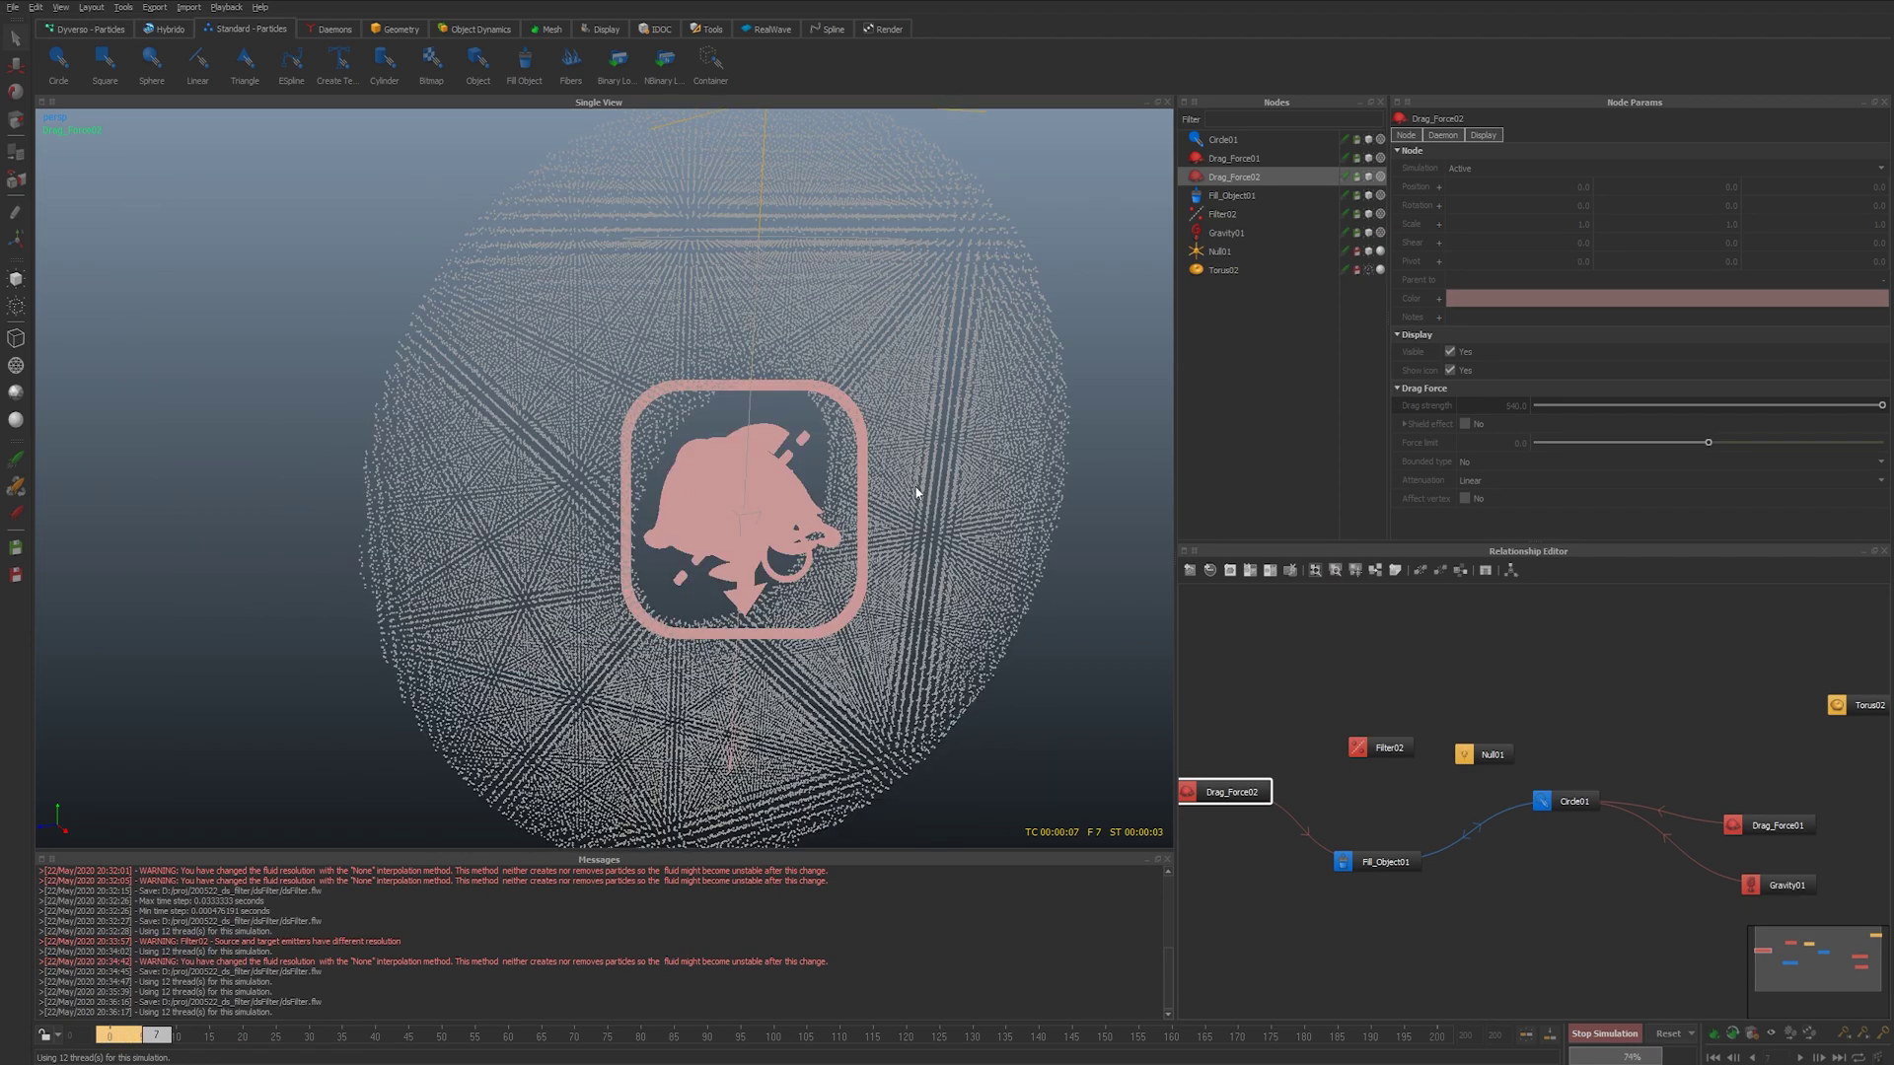
pyautogui.keyDown('alt'); pyautogui.moveTo(917, 495); pyautogui.dragTo(841, 548, button='middle'); pyautogui.keyUp('alt')
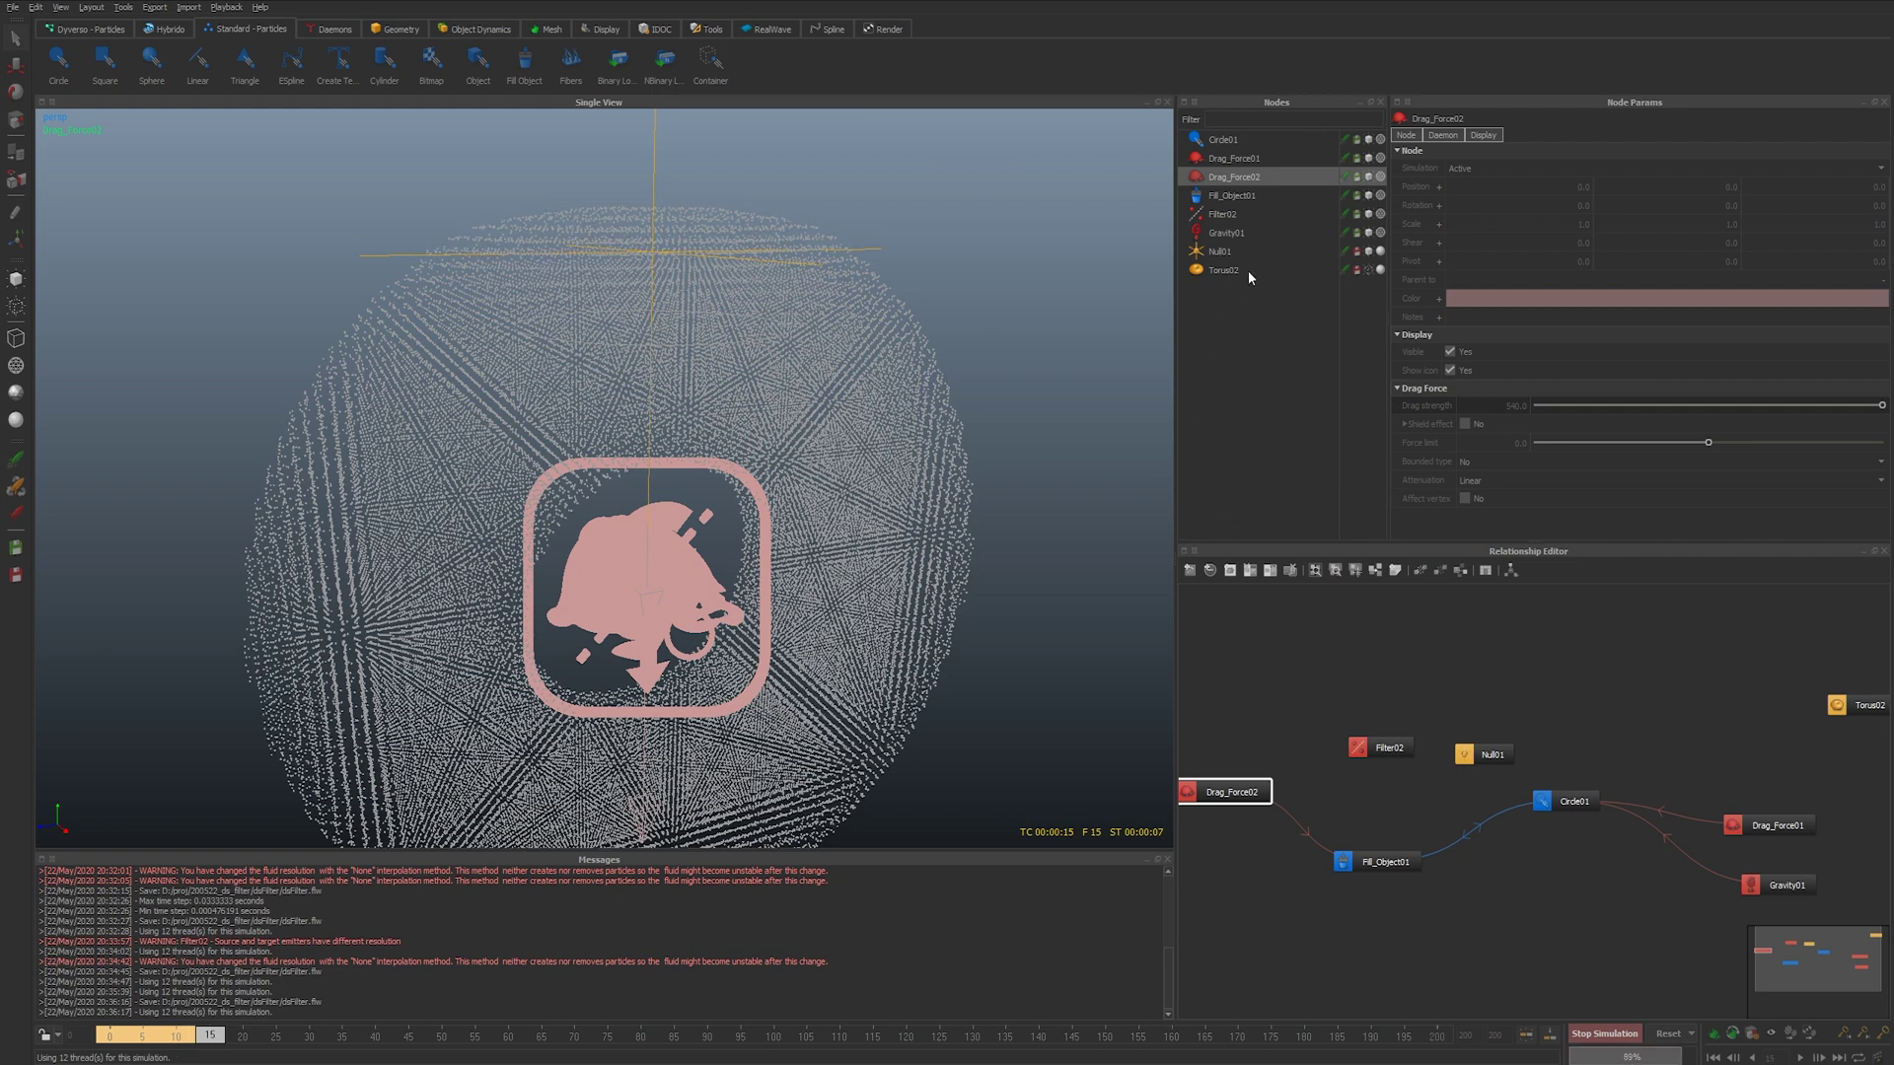
pyautogui.click(1238, 138)
pyautogui.keyDown('ctrl'); pyautogui.click(1235, 194); pyautogui.keyUp('ctrl')
pyautogui.keyDown('alt'); pyautogui.moveTo(725, 394); pyautogui.dragTo(826, 453); pyautogui.keyUp('alt')
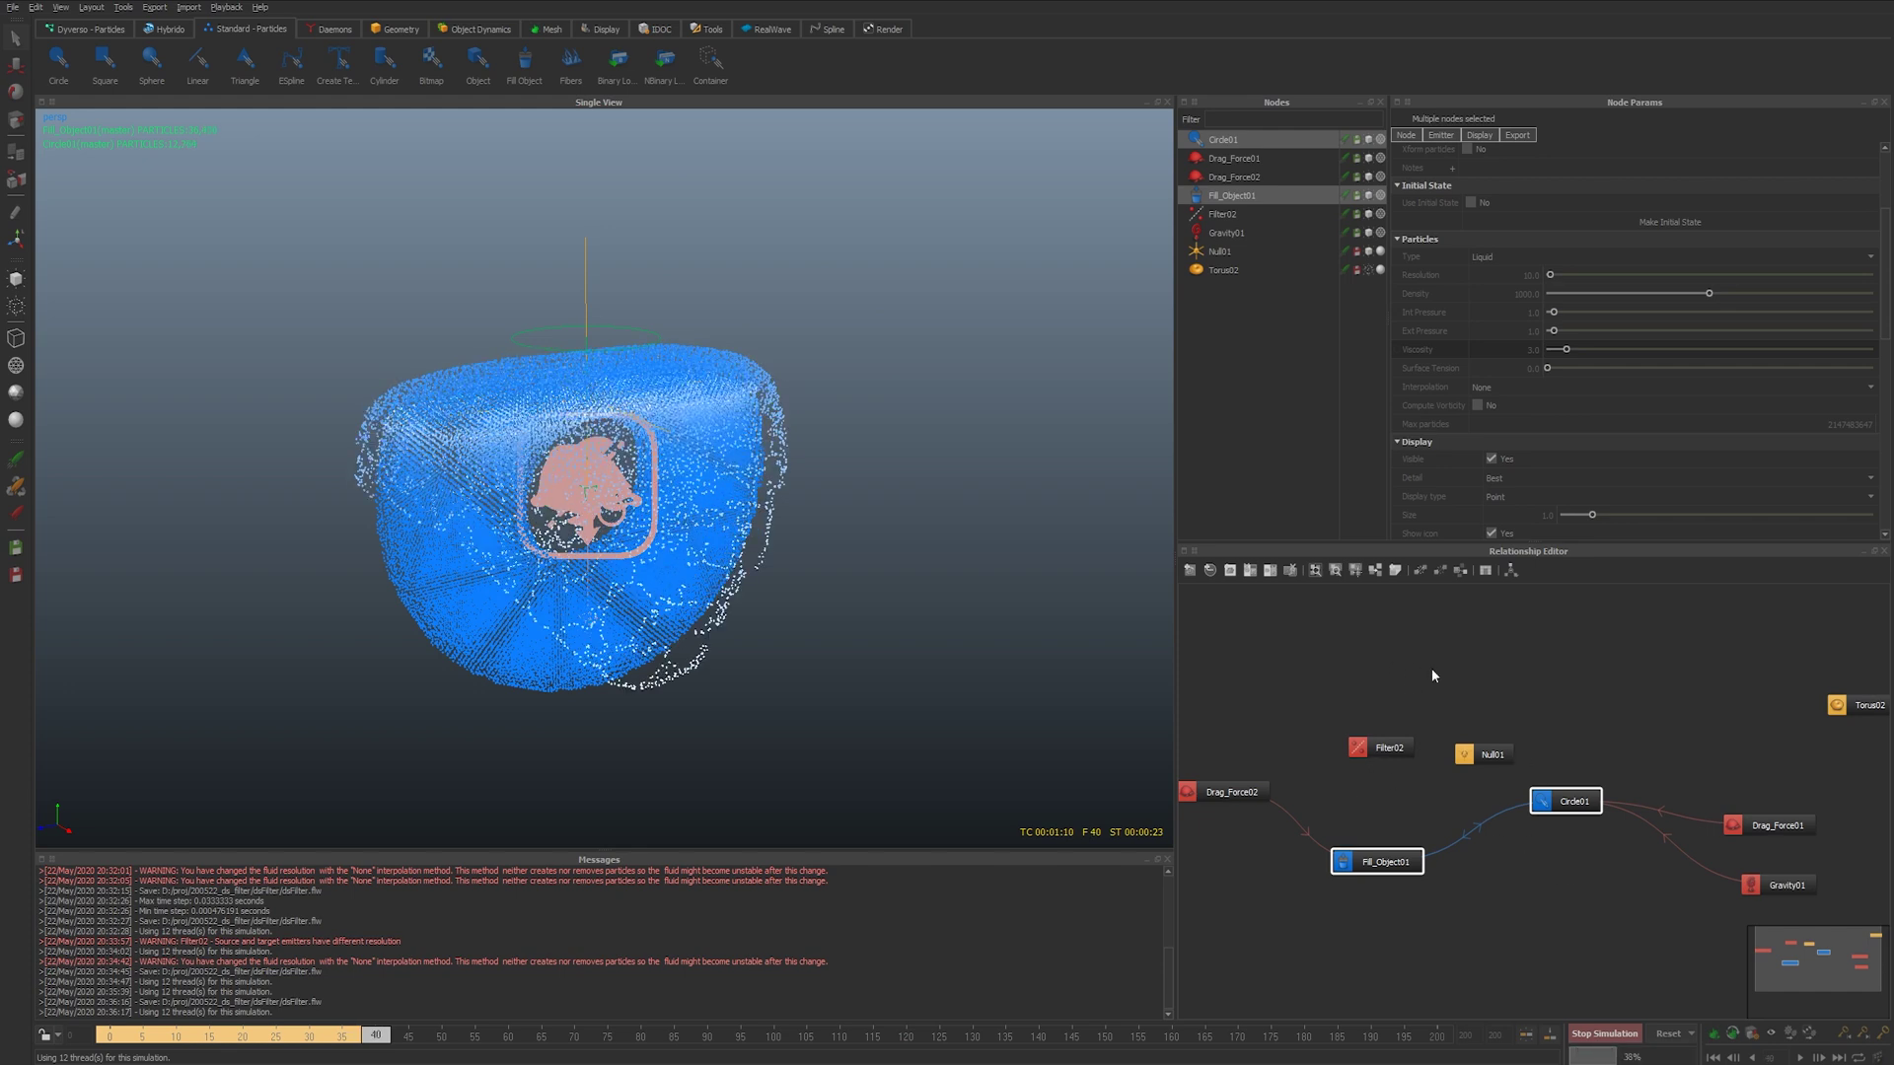
pyautogui.press('Escape')
# - Check which emitters can be chosen as Filter02's true target, leaving Circle01 assigned
pyautogui.click(1231, 213)
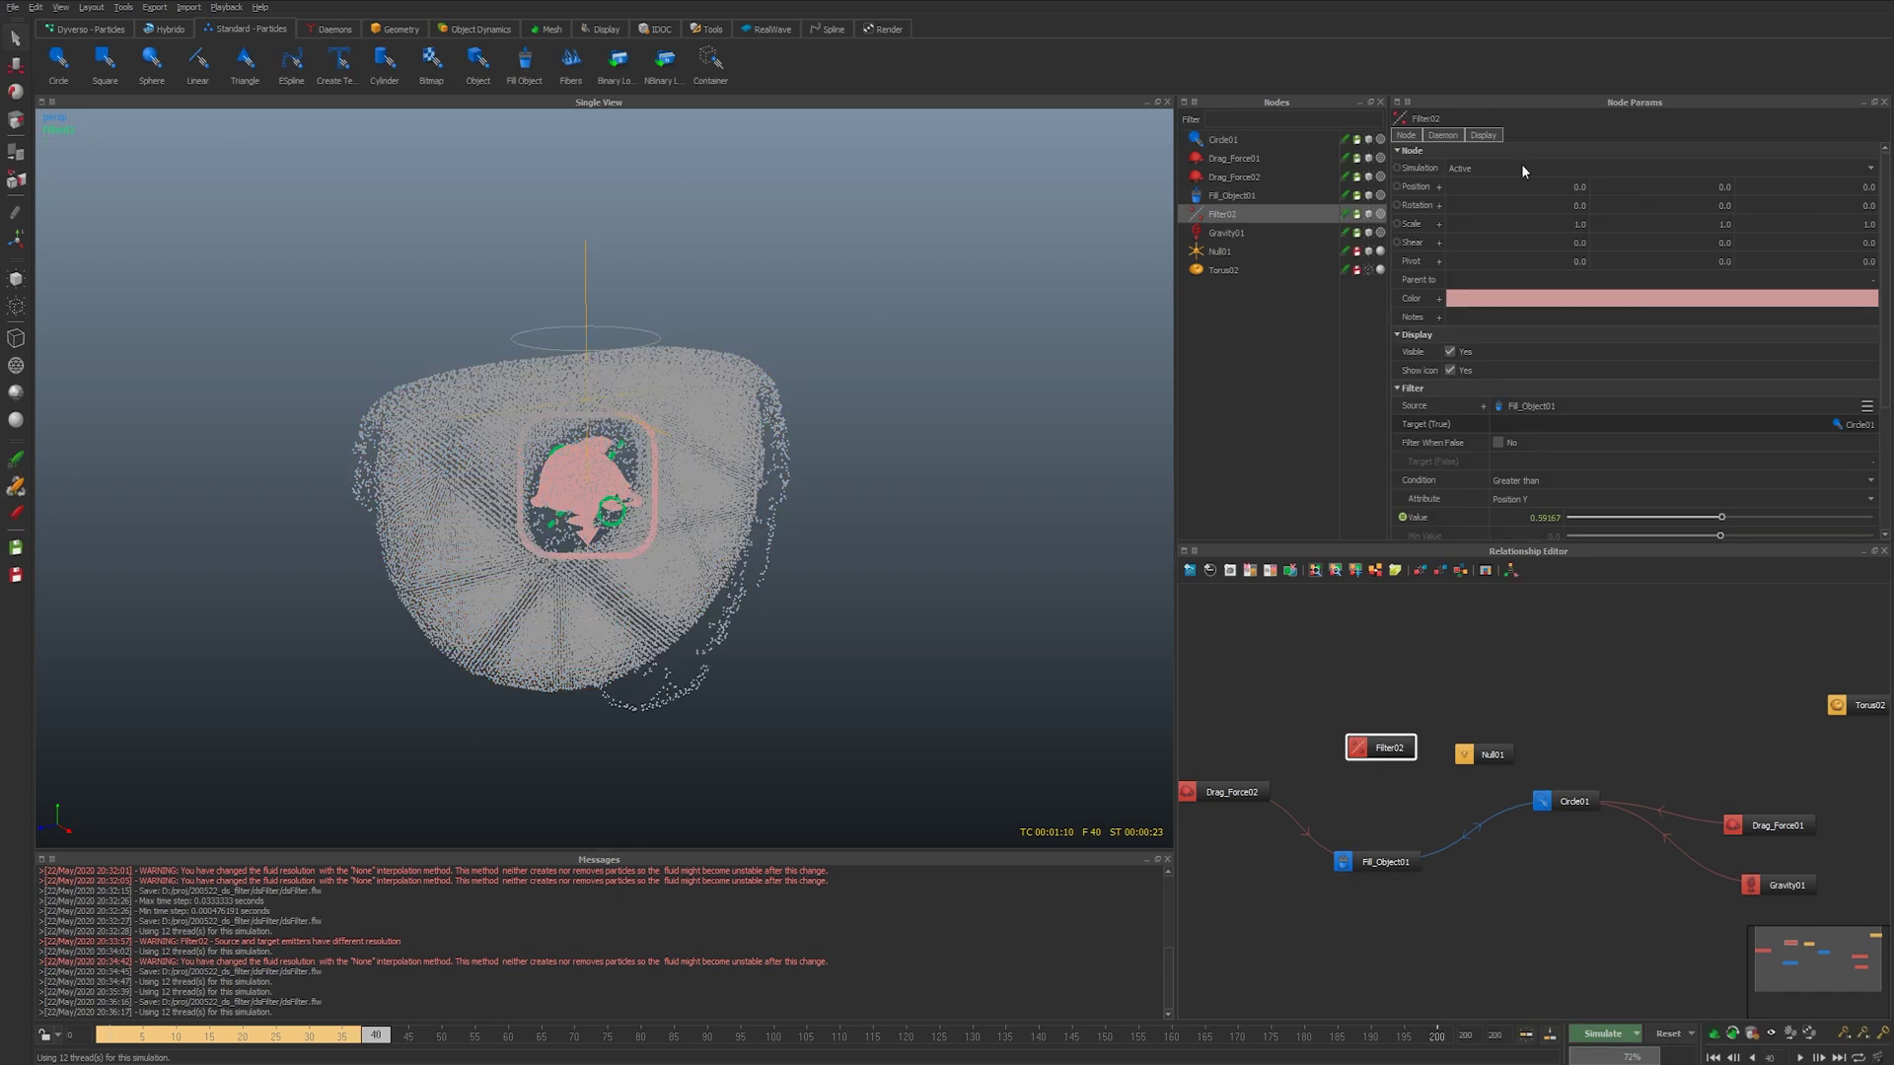
pyautogui.click(1803, 420)
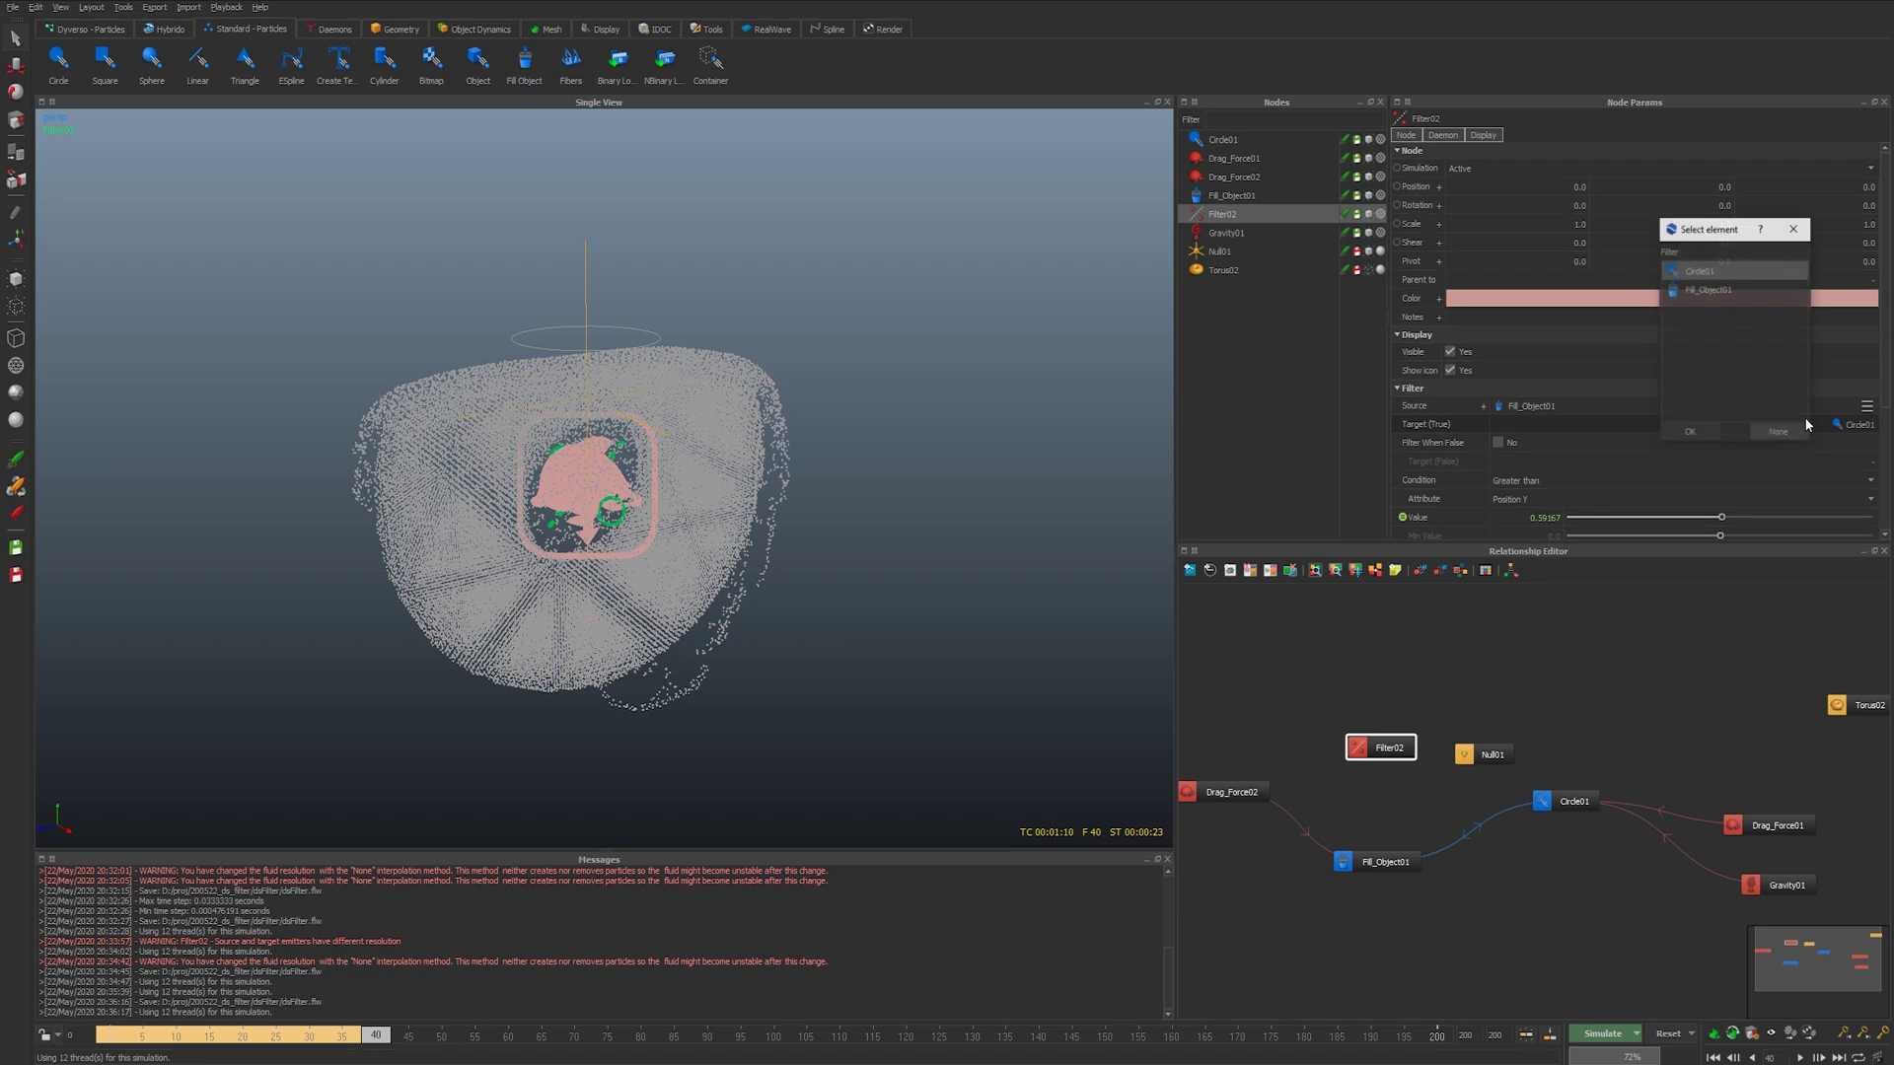
pyautogui.click(1805, 228)
# - Add a Dyverso particle domain to the scene
pyautogui.click(85, 28)
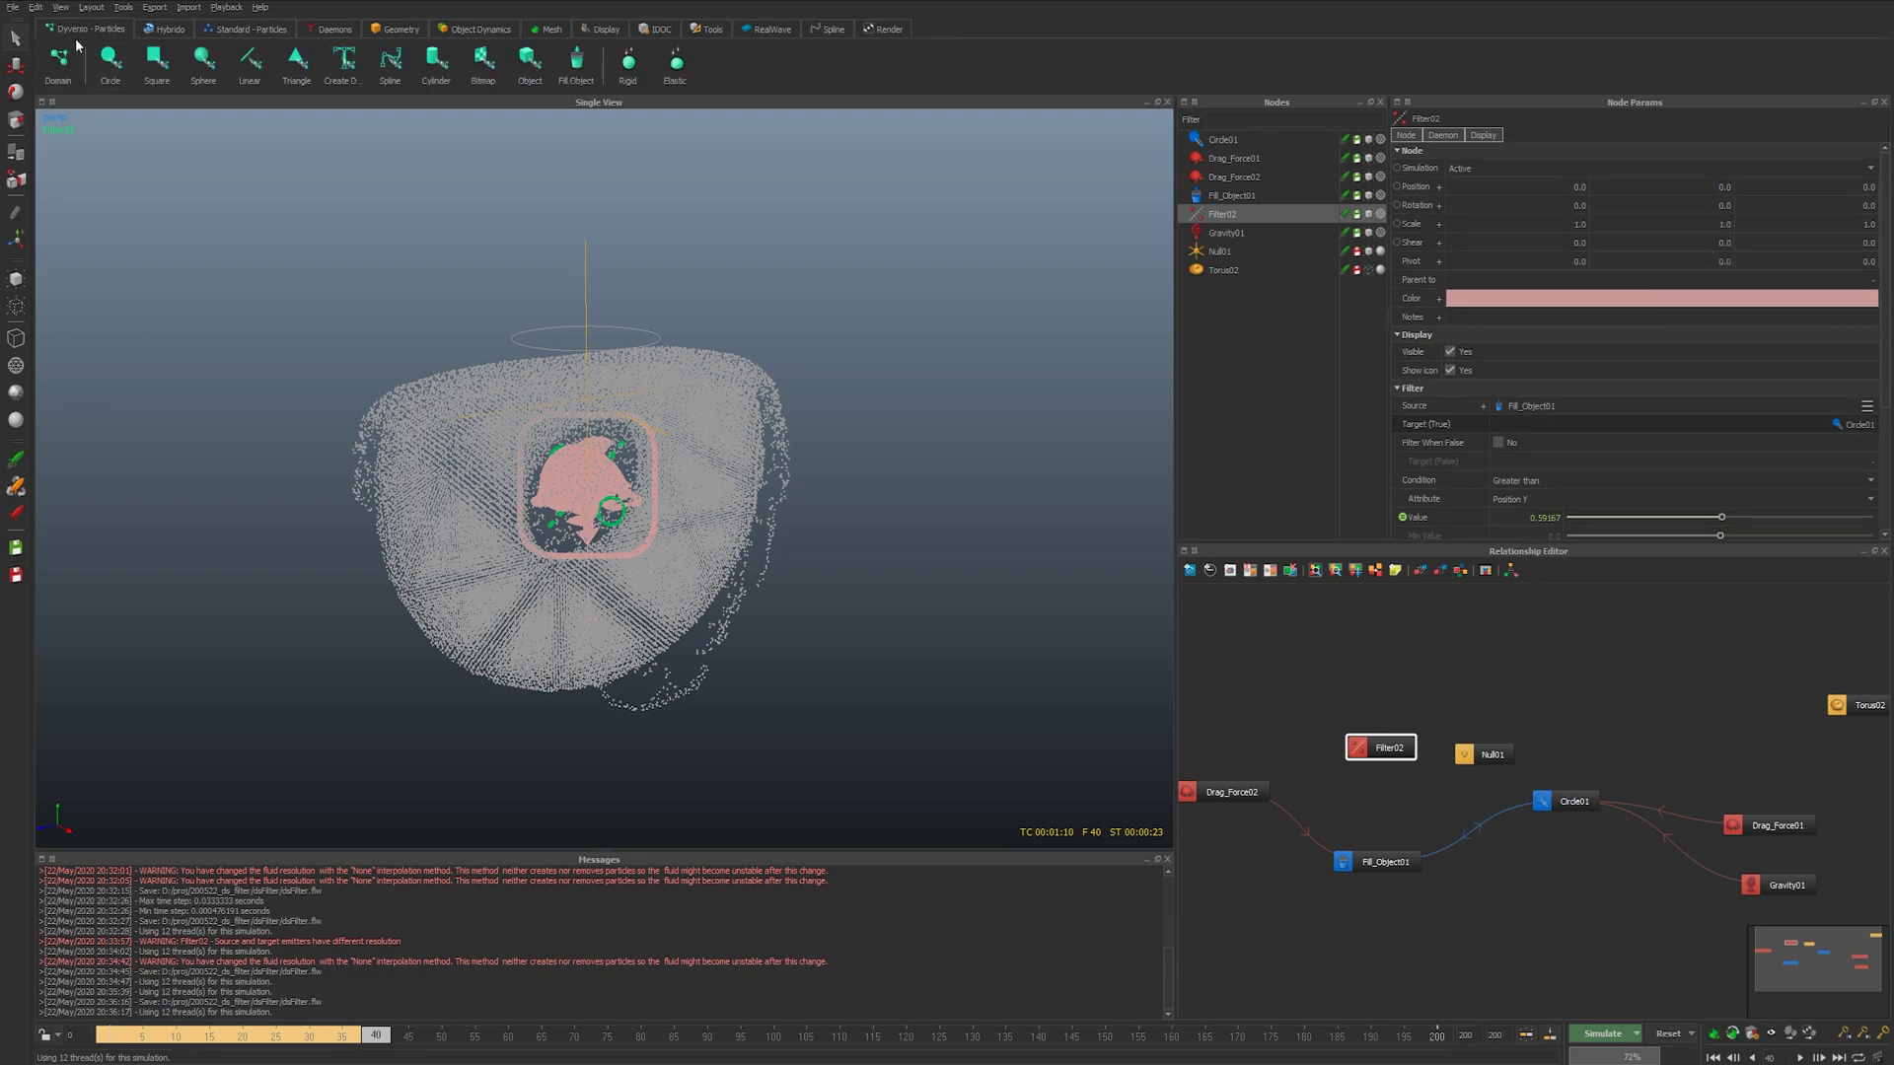
pyautogui.moveTo(62, 59); pyautogui.dragTo(60, 68)
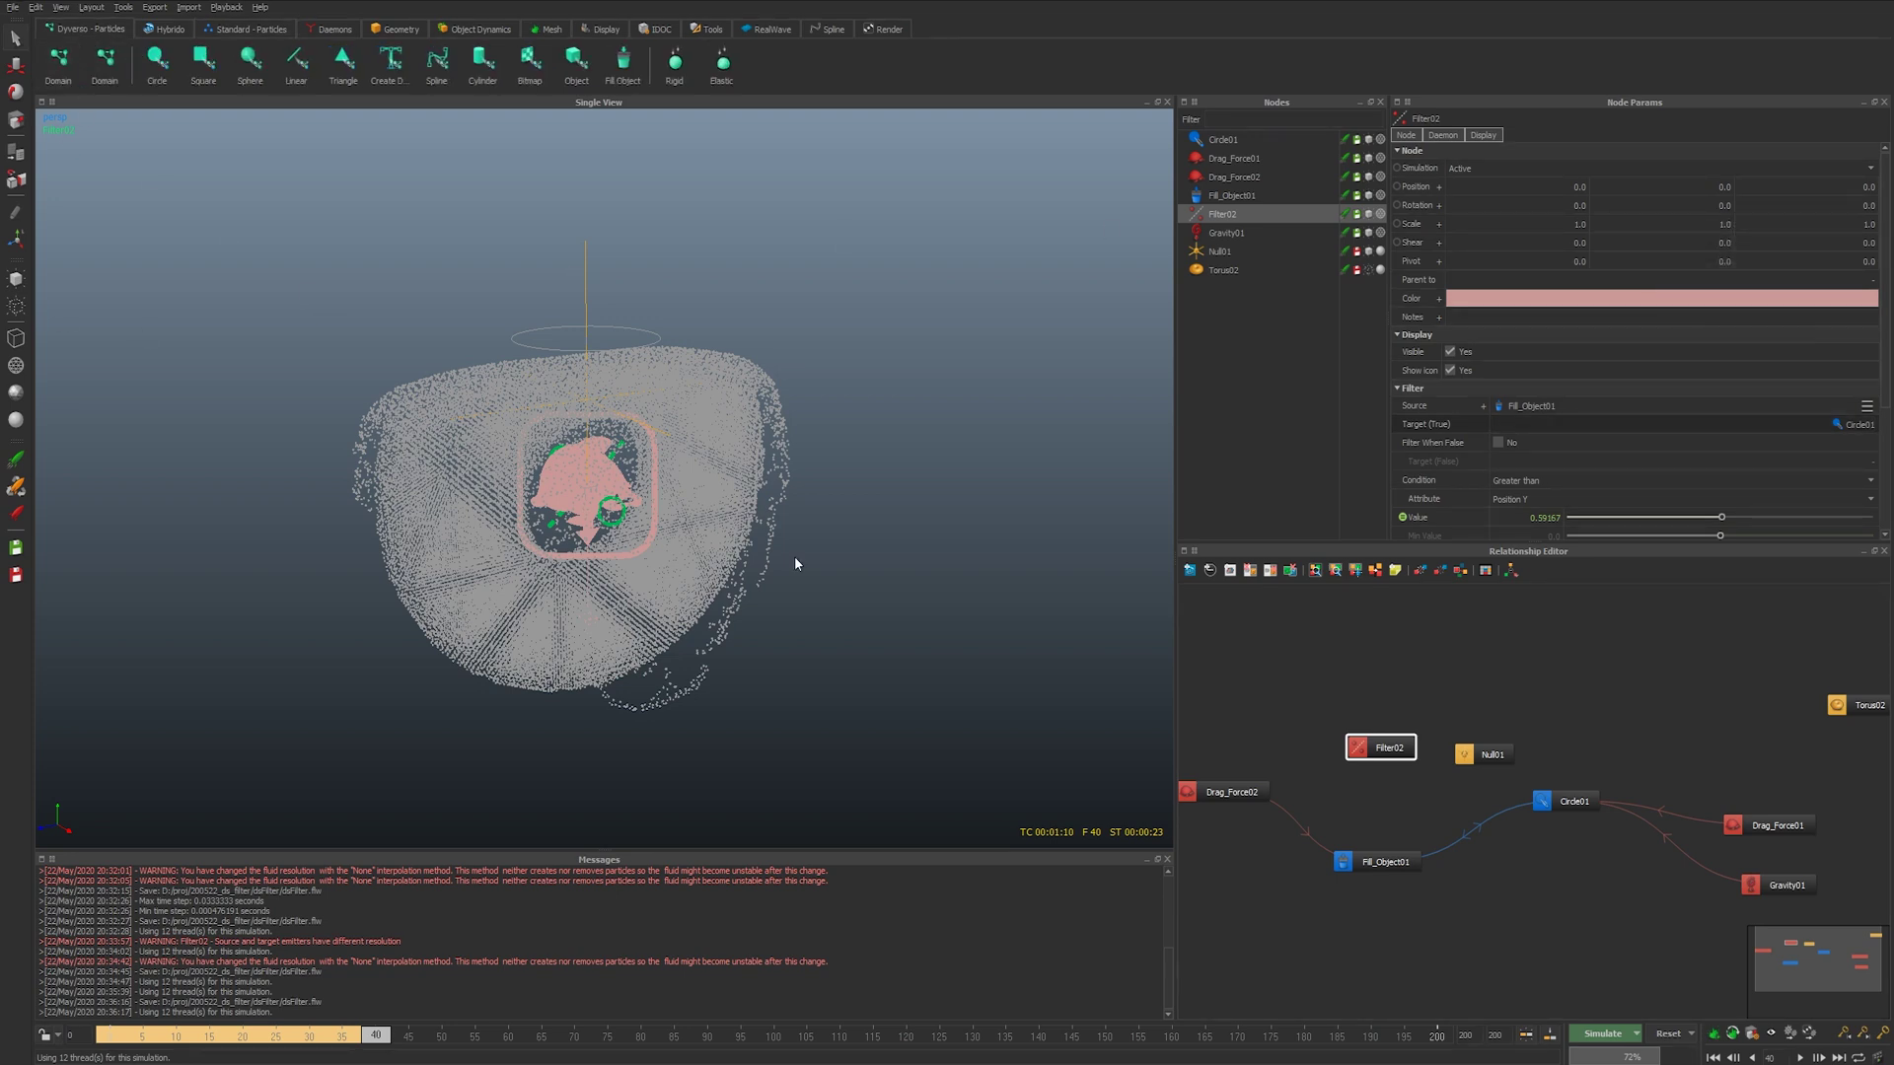
pyautogui.click(61, 83)
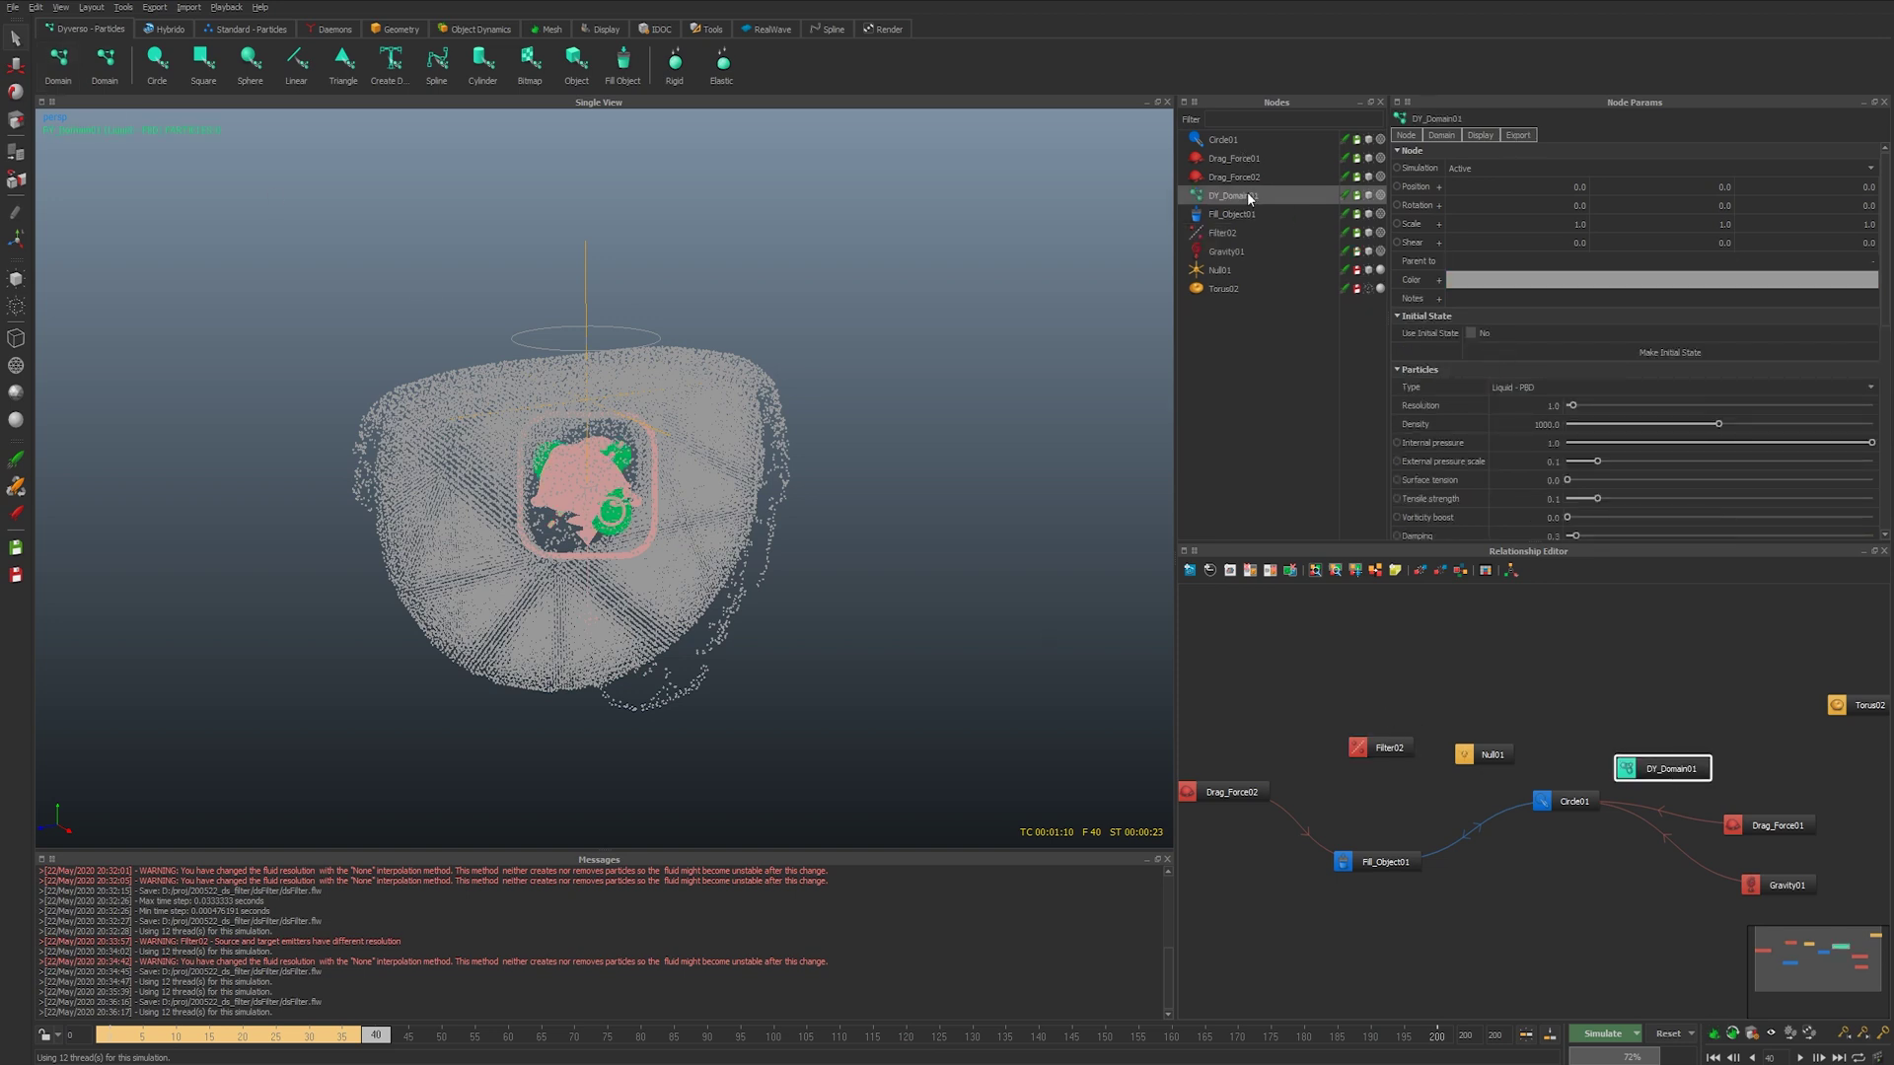
# - Check whether Filter02's true target and source lists offer the Dyverso domain, without changing either selection
pyautogui.click(1221, 234)
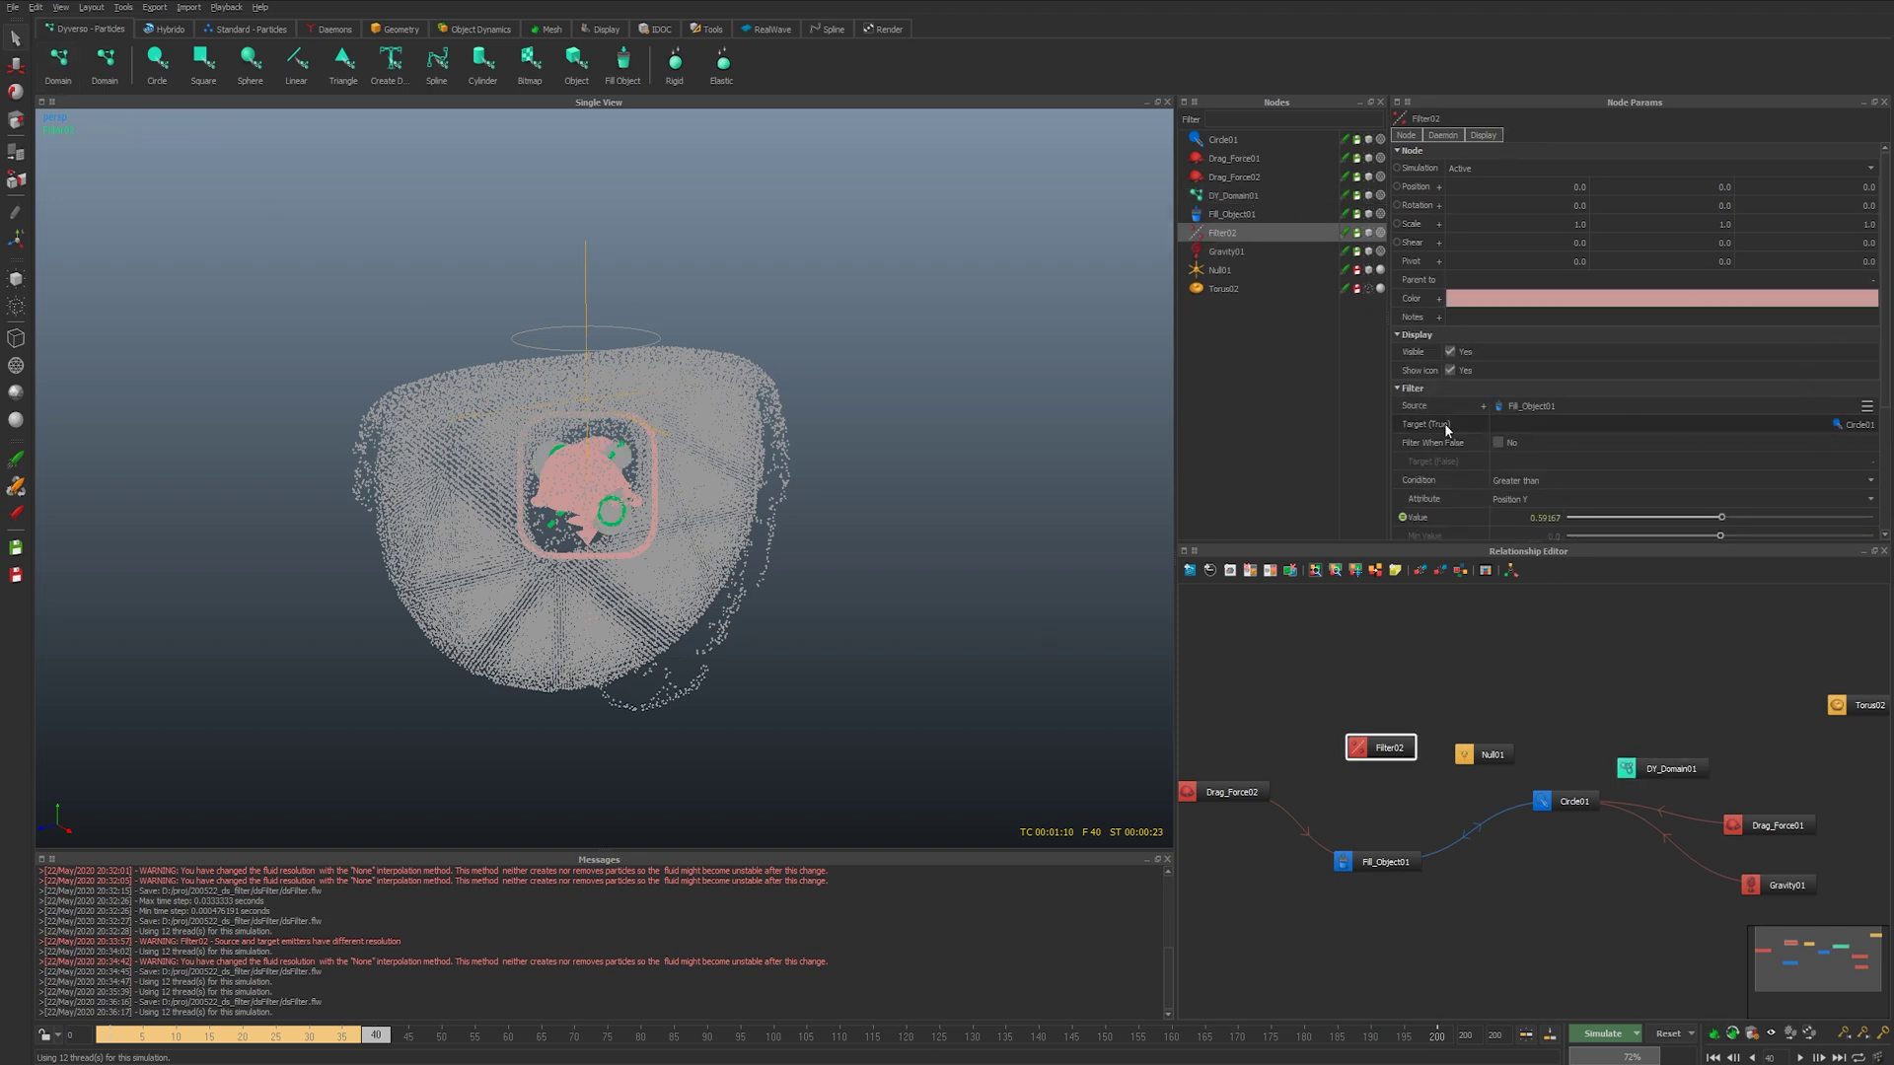
pyautogui.click(1858, 429)
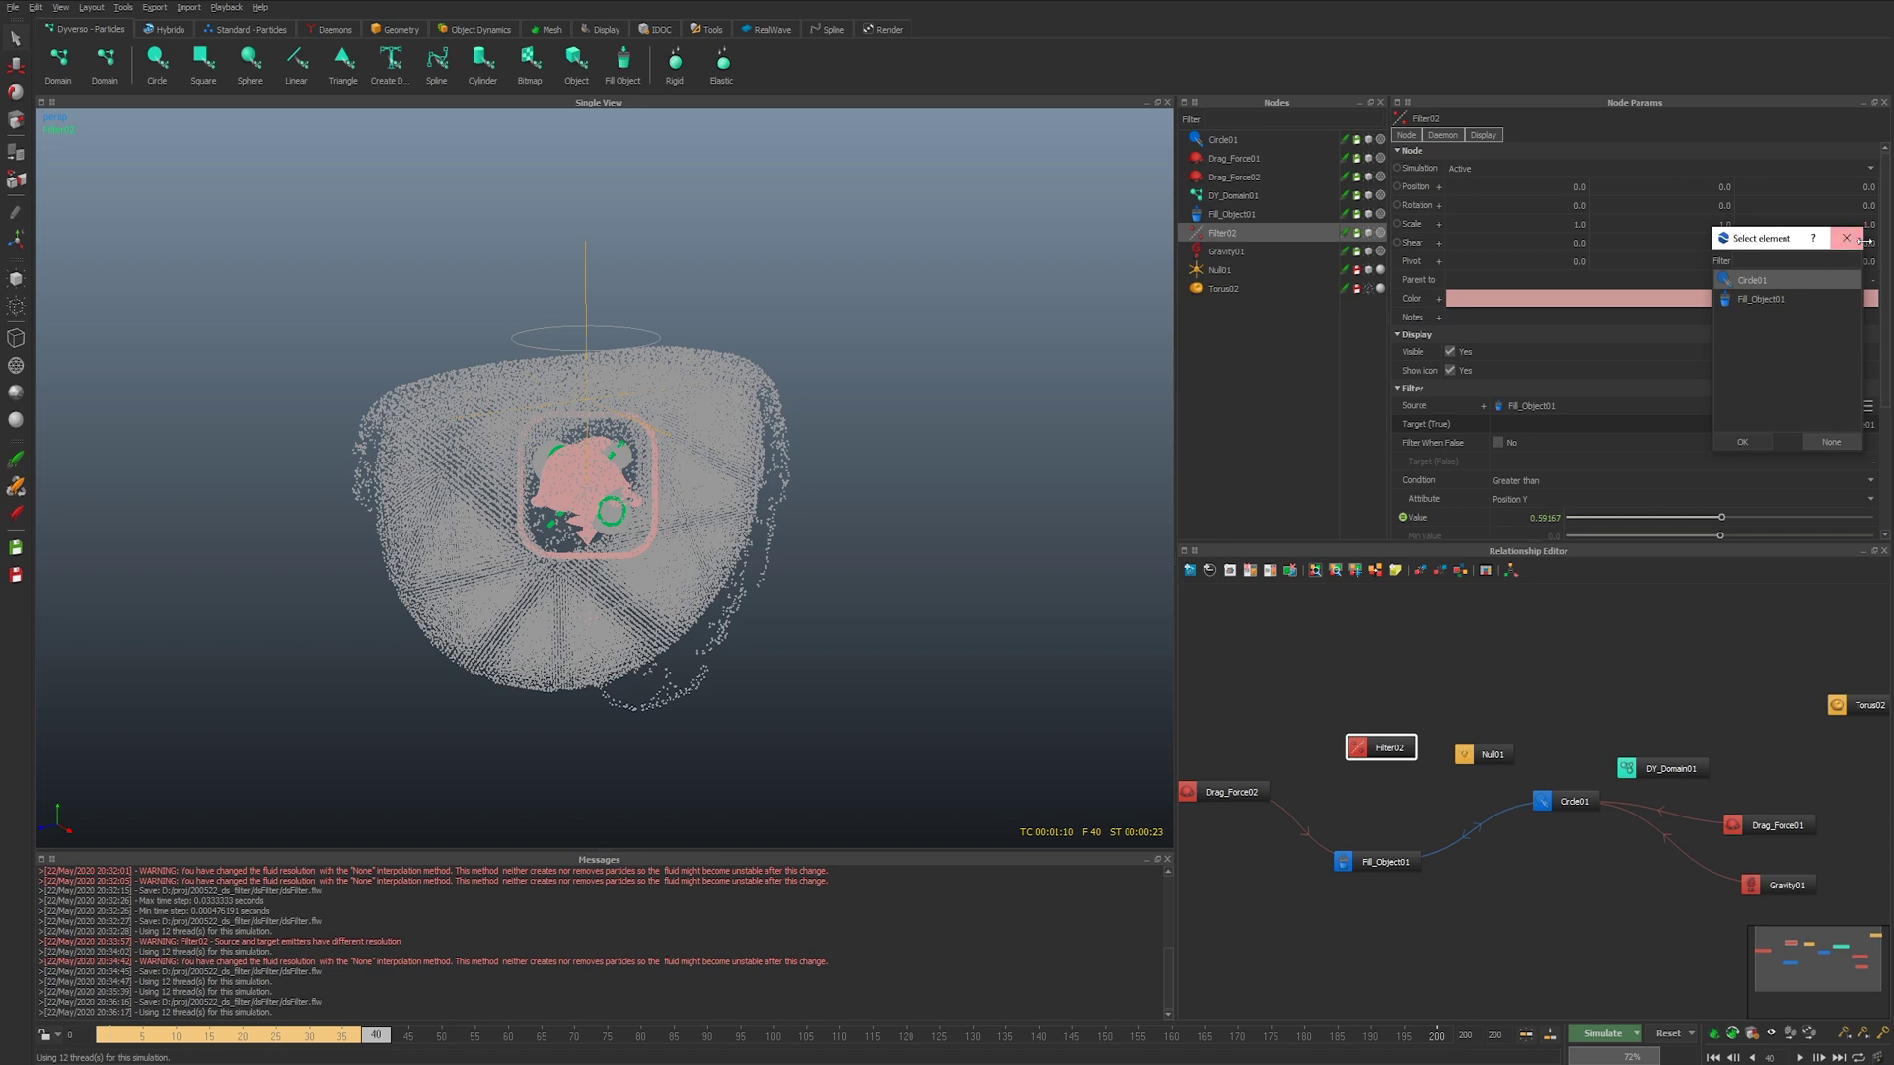
pyautogui.click(1847, 239)
pyautogui.click(1858, 418)
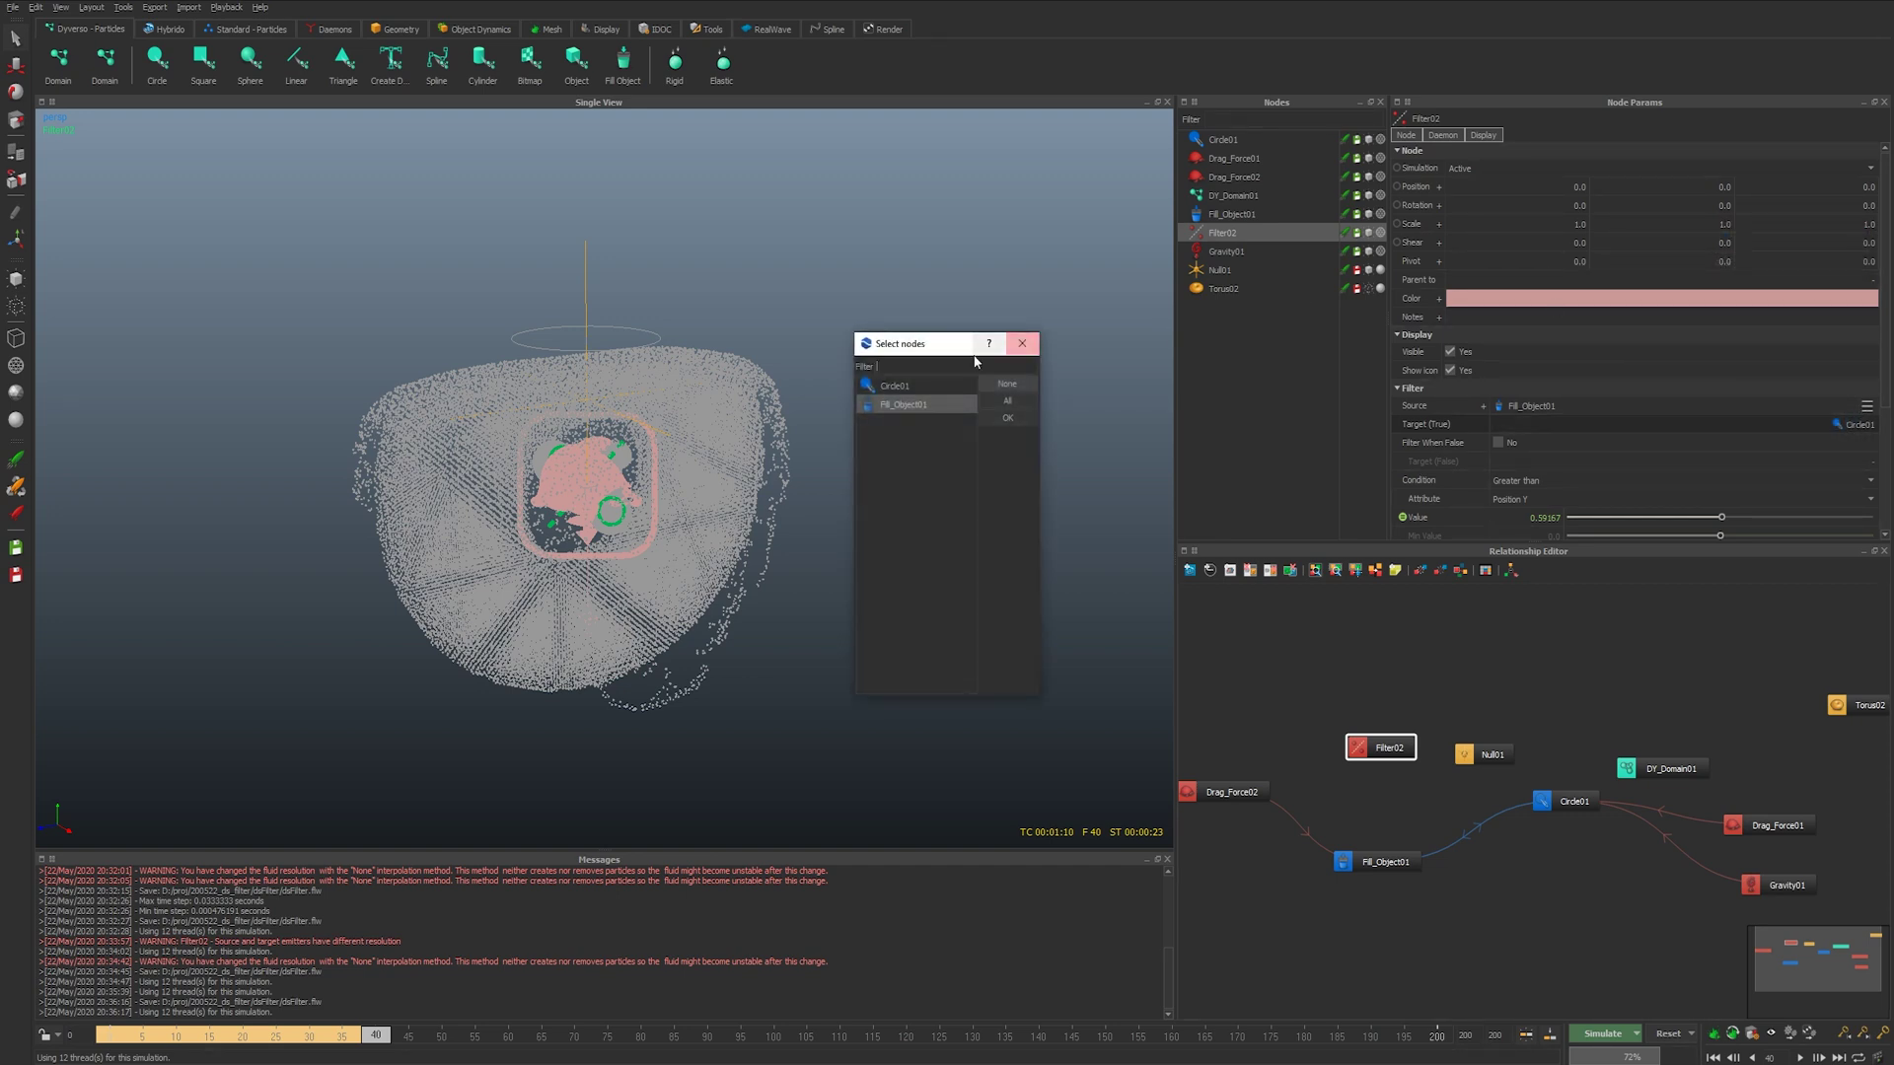
pyautogui.click(1026, 340)
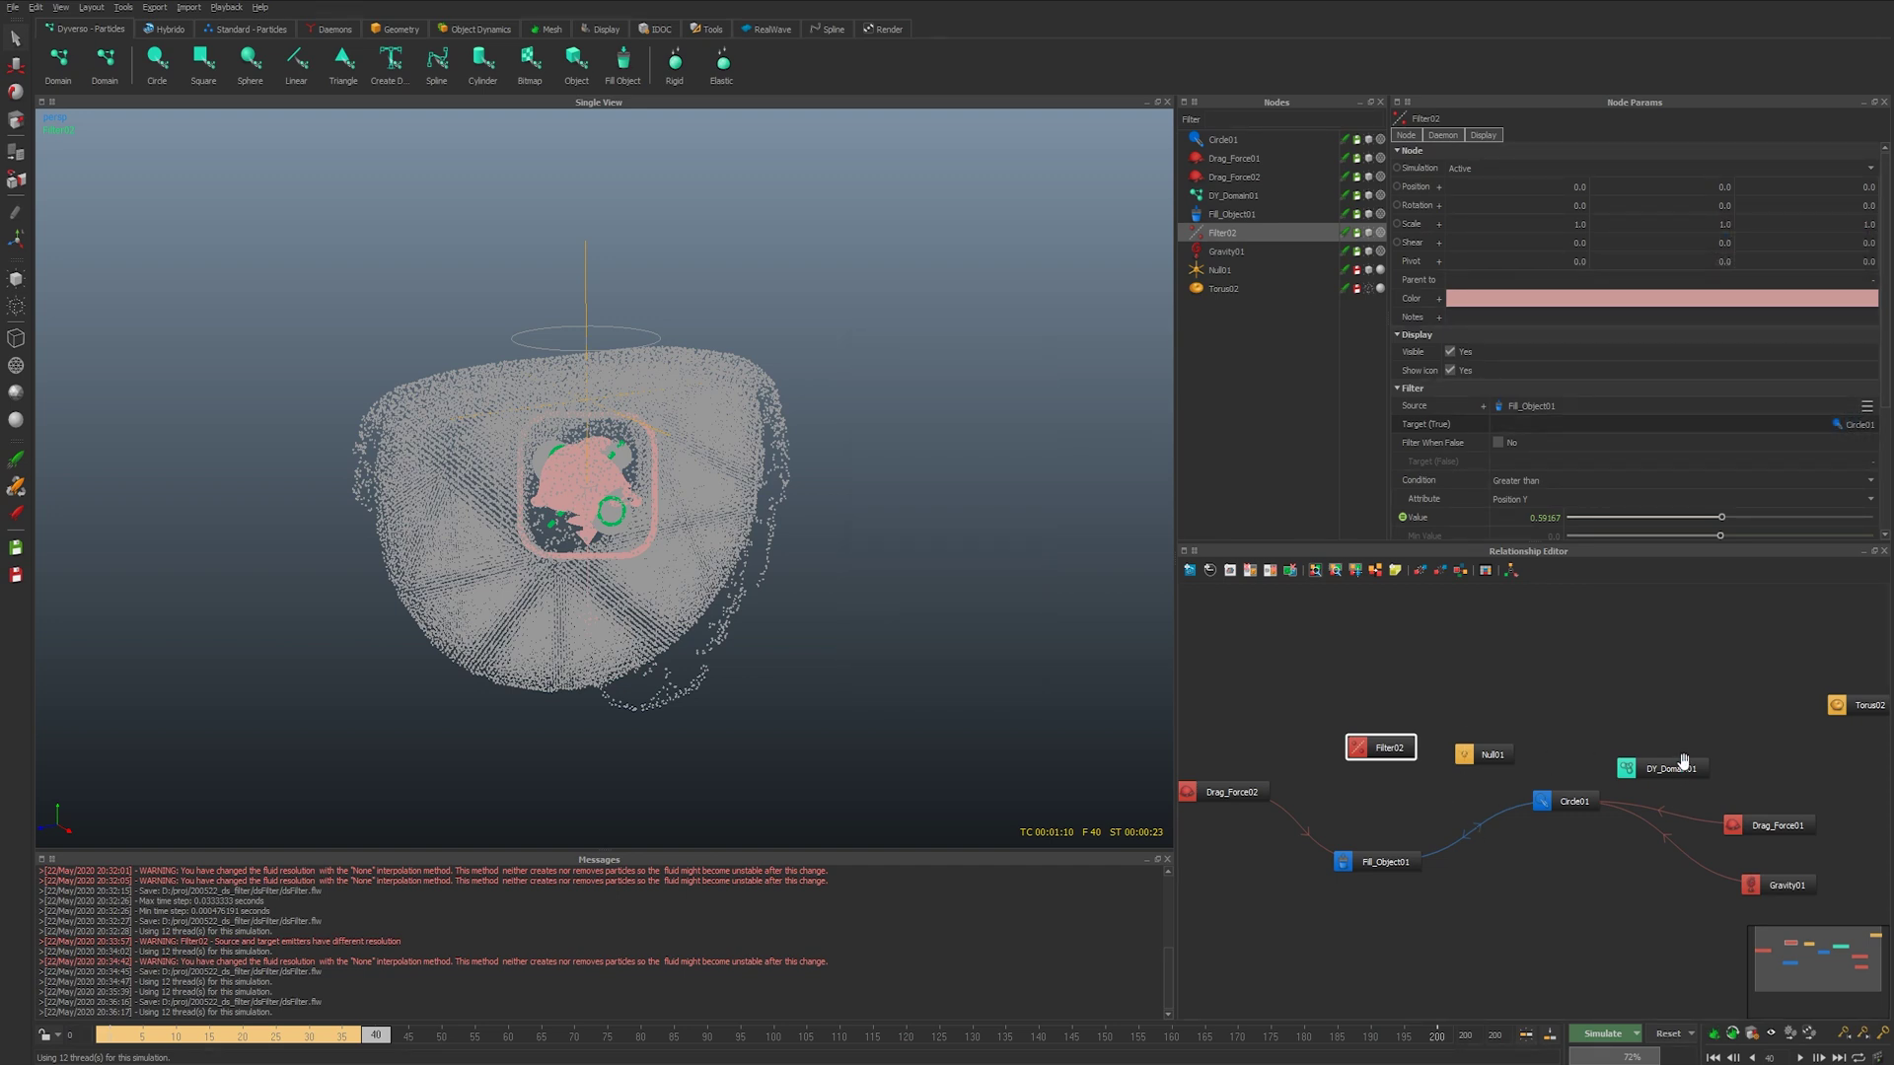
# - Delete the DY_Domain01 node from the relationship graph
pyautogui.moveTo(1683, 759); pyautogui.dragTo(1598, 735)
pyautogui.press('Delete')
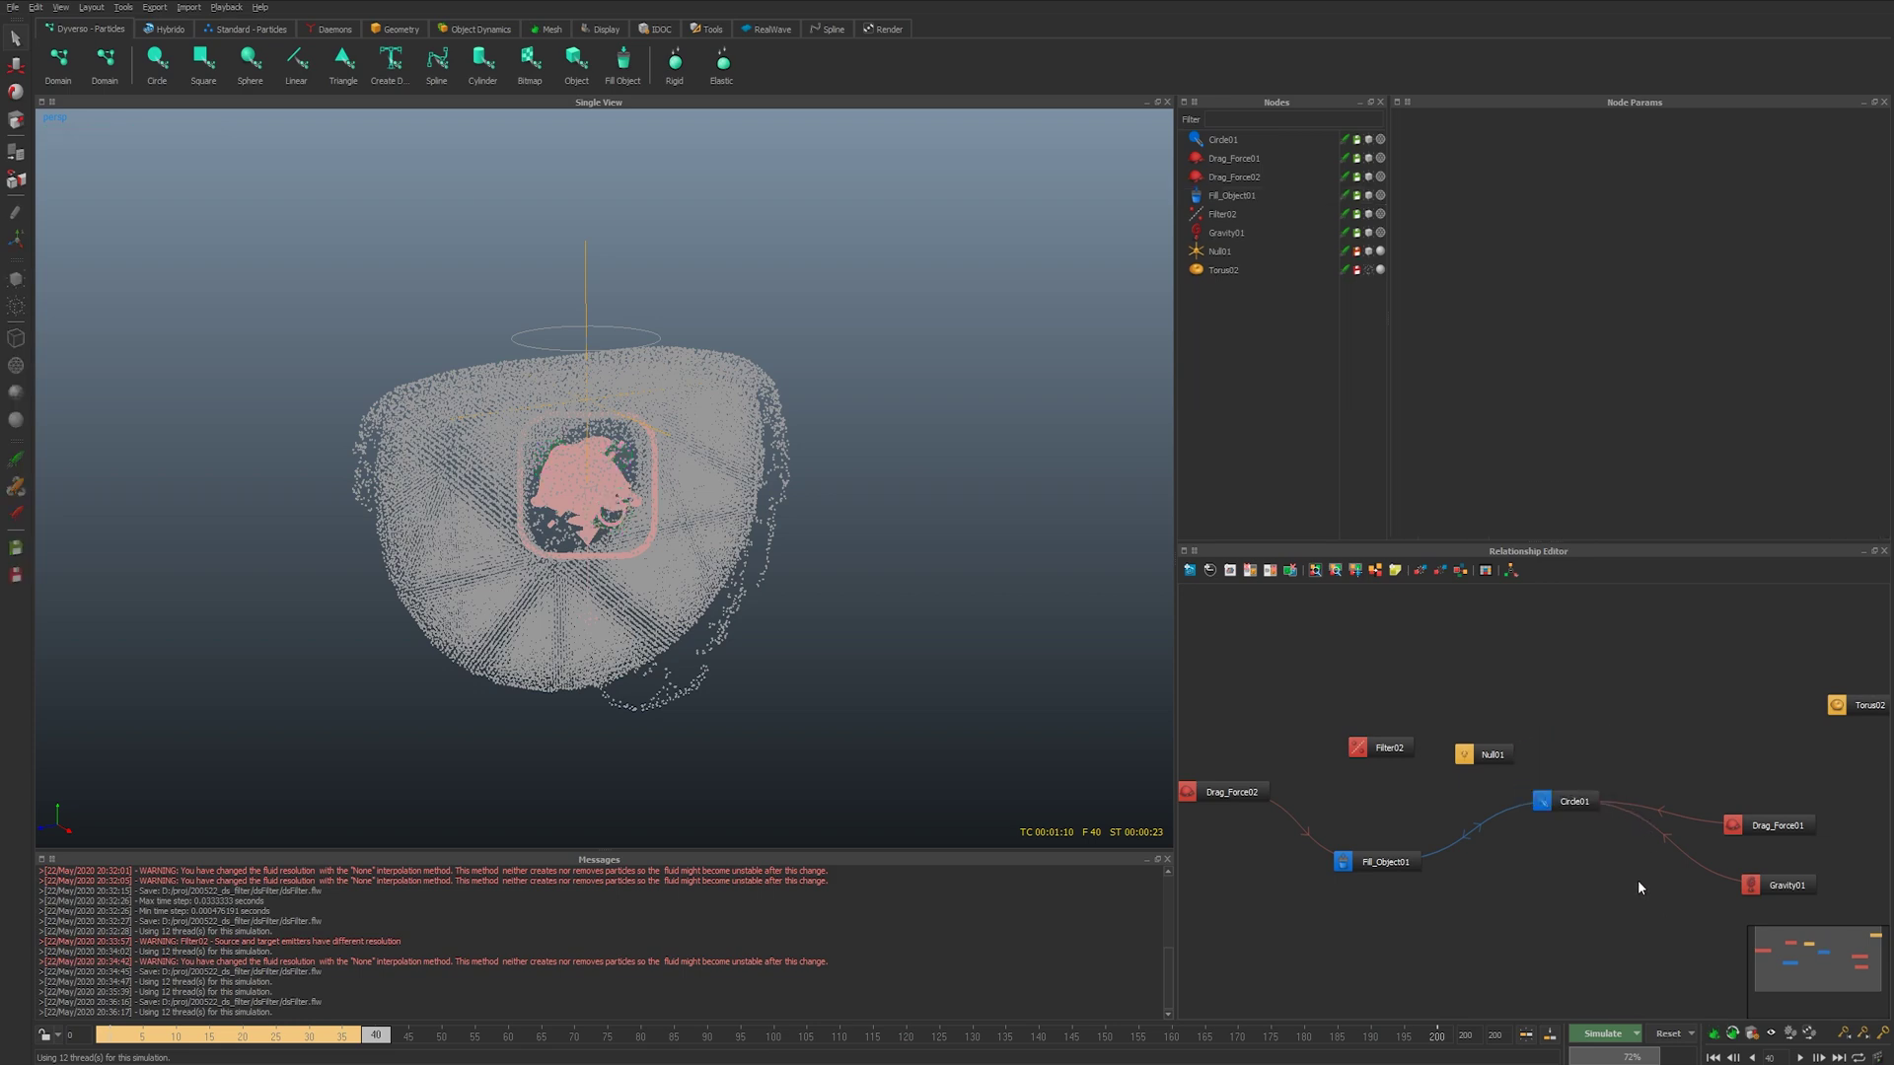
pyautogui.keyDown('alt'); pyautogui.moveTo(673, 491); pyautogui.dragTo(534, 539); pyautogui.keyUp('alt')
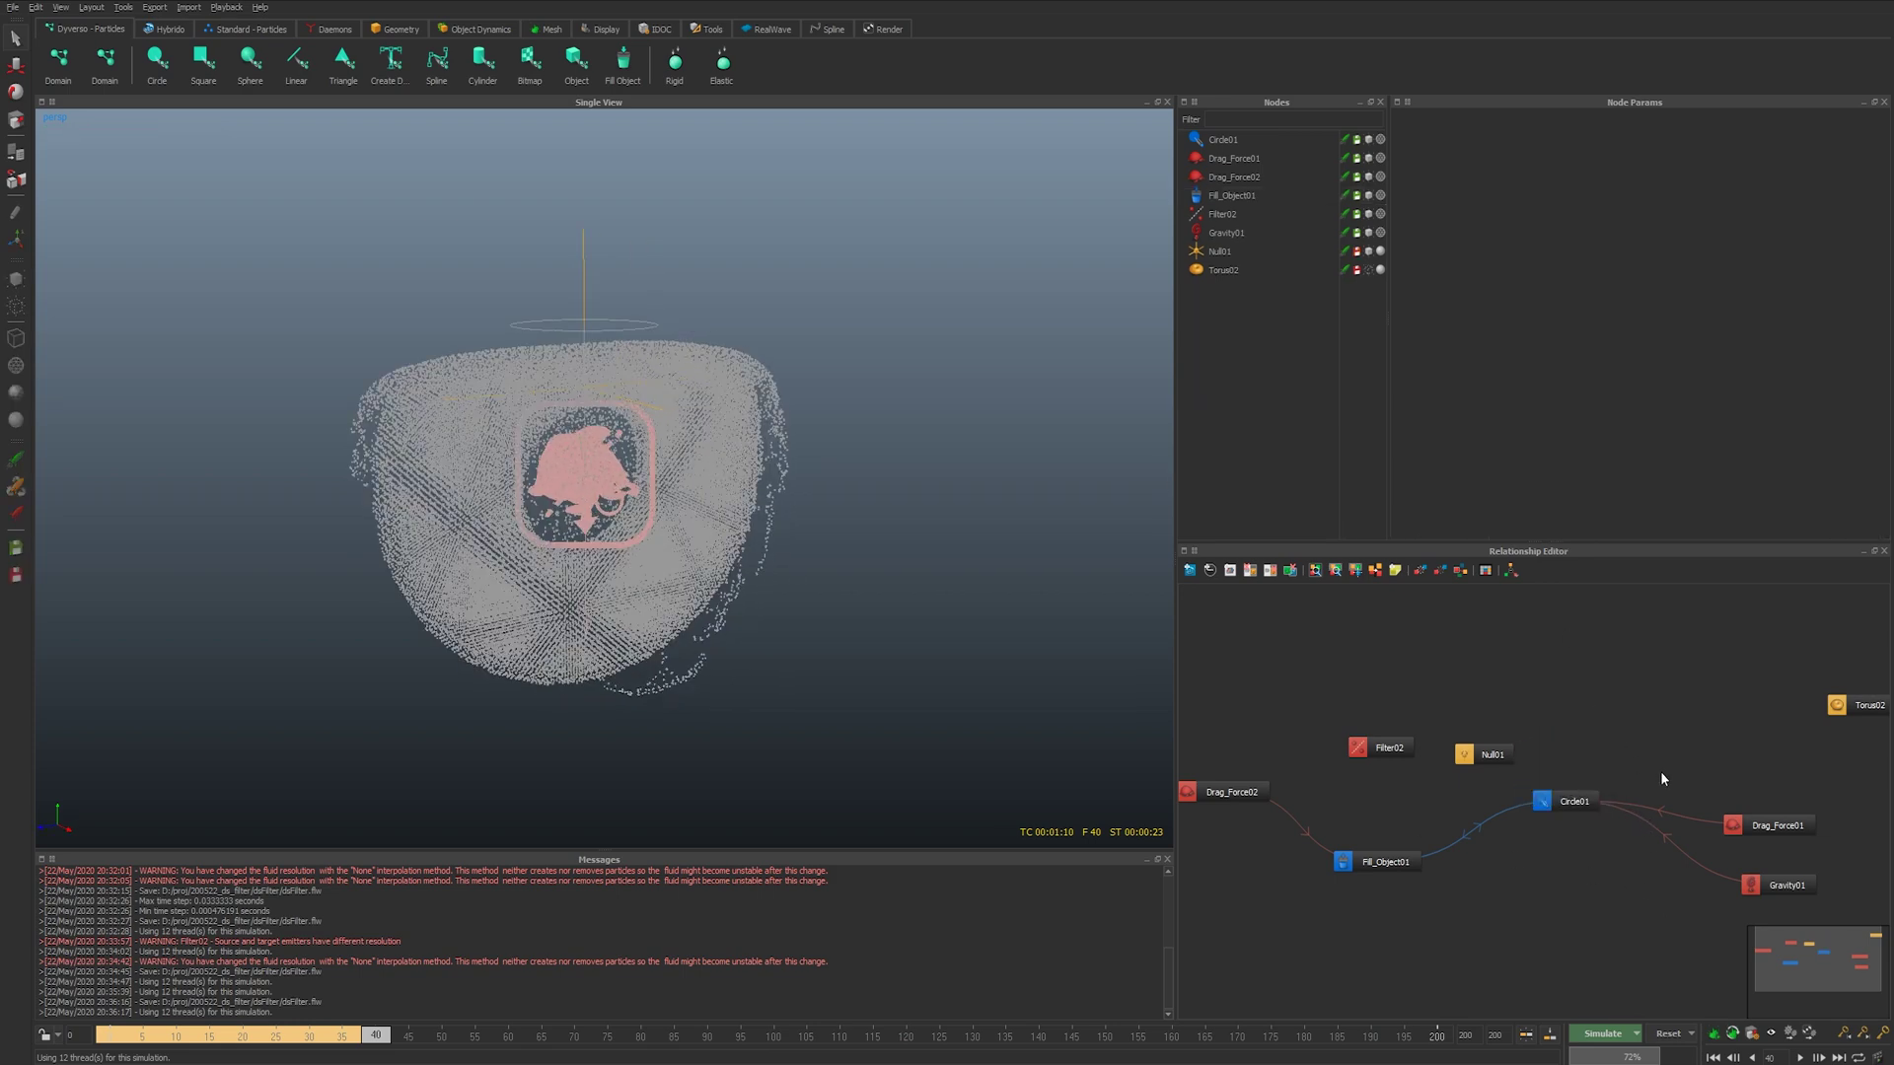
# - Create a particle mesh and insert both Circle01 and Fill_Object01 as its particle sources
pyautogui.moveTo(1459, 766); pyautogui.dragTo(1657, 905)
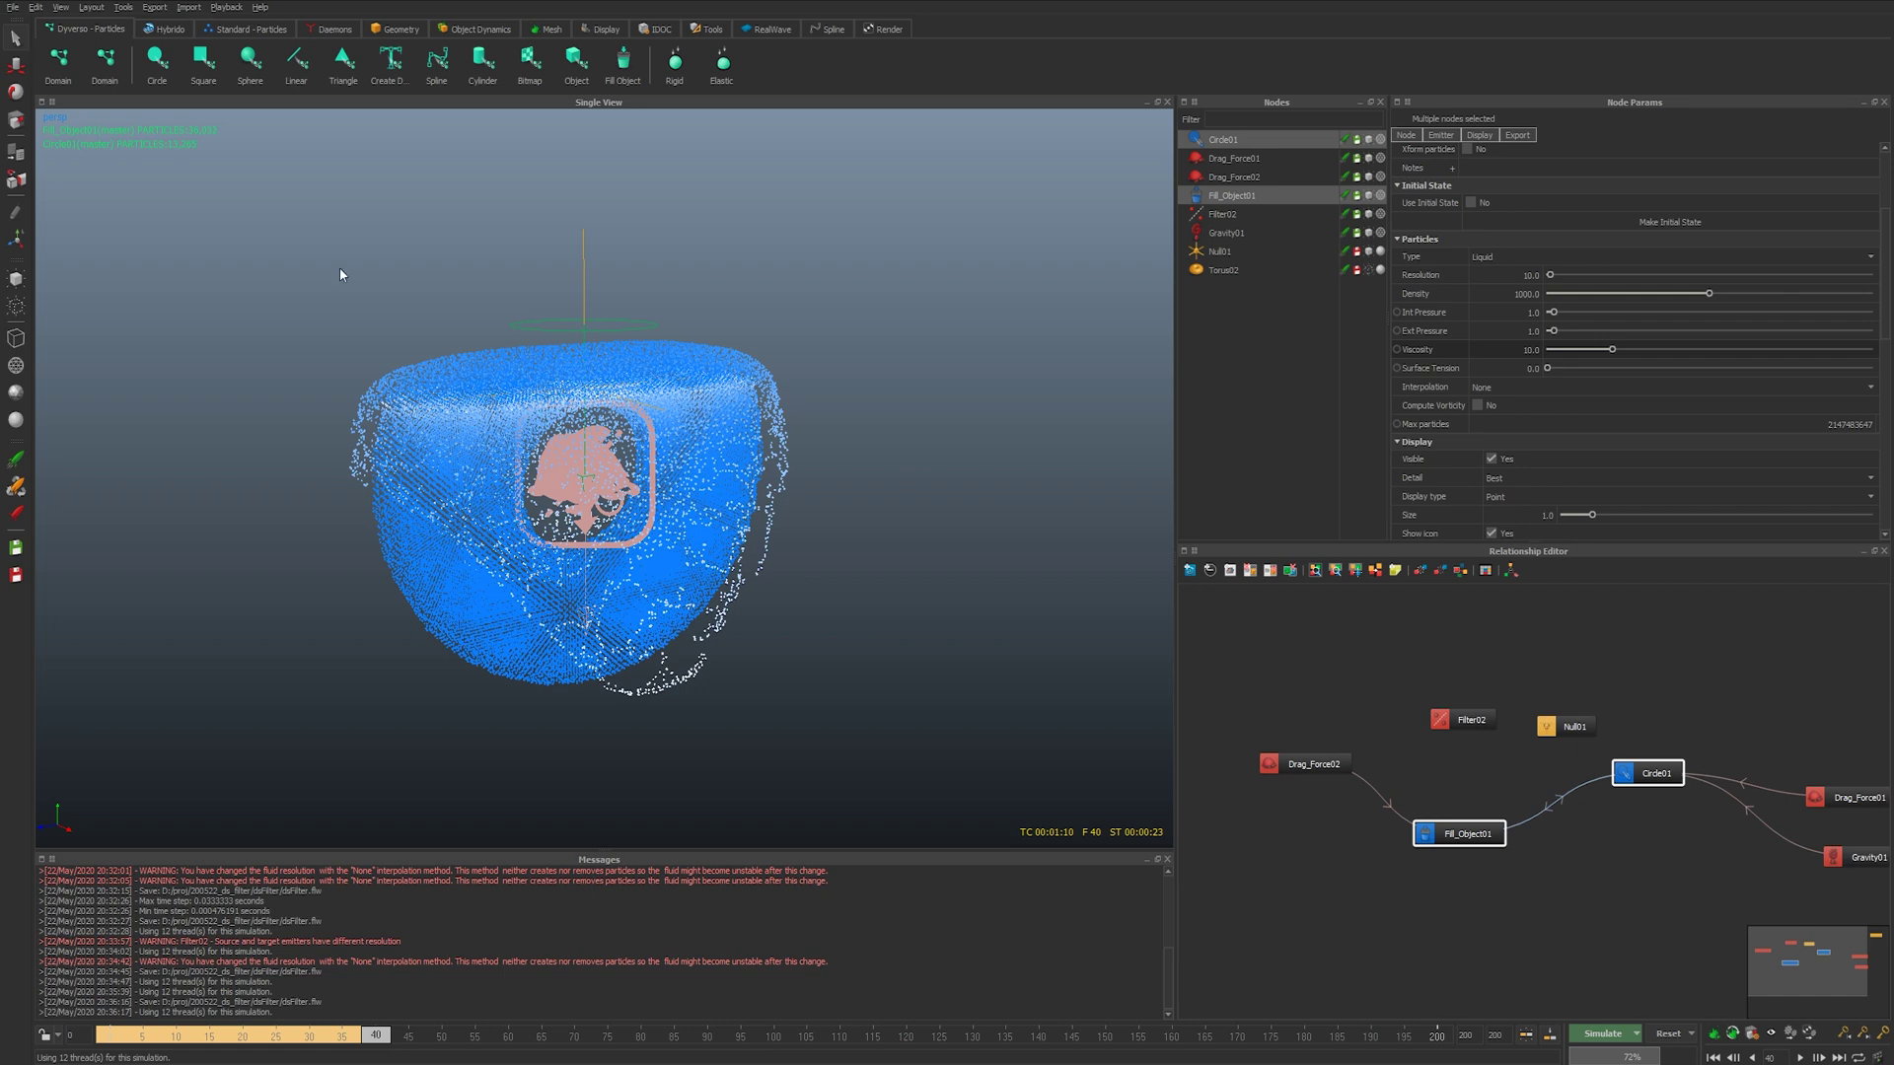
pyautogui.click(550, 30)
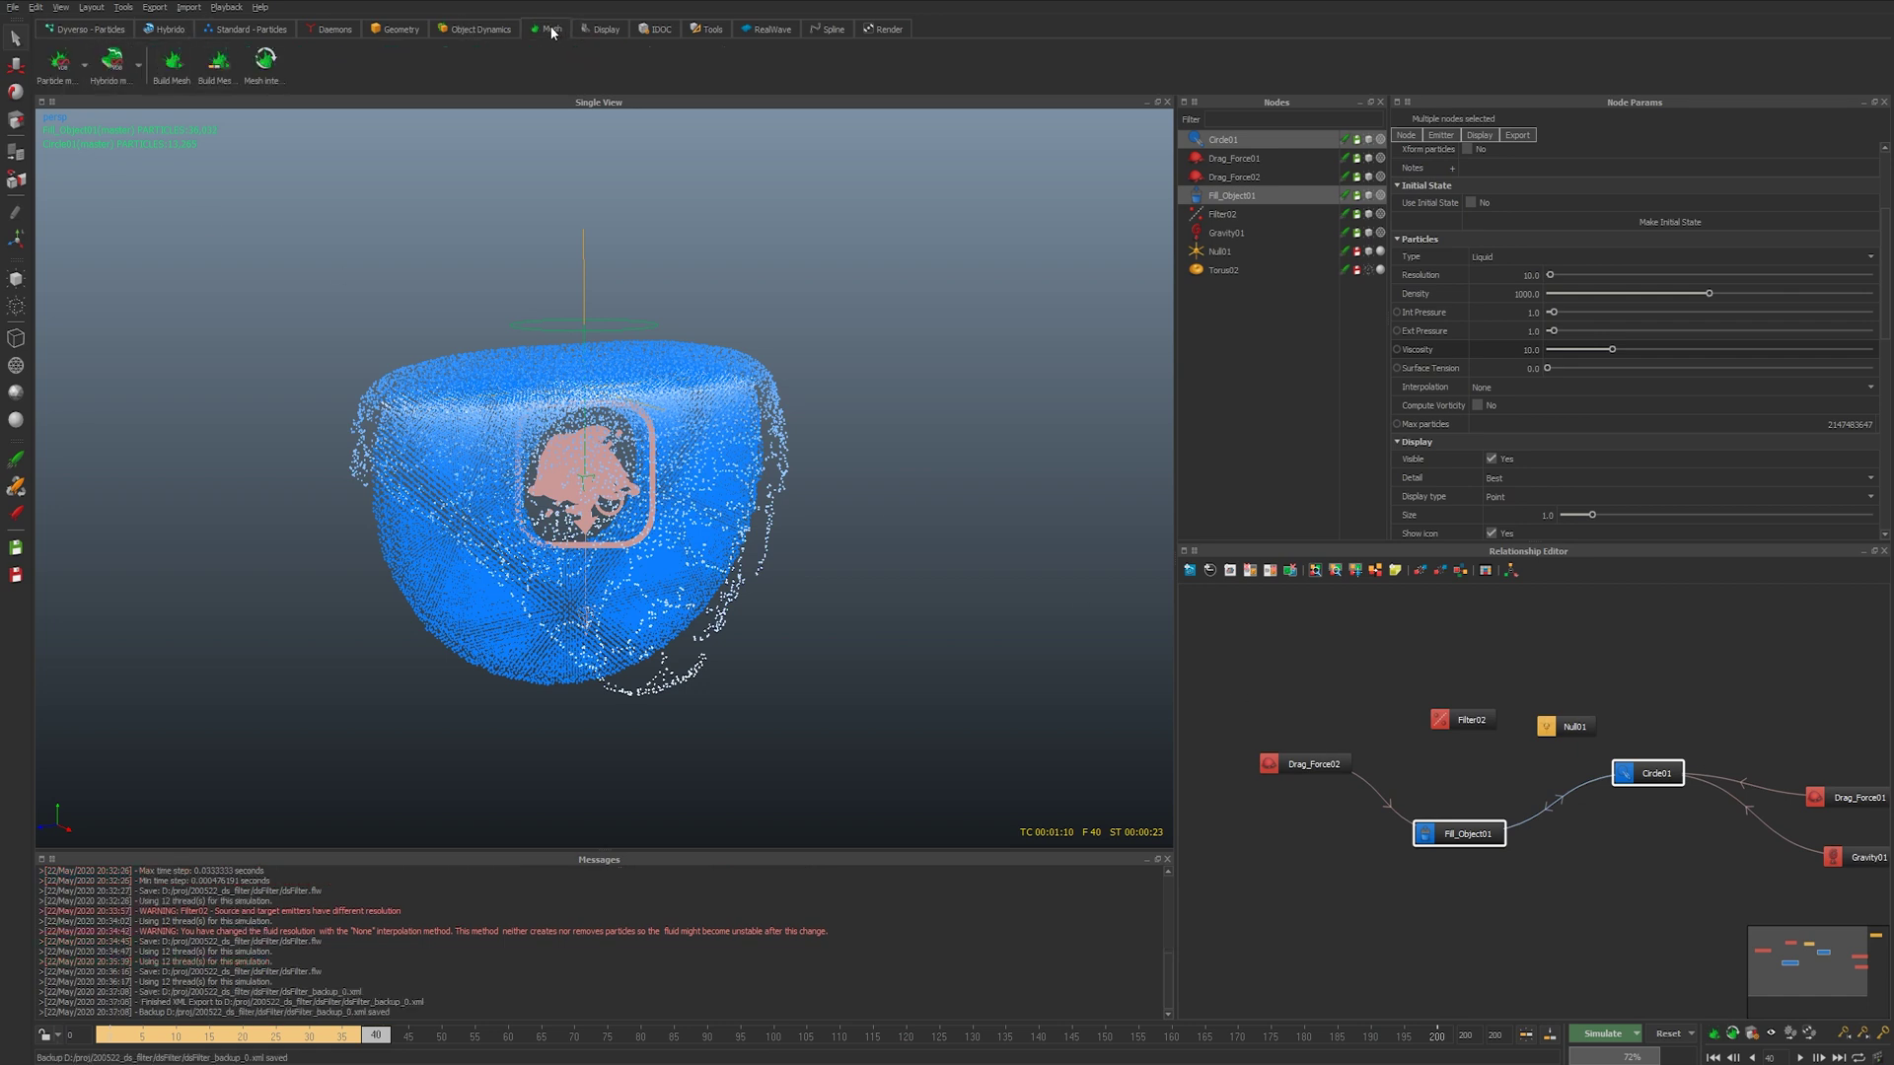
pyautogui.click(60, 63)
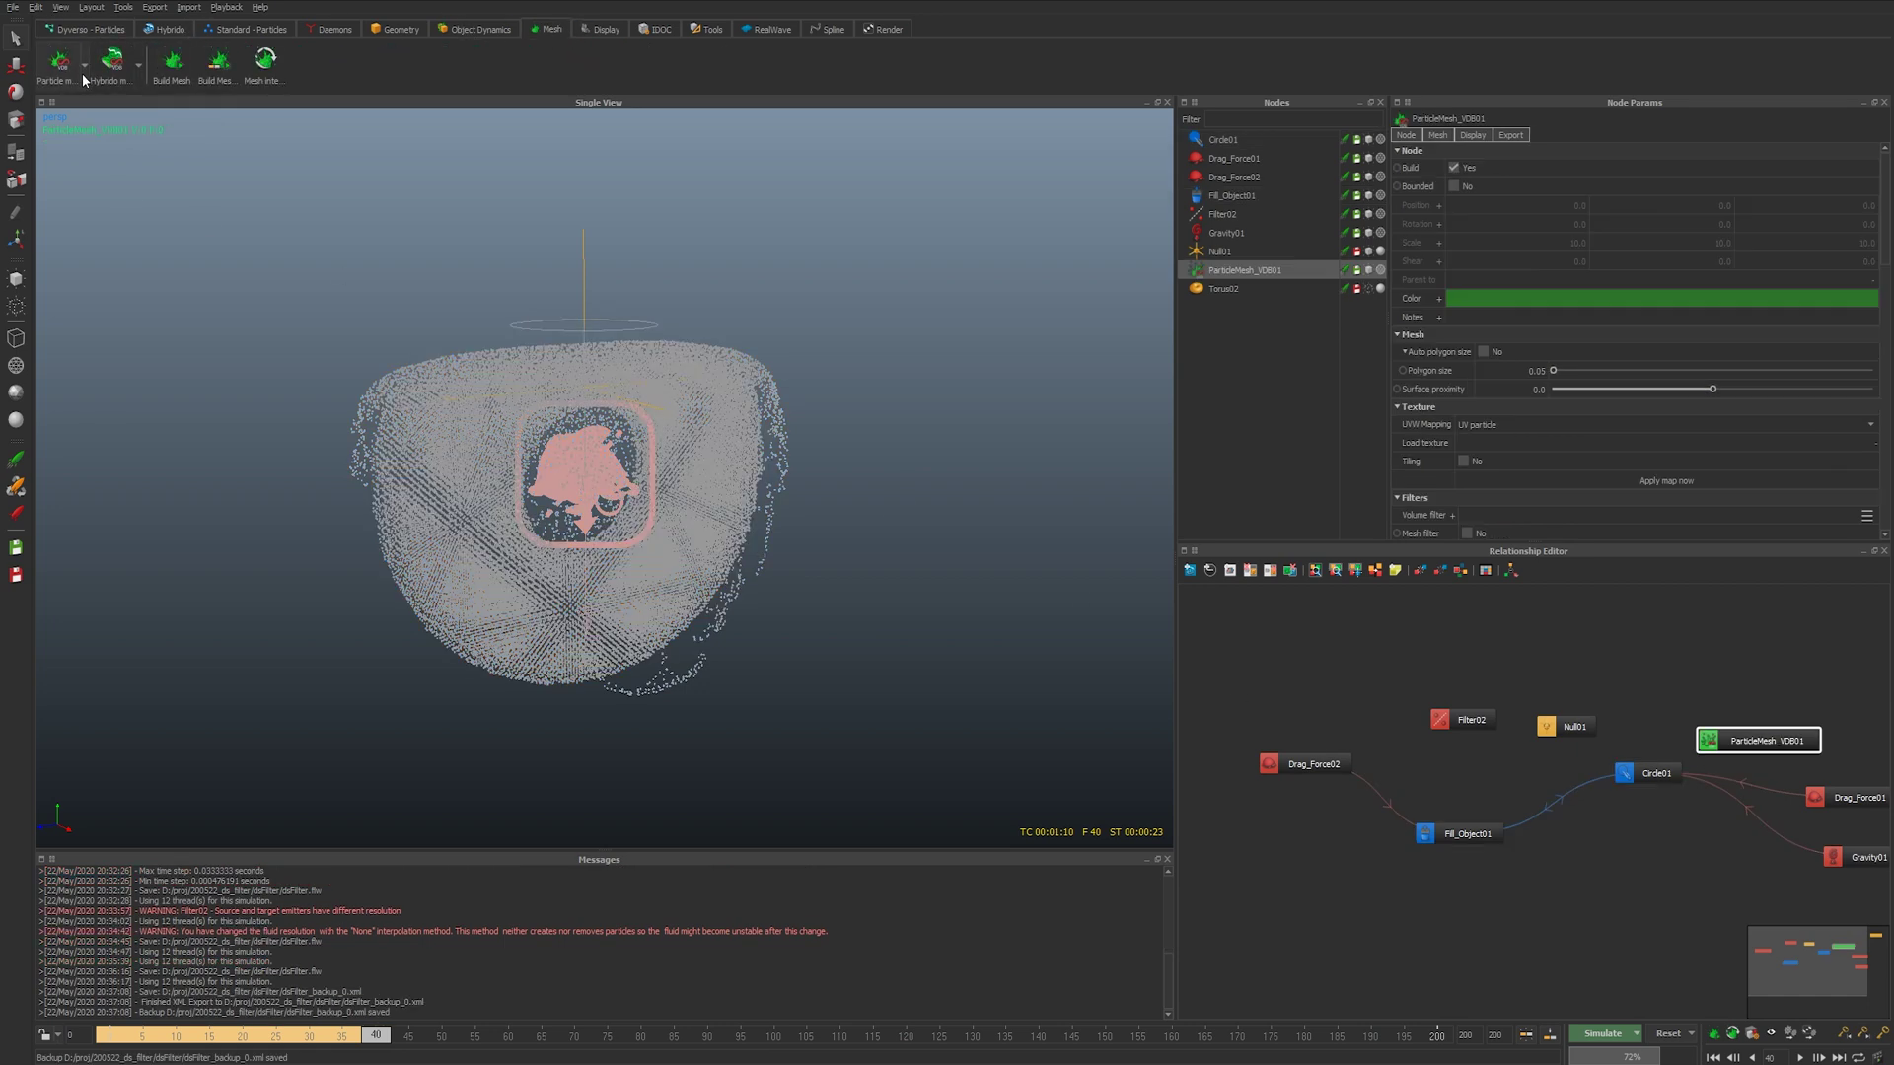
pyautogui.rightClick(1251, 276)
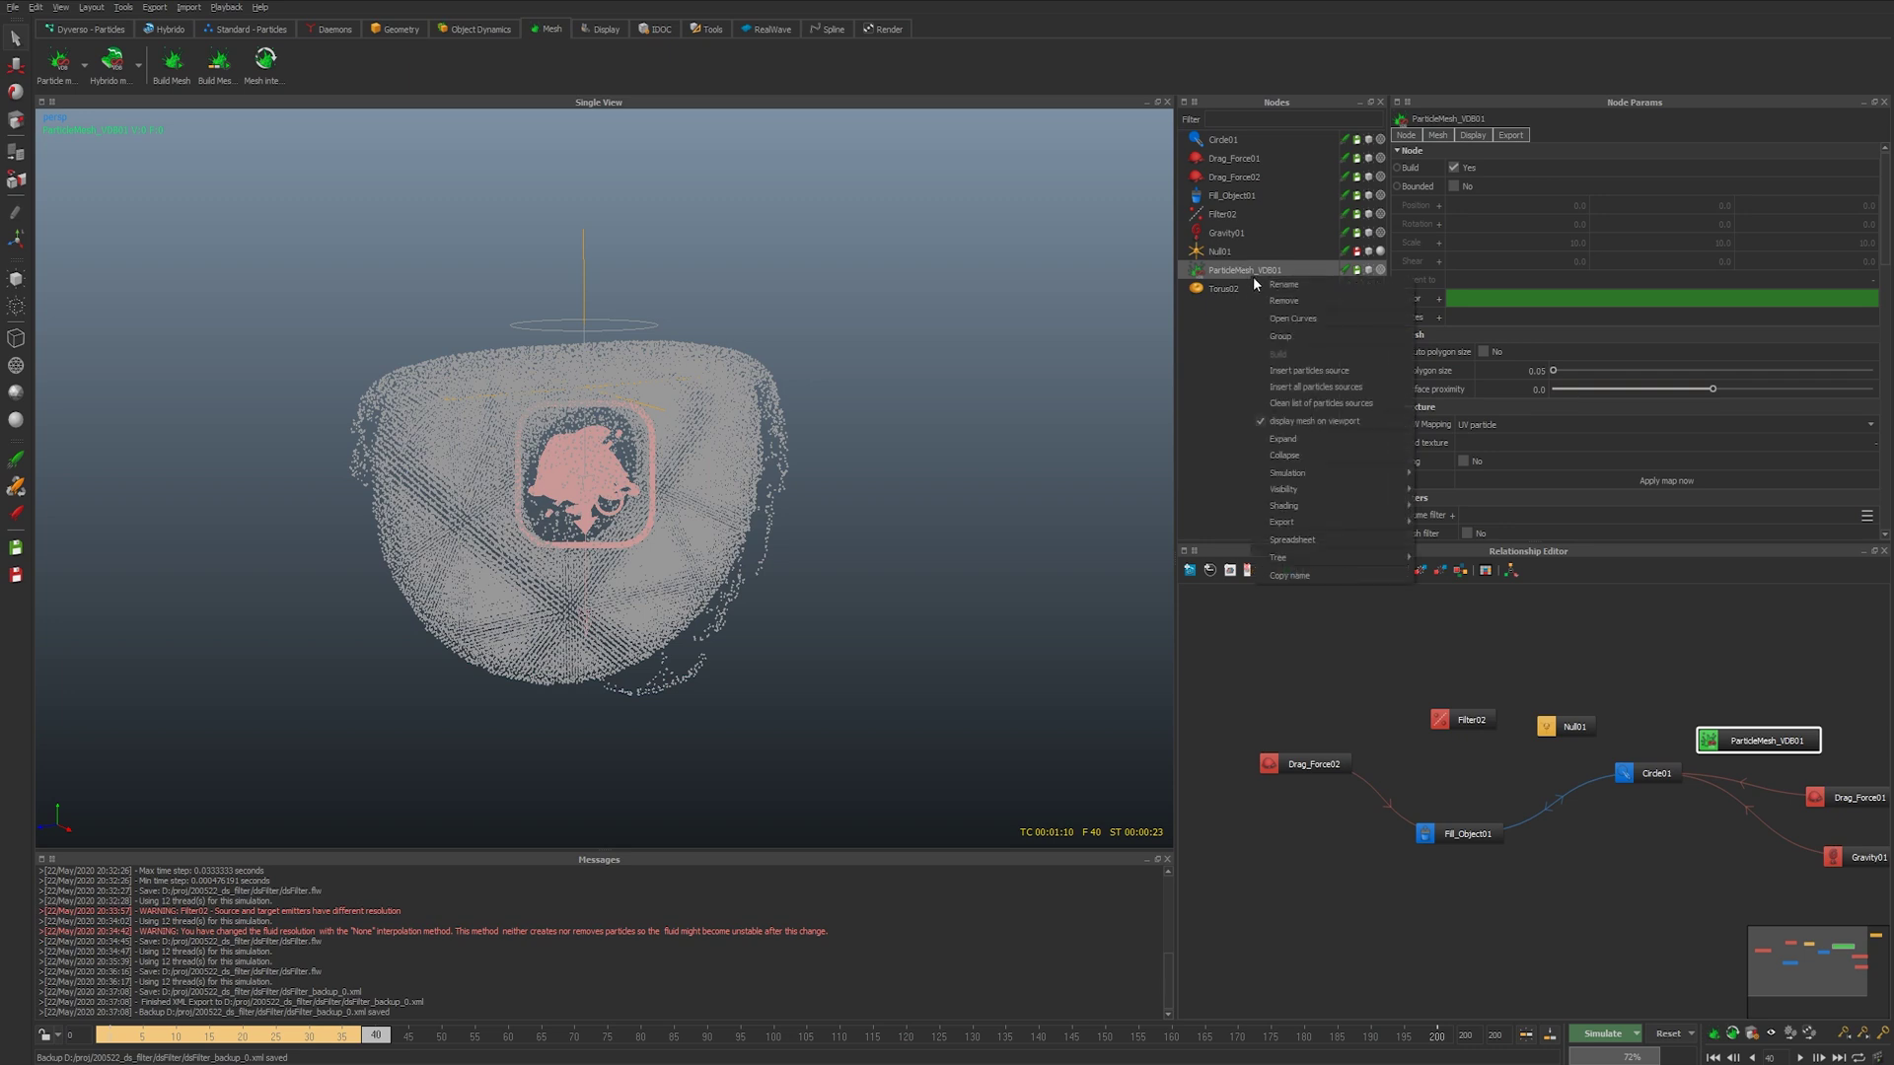
pyautogui.click(1310, 373)
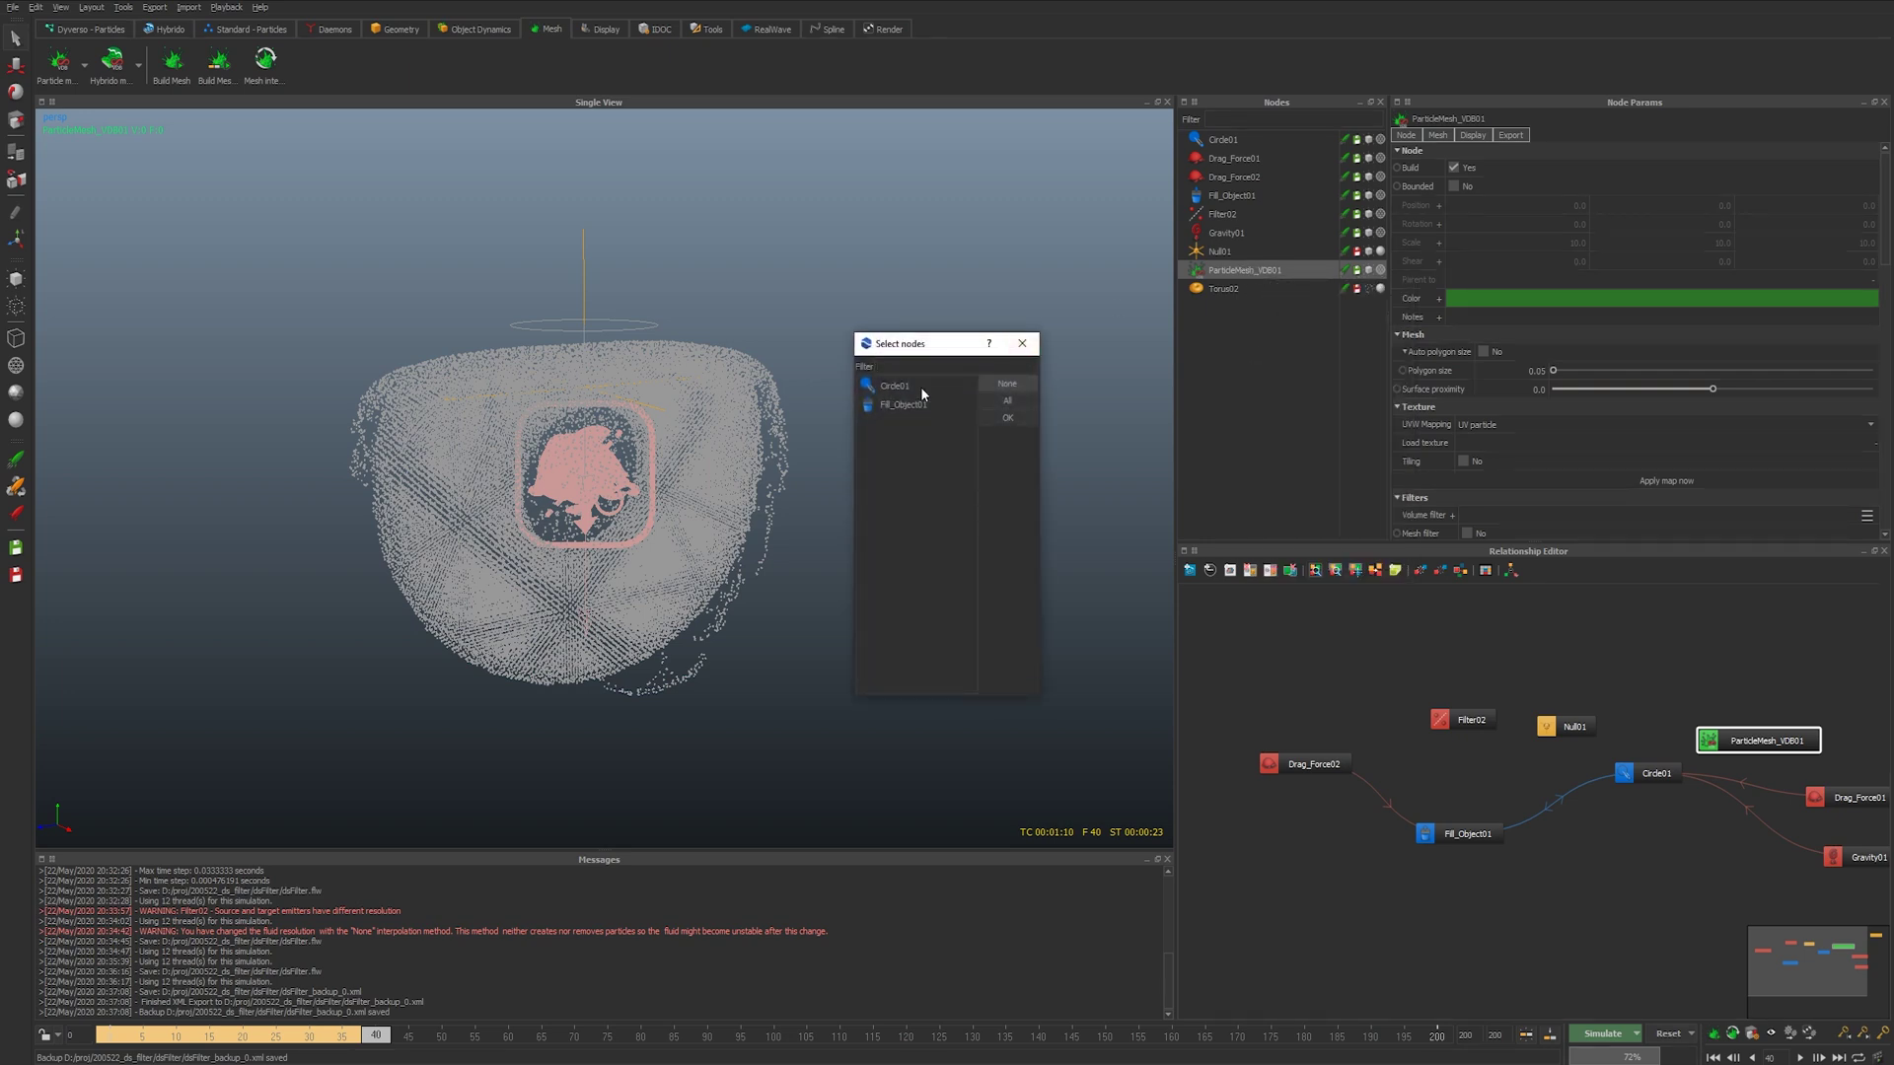
pyautogui.click(1002, 400)
pyautogui.click(1007, 418)
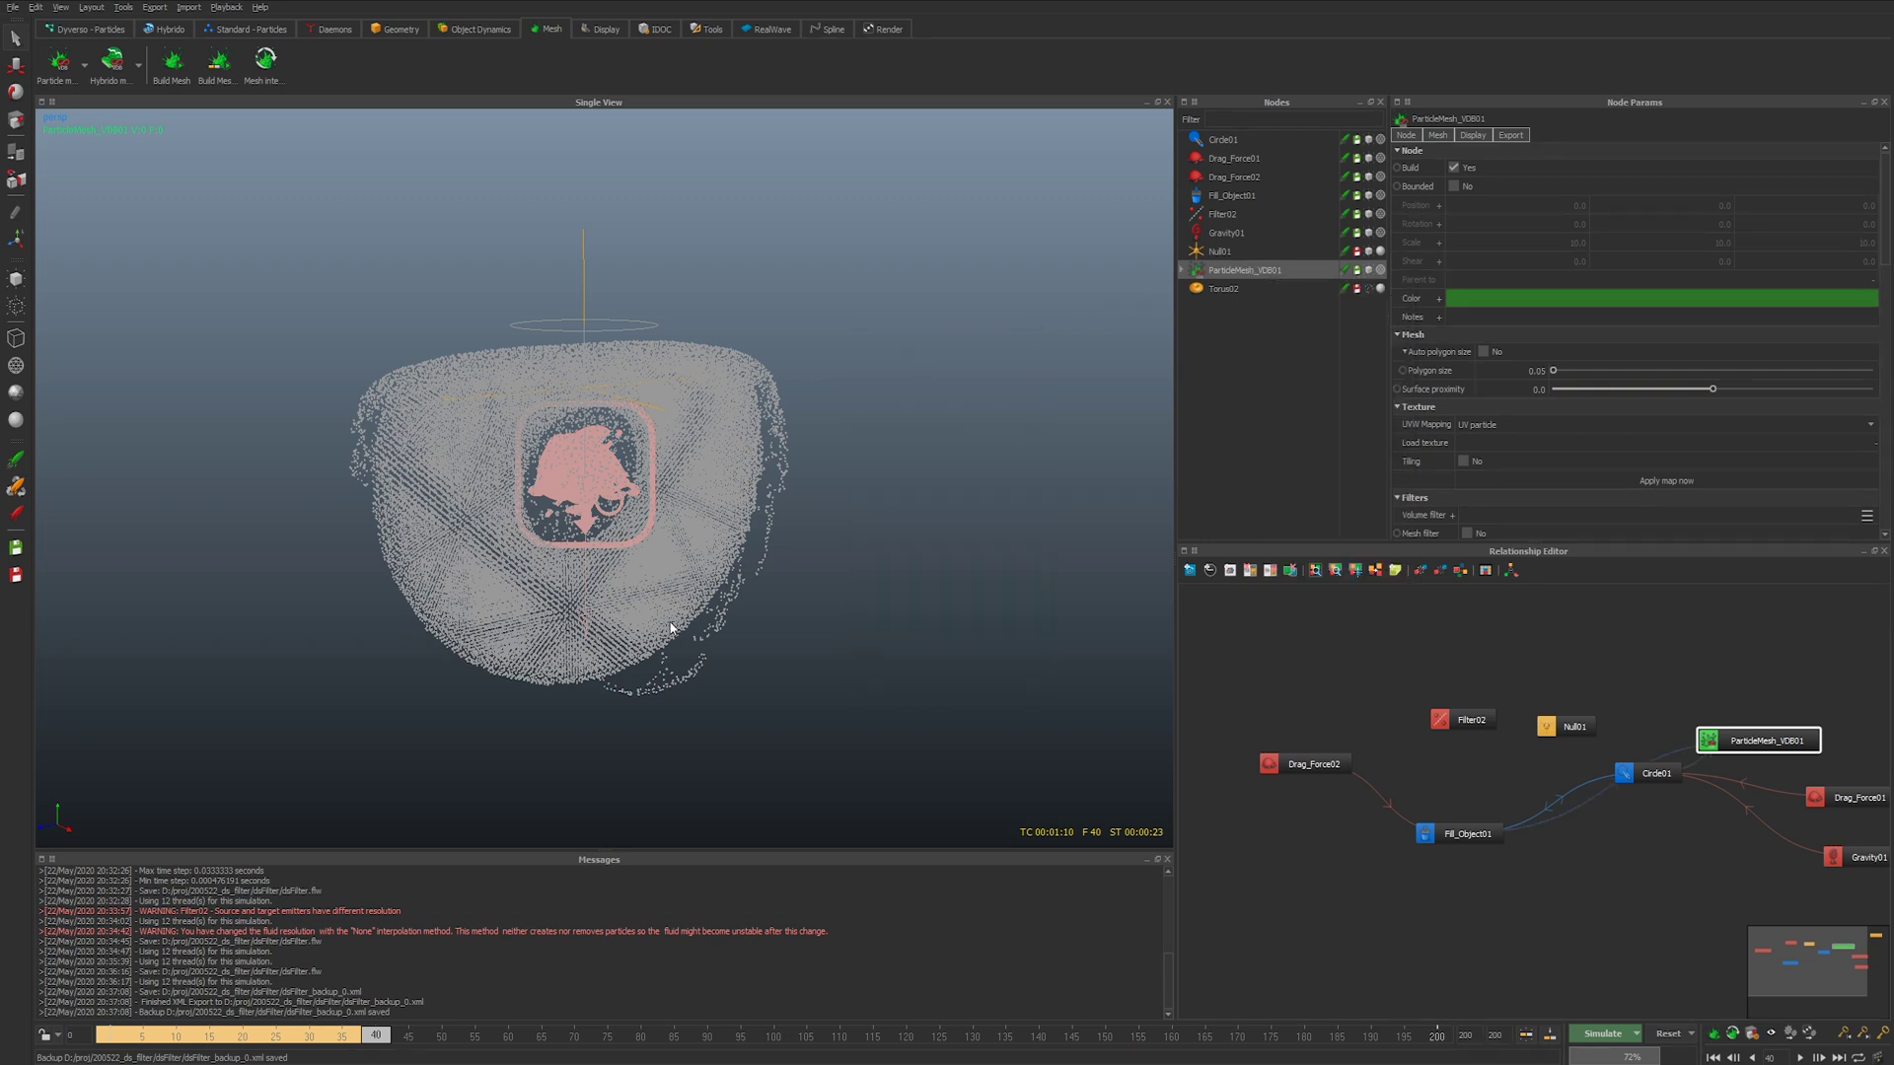
# - Continue the simulation to frame 66 with the particle mesh building and displayed as a shaded surface
pyautogui.hotkey('alt', 'a')
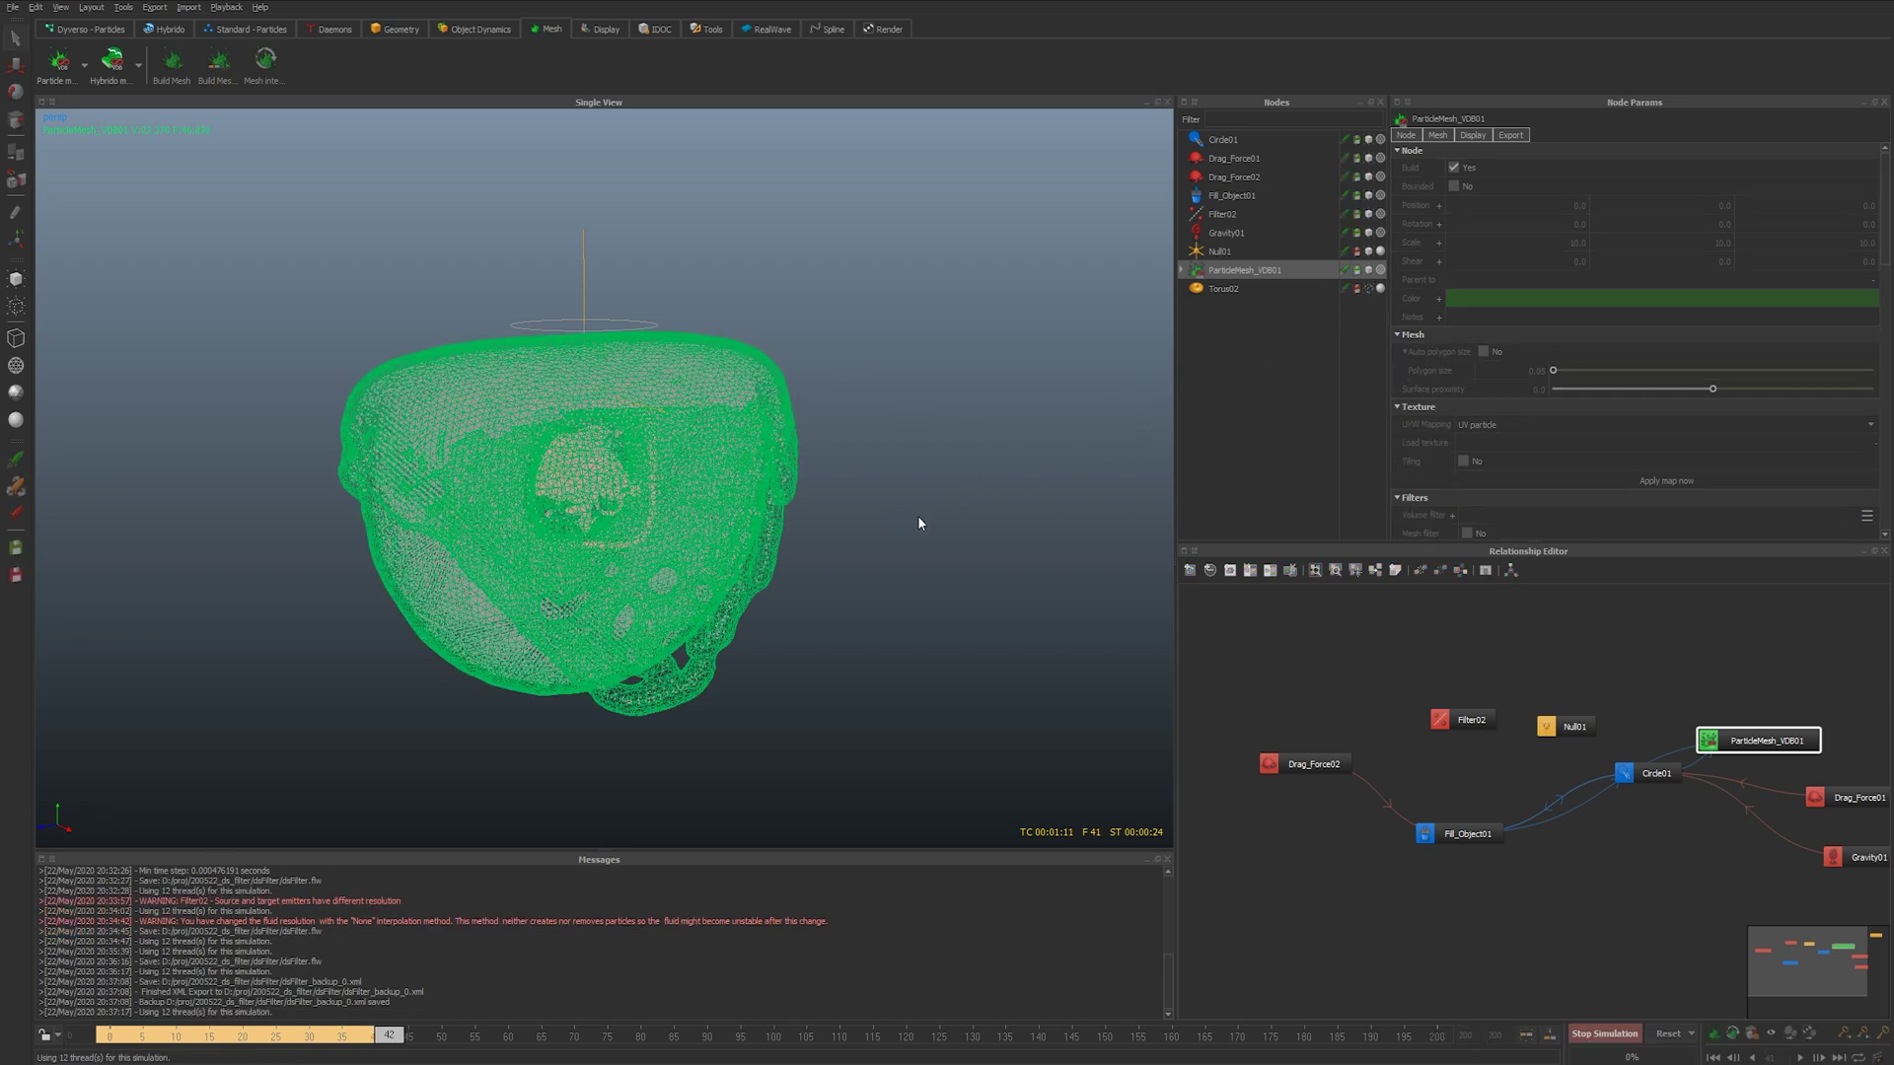
pyautogui.press('0')
pyautogui.click(990, 521)
pyautogui.keyDown('alt'); pyautogui.moveTo(829, 559); pyautogui.dragTo(891, 574); pyautogui.keyUp('alt')
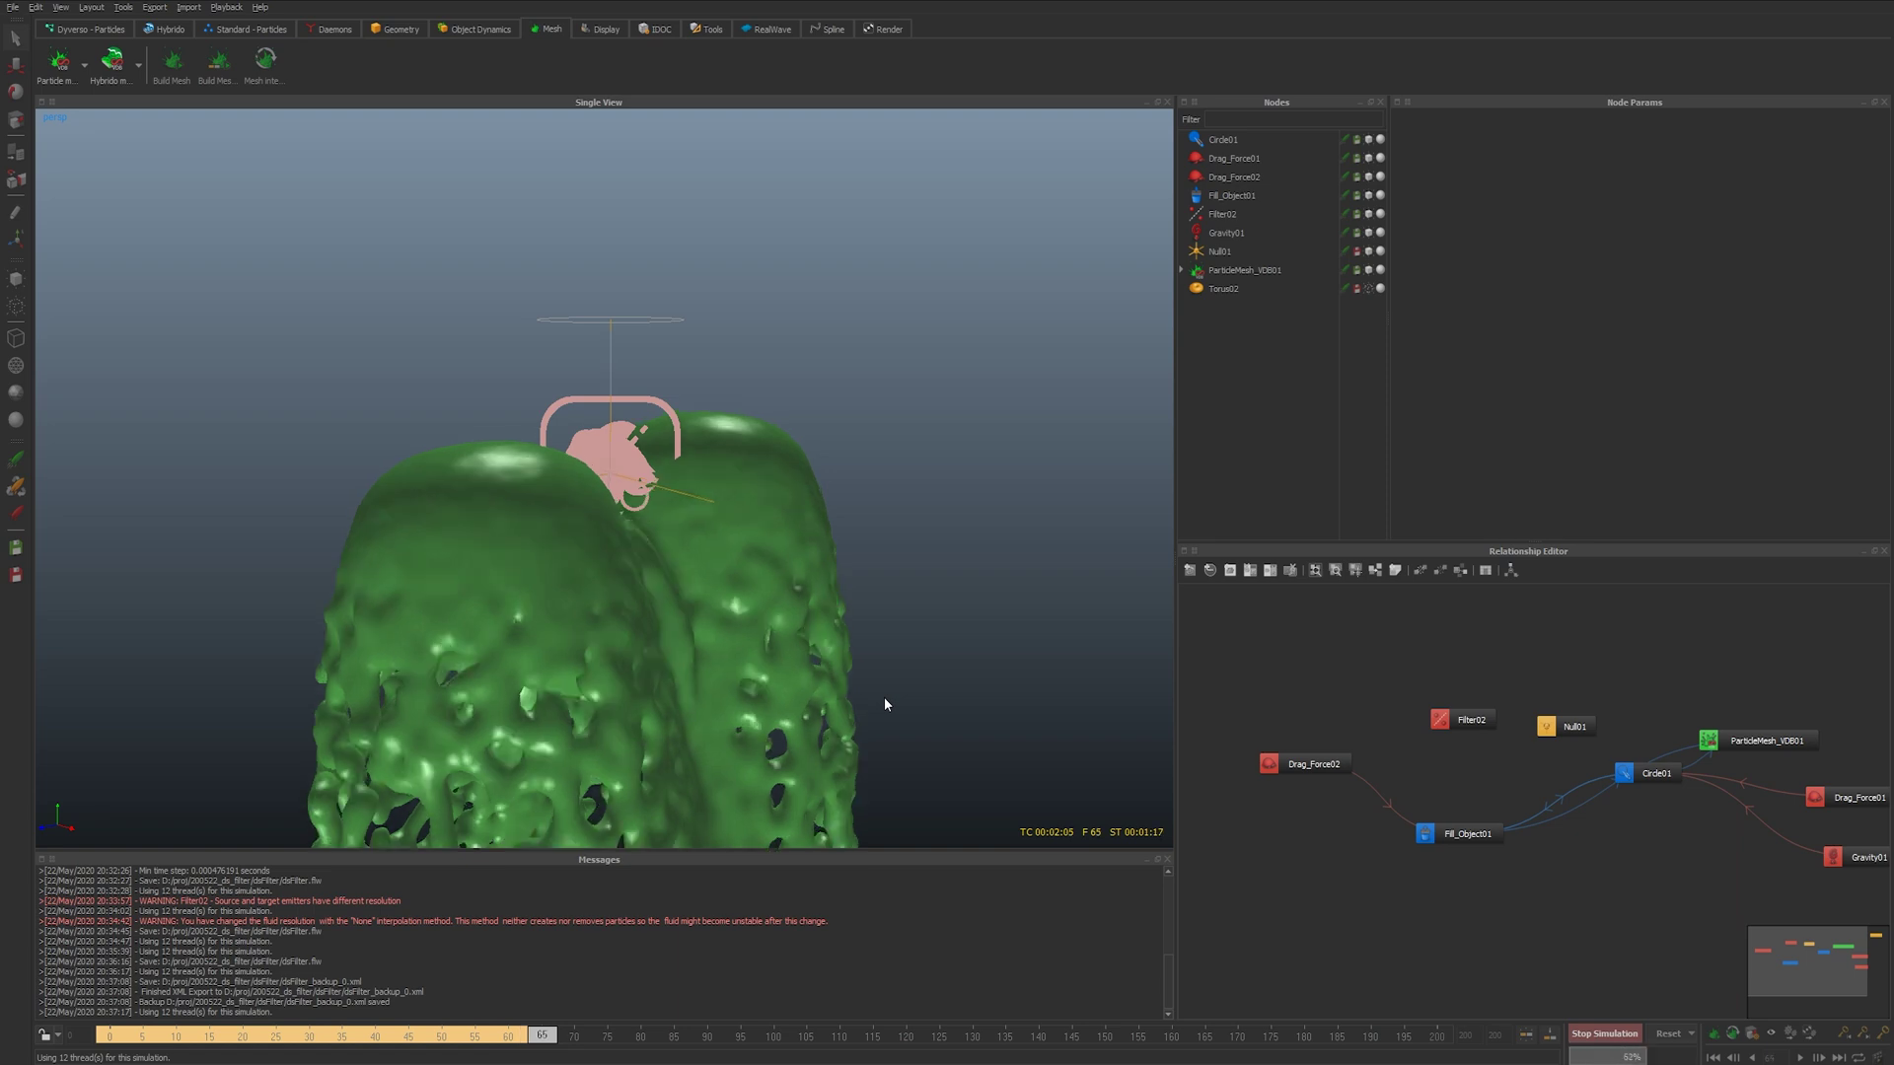
pyautogui.keyDown('alt'); pyautogui.moveTo(801, 673); pyautogui.dragTo(786, 427, button='middle'); pyautogui.keyUp('alt')
pyautogui.press('Escape')
# - Examine the shaded particle mesh at frame 66 from near and far and from several angles
pyautogui.keyDown('alt'); pyautogui.moveTo(716, 493); pyautogui.dragTo(773, 713, button='middle'); pyautogui.keyUp('alt')
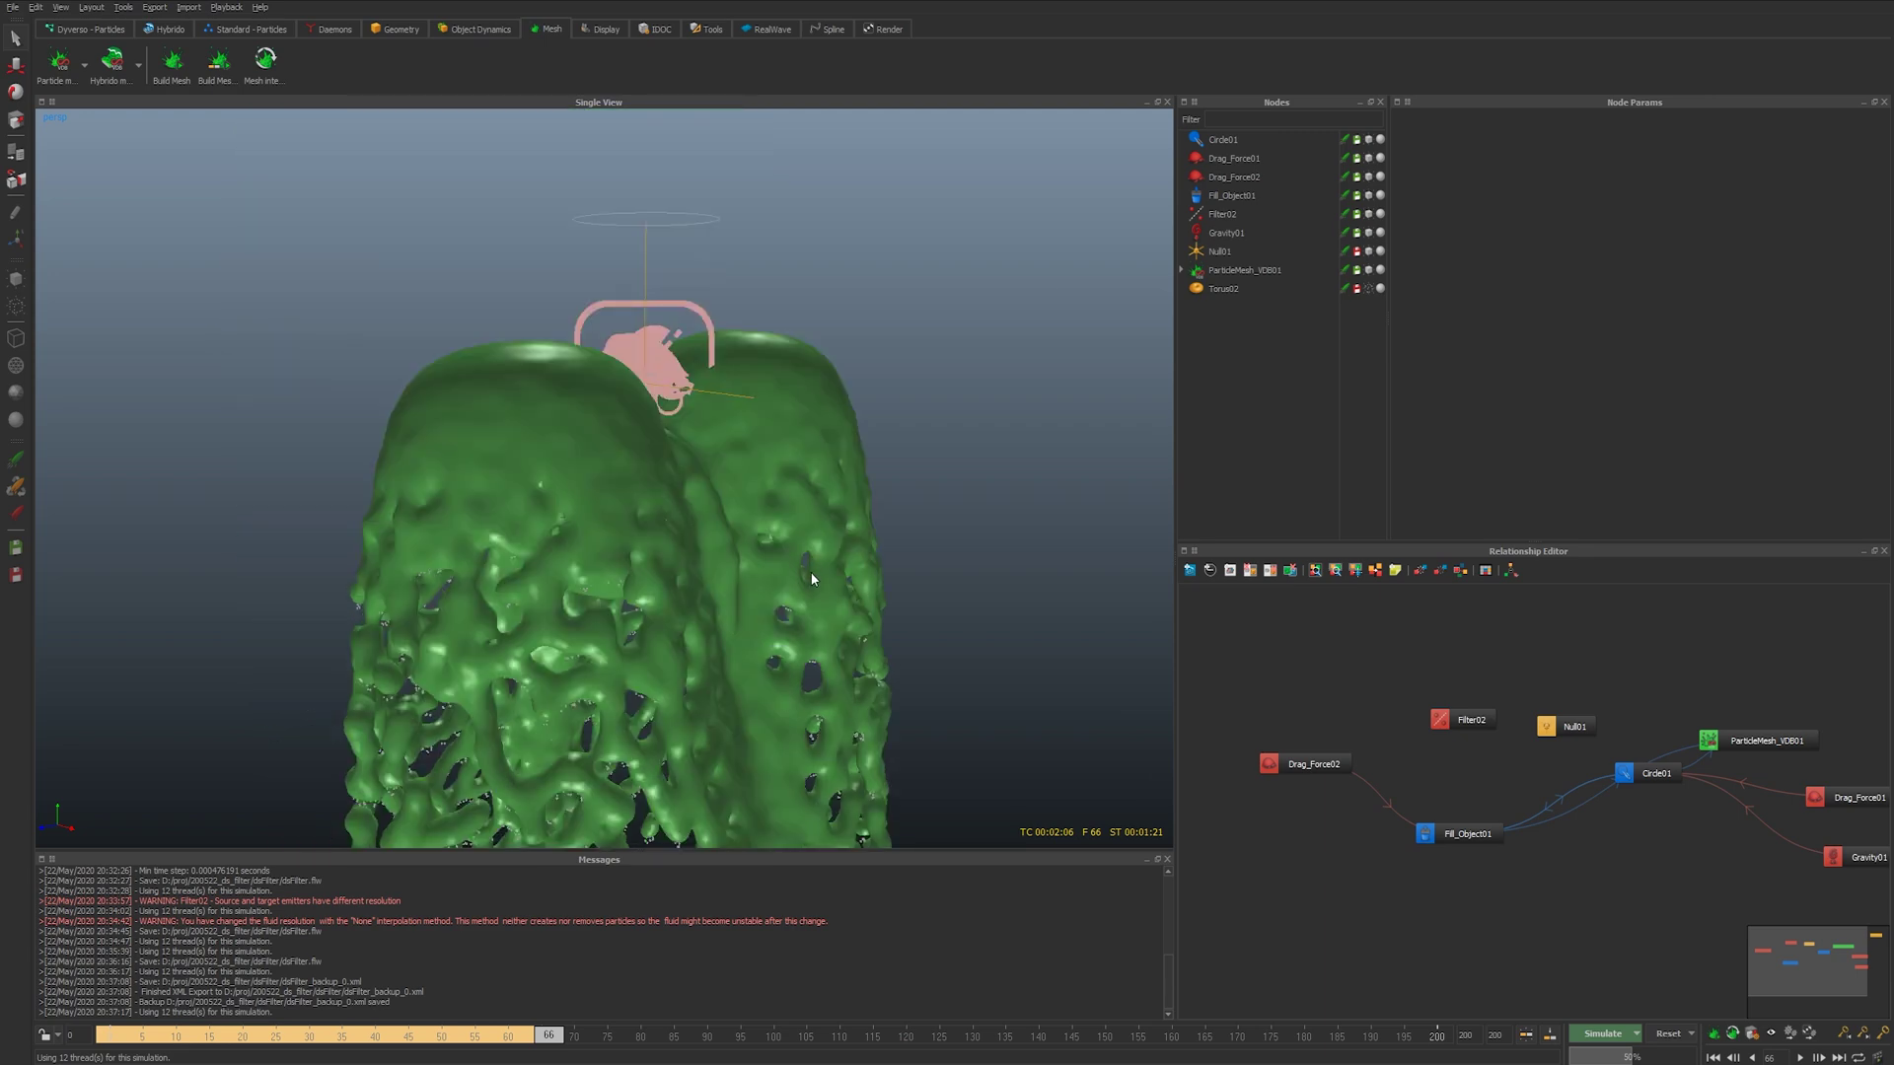
pyautogui.keyDown('alt'); pyautogui.moveTo(811, 579); pyautogui.dragTo(796, 624); pyautogui.keyUp('alt')
pyautogui.keyDown('alt'); pyautogui.moveTo(796, 623); pyautogui.dragTo(769, 590, button='right'); pyautogui.keyUp('alt')
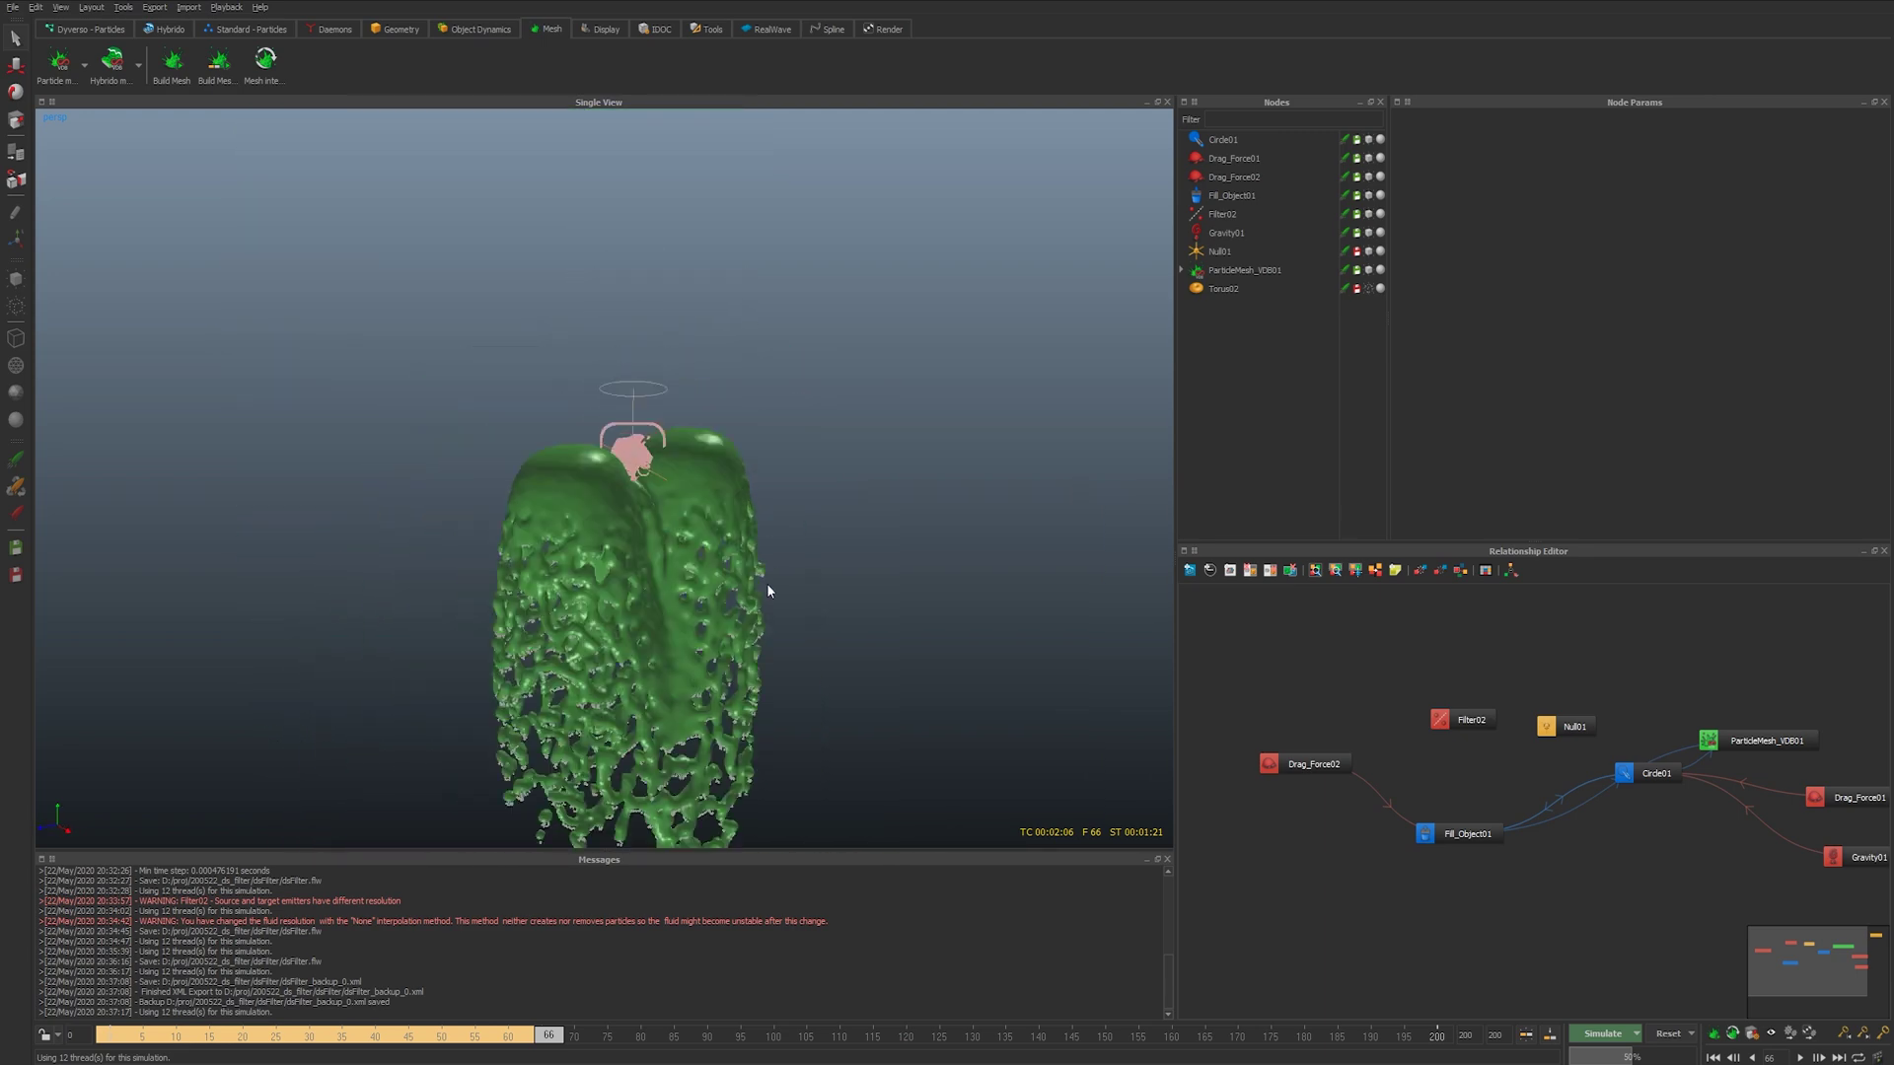
pyautogui.scroll(5, 768, 591)
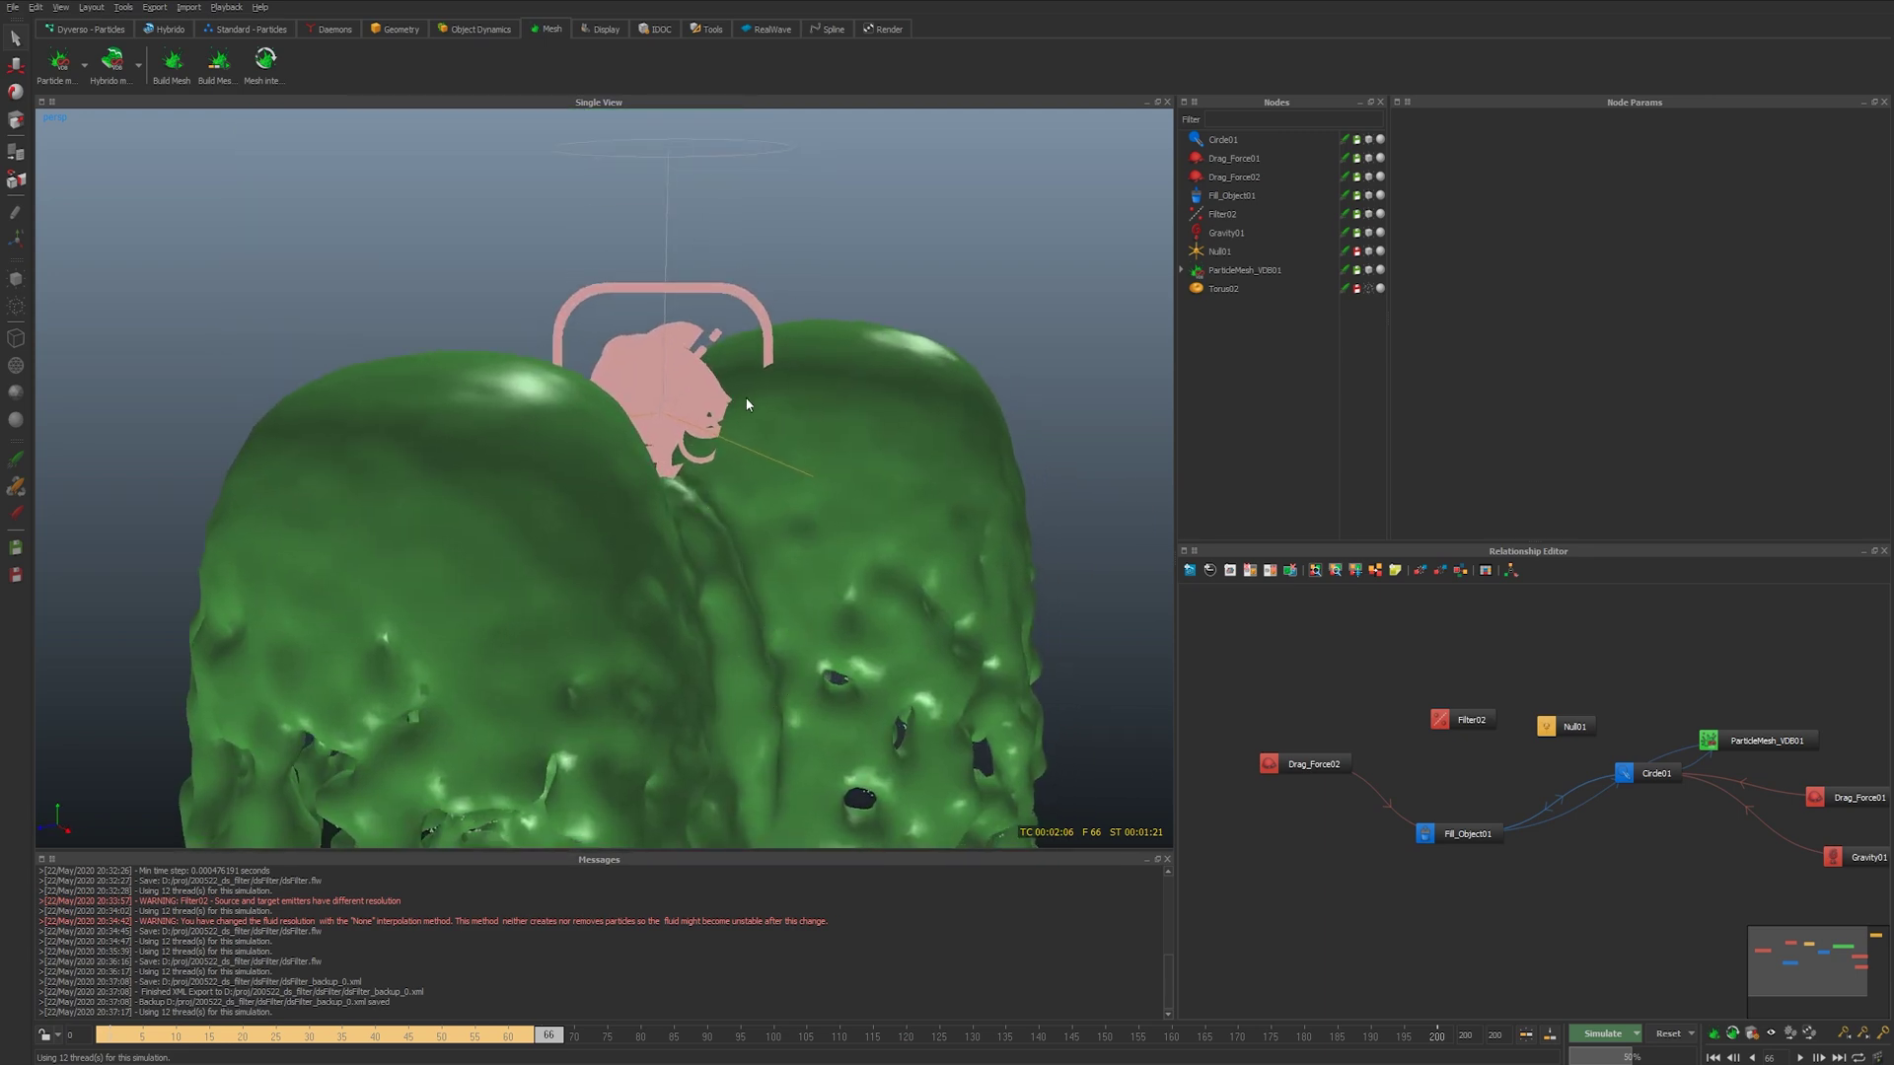
pyautogui.moveTo(671, 187); pyautogui.dragTo(439, 462)
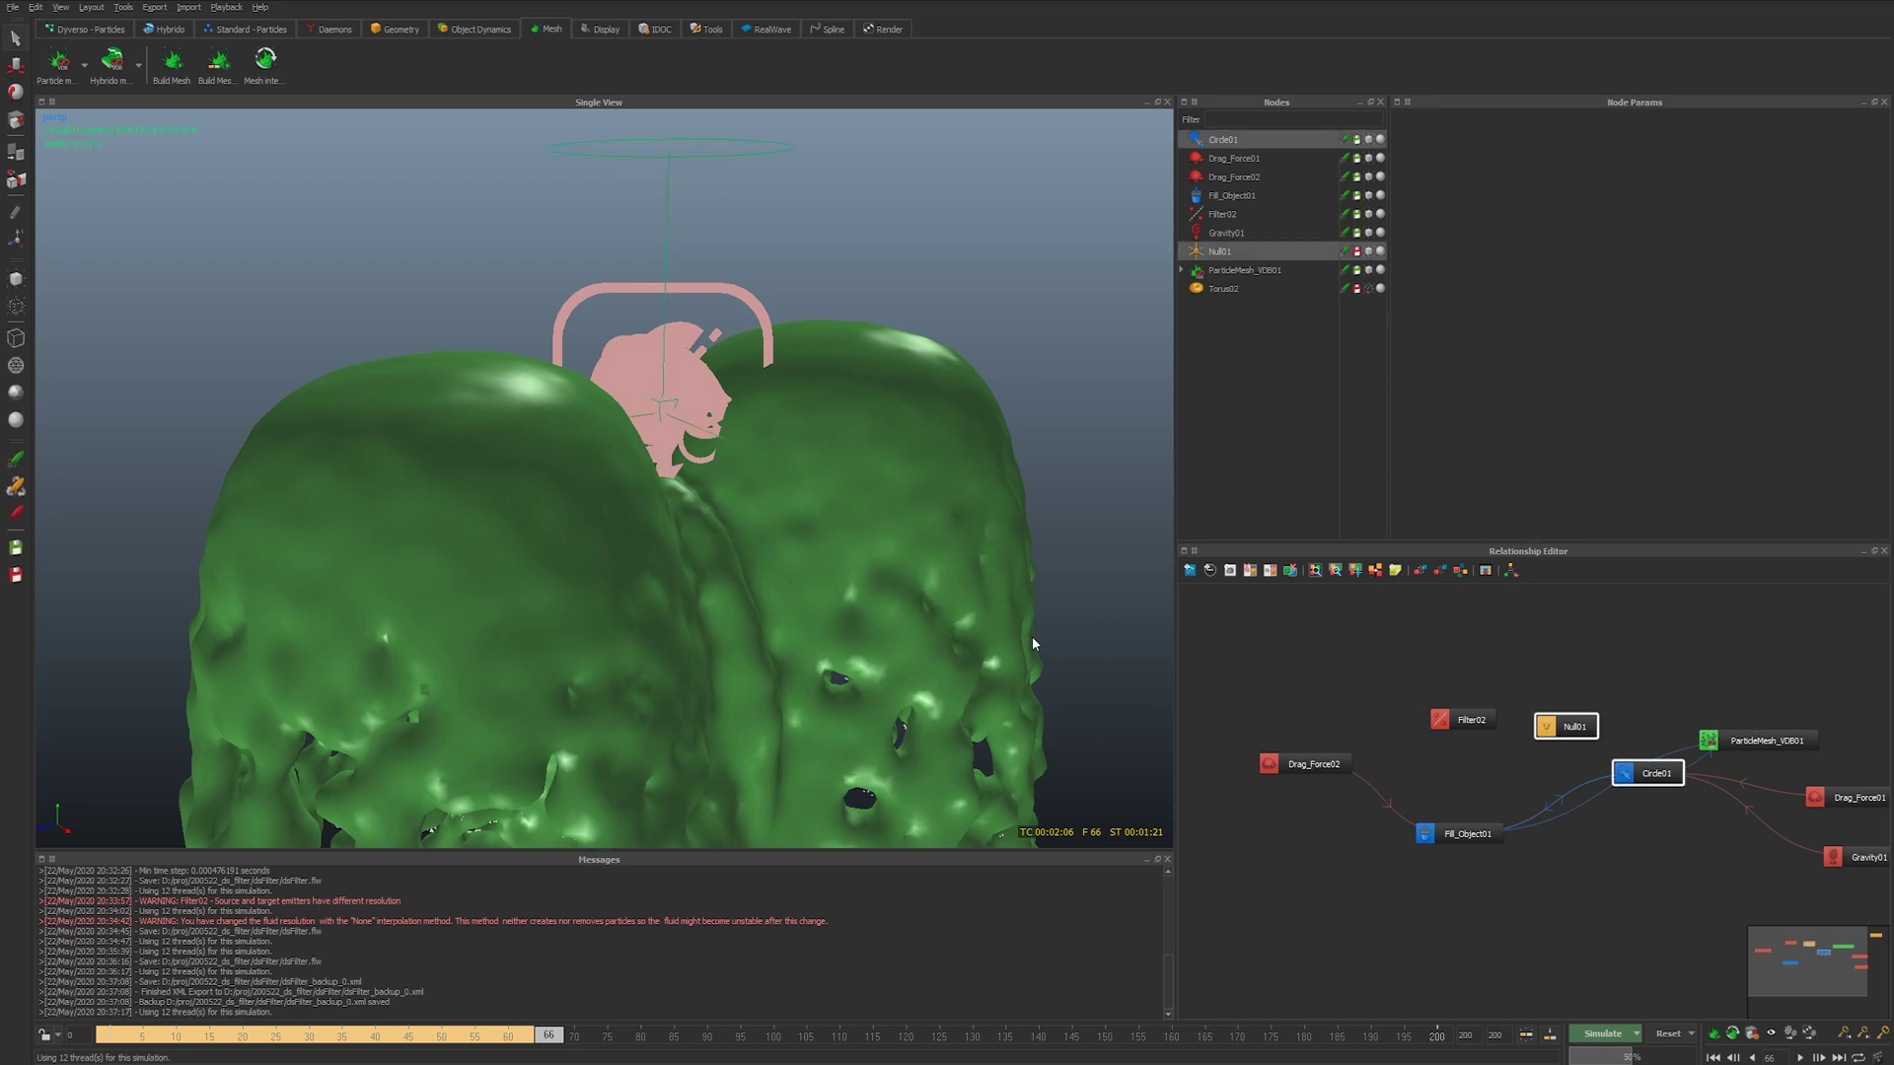
pyautogui.keyDown('alt'); pyautogui.moveTo(790, 507); pyautogui.dragTo(759, 437, button='right'); pyautogui.keyUp('alt')
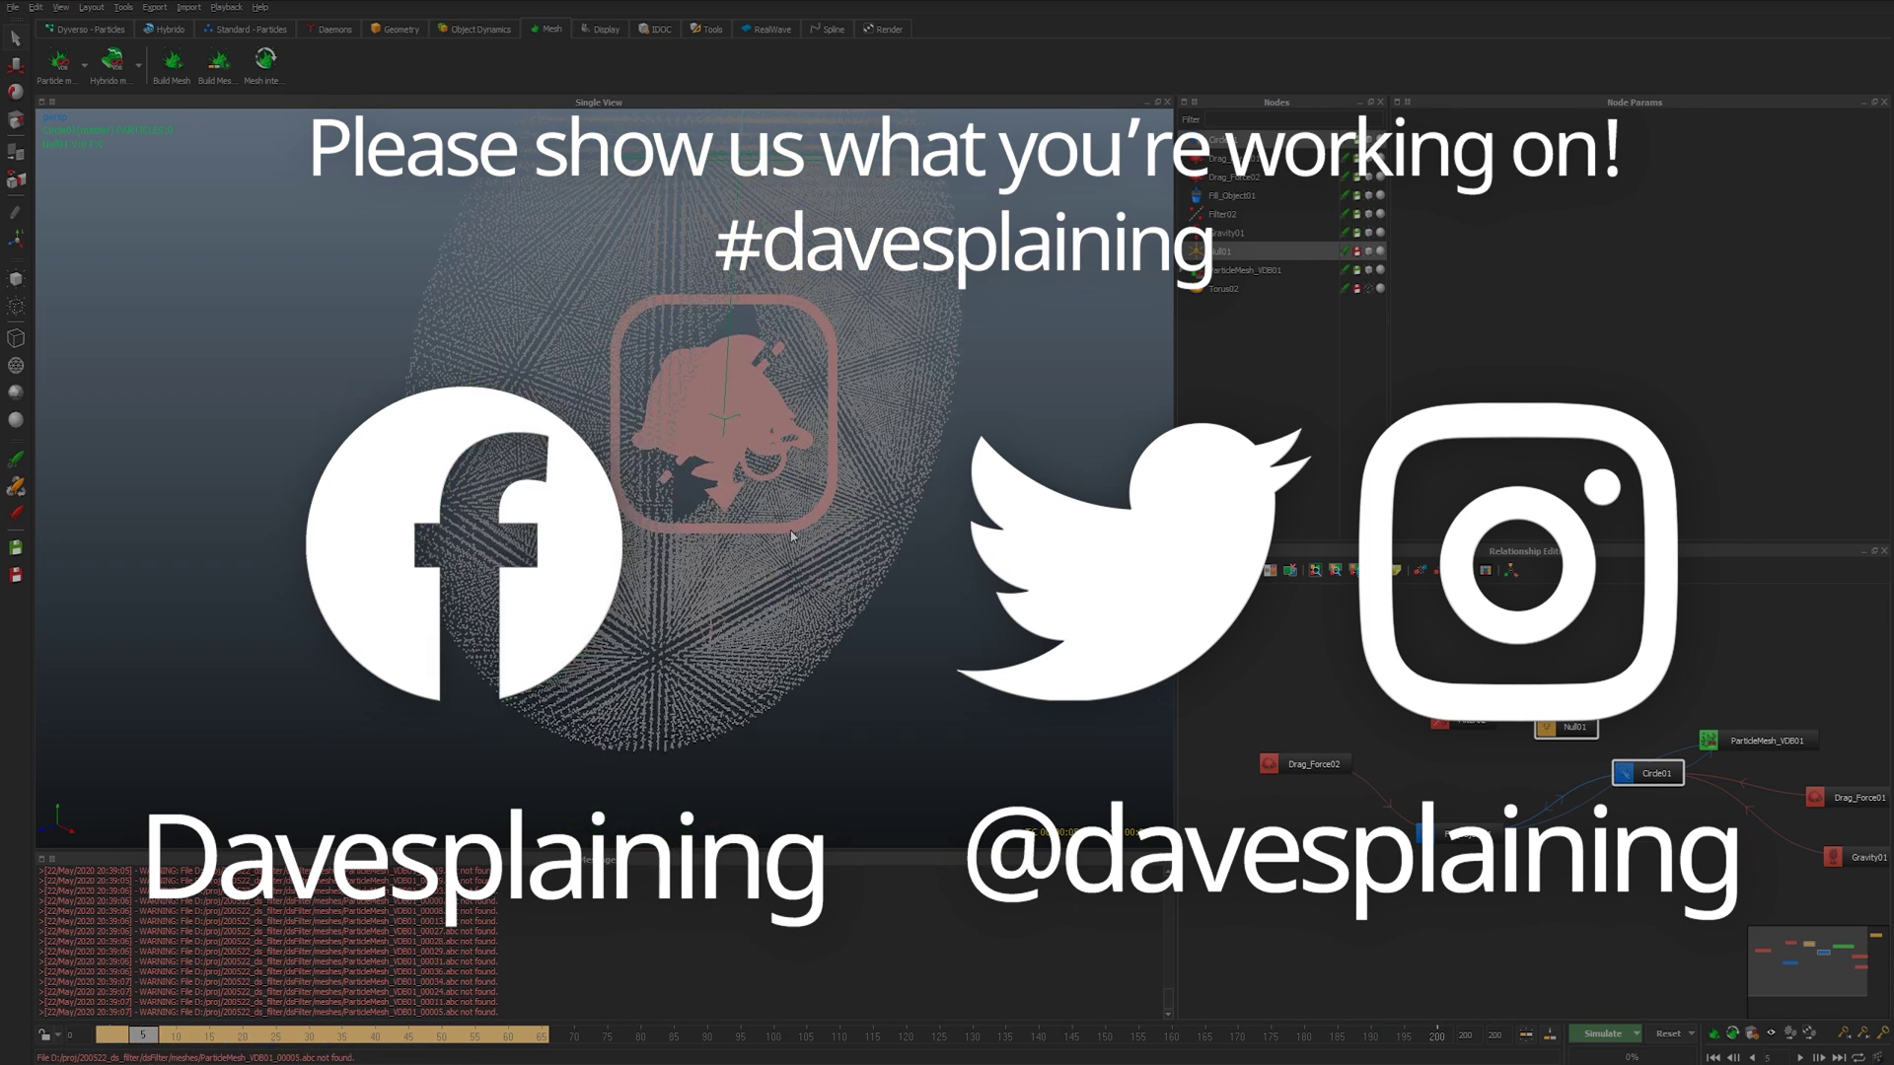
pyautogui.keyDown('alt'); pyautogui.moveTo(779, 527); pyautogui.dragTo(592, 612); pyautogui.keyUp('alt')
pyautogui.keyDown('alt'); pyautogui.moveTo(592, 611); pyautogui.dragTo(628, 666, button='right'); pyautogui.keyUp('alt')
pyautogui.scroll(-8, 626, 548)
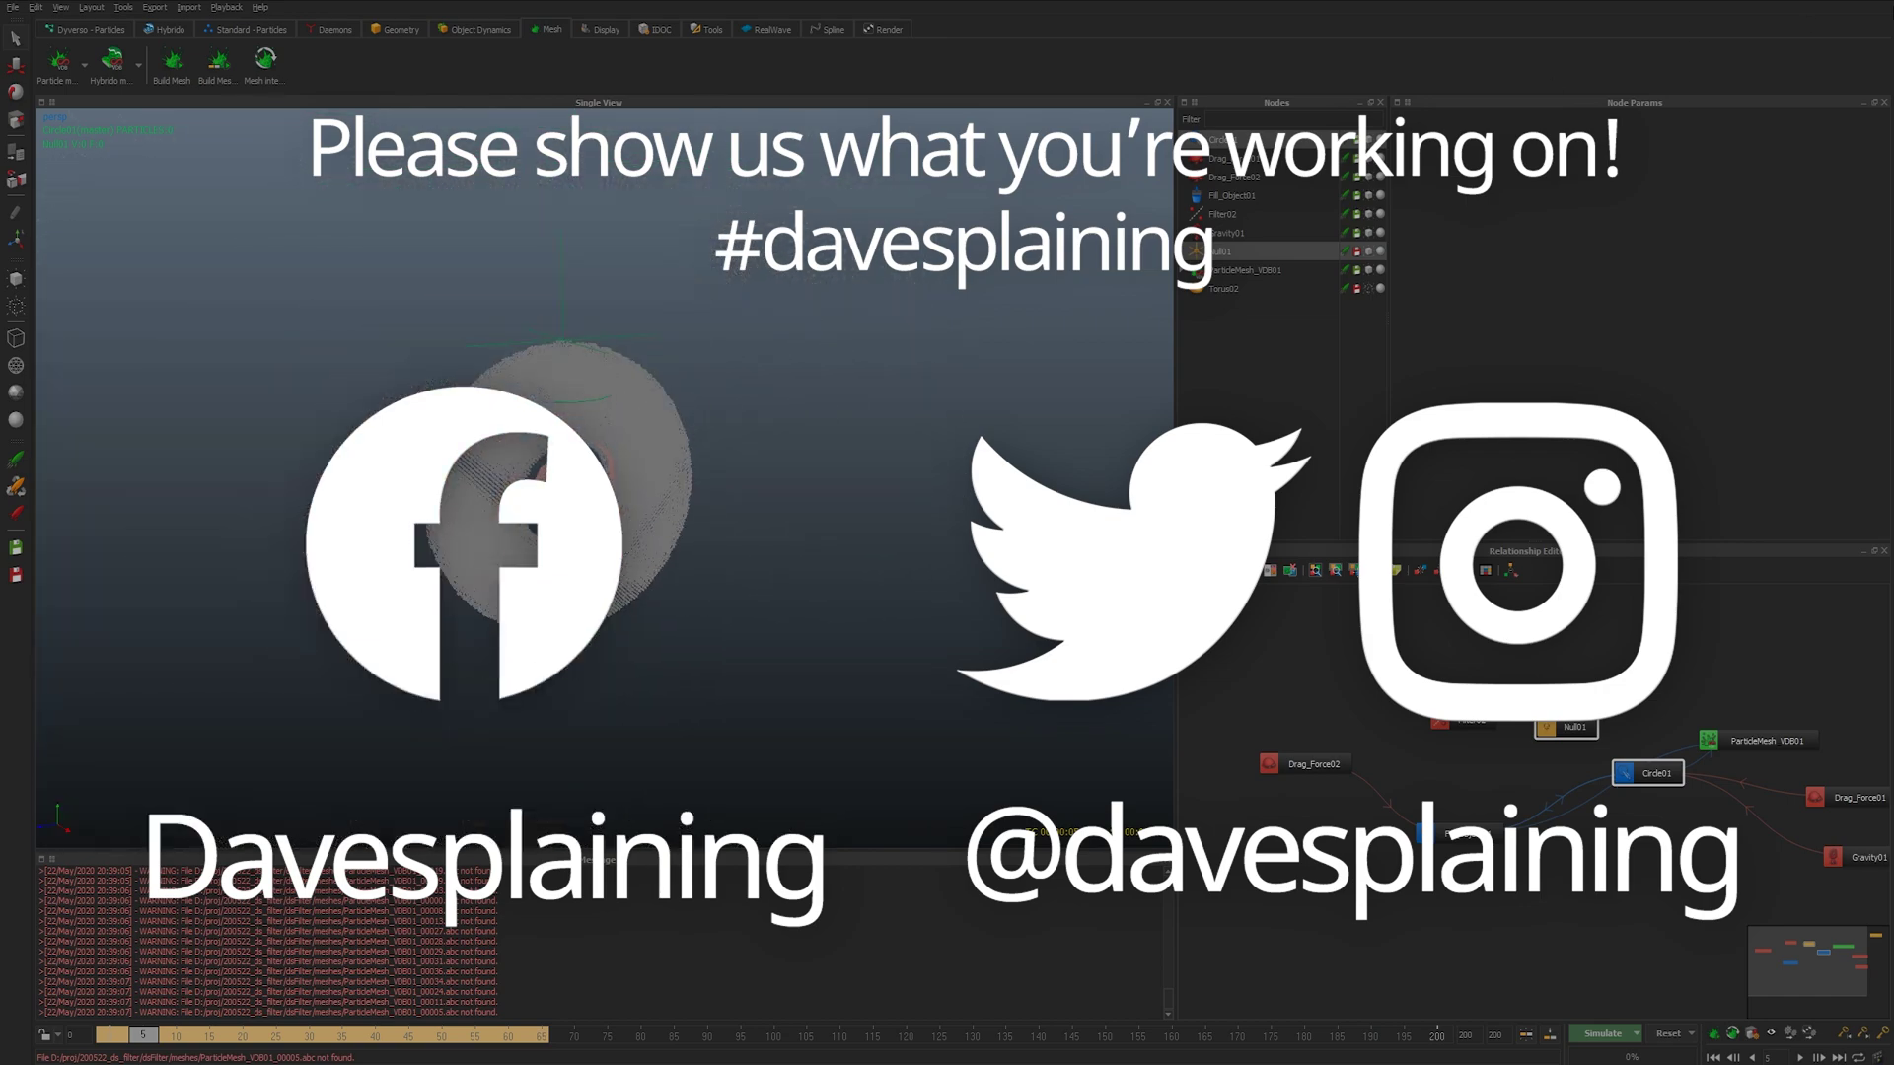